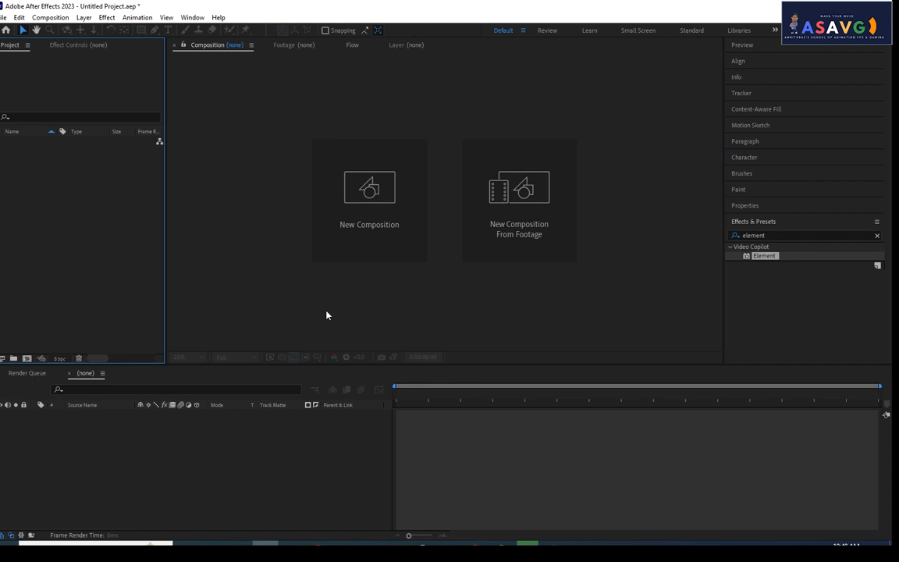
Create a 1920x1080, 24 fps composition with default settings and import LOGO.png from the Desktop as footage.
click(356, 204)
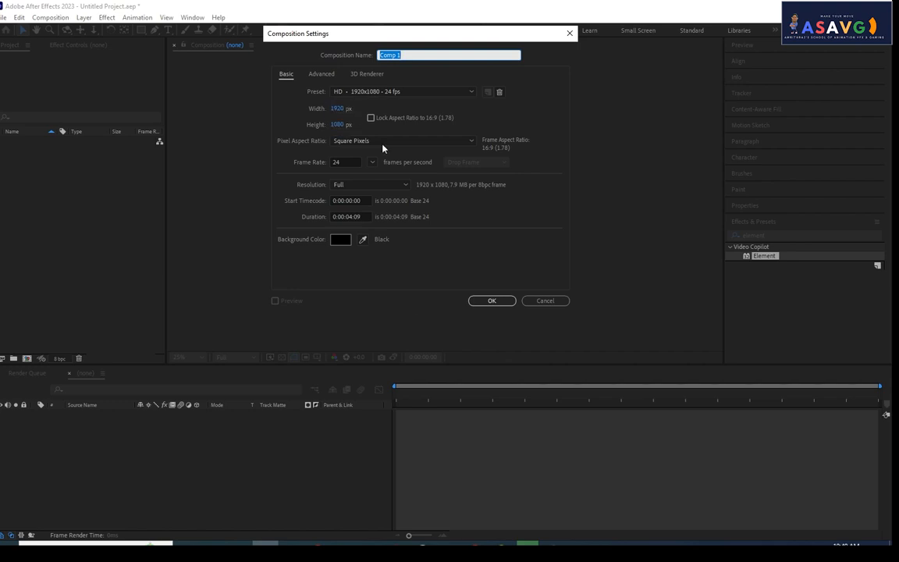
click(492, 300)
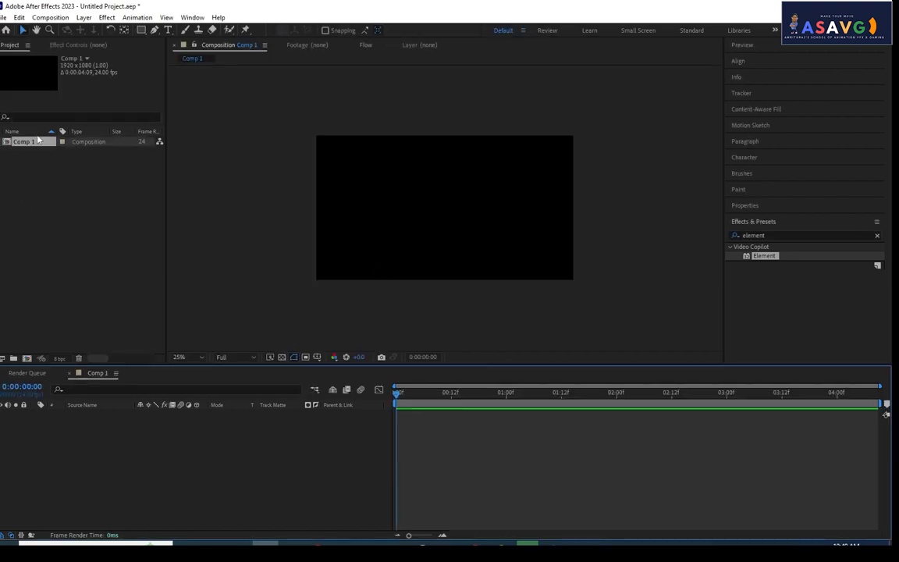
double_click(75, 236)
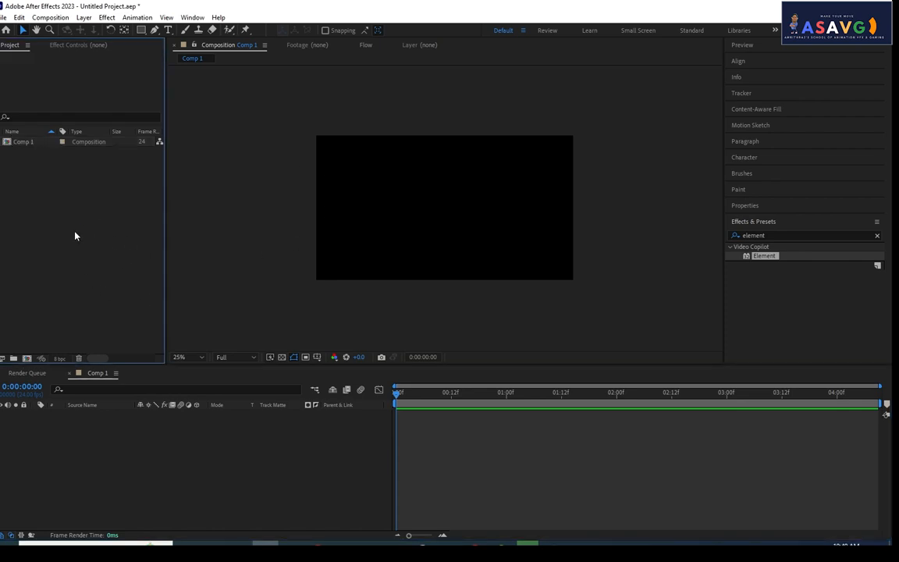
click(517, 256)
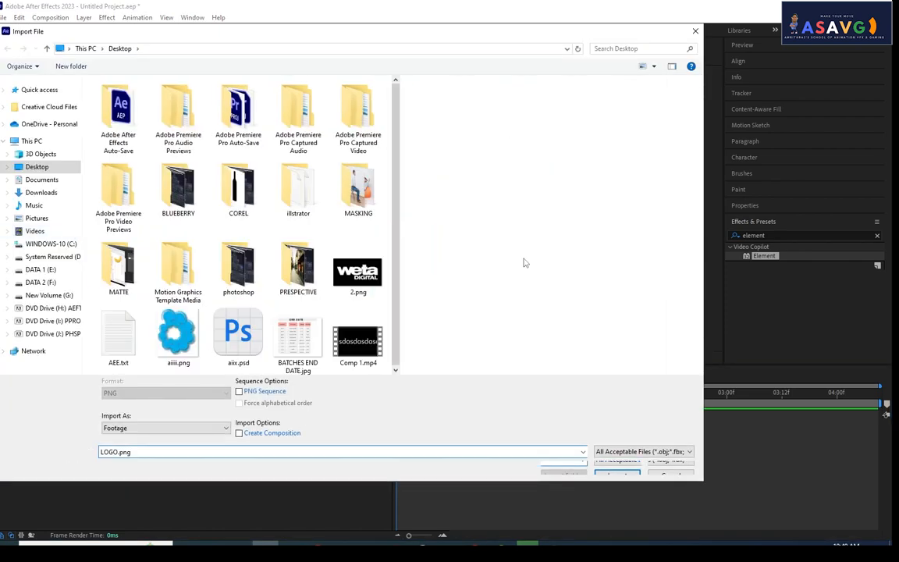
click(617, 475)
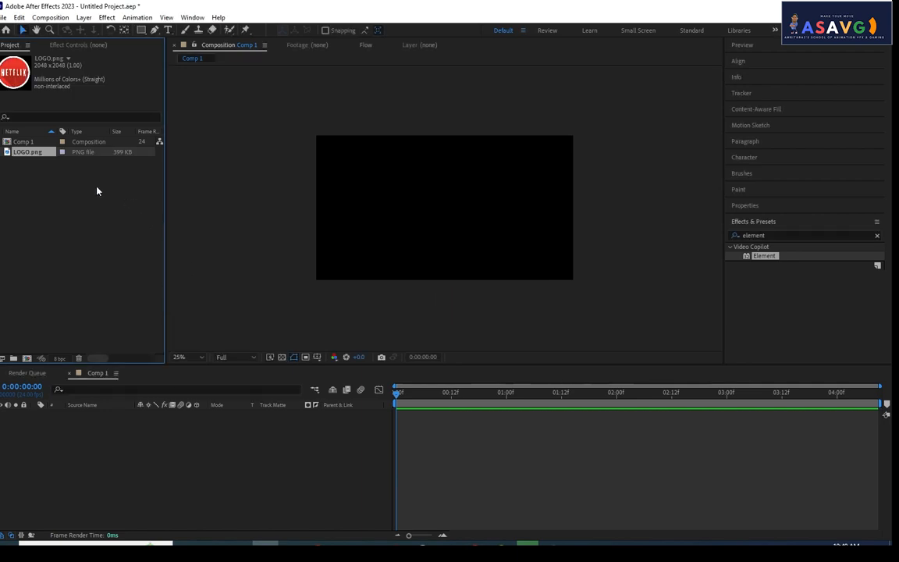
Add LOGO.png to the composition as a layer and scale it to 48% so the whole logo fits.
drag(27, 149, 70, 414)
scroll(456, 226, down, 1)
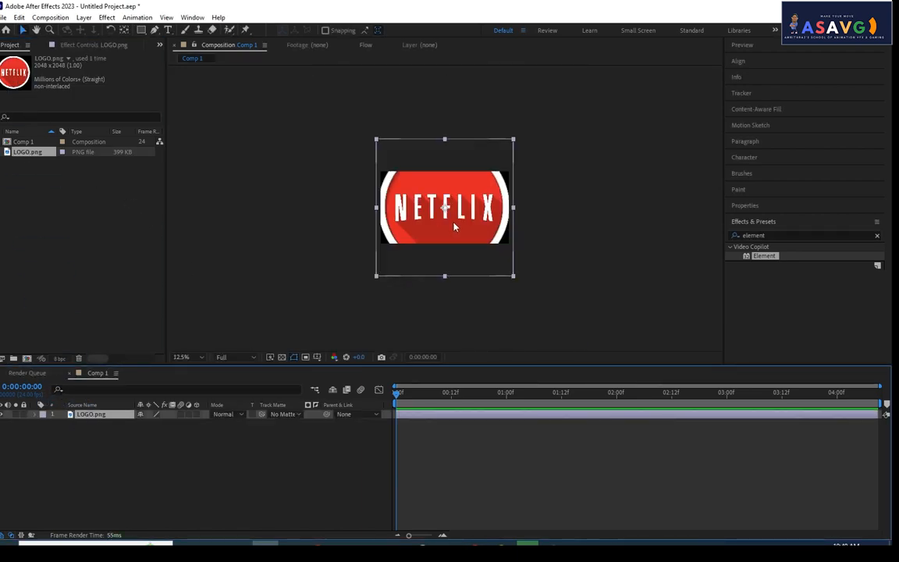
scroll(445, 224, up, 1)
text(s40)
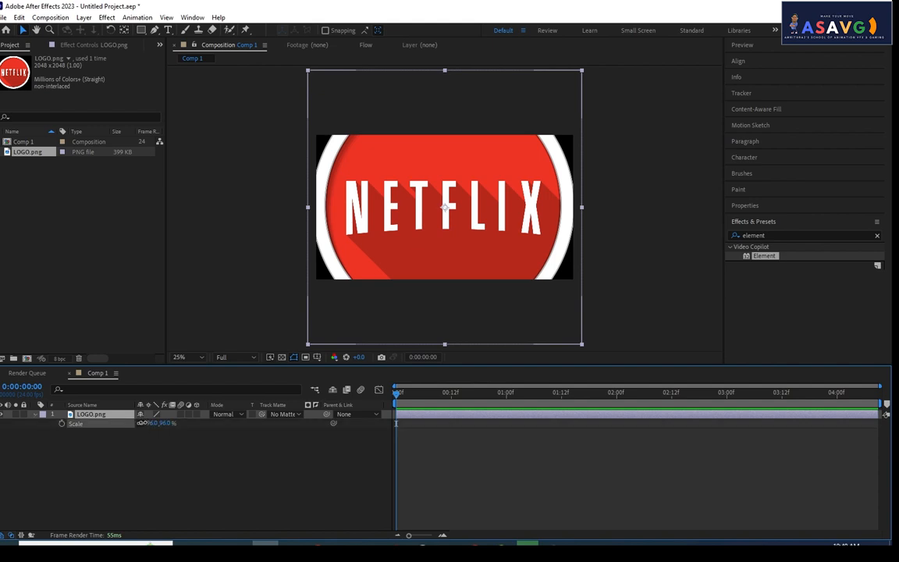
key(Return)
click(366, 180)
scroll(447, 209, up, 2)
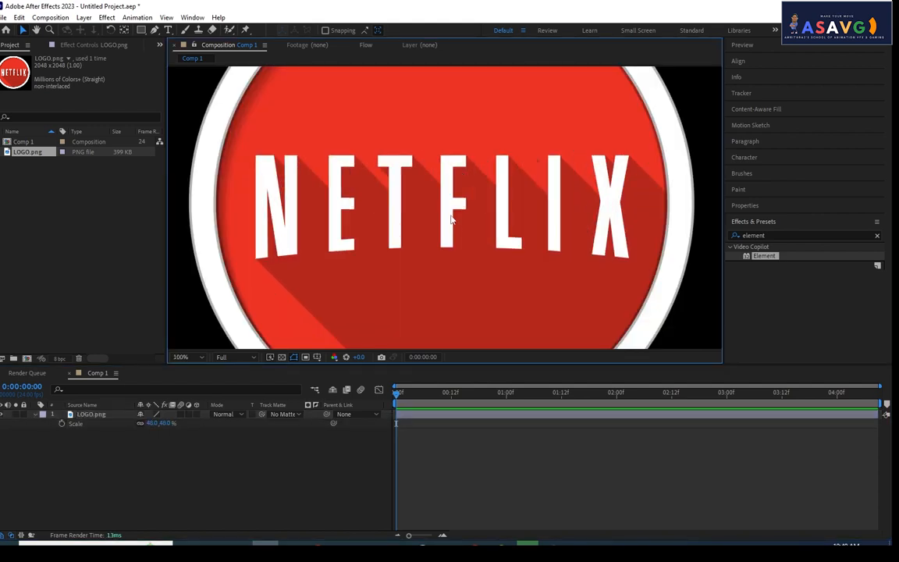
scroll(444, 219, down, 1)
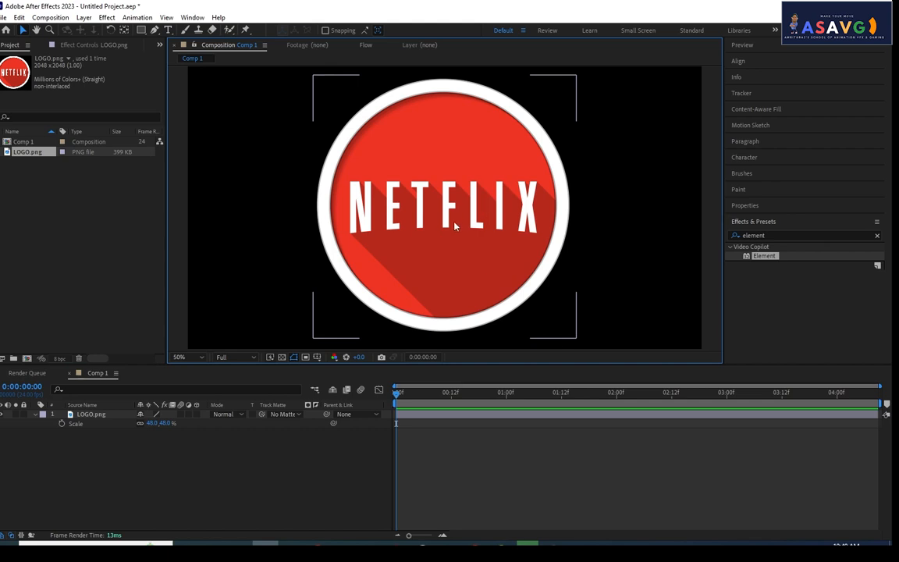
Close the Render Queue, leaving only the Comp 1 timeline open.
click(94, 453)
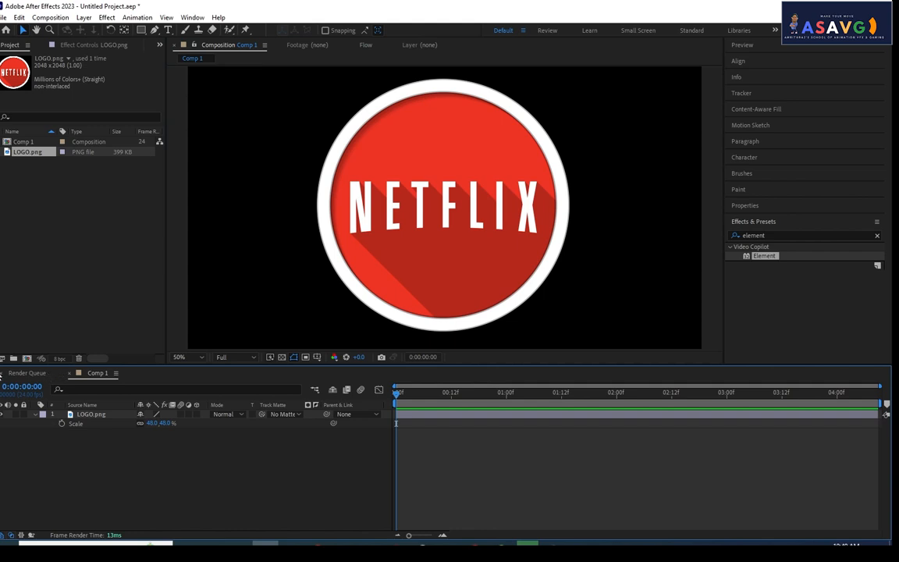
click(67, 373)
click(97, 416)
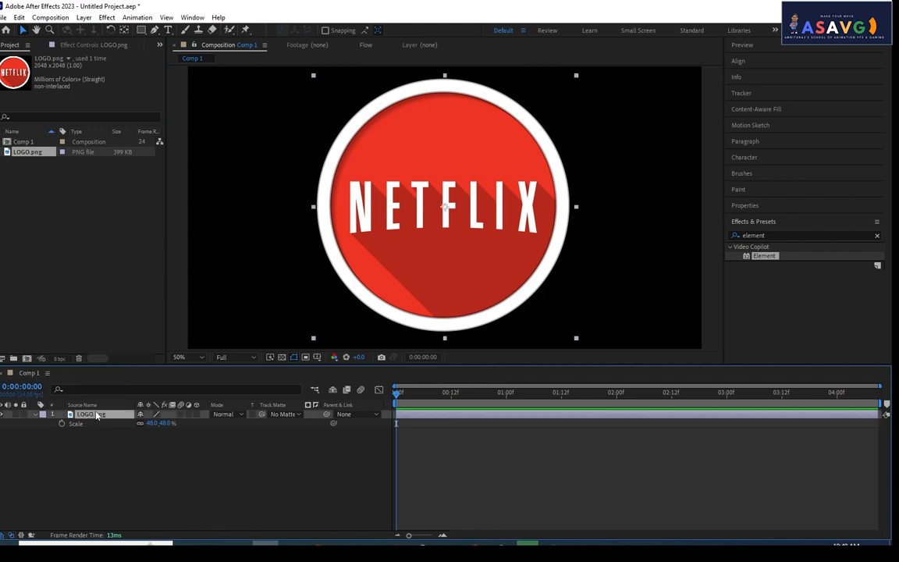
right_click(96, 415)
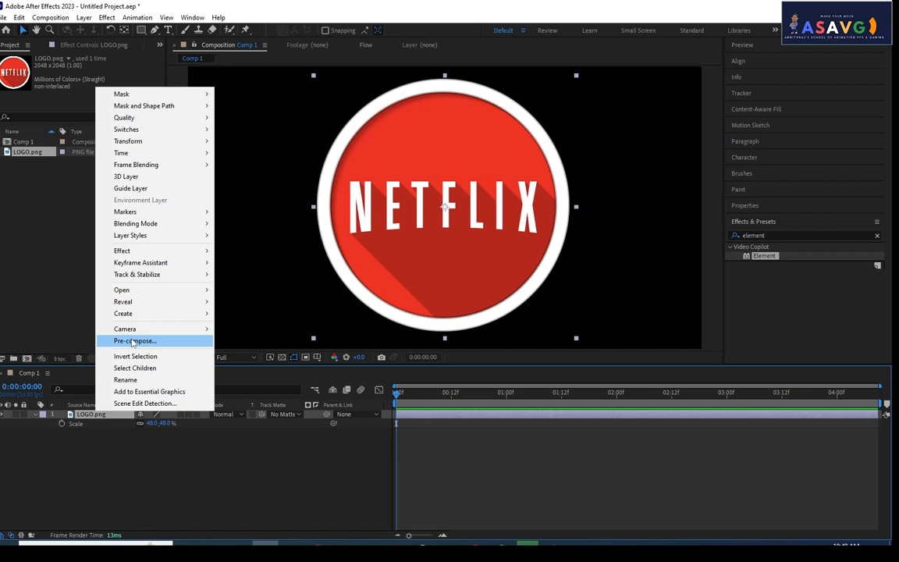
click(133, 445)
Pre-compose the LOGO.png layer as LOGO, moving all attributes into the new composition and opening it.
click(104, 415)
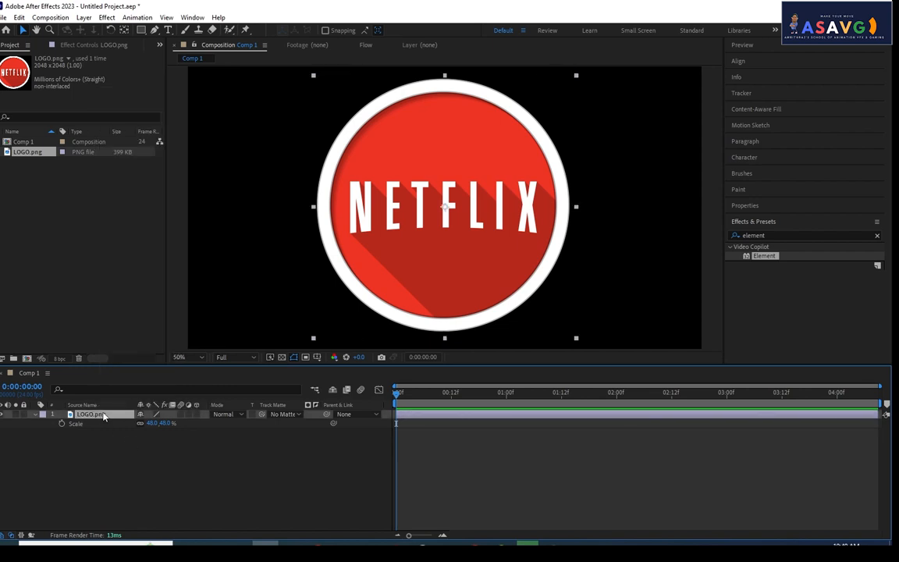
right_click(103, 414)
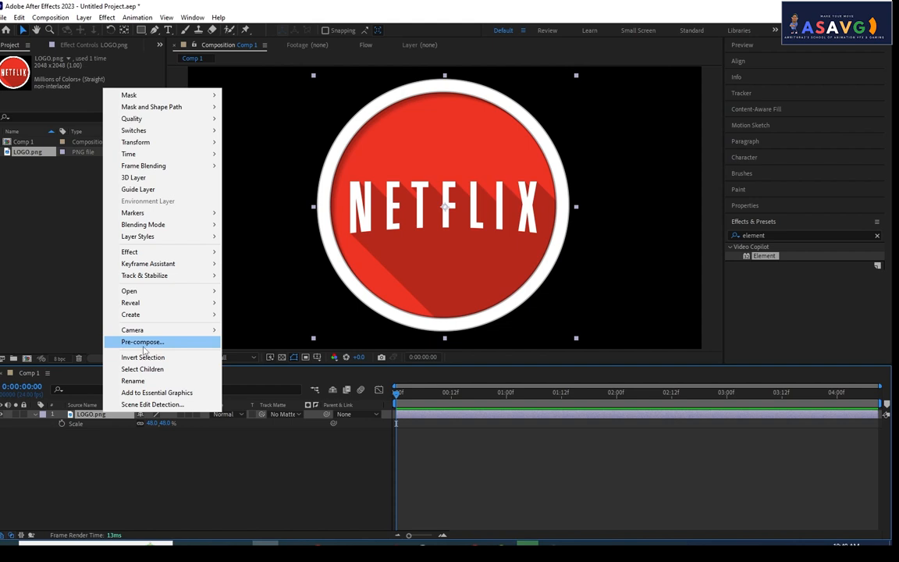
click(143, 345)
drag(407, 164, 227, 145)
click(348, 155)
text(LOGO)
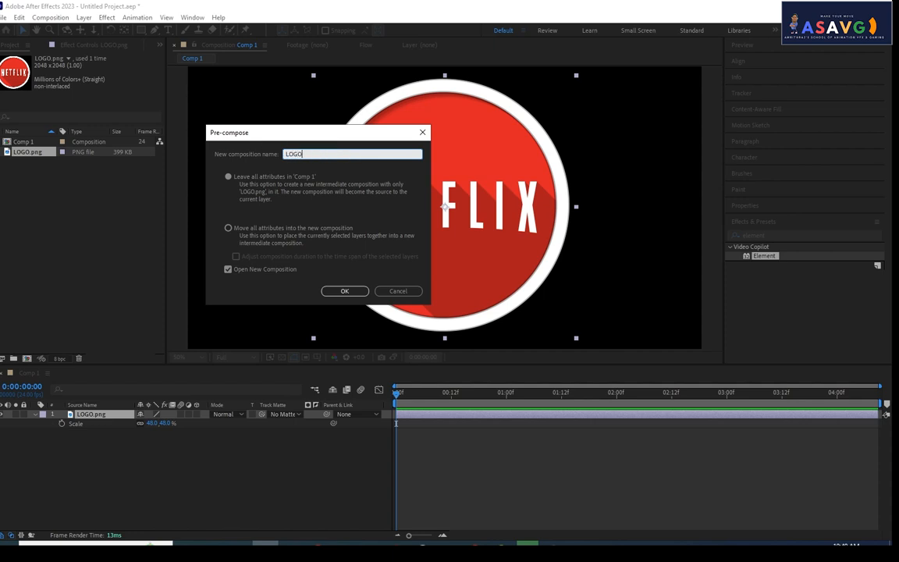
drag(221, 133, 230, 103)
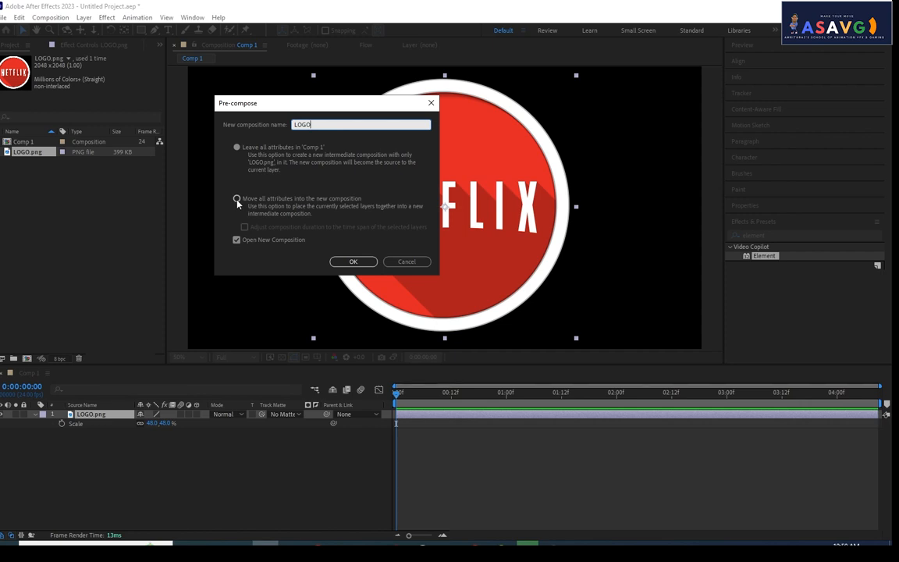
click(237, 200)
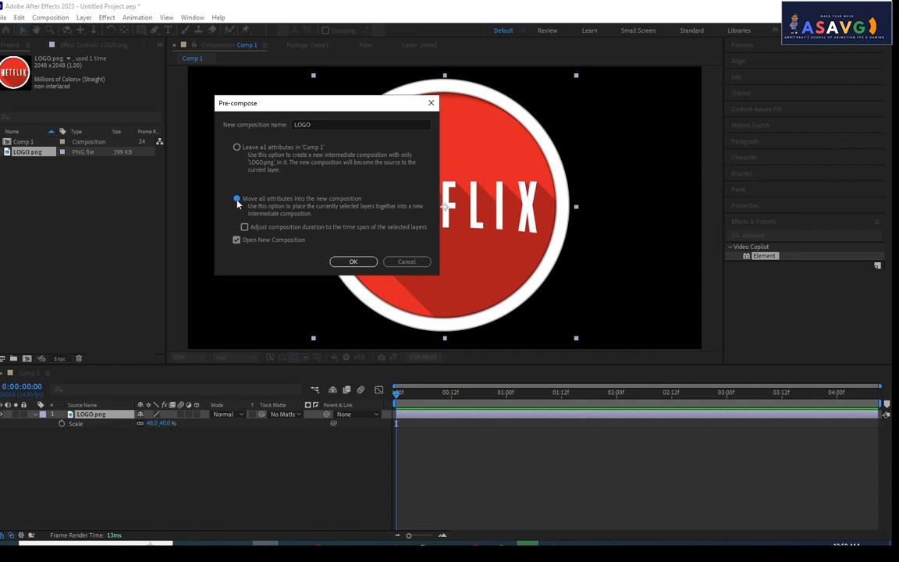
click(353, 261)
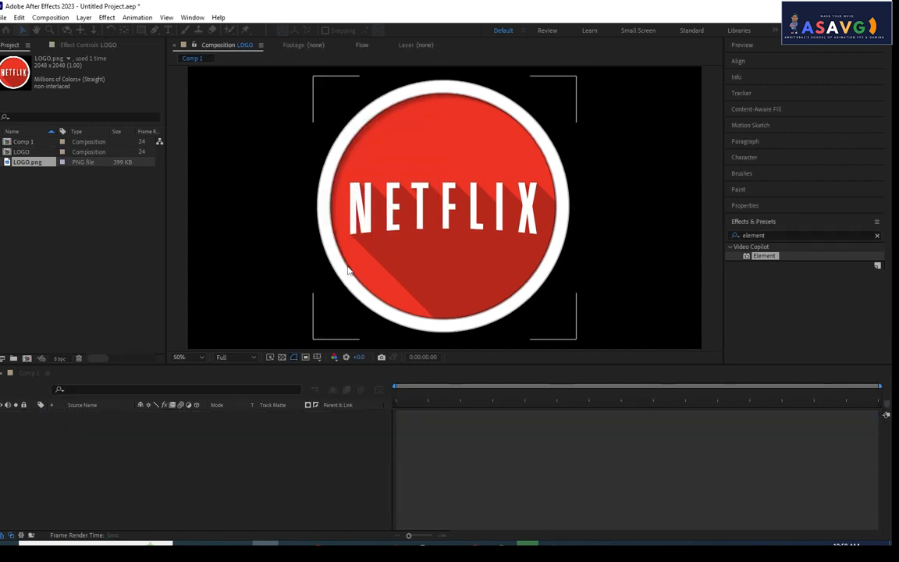
Compare the Comp 1 and LOGO timelines by switching between them, and close the LOGO timeline.
click(28, 374)
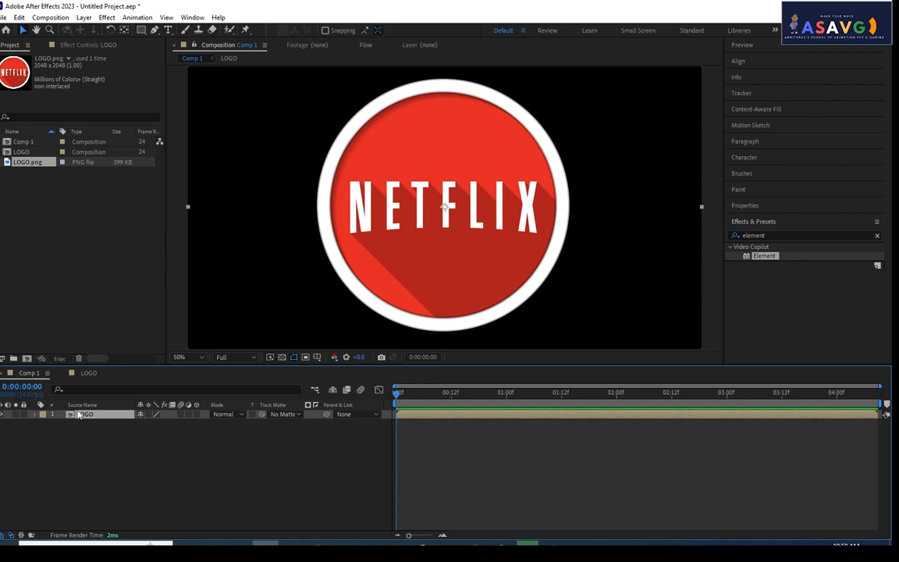
click(99, 372)
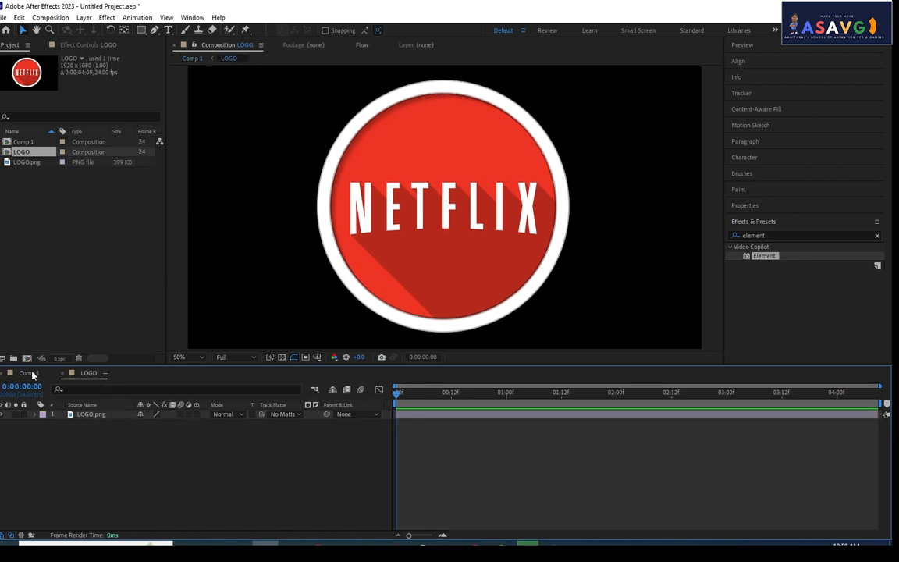
click(30, 373)
click(81, 375)
click(40, 376)
click(78, 377)
click(61, 374)
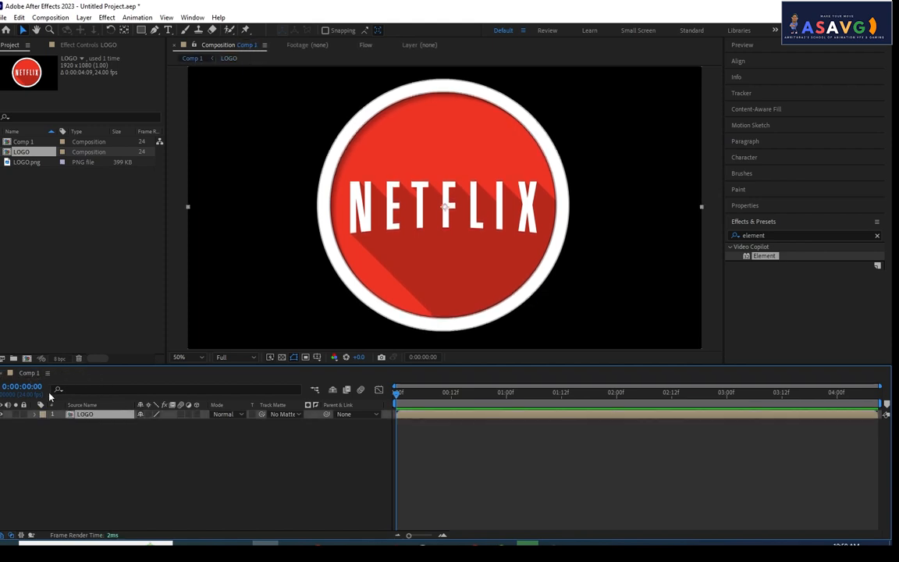
Open the LOGO pre-composition from its layer in Comp 1 to view its contents, and close it again.
double_click(87, 419)
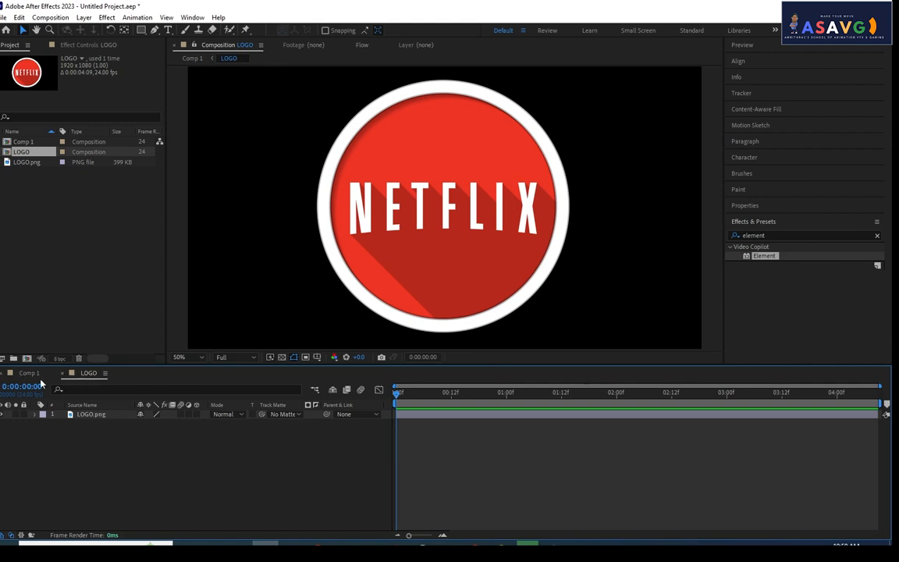
click(63, 374)
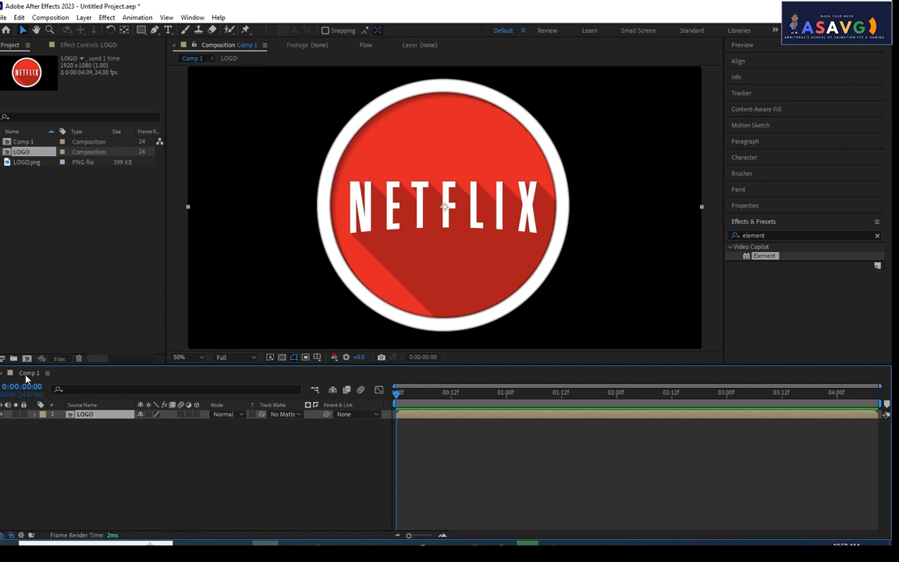
double_click(85, 416)
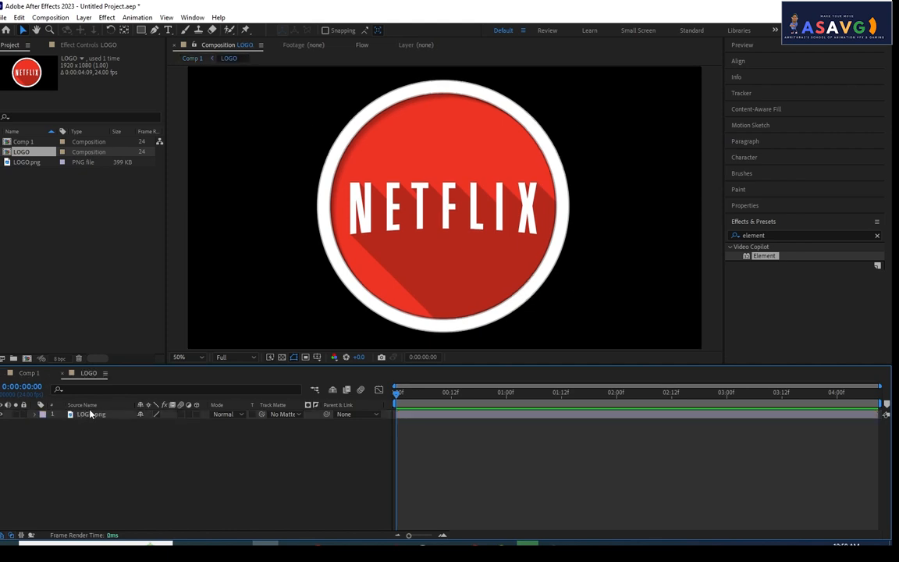
click(63, 372)
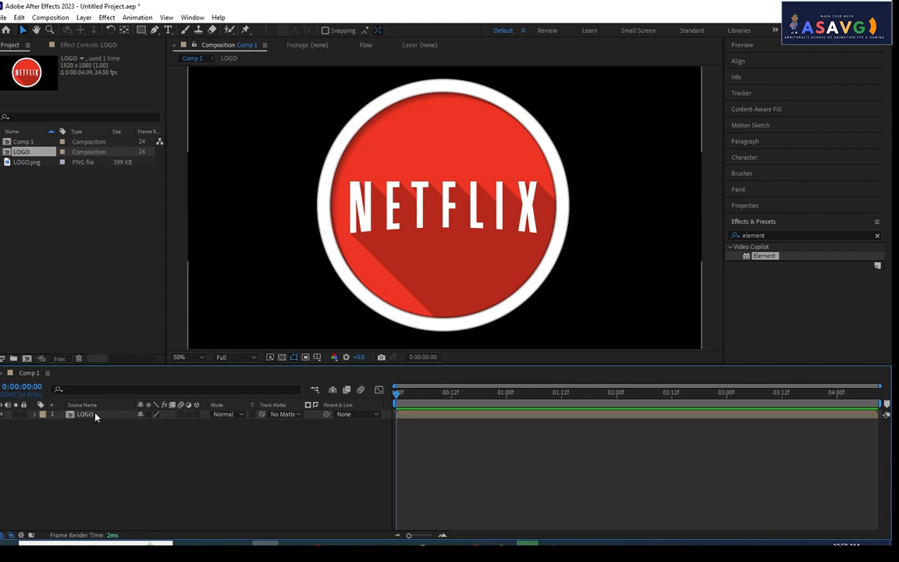
Scale the LOGO pre-composition layer in Comp 1 down to 83%.
scroll(454, 267, down, 1)
key(s)
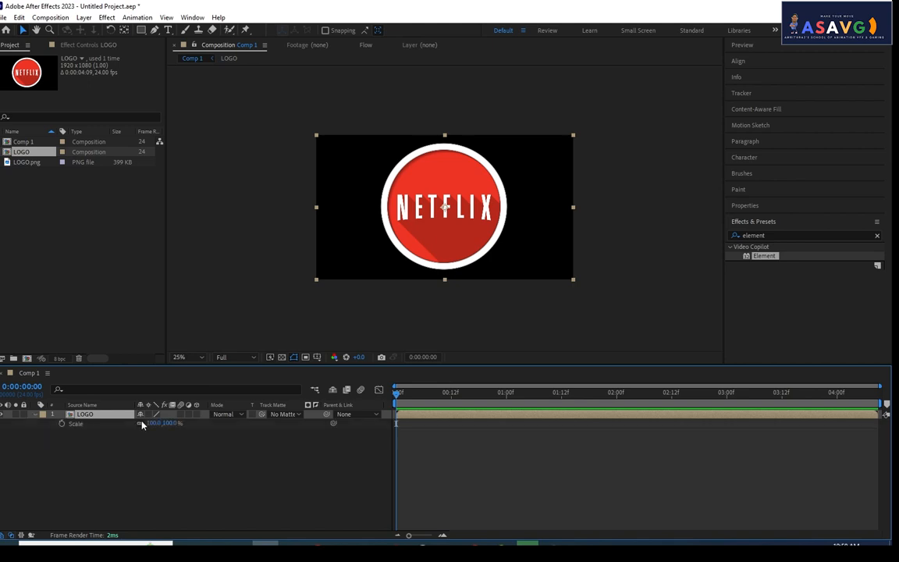
drag(153, 423, 142, 423)
click(160, 461)
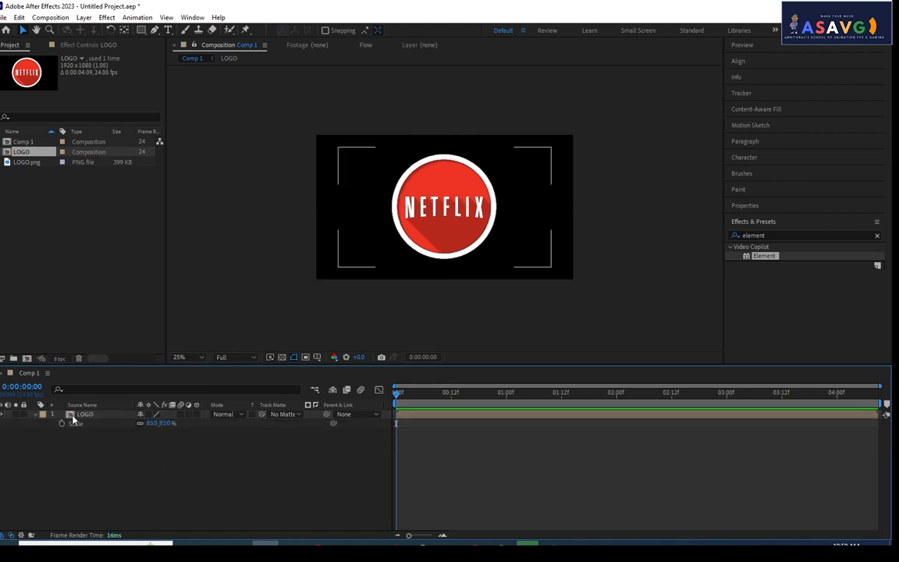
Collapse the LOGO layer's properties in Comp 1 and duplicate the layer.
click(78, 415)
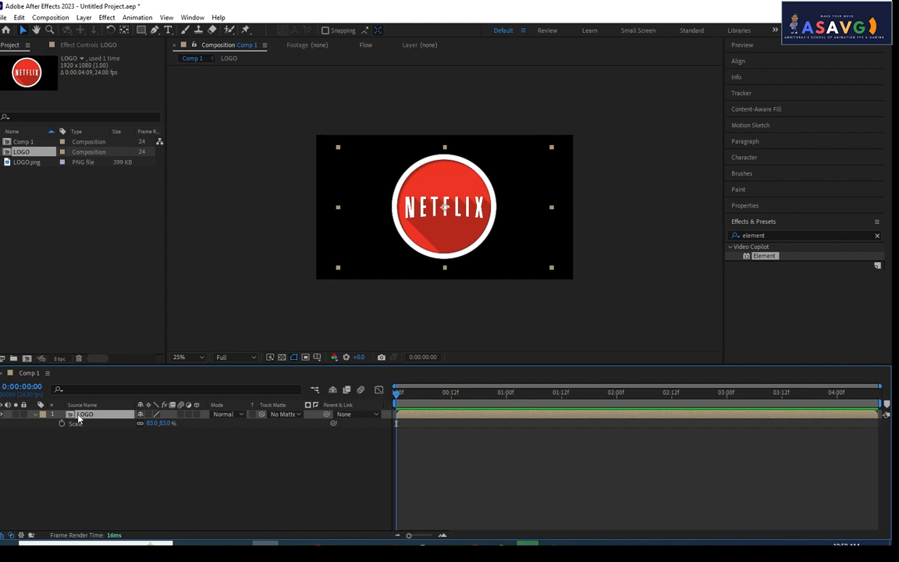
click(35, 414)
key(ctrl+d)
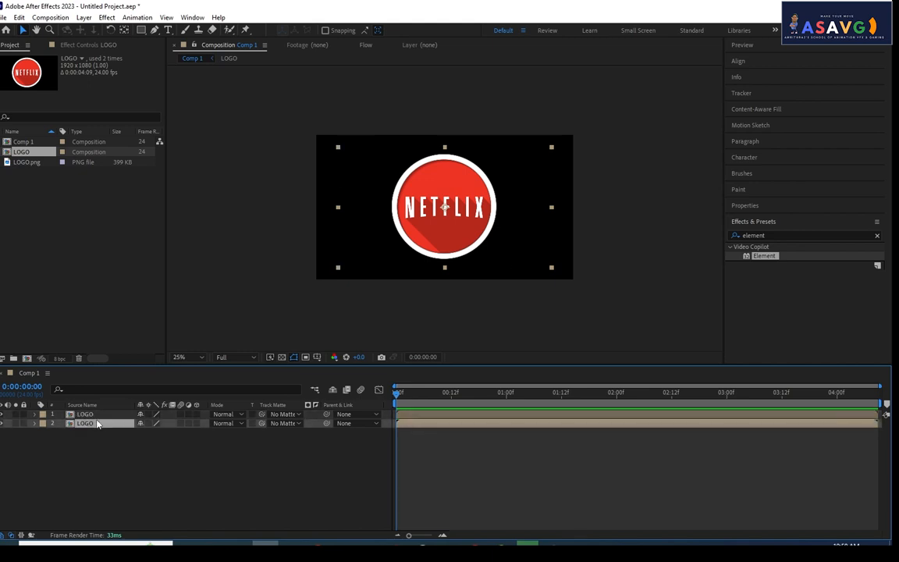
click(77, 433)
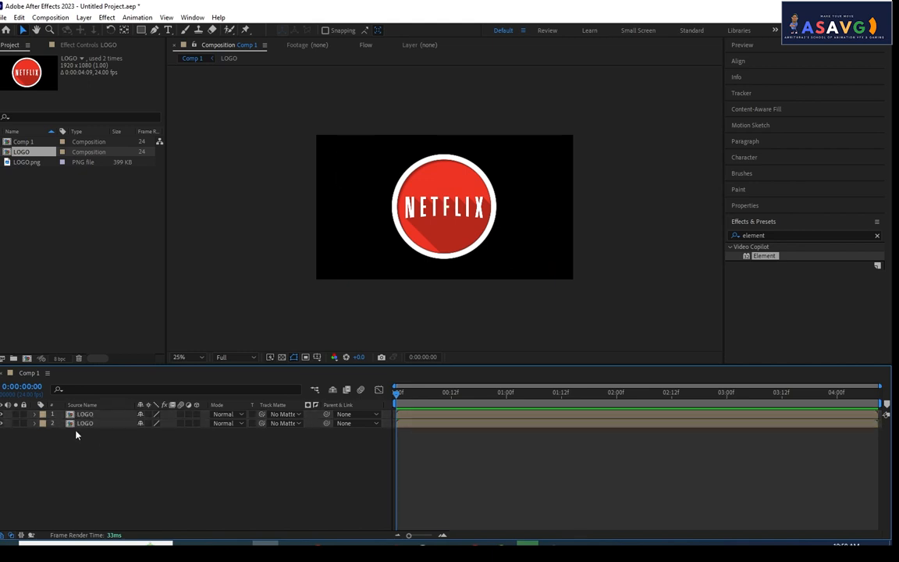
Rename the lower of the two LOGO layers as TEXTURE.
click(86, 425)
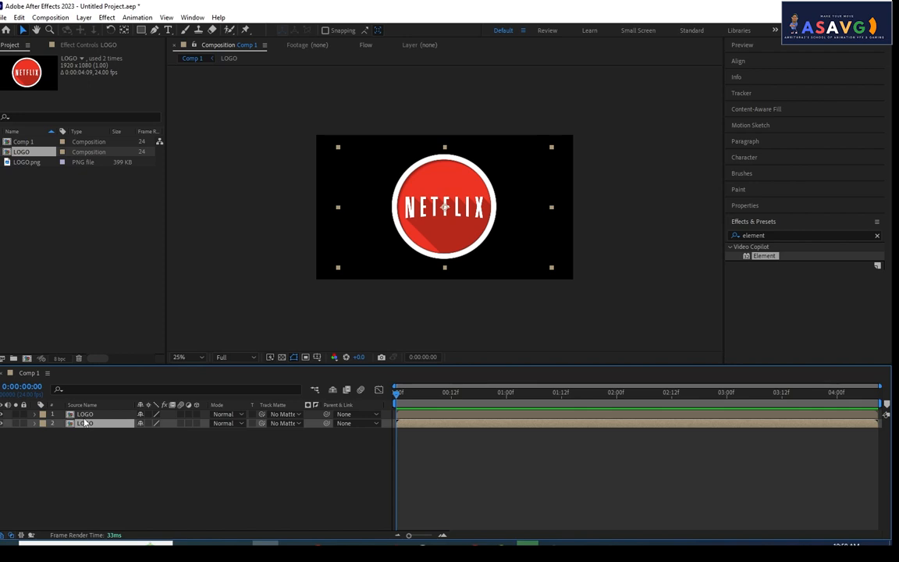
key(Return)
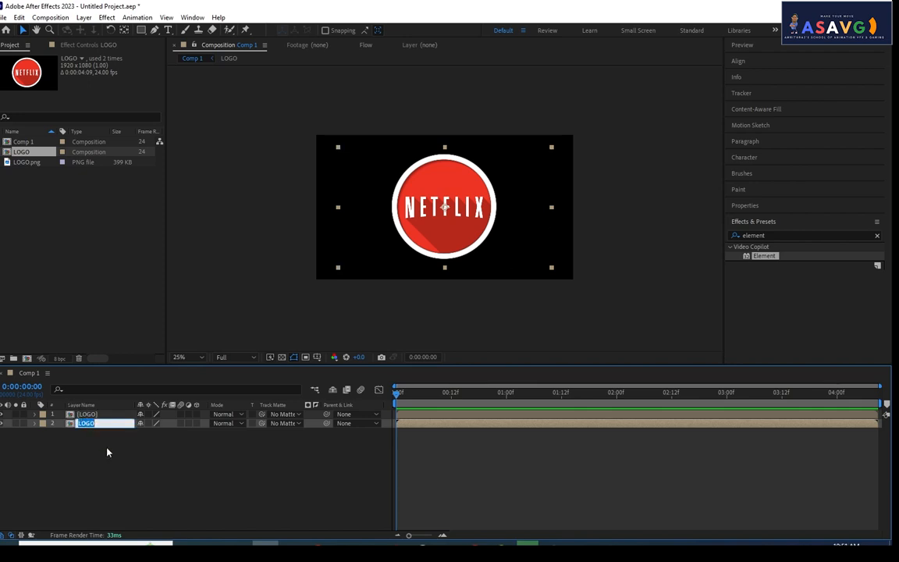
click(129, 494)
click(88, 425)
key(Return)
click(91, 434)
click(90, 426)
key(Return)
text(TEXTURE)
click(107, 457)
click(95, 415)
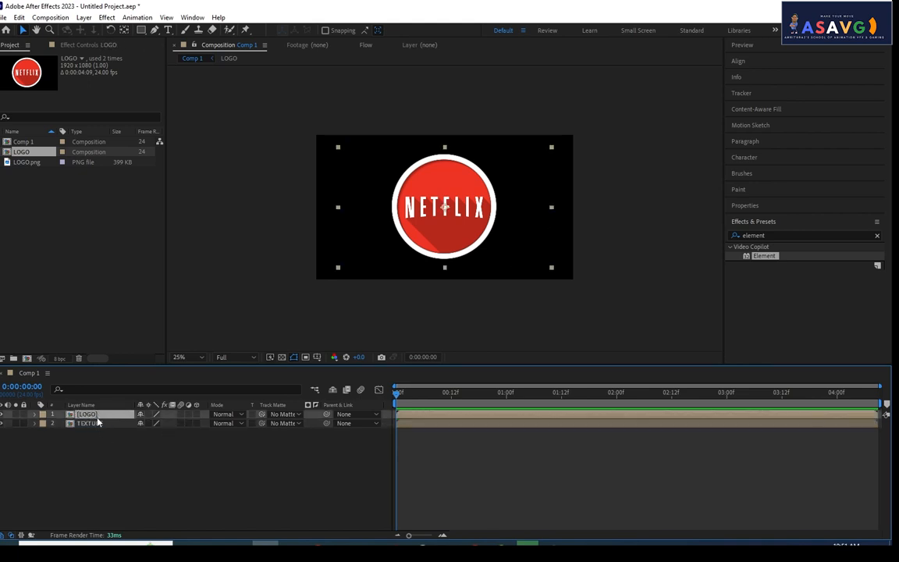
shift+click(98, 423)
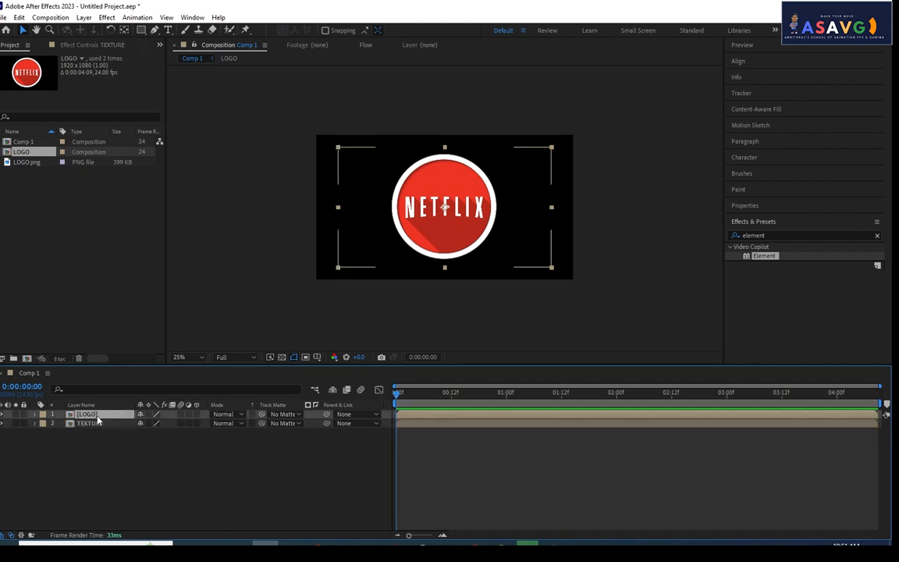
click(100, 423)
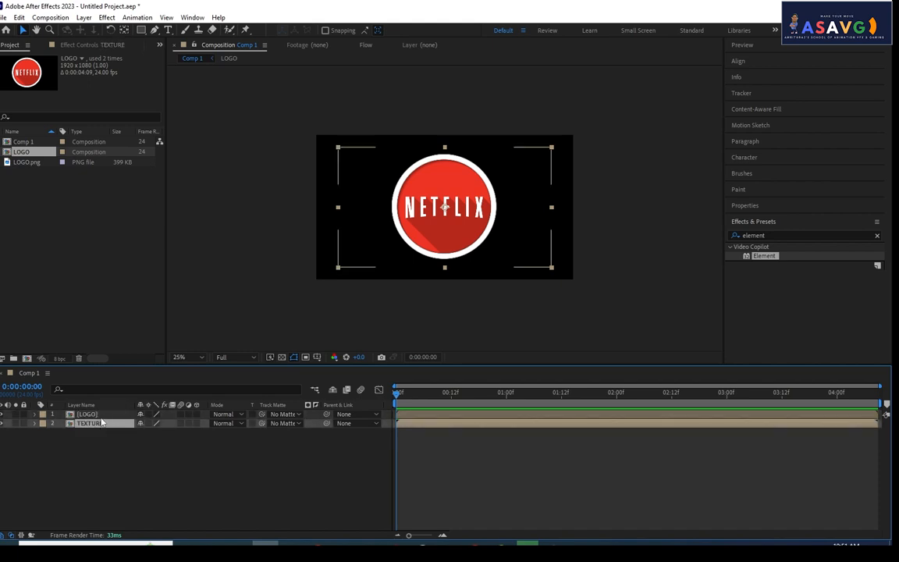
click(101, 415)
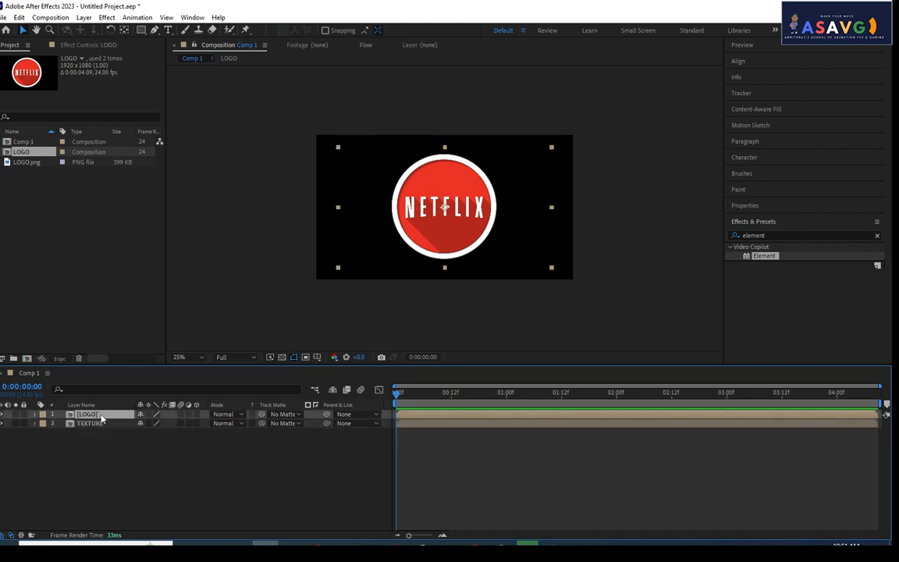
click(19, 18)
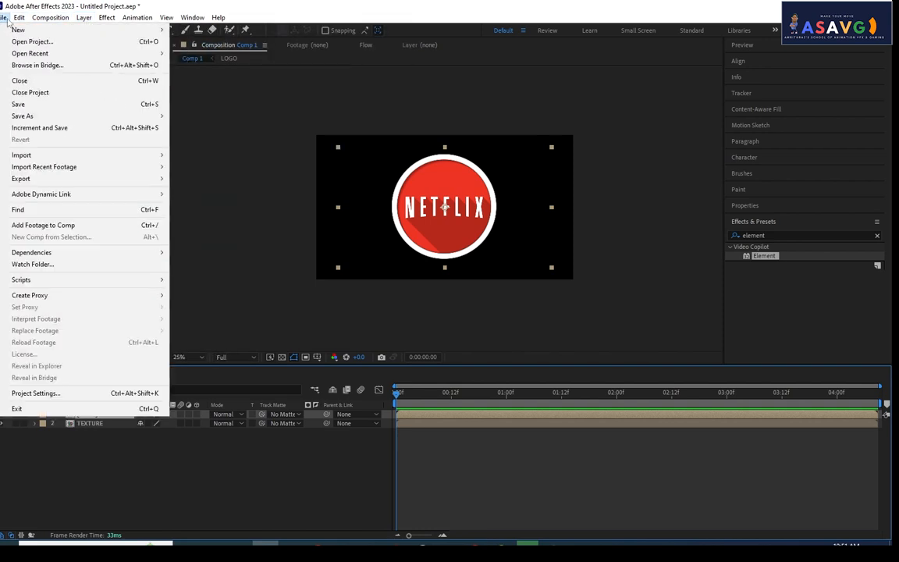
click(175, 487)
click(83, 415)
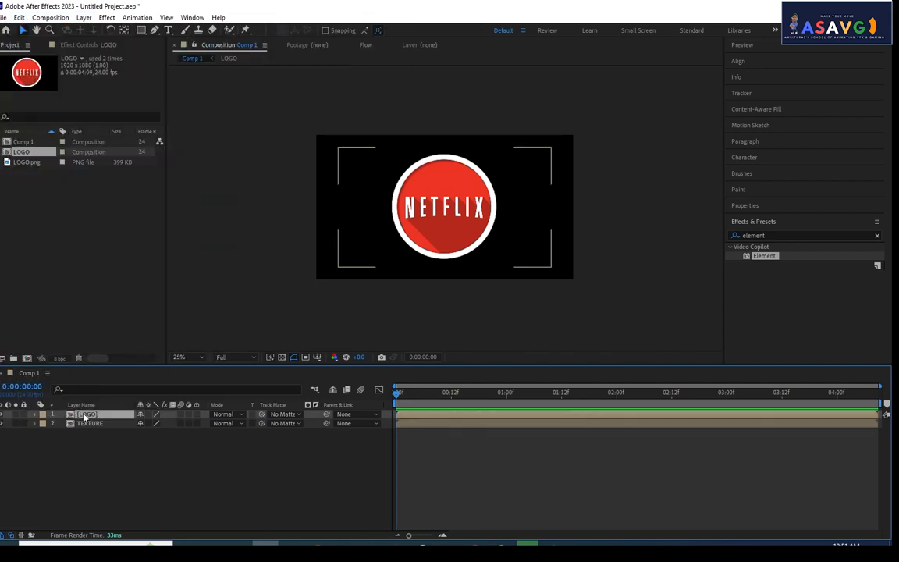
click(84, 18)
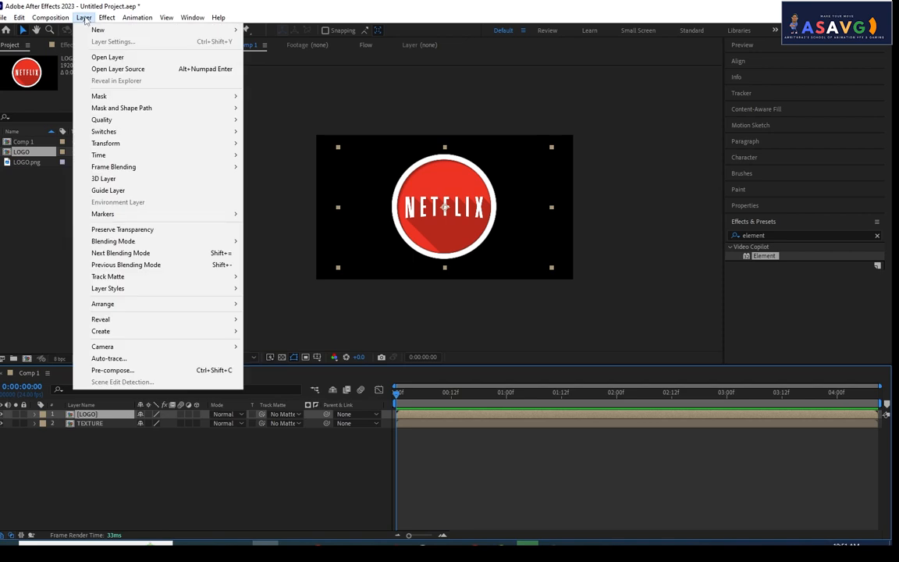
click(131, 359)
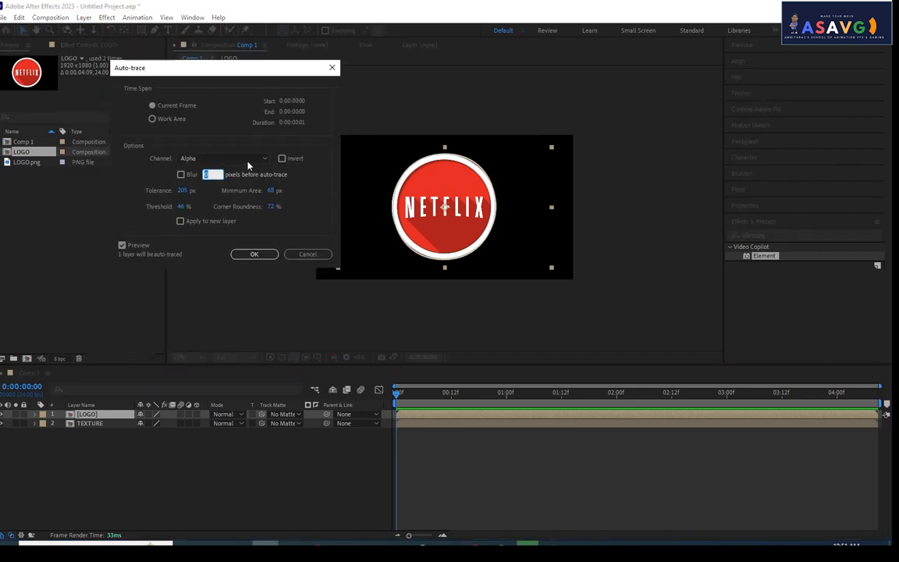
click(262, 160)
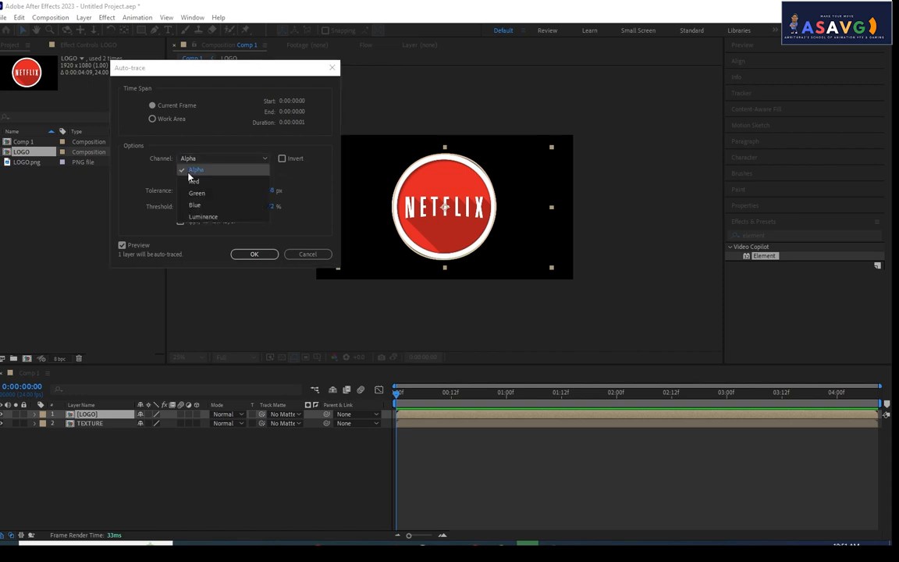
click(195, 170)
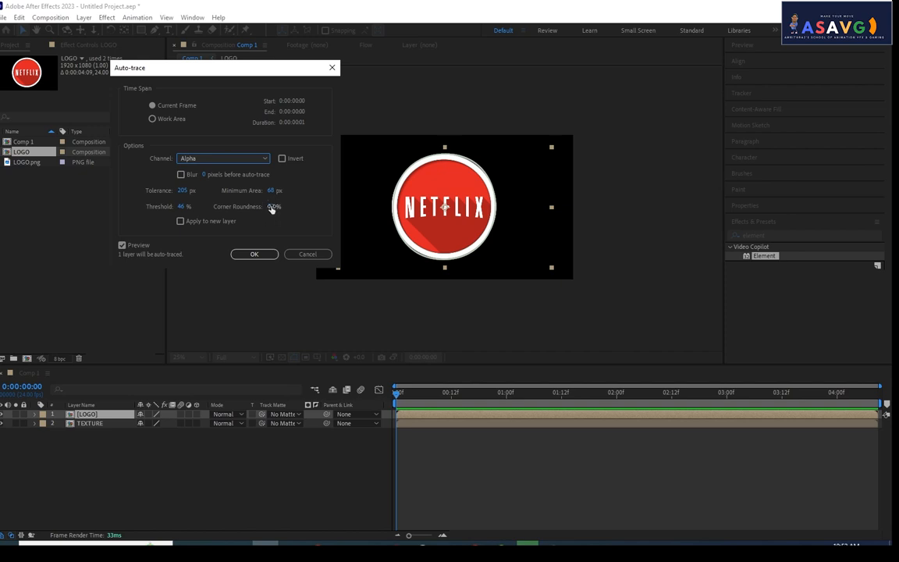
click(271, 208)
text(75)
key(Return)
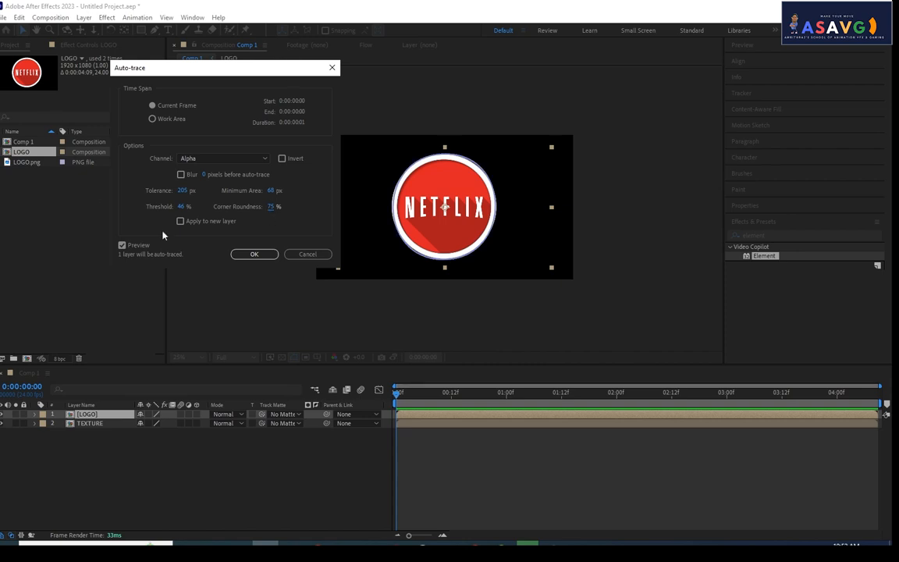
click(309, 255)
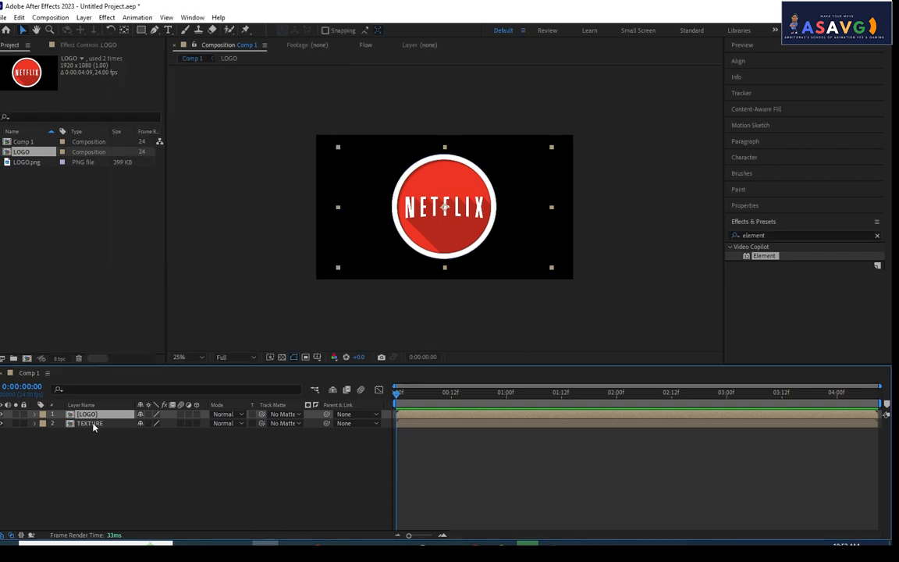
Auto-trace the LOGO layer in Comp 1 on the current frame using the Alpha channel, with the preview enabled.
click(84, 17)
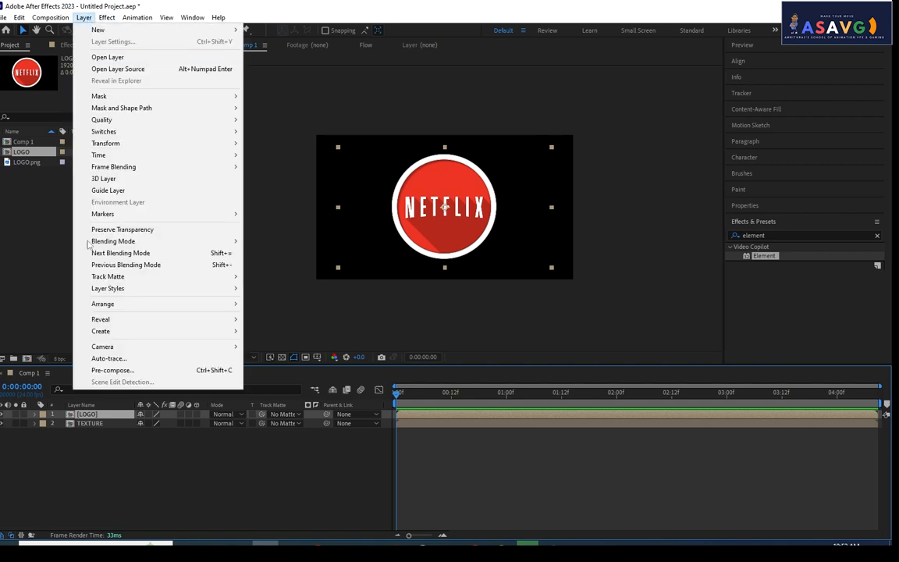
click(104, 359)
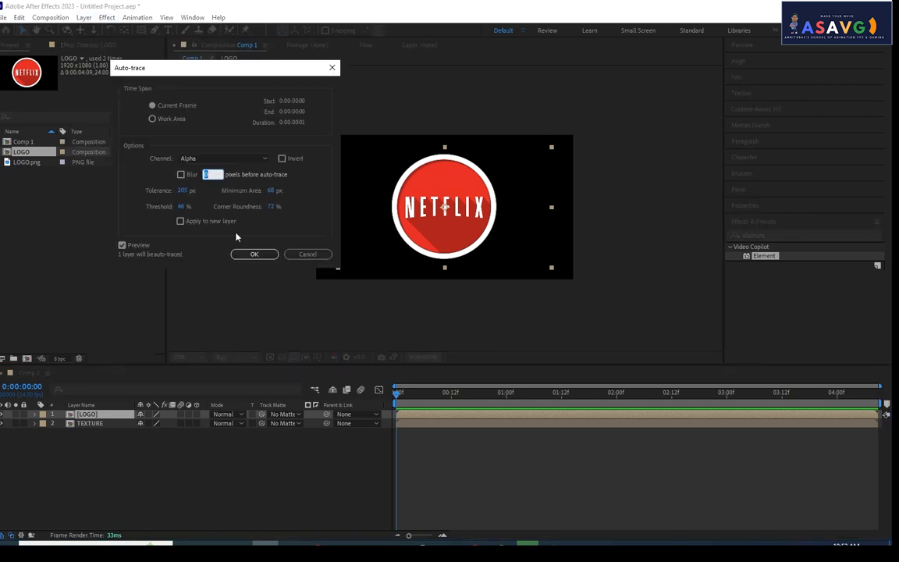
click(123, 246)
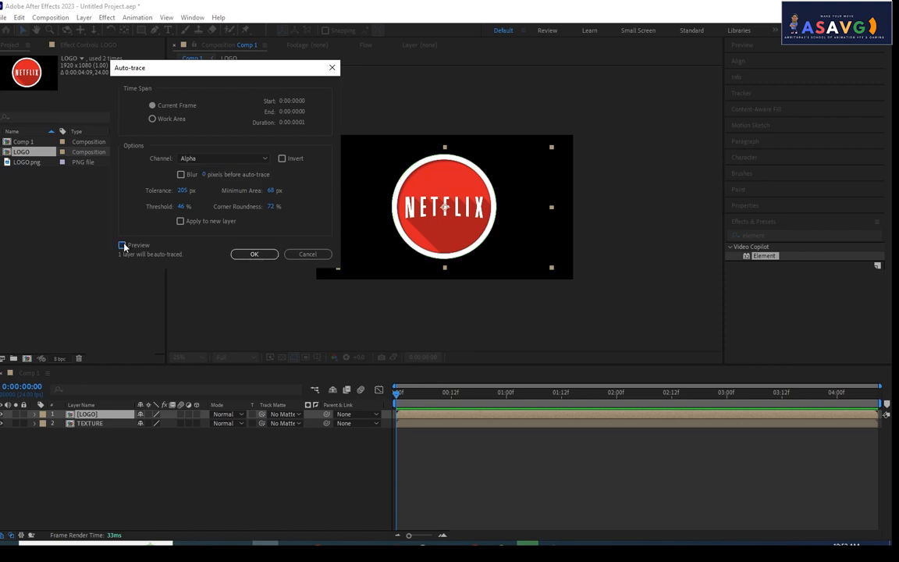
click(123, 246)
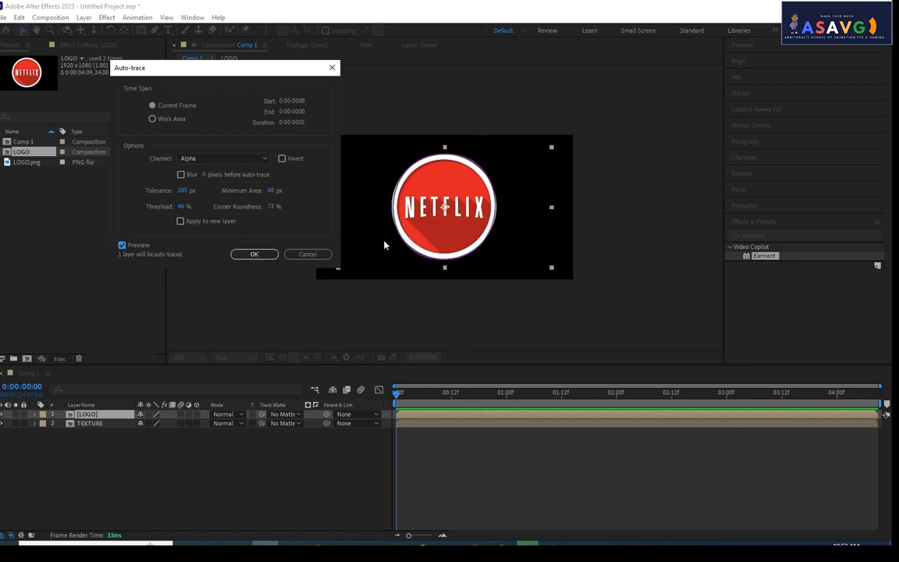
click(254, 255)
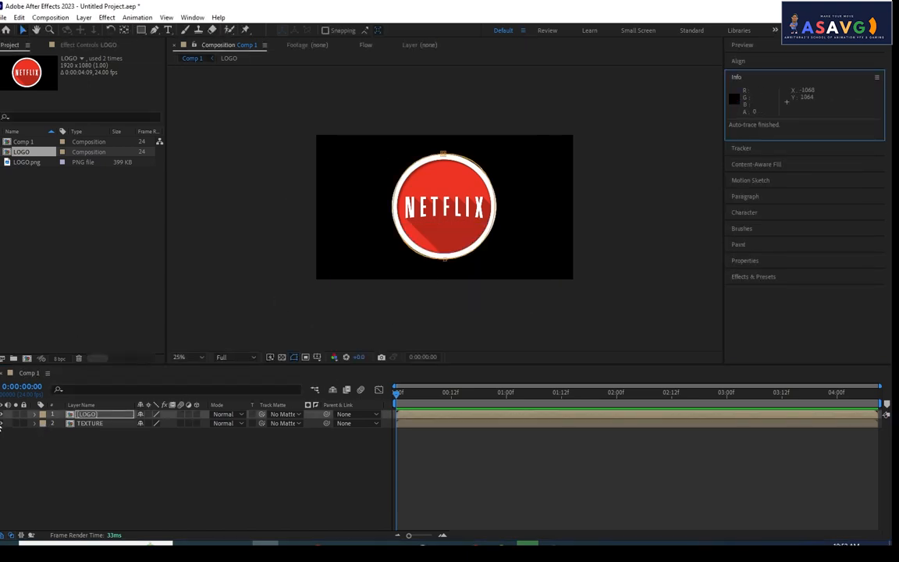
scroll(410, 237, up, 2)
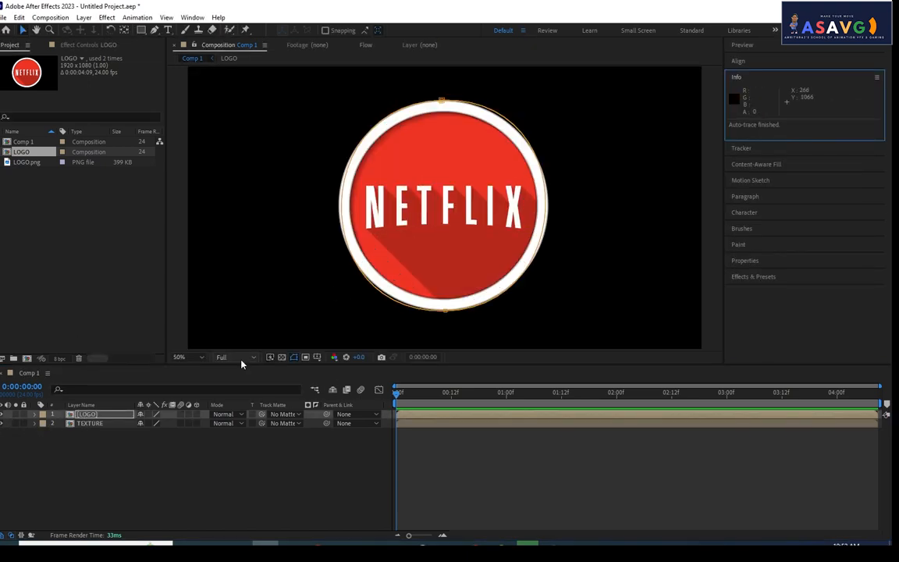
click(3, 419)
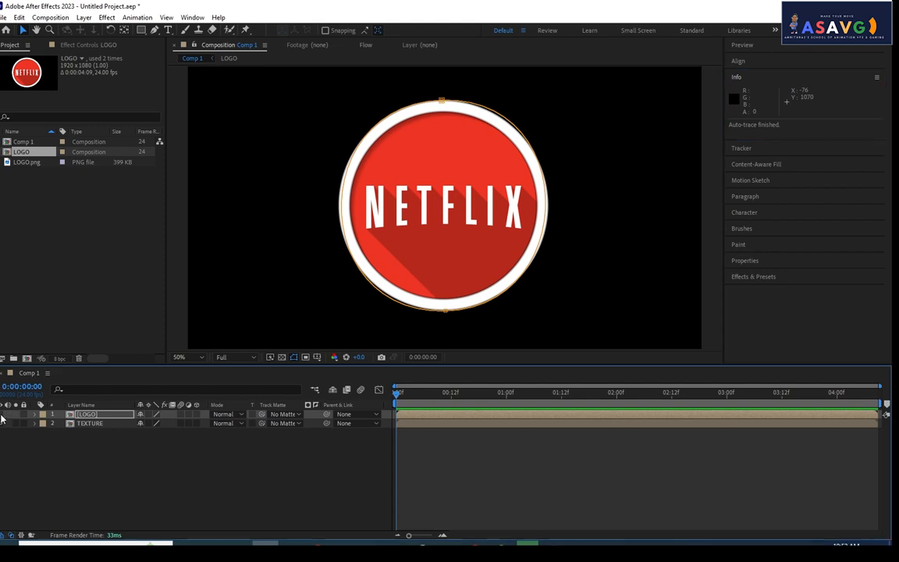
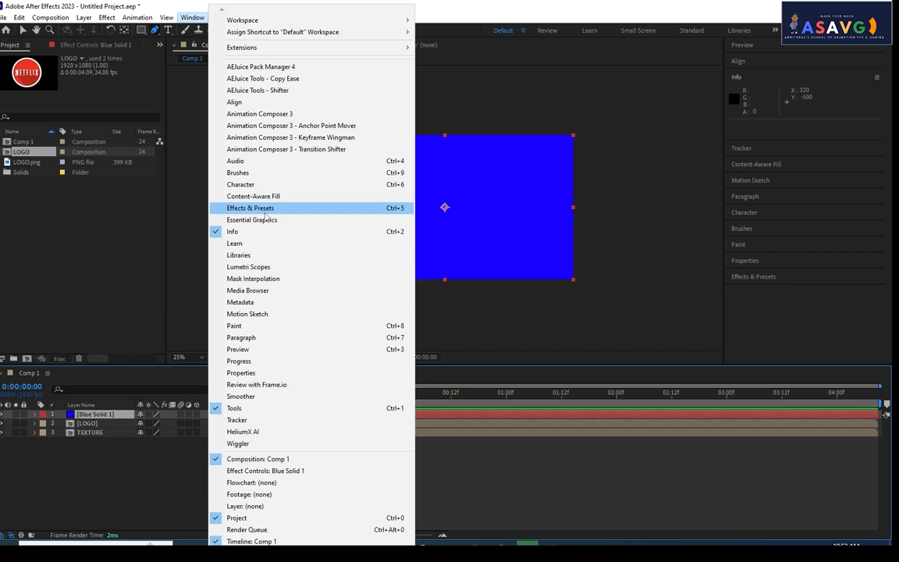
Find the Video Copilot Element effect by searching for "element" and apply it to the Blue Solid 1 layer.
click(266, 212)
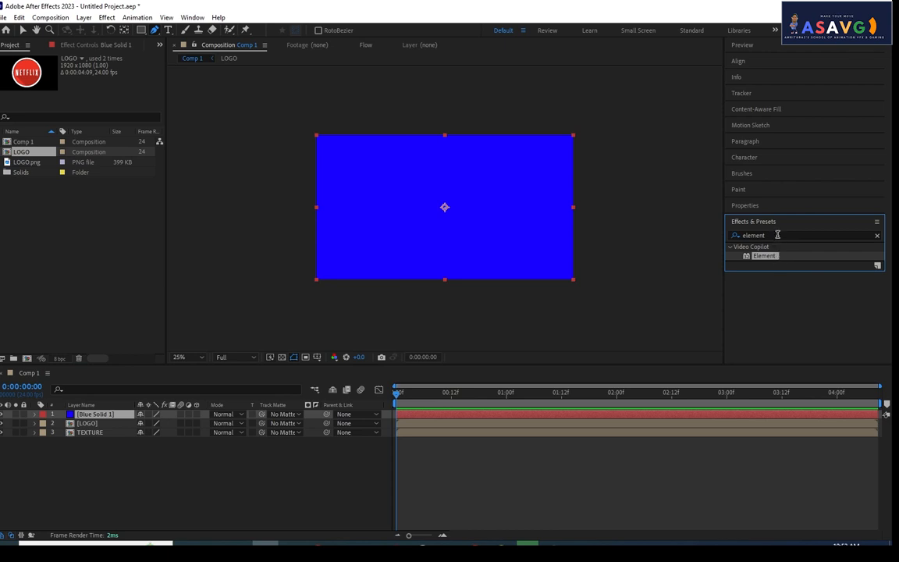
click(775, 235)
text(e)
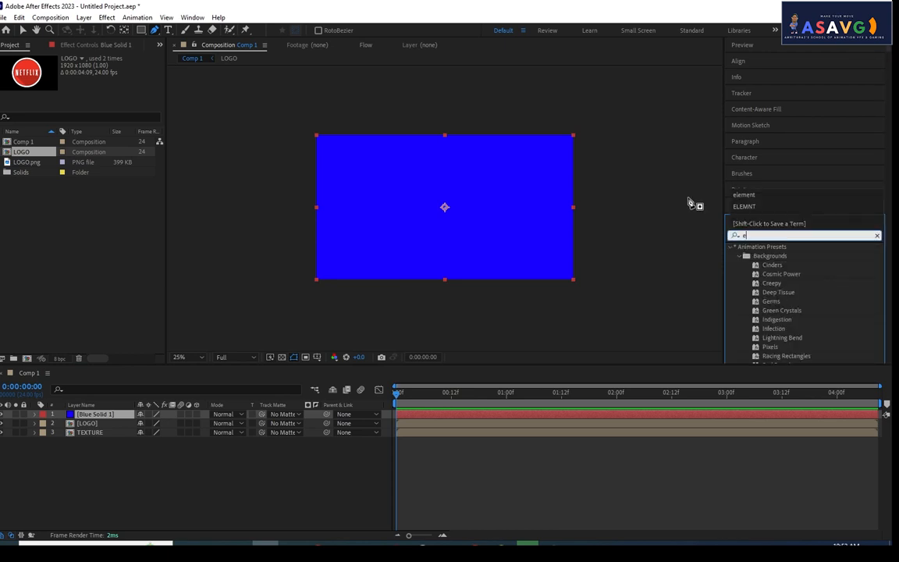
text(lement)
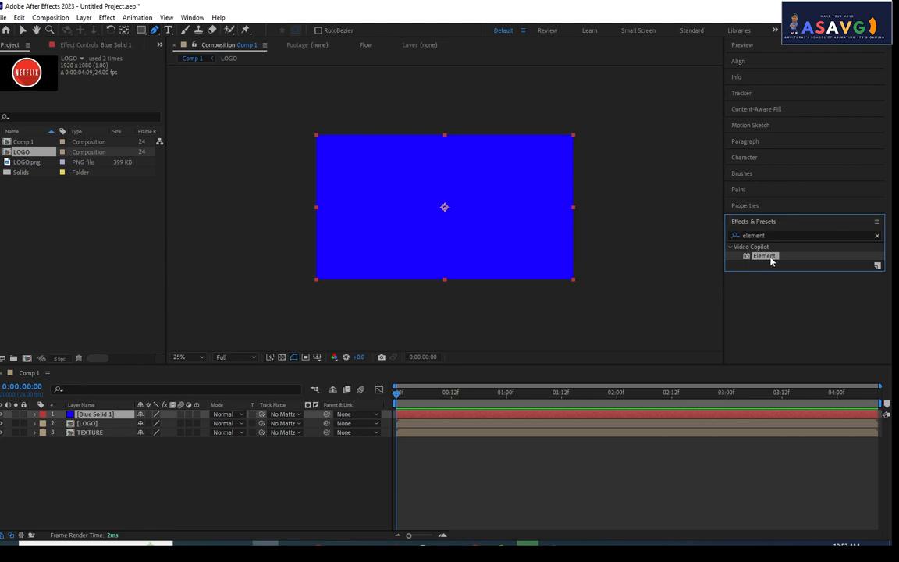
drag(771, 262, 102, 419)
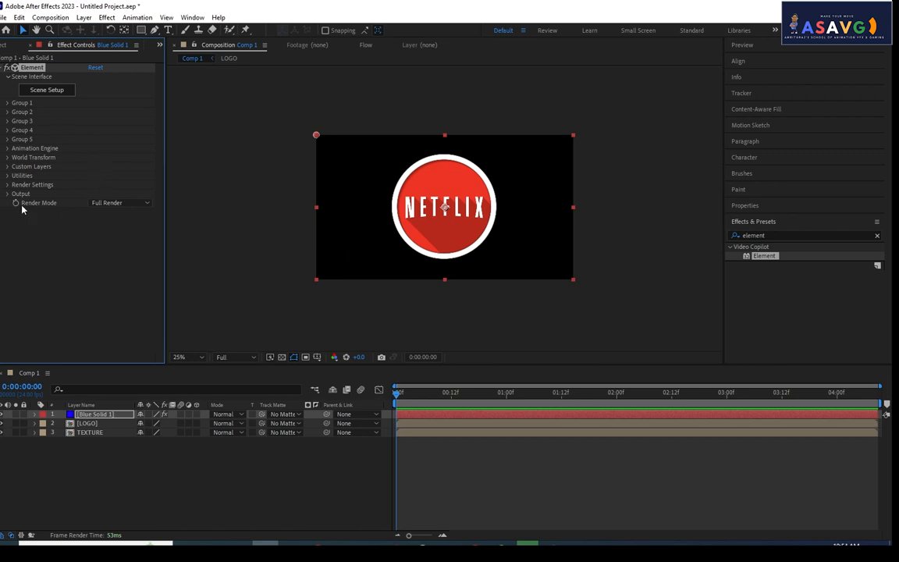
click(80, 423)
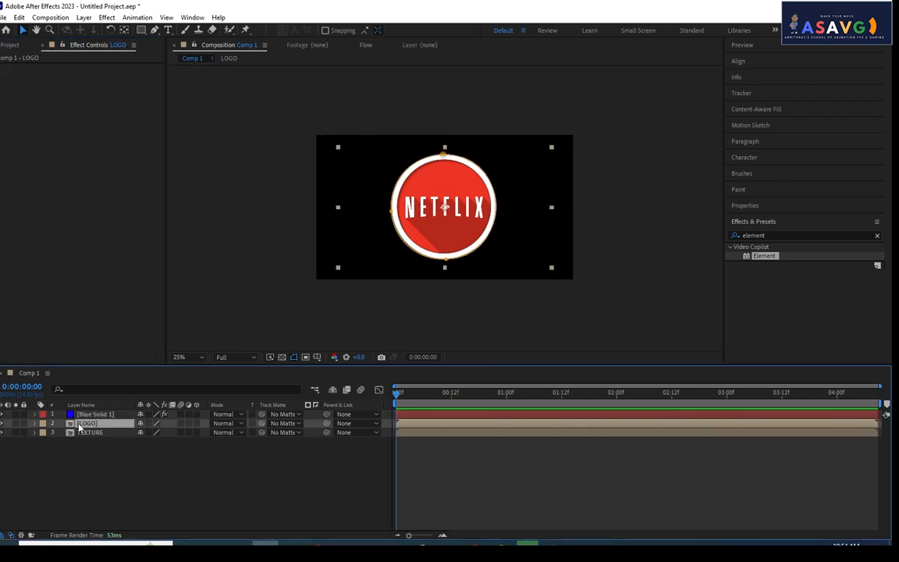
click(82, 431)
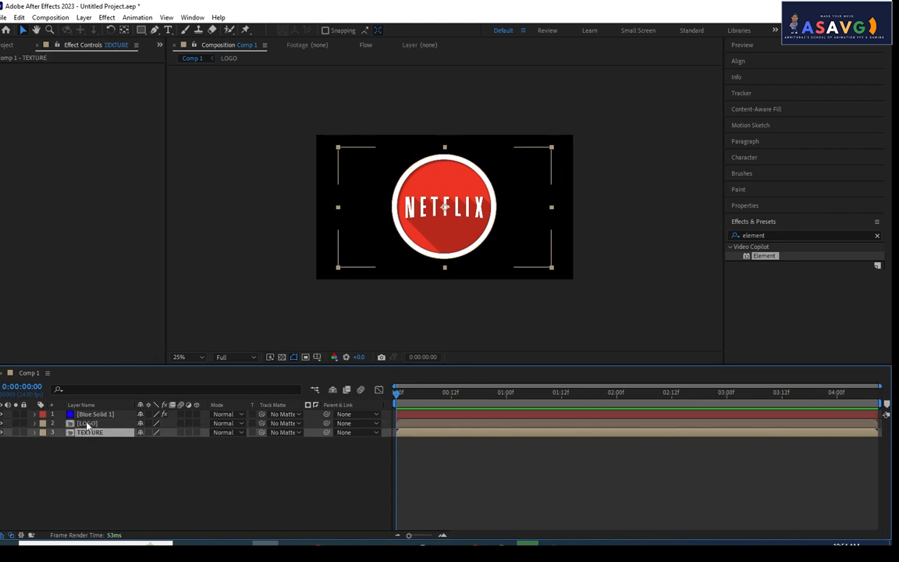
click(87, 423)
click(88, 433)
click(87, 424)
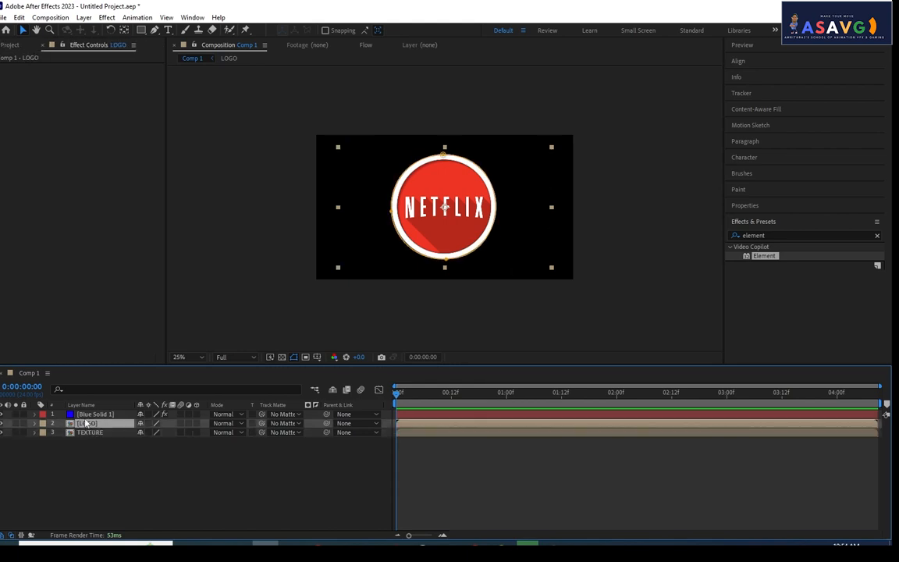
Rename the Blue Solid 1 layer in Comp 1 as element.
click(86, 416)
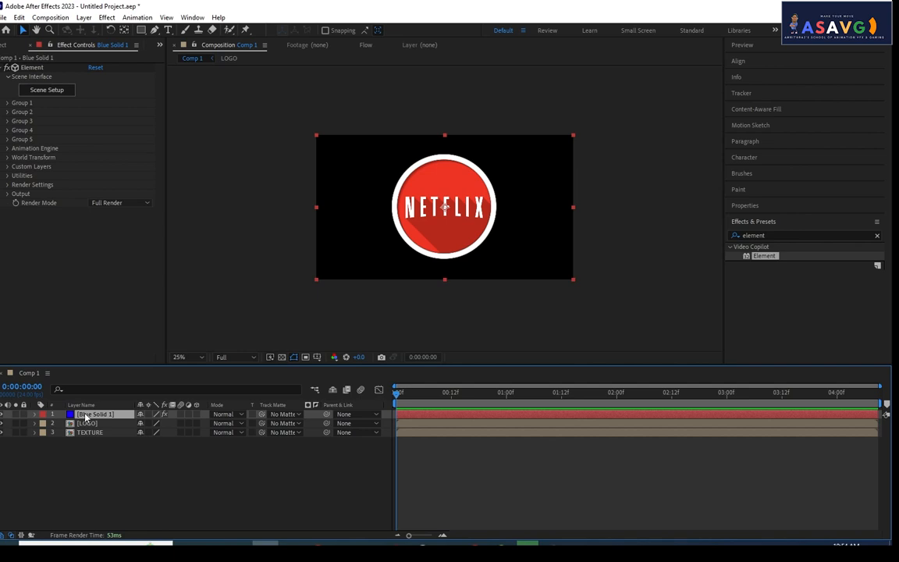
key(Return)
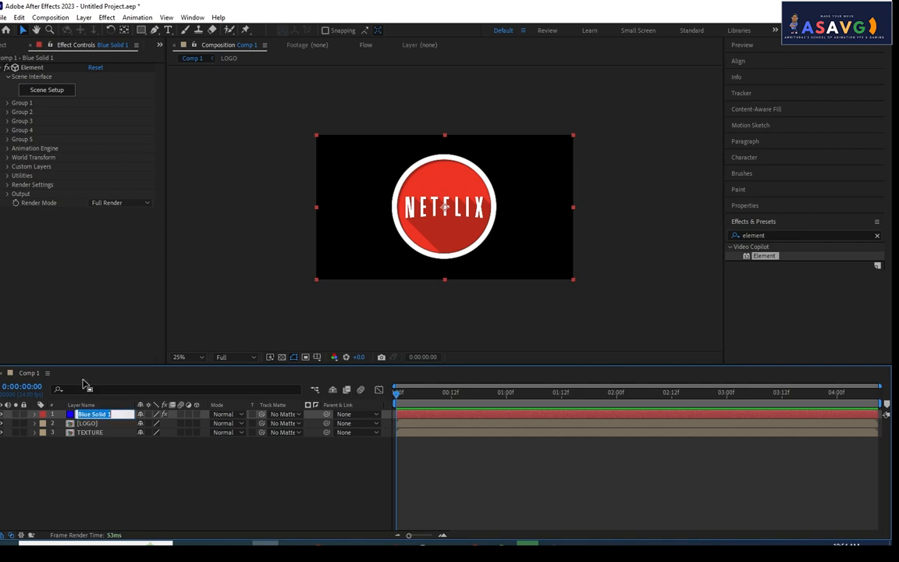
text(element)
key(Return)
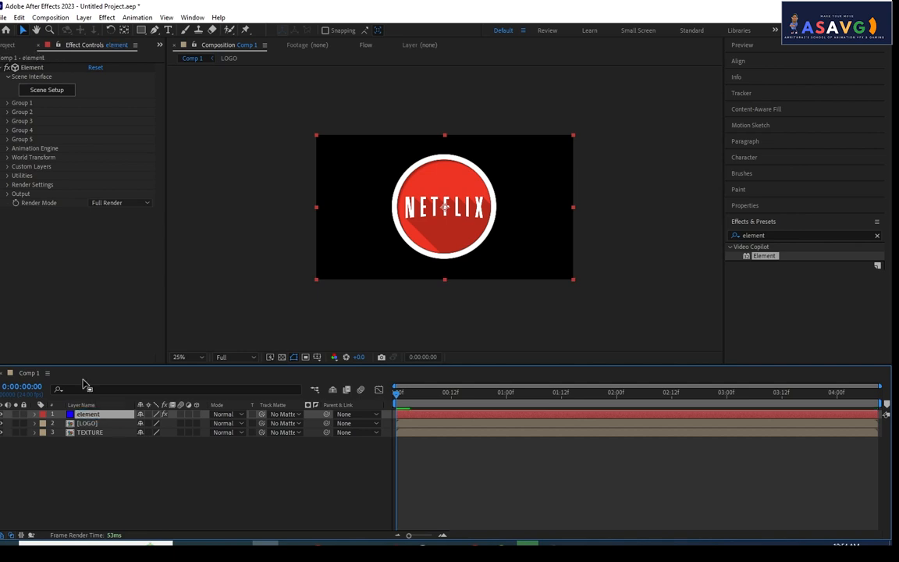
click(87, 424)
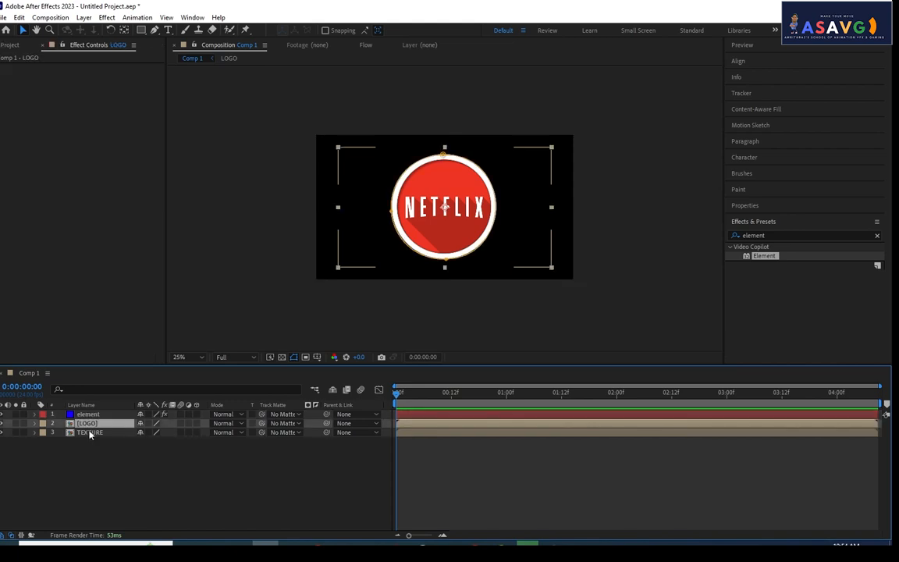
click(85, 18)
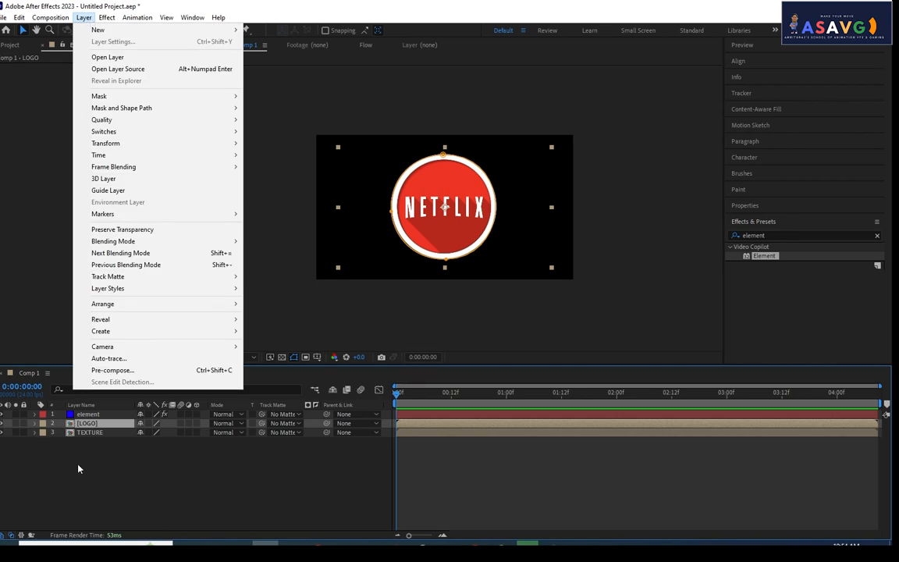
click(71, 406)
click(88, 414)
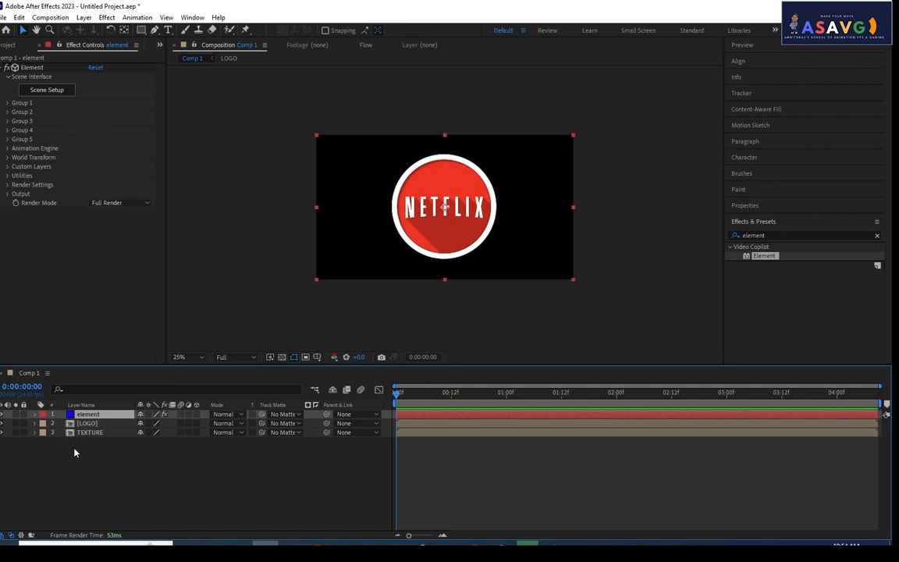
click(86, 423)
Set Path Layer 1 to the LOGO layer in the element layer's Custom Text and Masks settings of the Element effect.
click(88, 414)
click(8, 166)
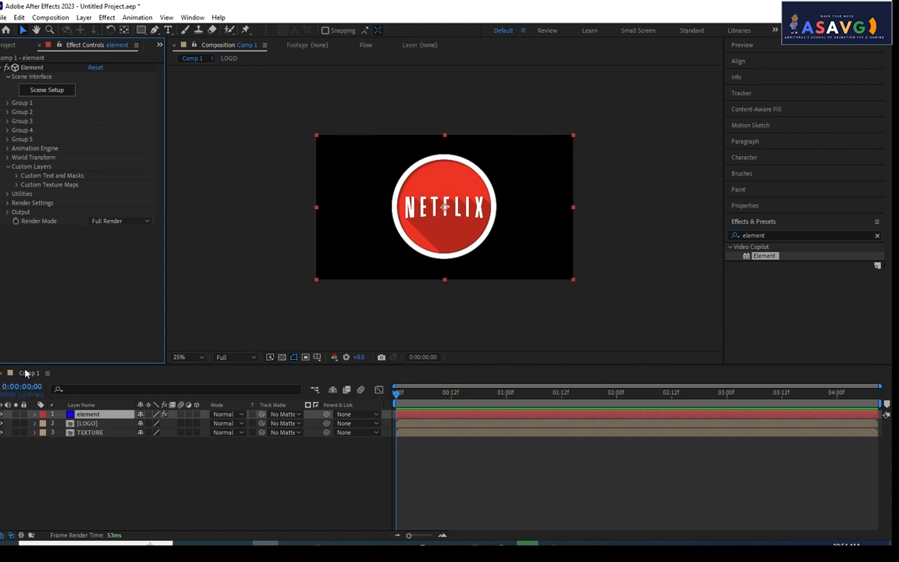
click(16, 175)
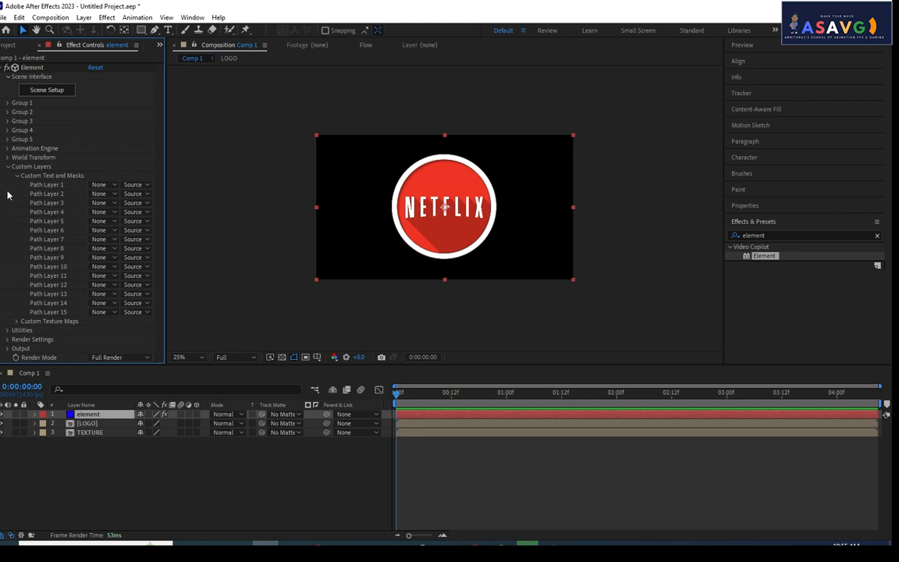
click(112, 185)
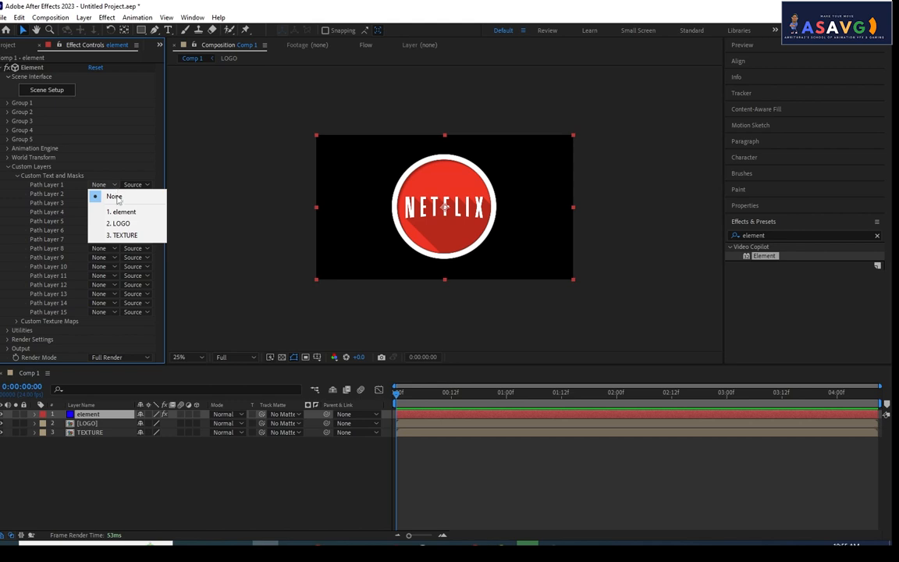
click(120, 224)
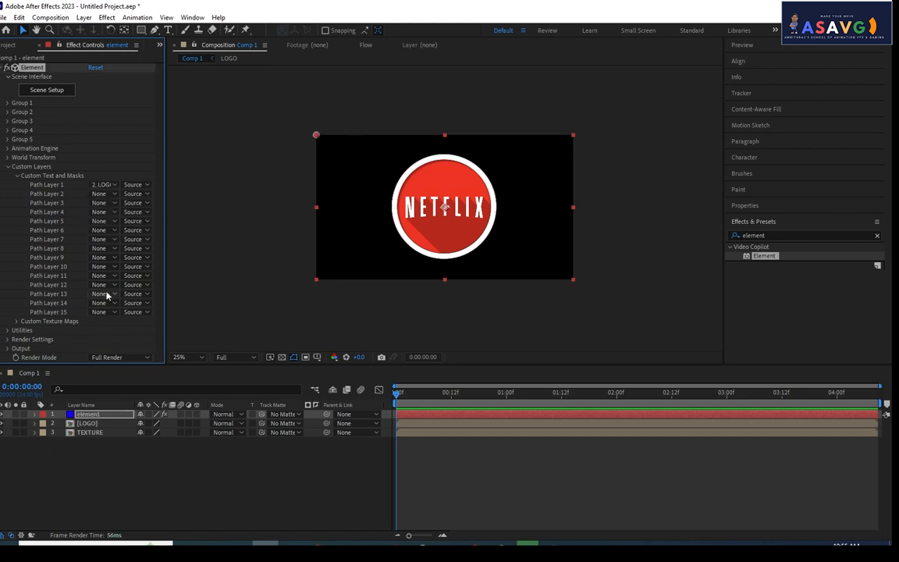
Set Layer 1 to the TEXTURE layer in the Element effect's Custom Texture Maps settings.
click(17, 321)
scroll(16, 325, down, 3)
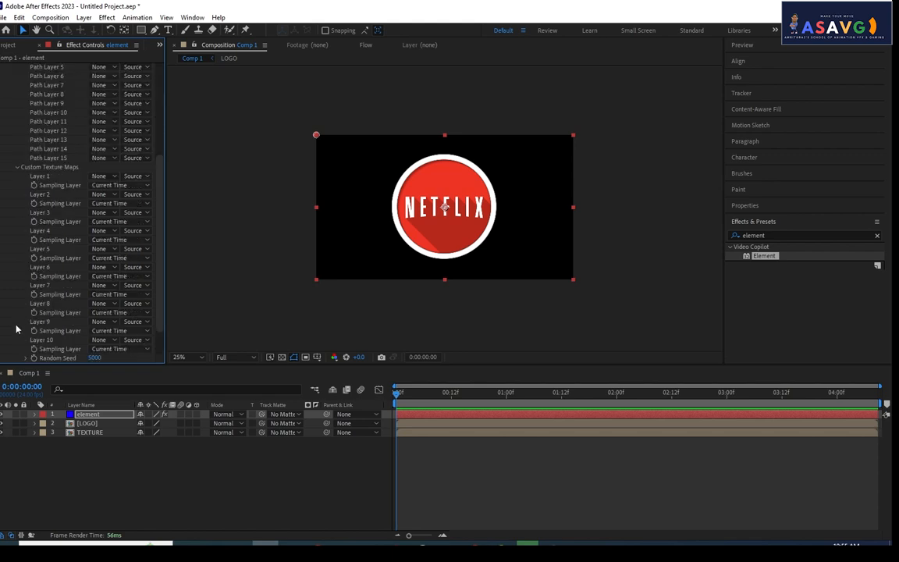
click(119, 181)
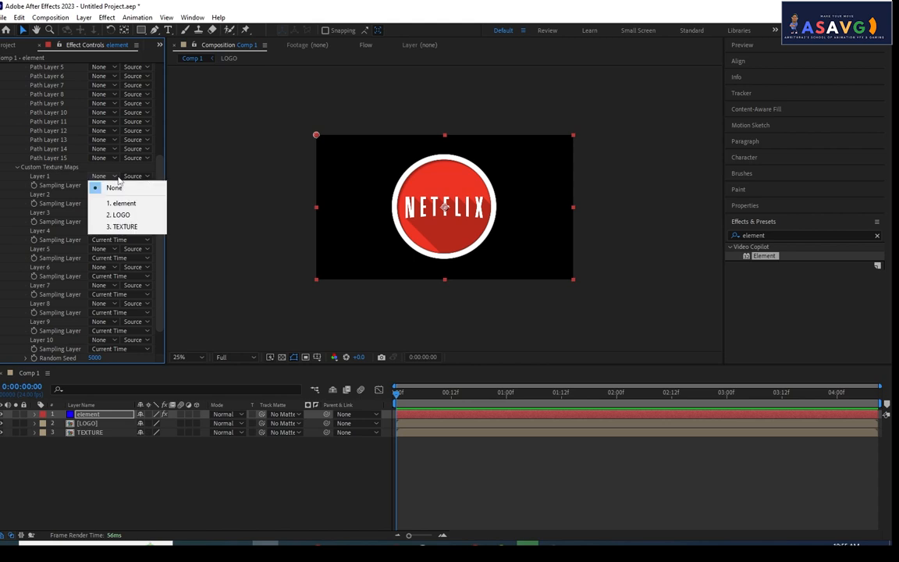
click(117, 209)
scroll(127, 256, up, 5)
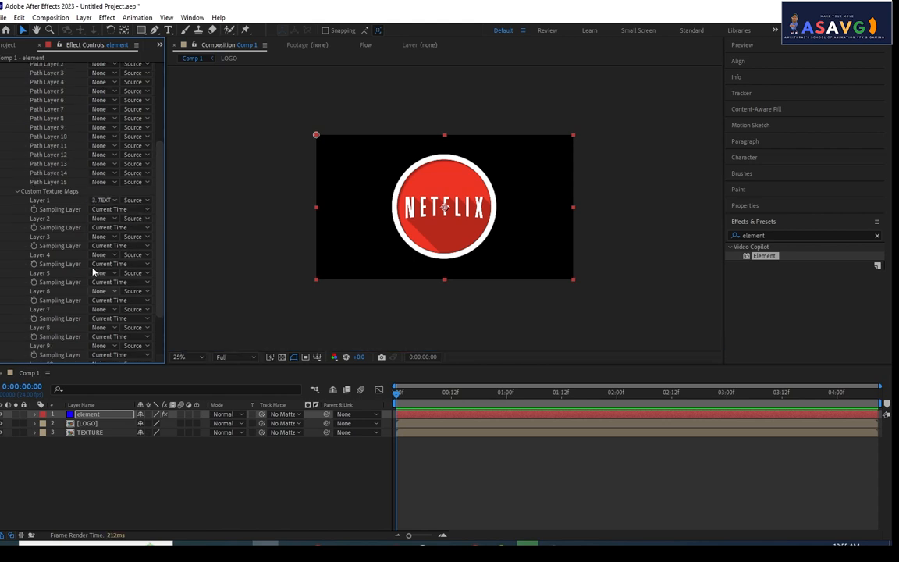
Check the LOGO and TEXTURE assignments in the Element effect's Custom Text and Masks and Custom Texture Maps settings.
click(82, 433)
click(84, 423)
click(86, 415)
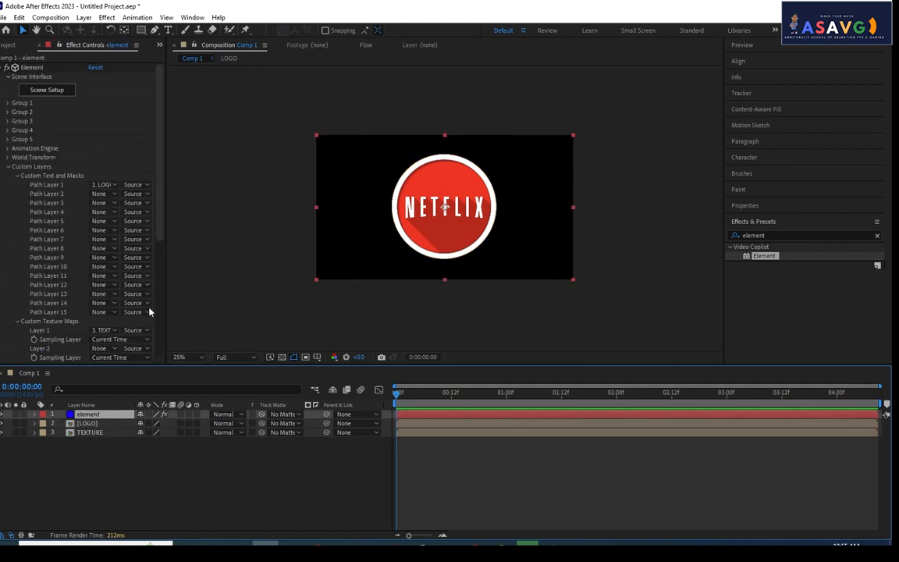
click(18, 176)
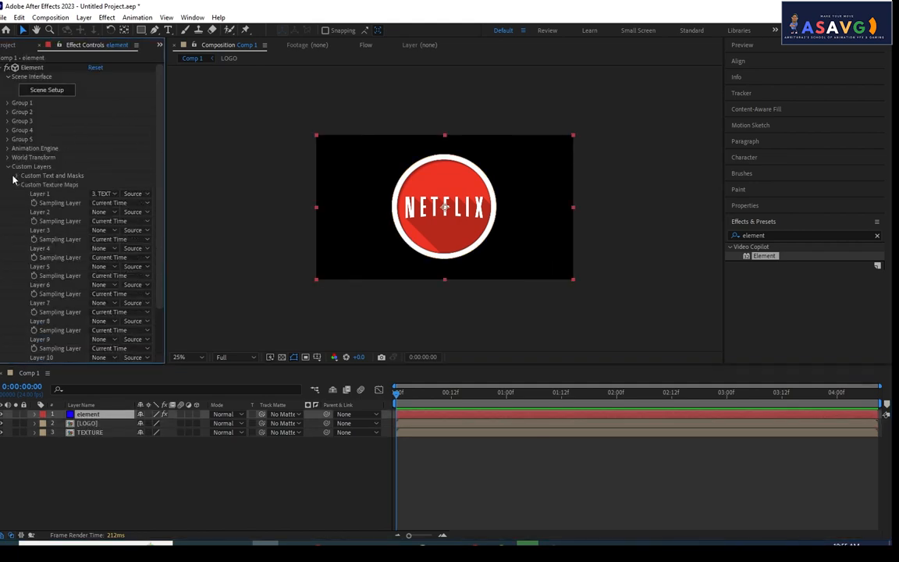
click(9, 167)
click(10, 171)
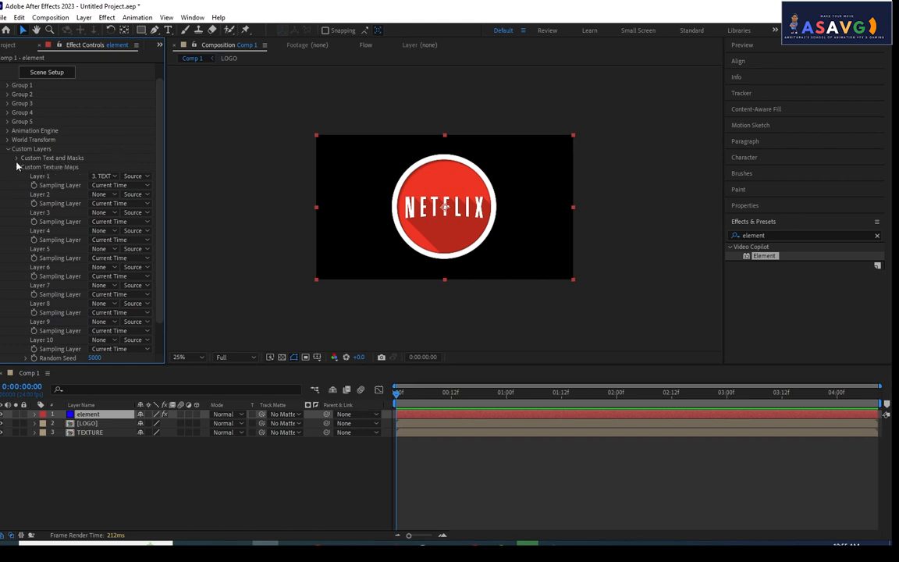
click(17, 160)
click(102, 167)
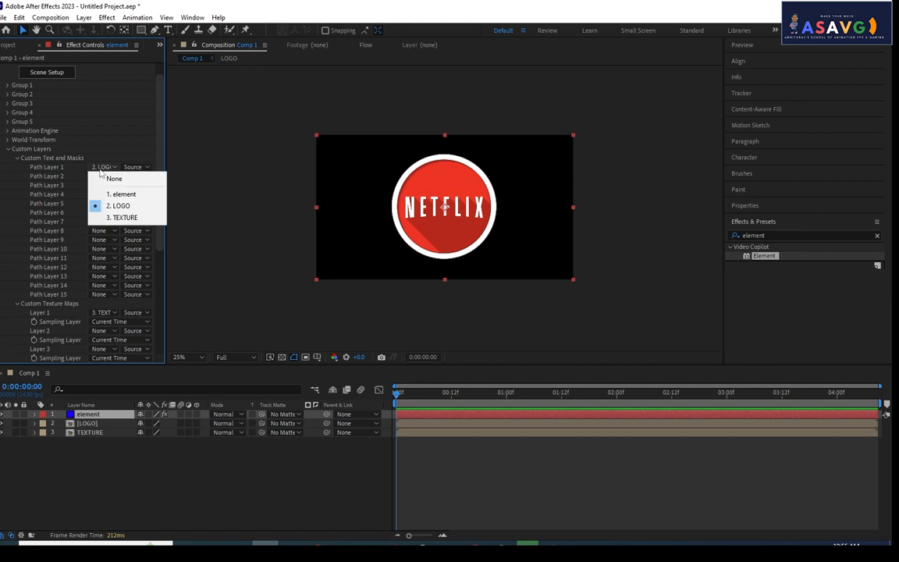
click(117, 206)
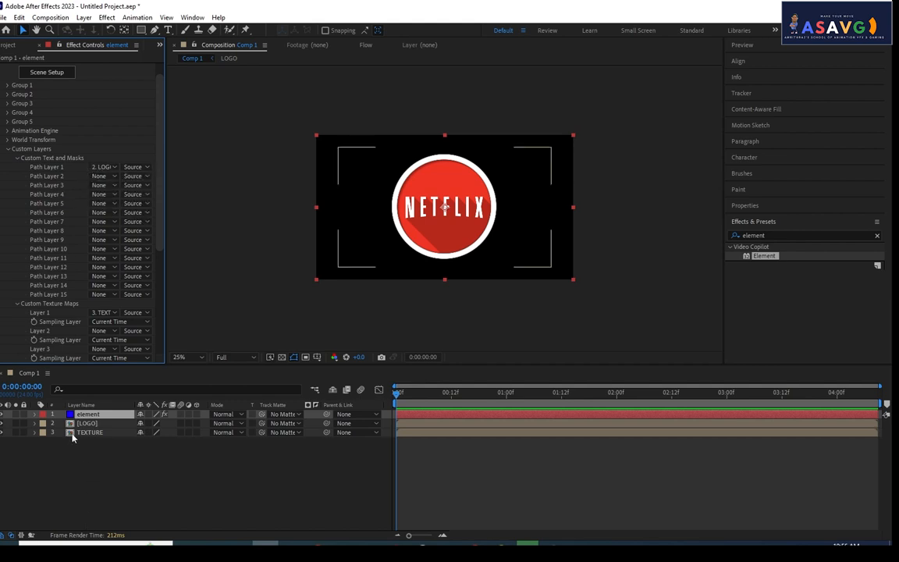
click(16, 159)
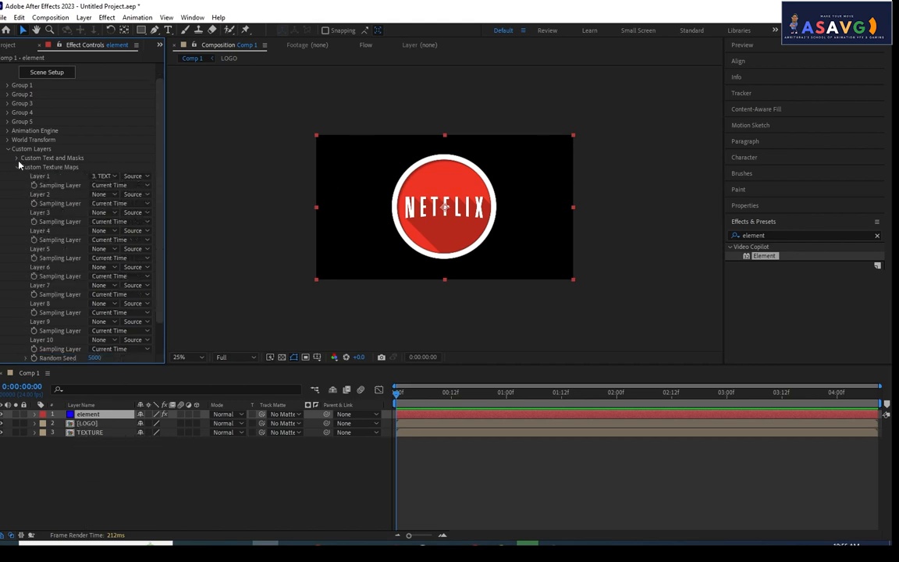
click(102, 176)
click(121, 226)
click(87, 432)
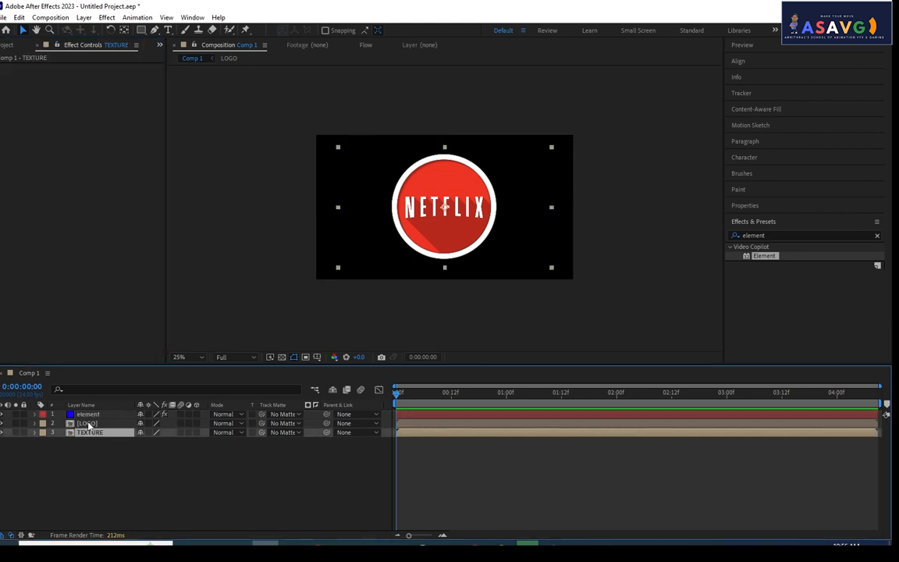
click(87, 414)
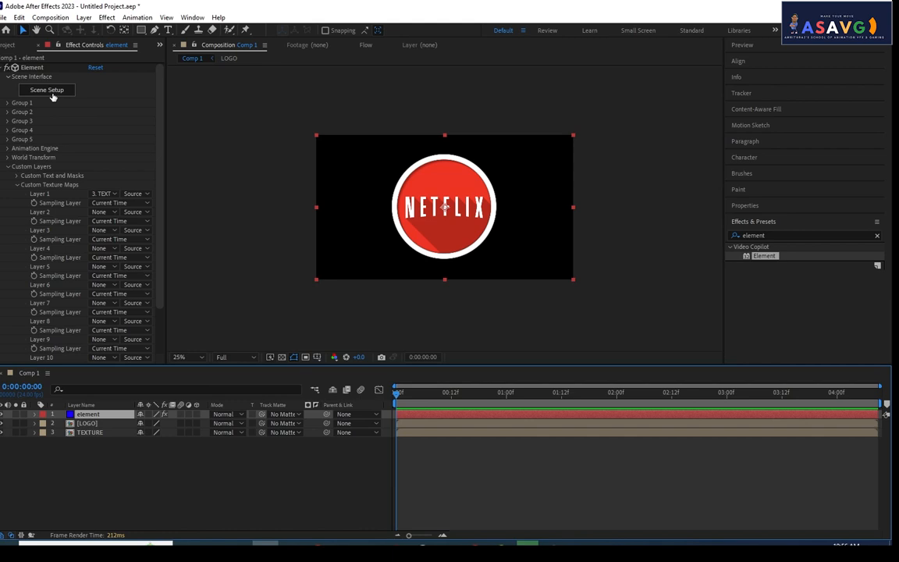
Extrude the custom path in Element's Scene Setup and raise the extruded model along its Y axis above the grid.
click(50, 91)
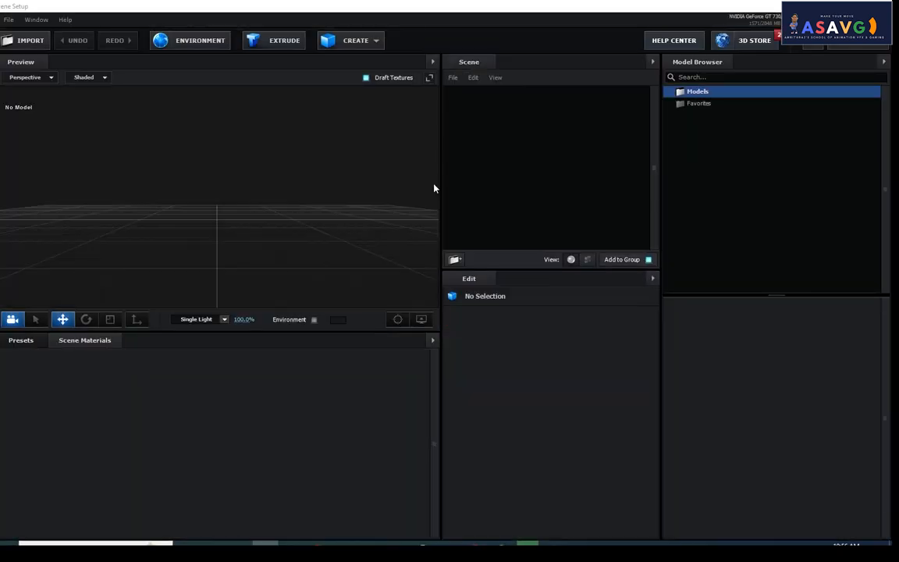
scroll(240, 234, up, 2)
click(279, 45)
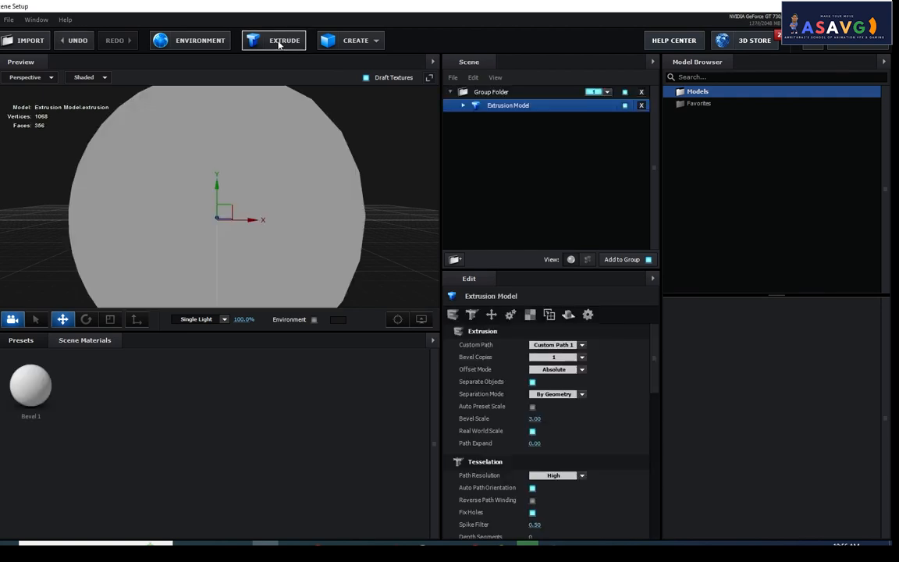
scroll(206, 156, down, 5)
drag(97, 248, 149, 208)
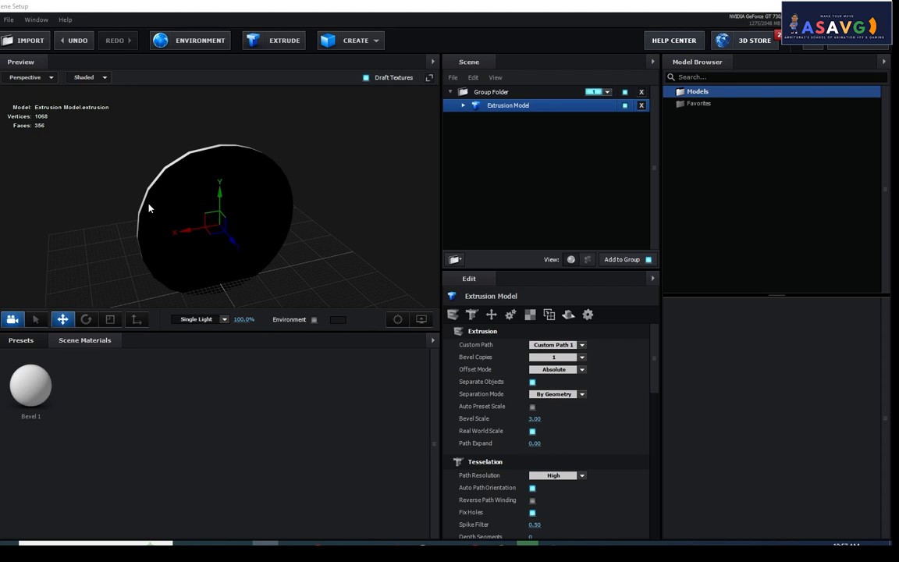
drag(144, 207, 127, 186)
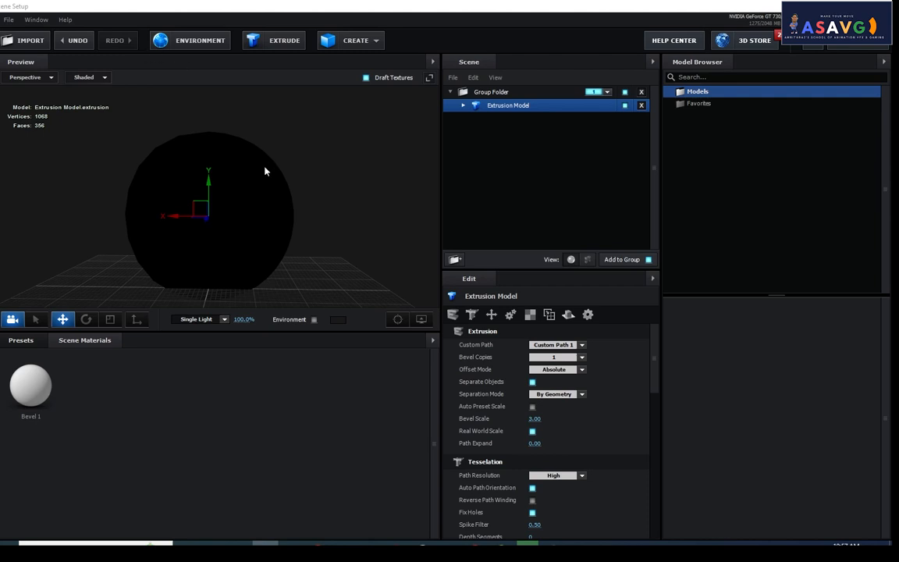
drag(210, 186, 209, 176)
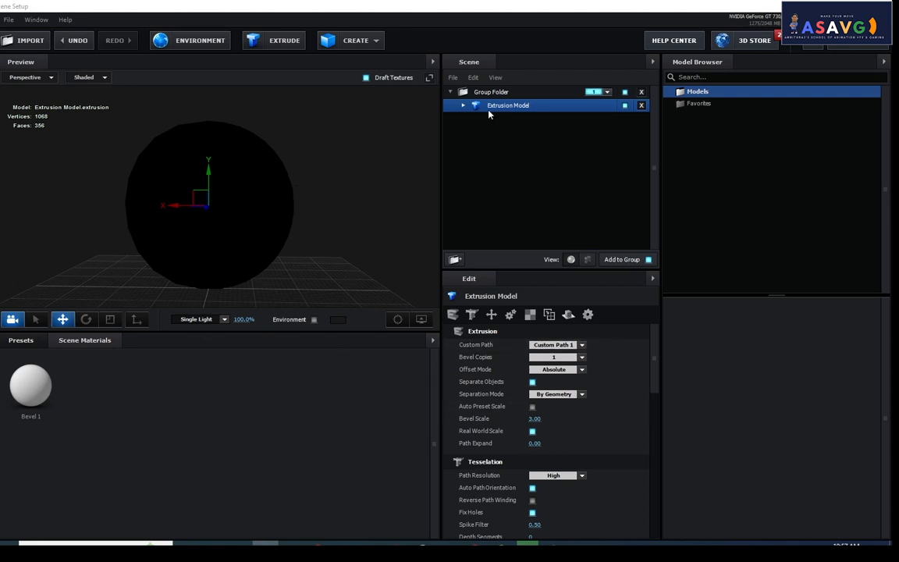
Inspect the Bevel 1 material, delete the Extrusion Model from the scene and close Scene Setup.
click(464, 108)
click(523, 120)
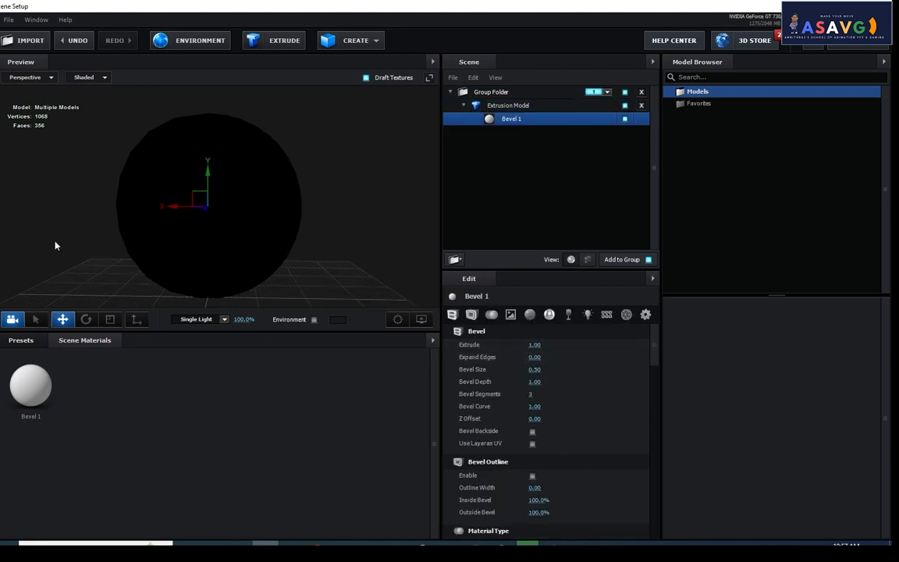
drag(62, 251, 90, 234)
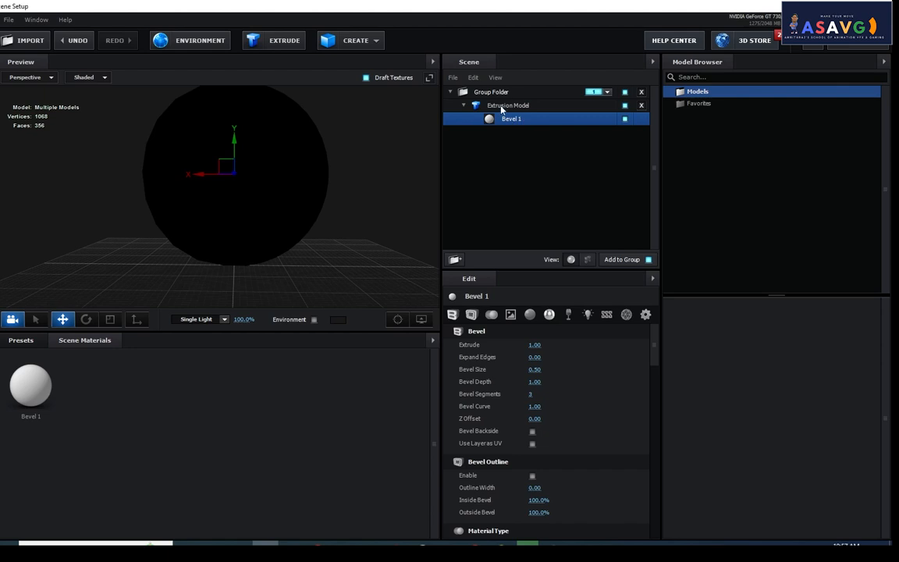
click(452, 104)
click(25, 394)
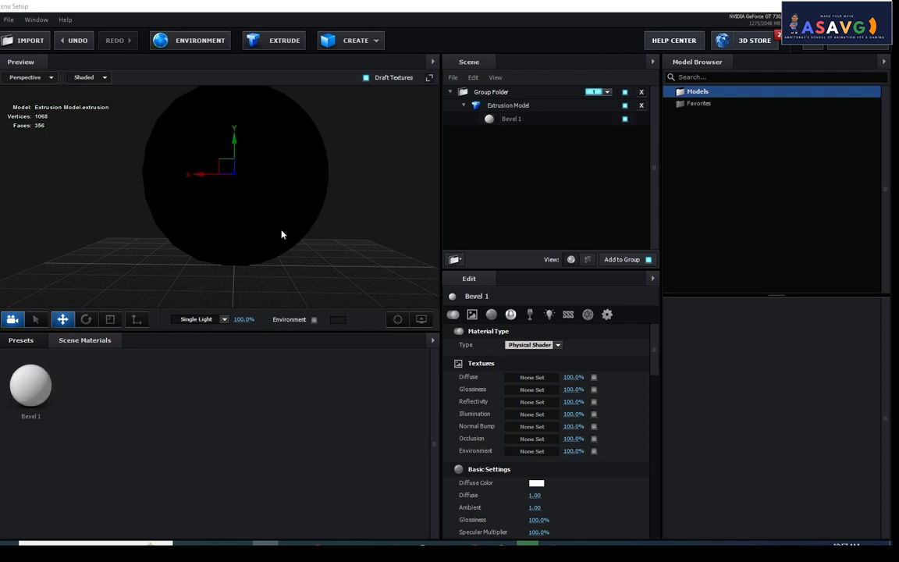
click(506, 106)
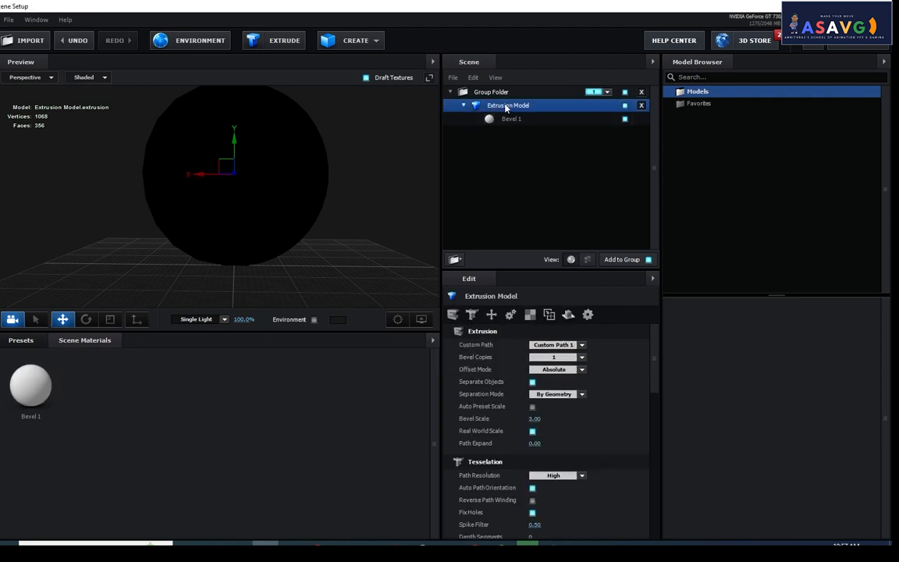
key(Delete)
click(49, 379)
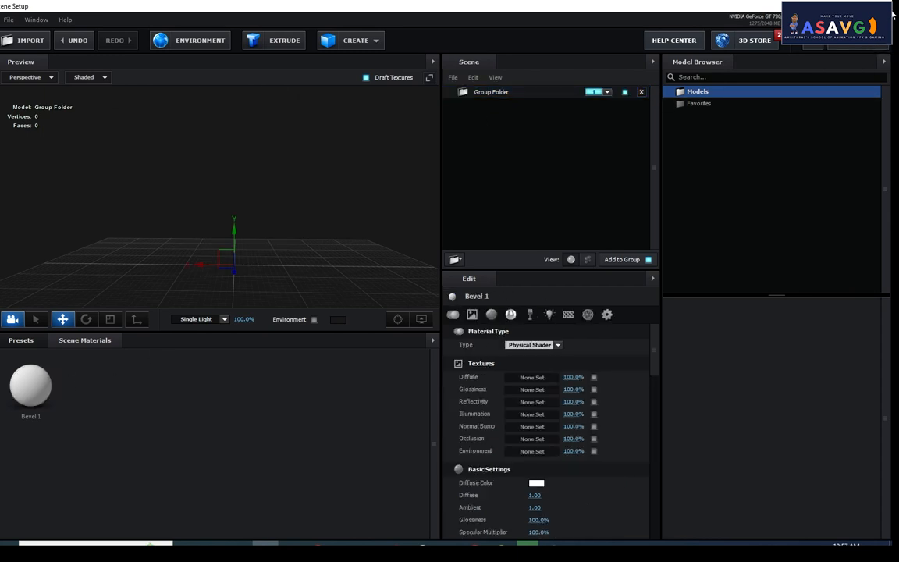
click(859, 41)
click(412, 300)
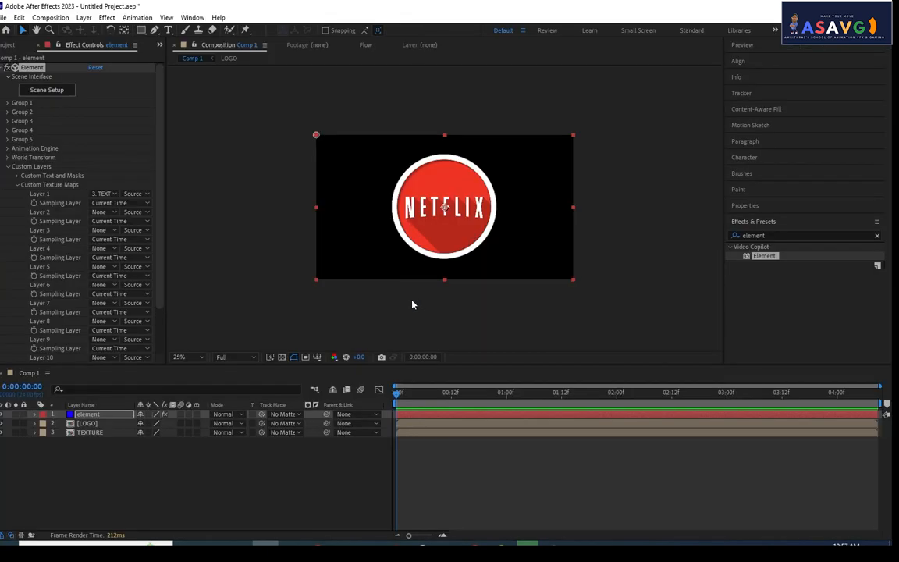
Reopen Scene Setup, extrude the custom path again and raise the disc along its Y axis onto the grid.
click(55, 91)
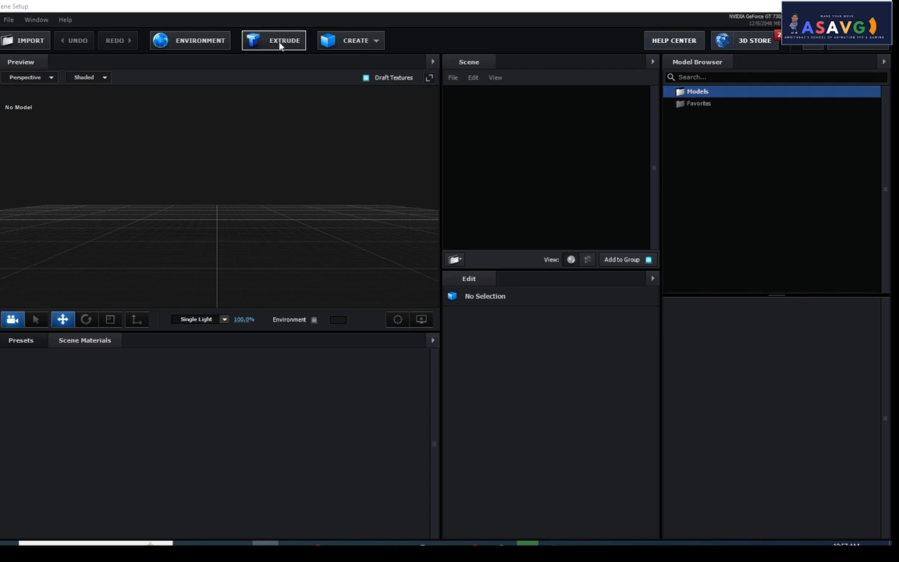
click(280, 46)
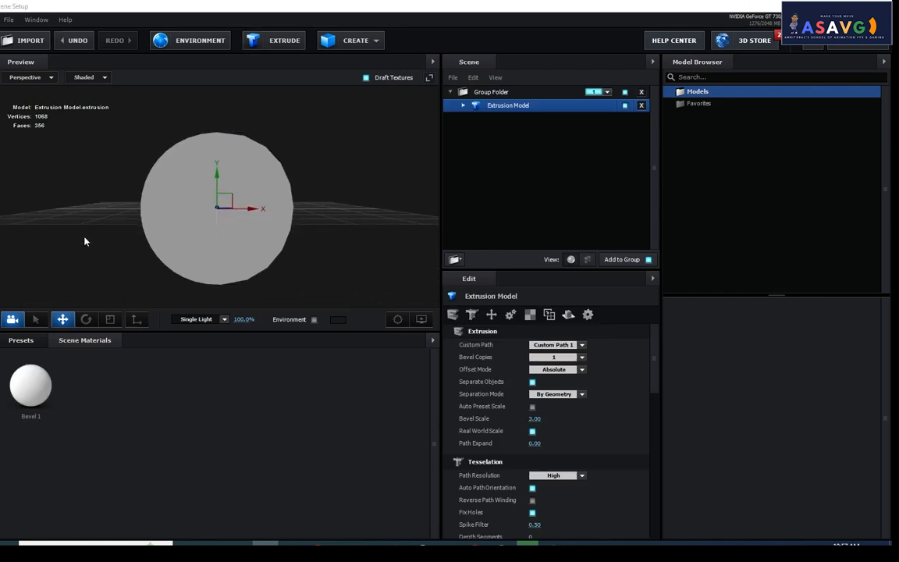
drag(86, 242, 217, 241)
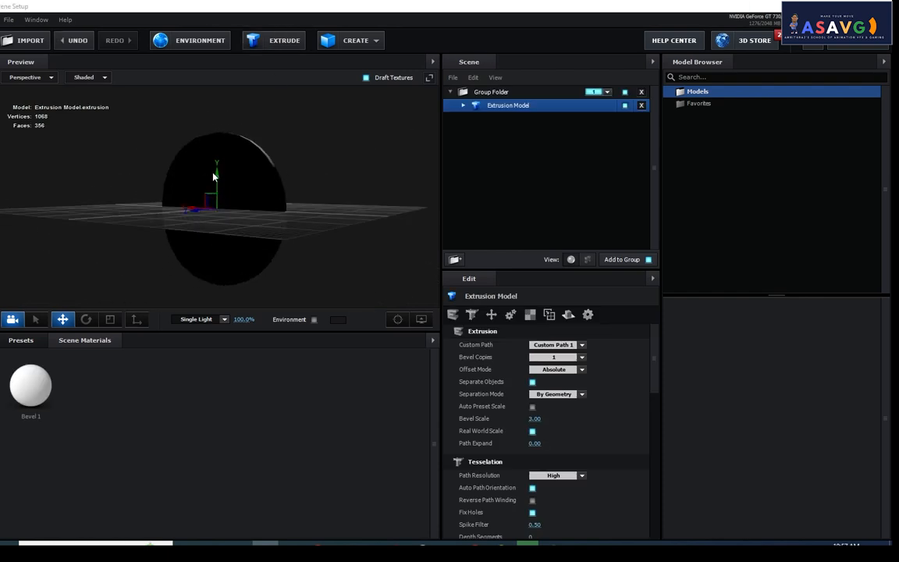
drag(213, 177, 203, 92)
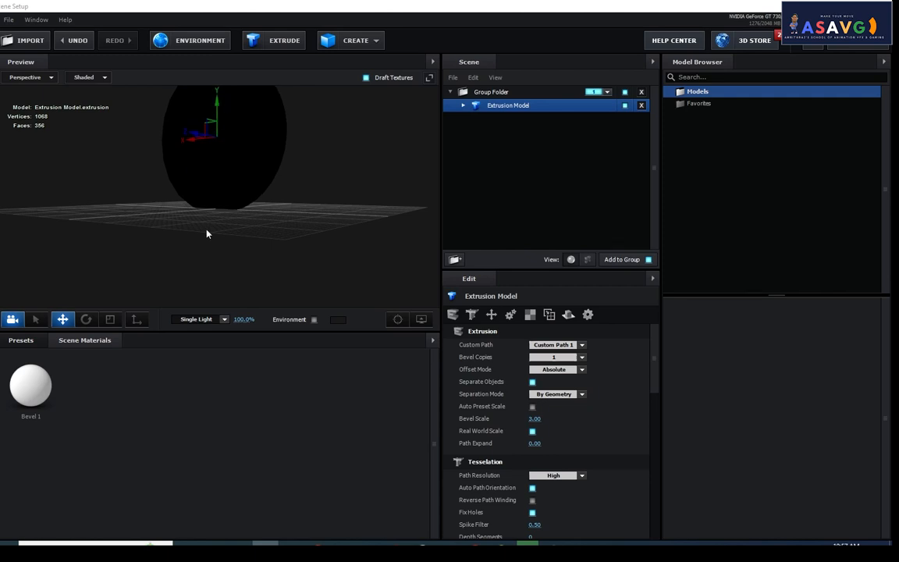
drag(207, 234, 341, 264)
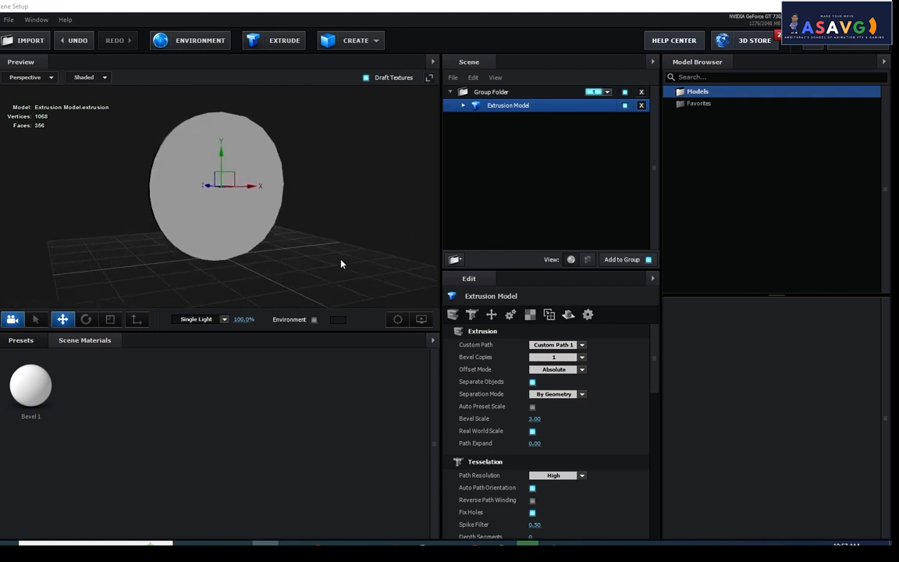
Try to use Custom Layer 1 [LOGO] as the diffuse texture of the Bevel 1 material.
click(29, 385)
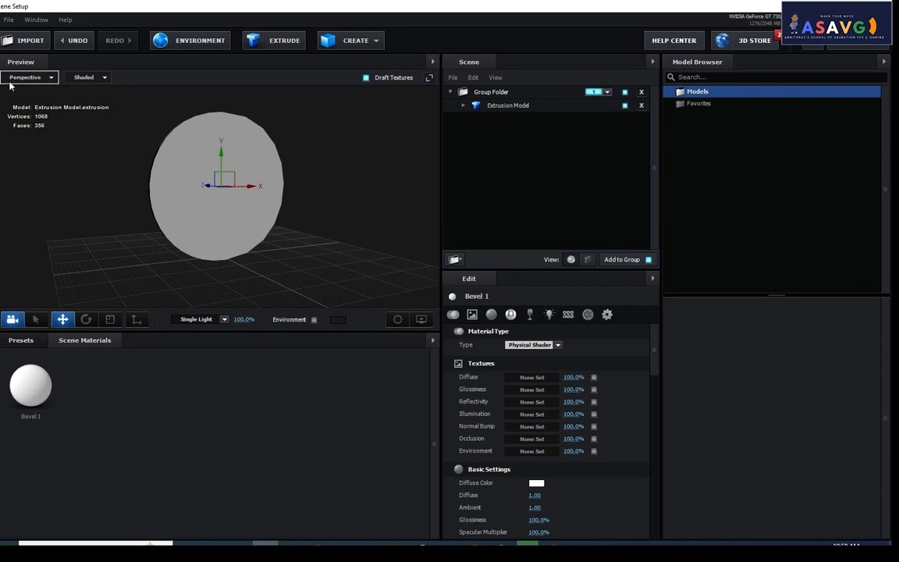
click(533, 381)
drag(549, 287, 509, 211)
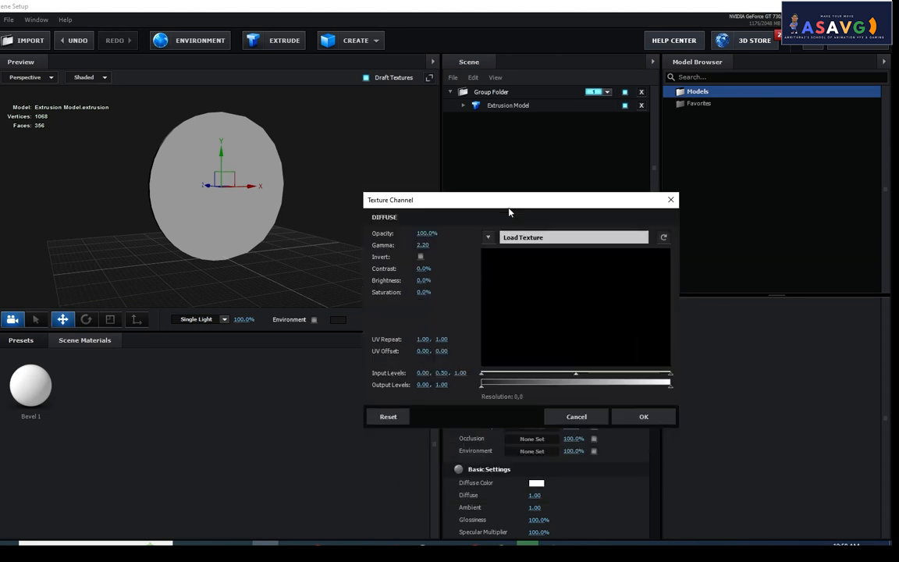
click(487, 236)
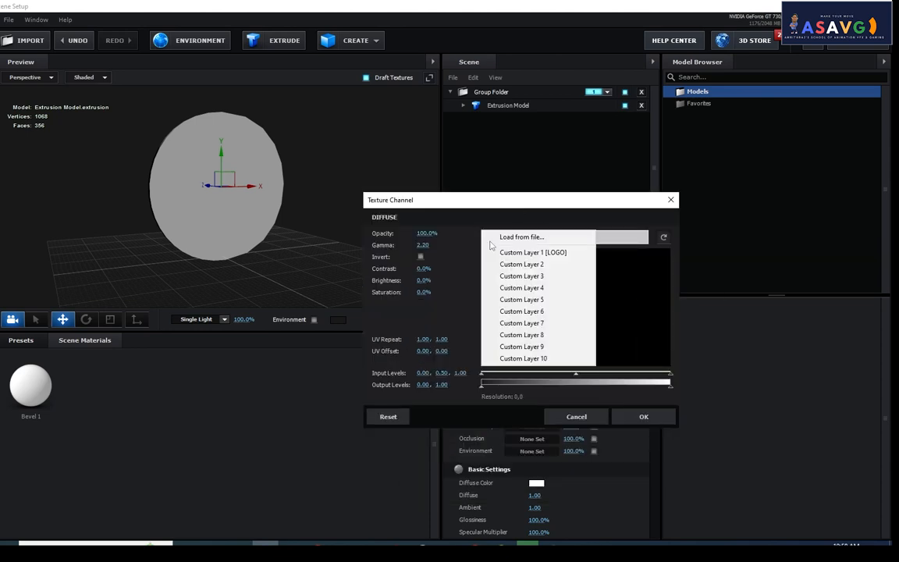
click(545, 256)
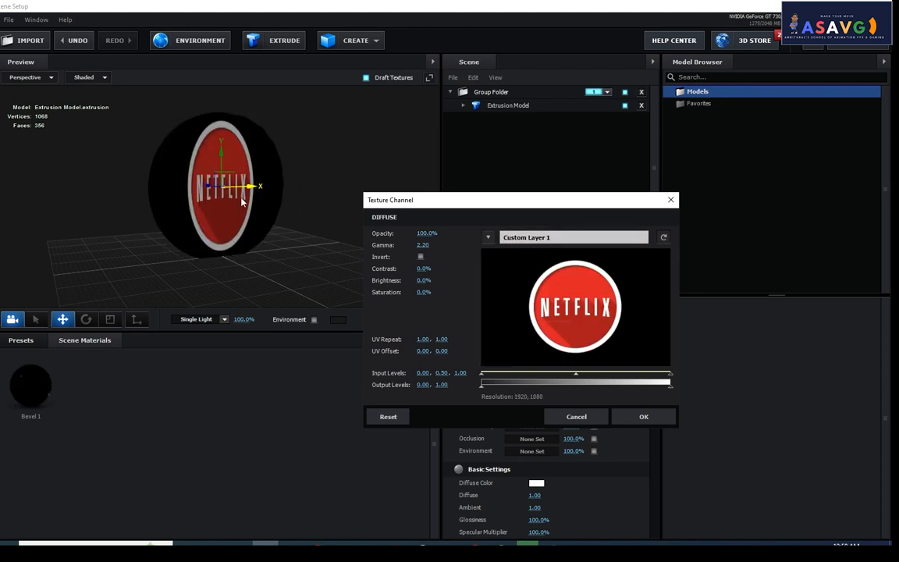
click(562, 238)
click(771, 471)
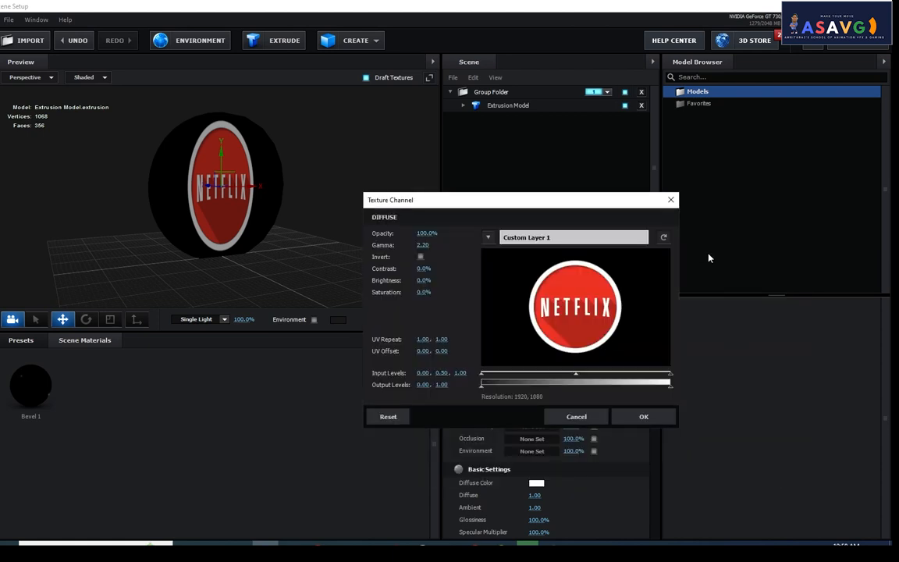
click(486, 239)
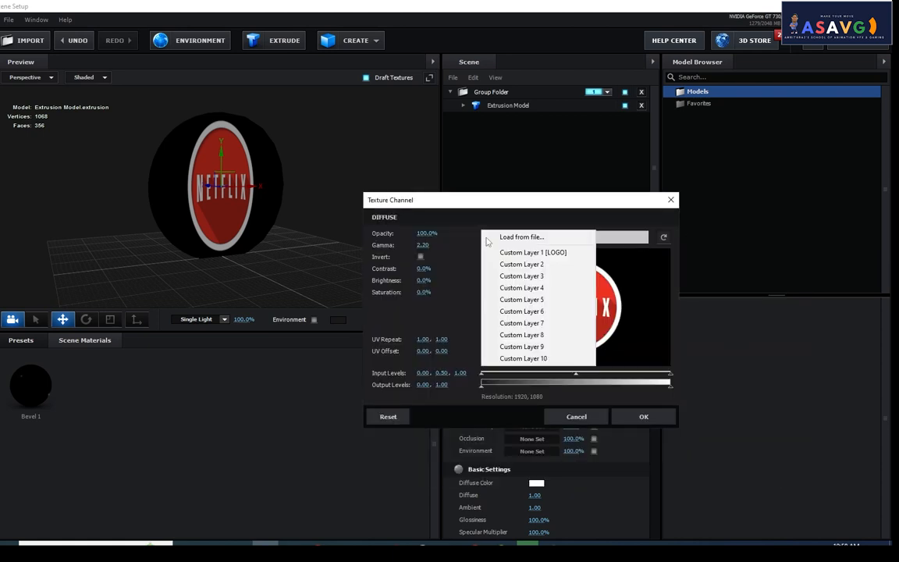
click(519, 251)
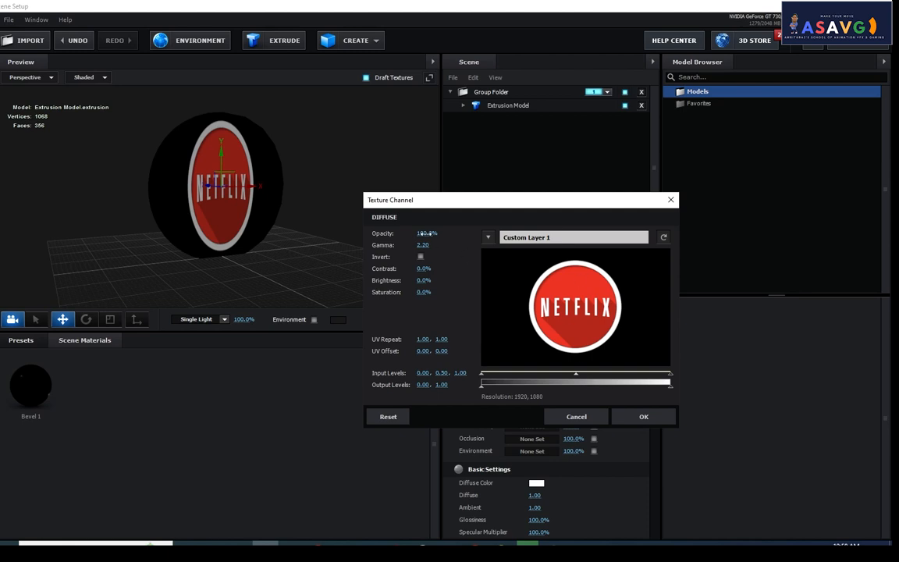
click(570, 415)
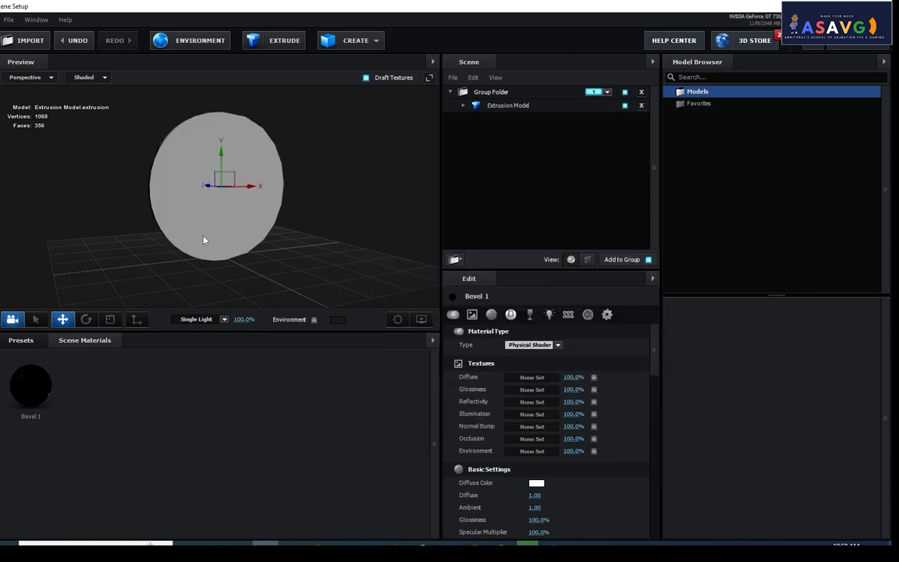
Assign Custom Layer 1 [LOGO] as the diffuse texture of the Bevel 1 material and check the textured disc.
drag(200, 260, 302, 242)
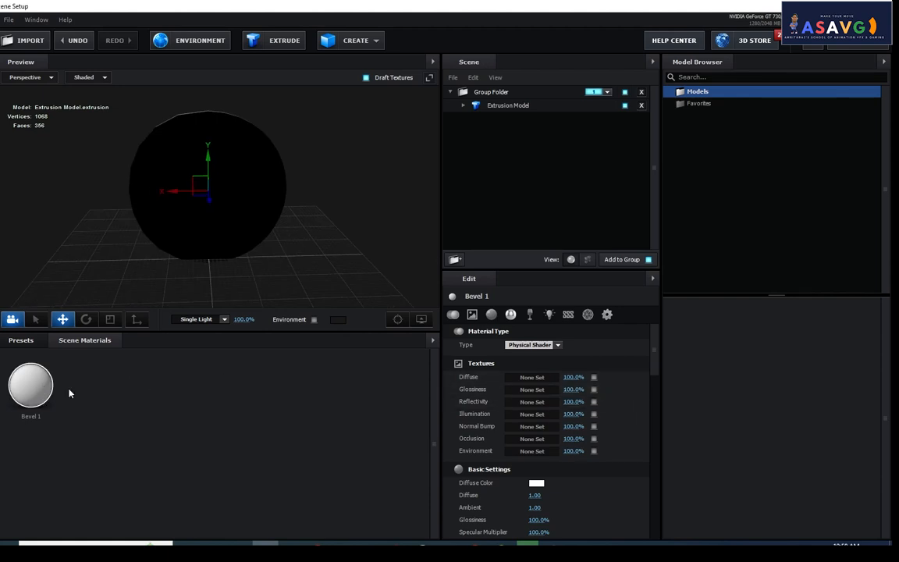
click(533, 377)
click(562, 313)
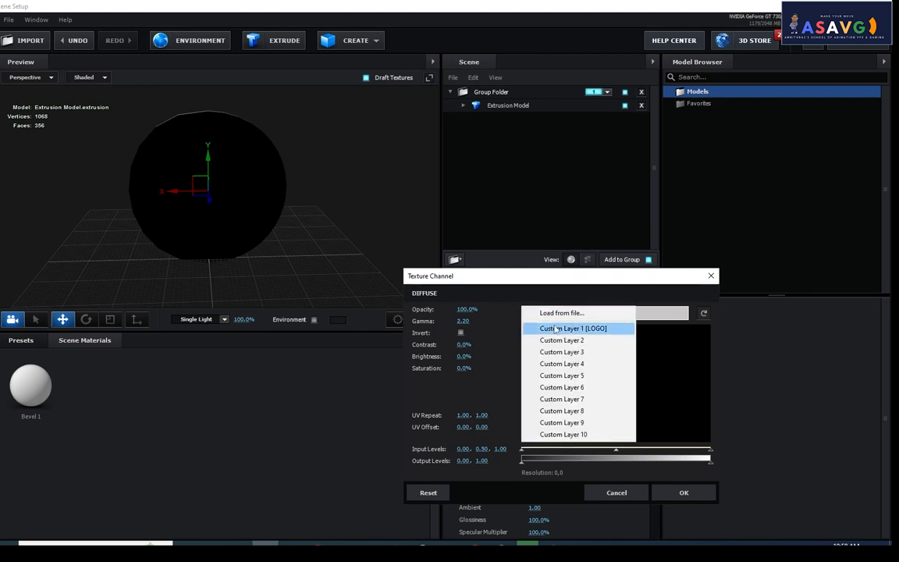
click(556, 329)
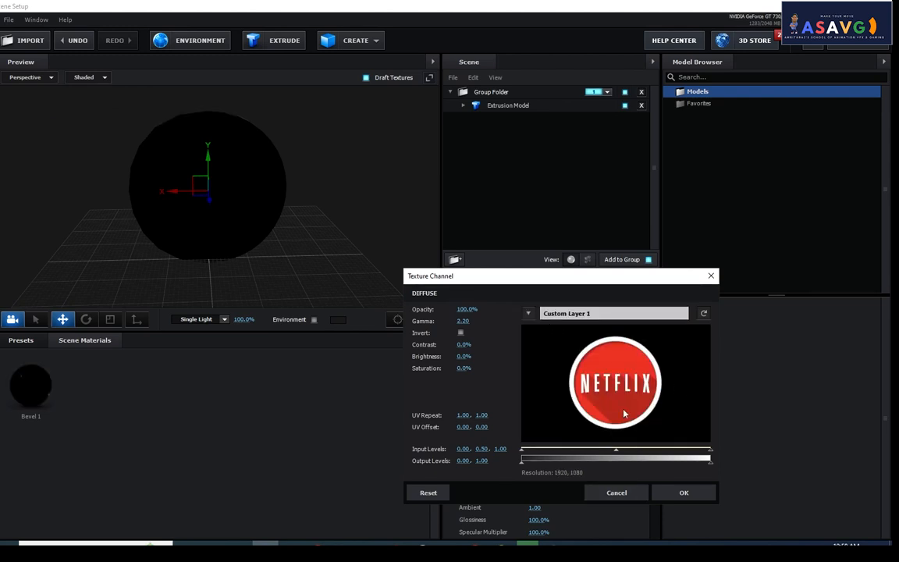
click(666, 495)
drag(231, 227, 281, 217)
Set the Extrude value of the Extrusion Model's Bevel 1 to about 2.66 and inspect the disc's thickness.
click(464, 107)
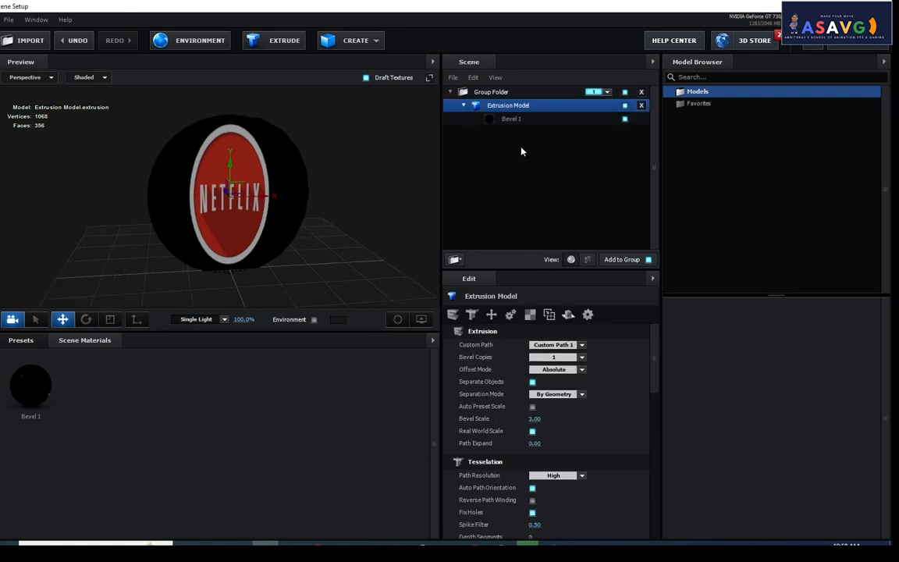
click(518, 120)
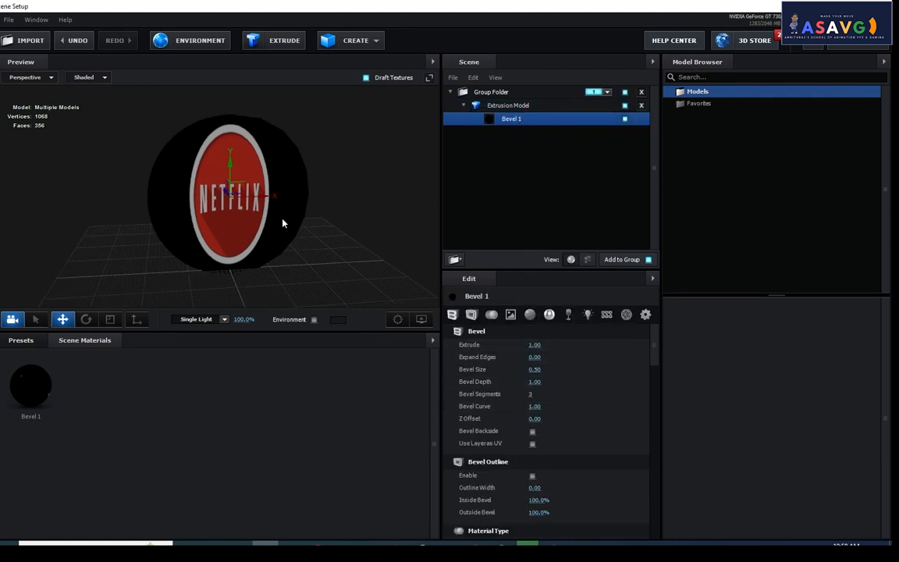
drag(254, 196, 287, 194)
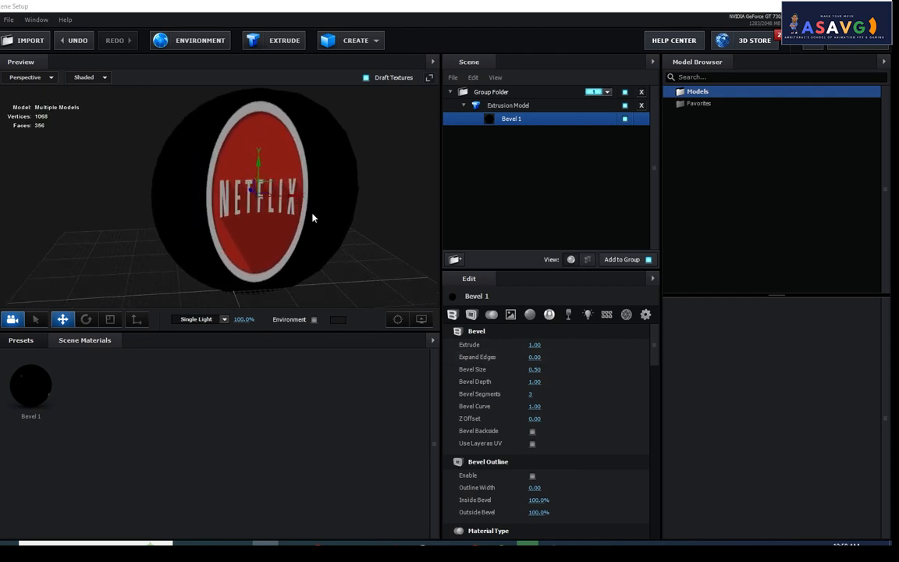
drag(124, 203, 188, 212)
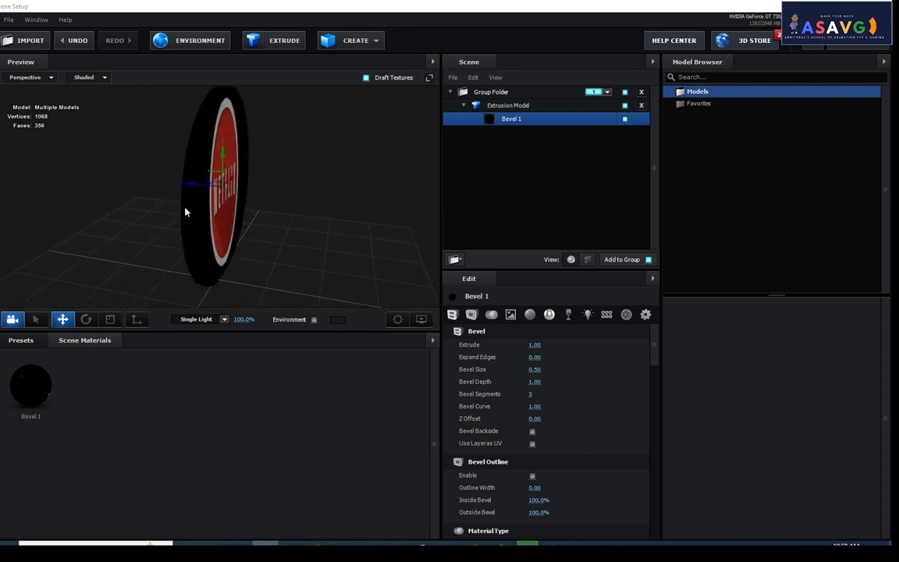
drag(535, 344, 620, 347)
drag(281, 215, 206, 217)
drag(316, 248, 284, 217)
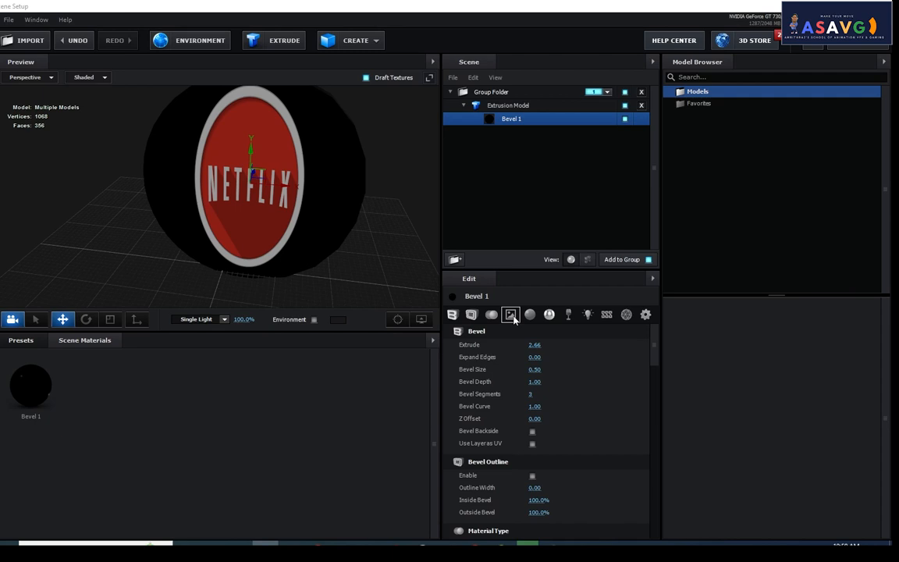
Examine the Bevel 1 material settings, from bevel outline and textures through reflectivity, refraction and illumination to subsurface scattering and wireframe.
scroll(611, 408, down, 5)
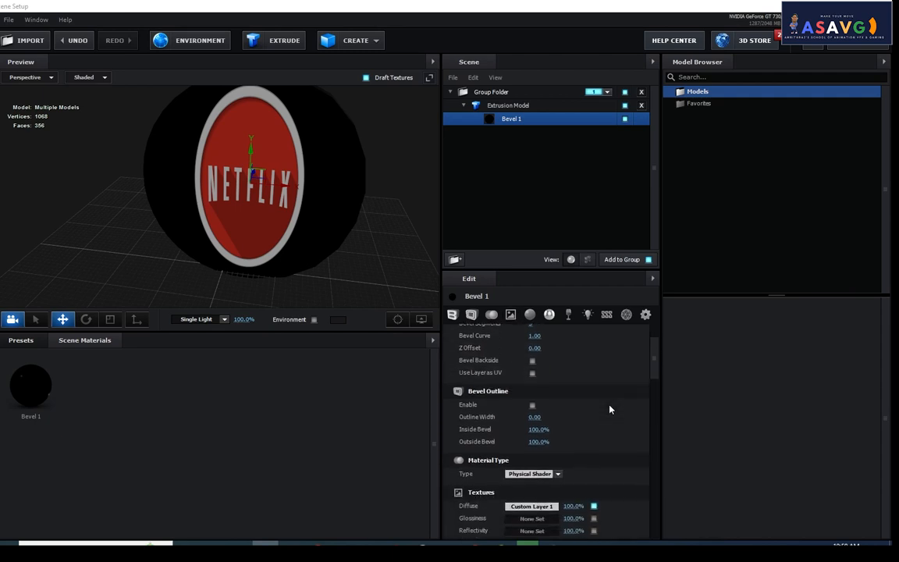
scroll(612, 395, down, 4)
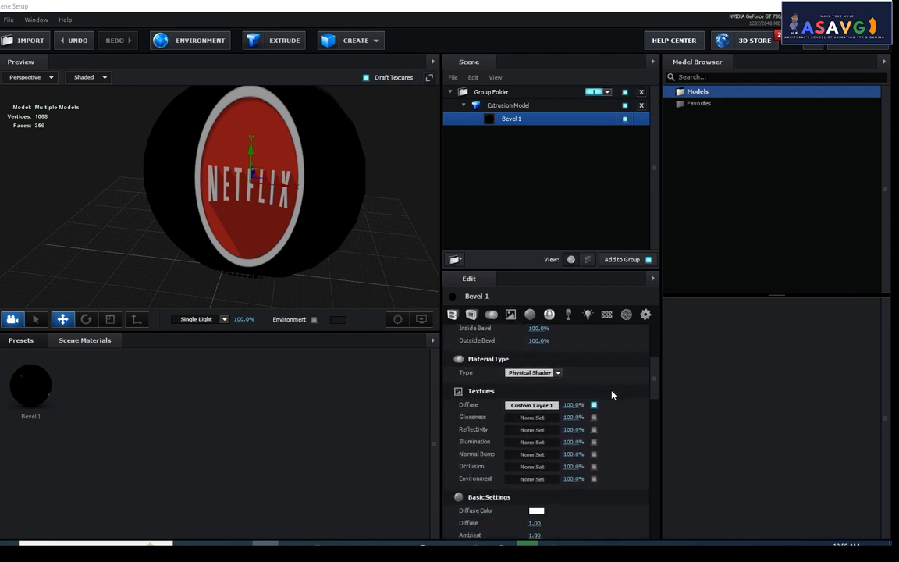
scroll(612, 395, down, 6)
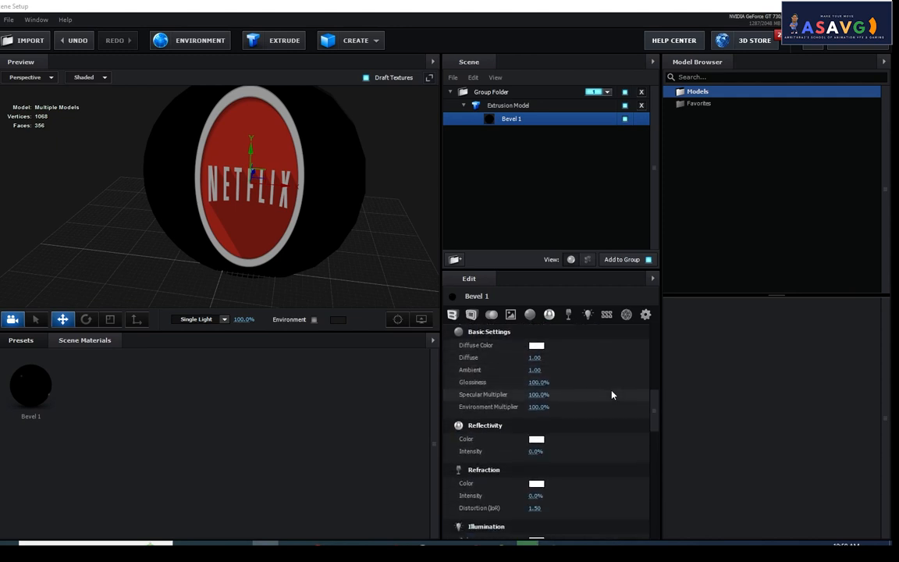
scroll(612, 395, down, 7)
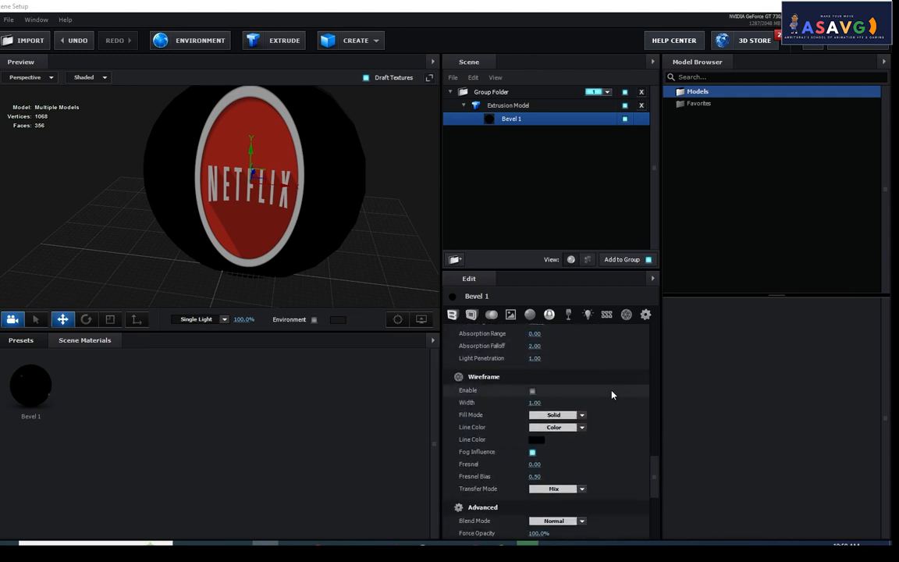
click(489, 317)
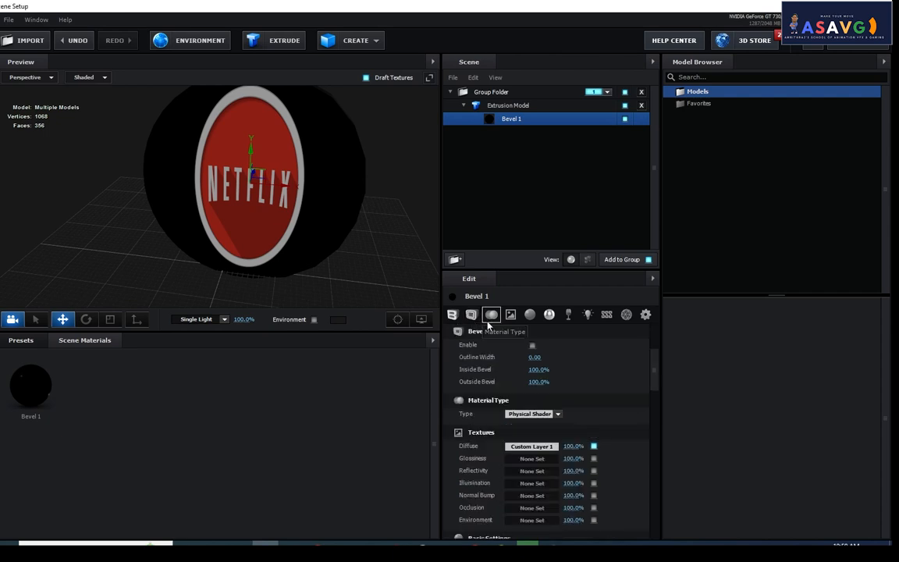
click(516, 317)
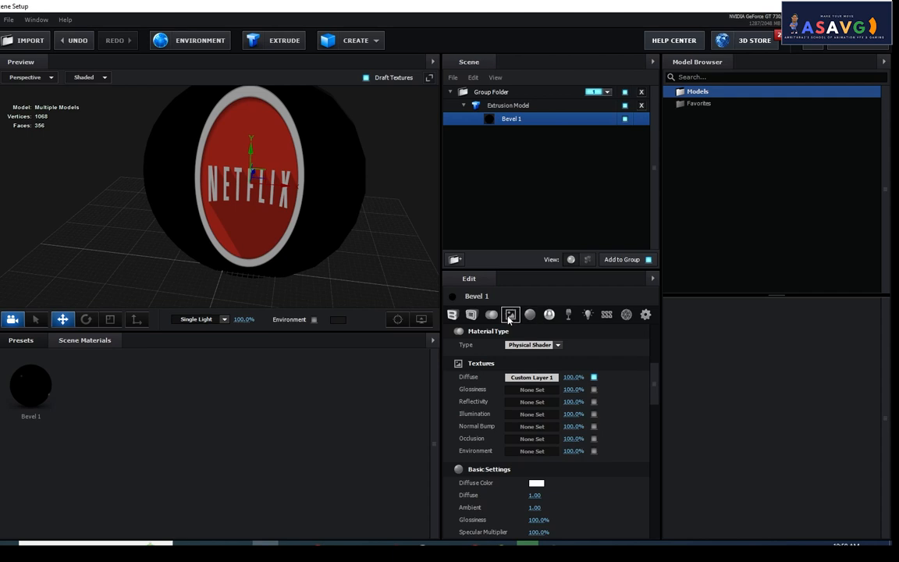
click(509, 317)
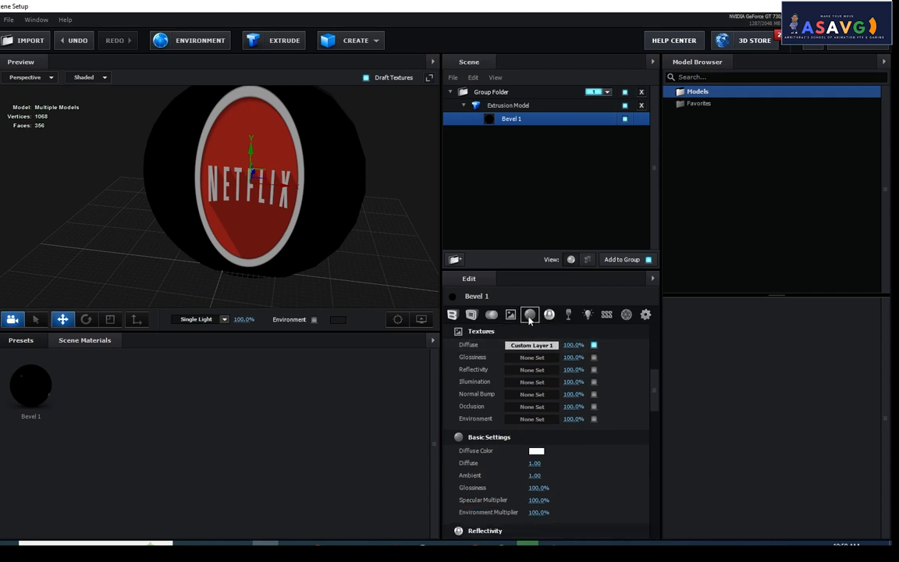
click(529, 316)
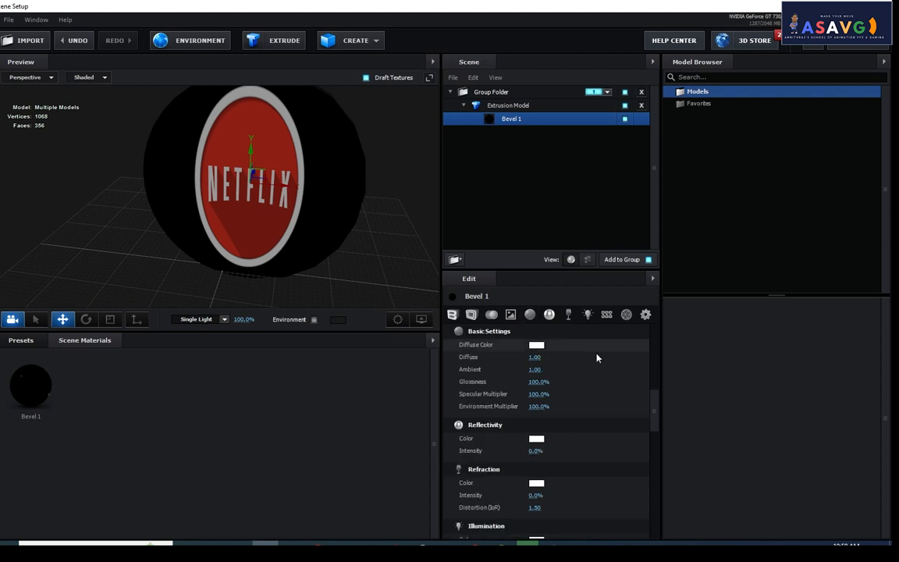
scroll(598, 406, down, 2)
scroll(596, 403, up, 1)
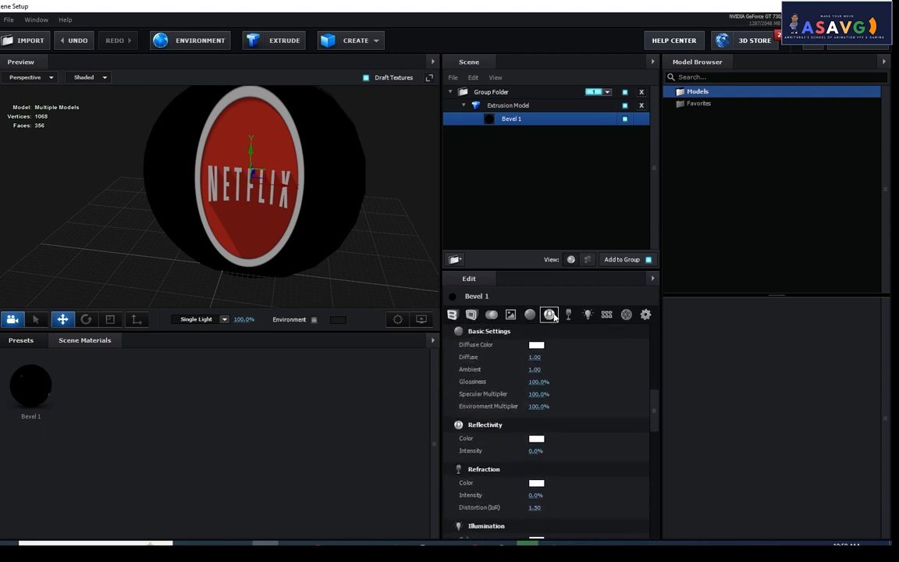
click(550, 315)
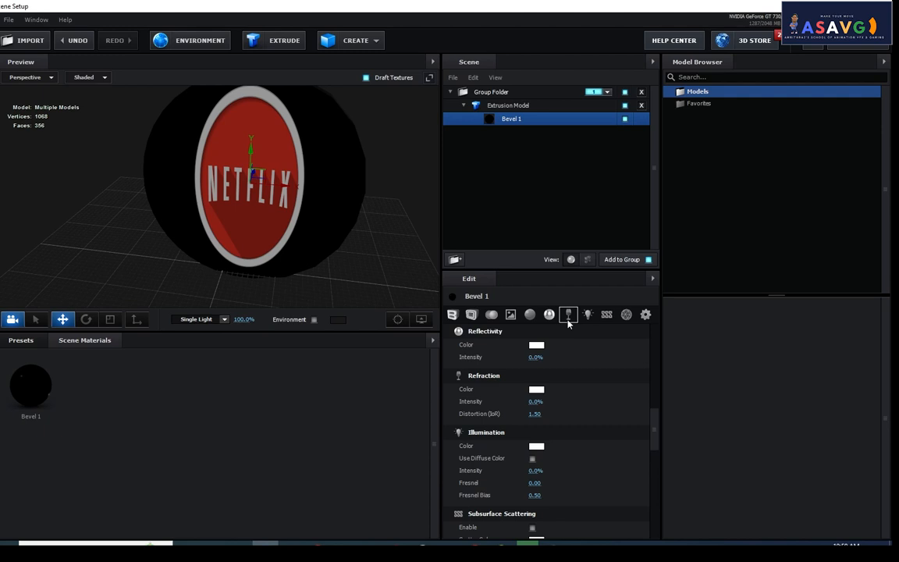
click(569, 320)
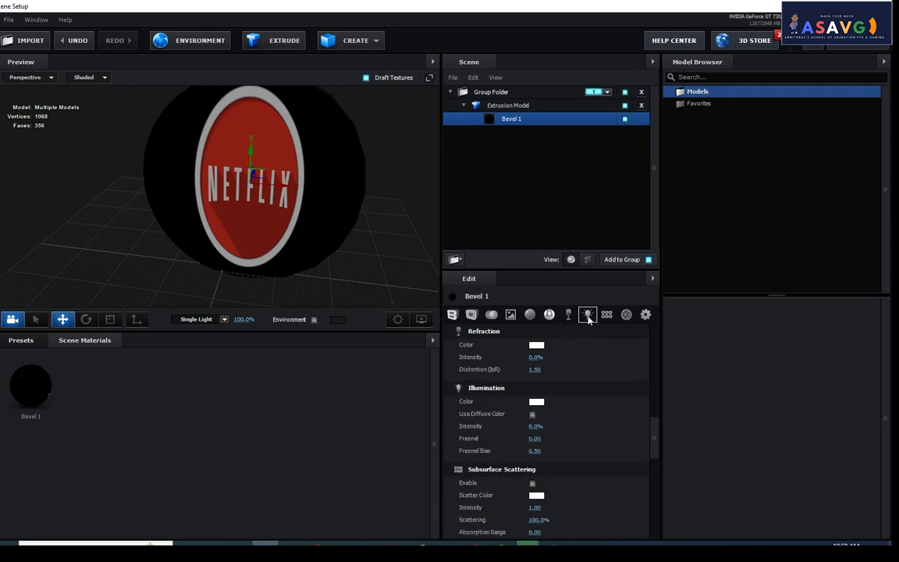
click(588, 315)
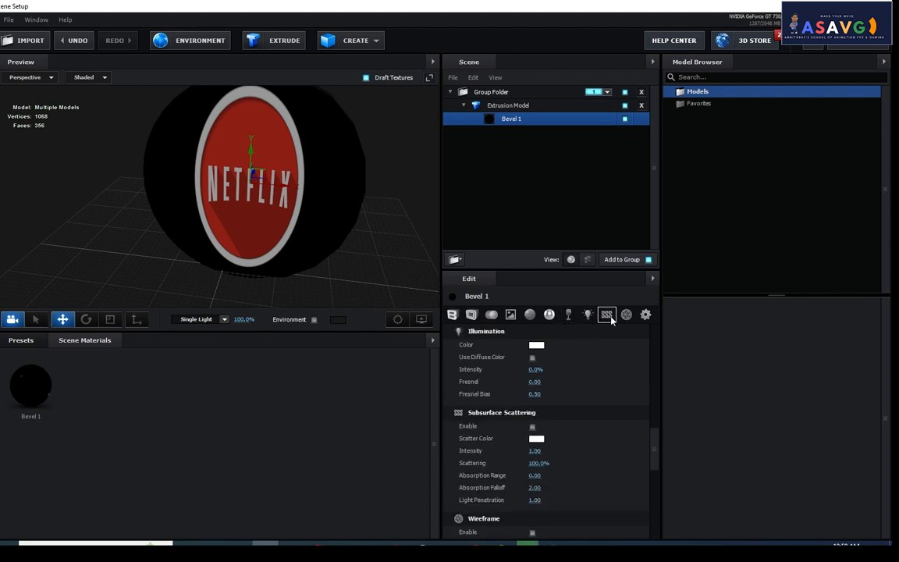
click(612, 320)
scroll(632, 365, down, 1)
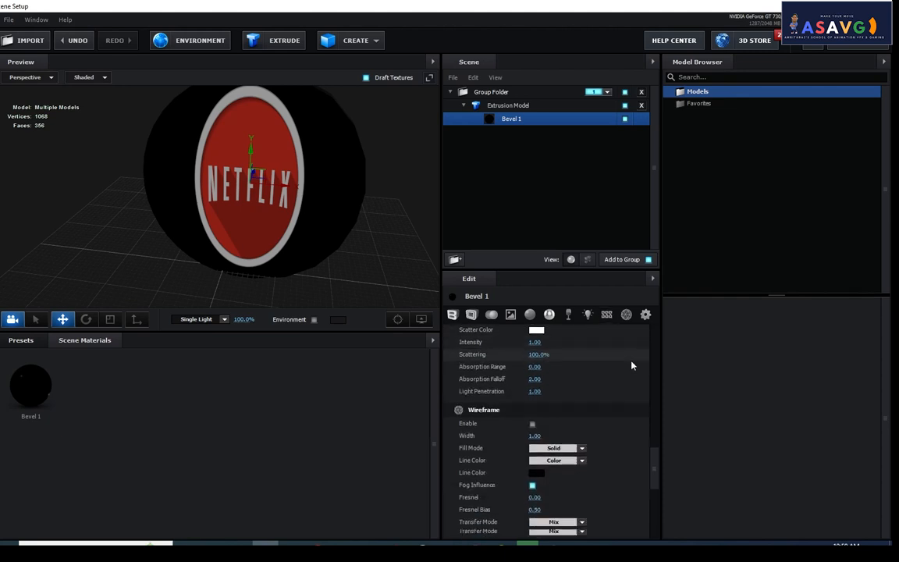
scroll(632, 365, down, 1)
scroll(632, 363, up, 4)
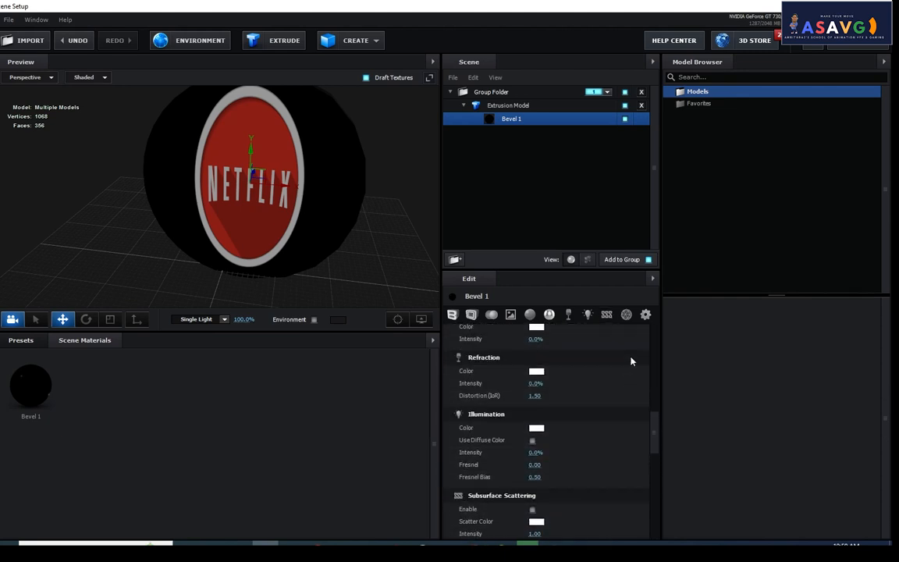
scroll(632, 361, up, 3)
Try a Z Offset of 0.48 on the Extrusion Model's Bevel 1 and undo it.
click(464, 106)
click(508, 106)
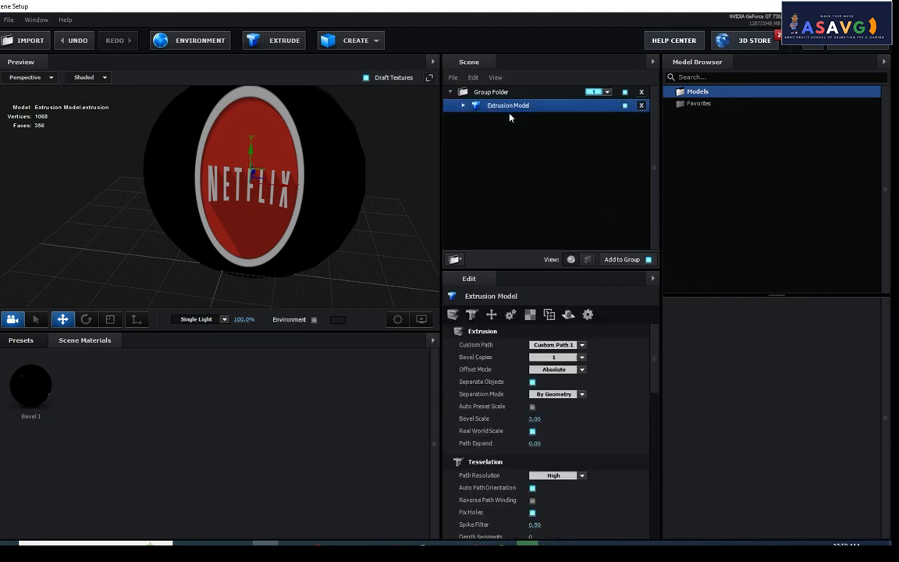
click(464, 105)
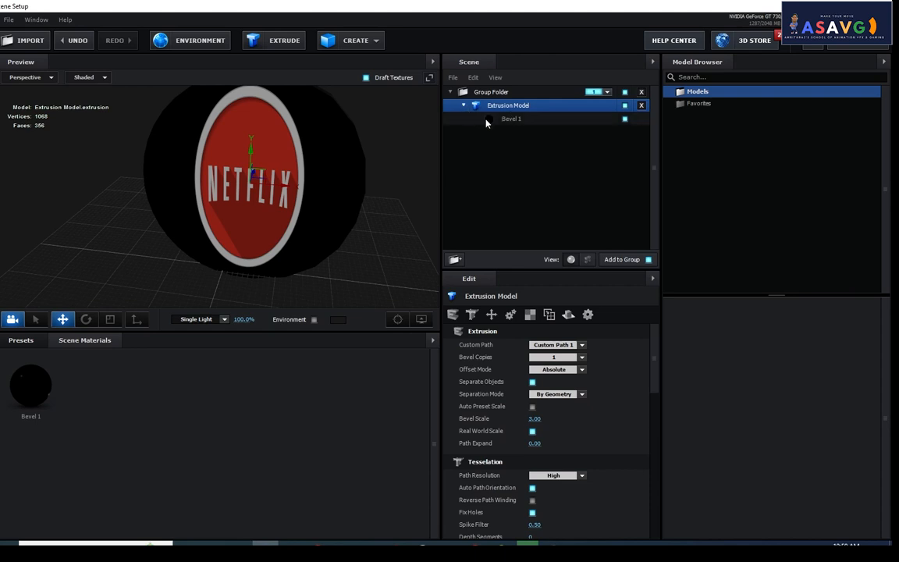
click(524, 119)
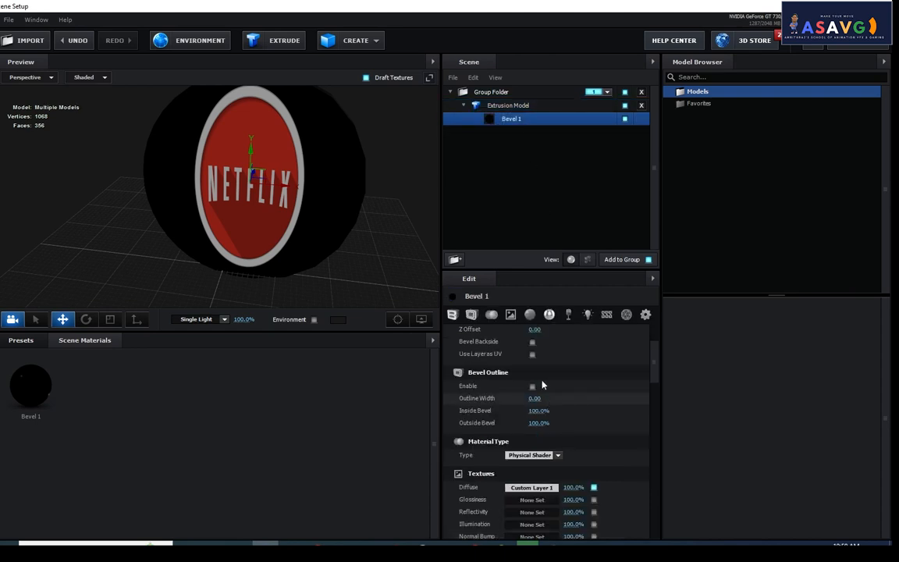
drag(534, 329, 574, 327)
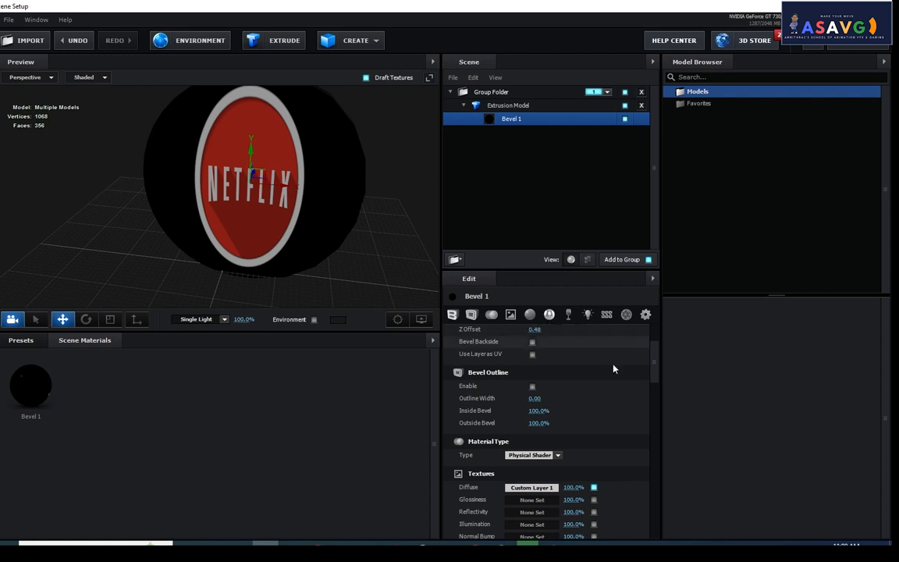
key(ctrl+z)
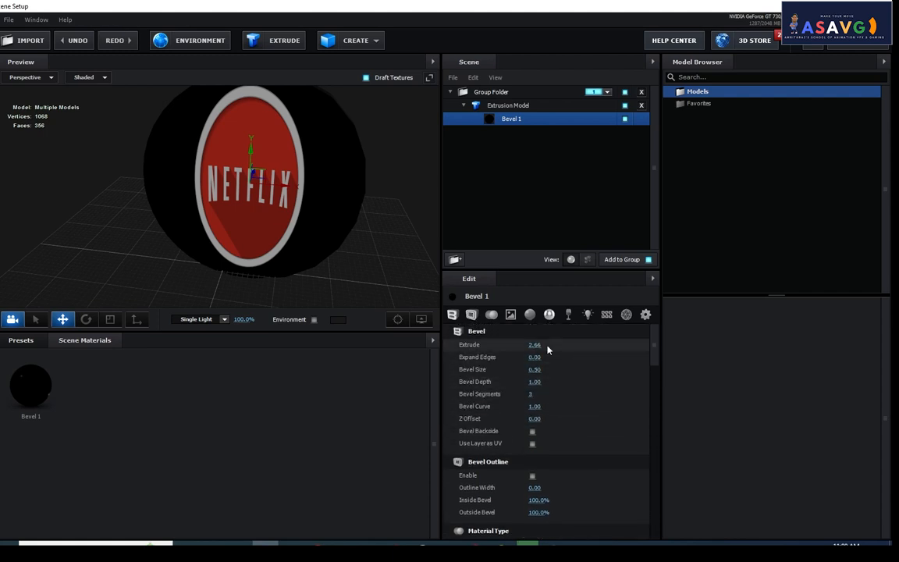
Thicken the disc by setting the Extrude value of Bevel 1 to about 3.73.
drag(537, 345, 604, 351)
drag(164, 213, 197, 204)
drag(288, 191, 321, 194)
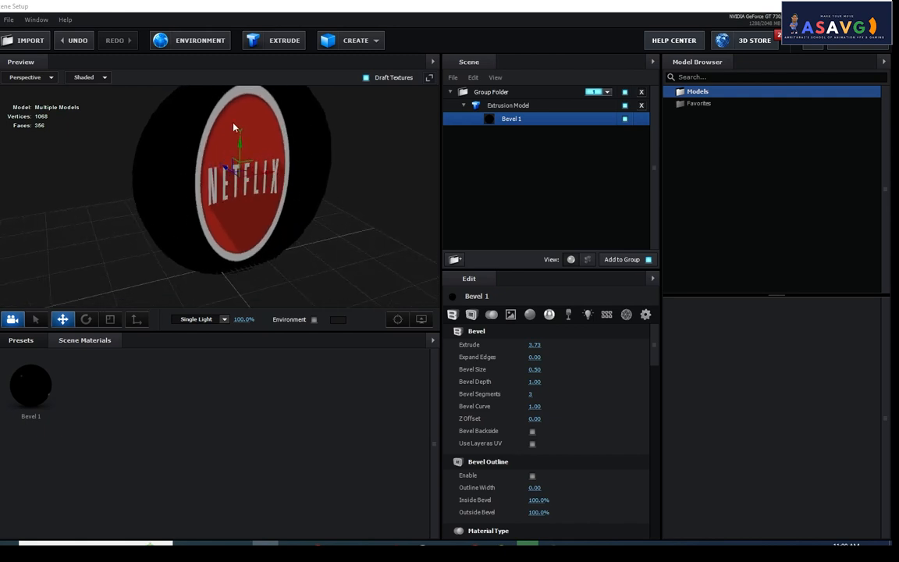
drag(303, 226, 253, 204)
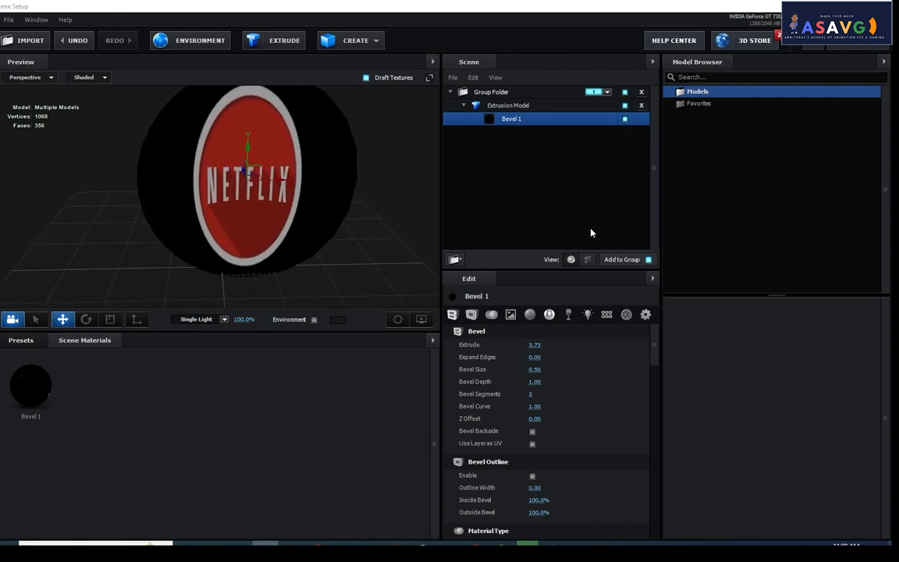
Compare the disc with and without the Bevel 1 material's diffuse texture, leave it enabled and look through the remaining material settings.
click(30, 394)
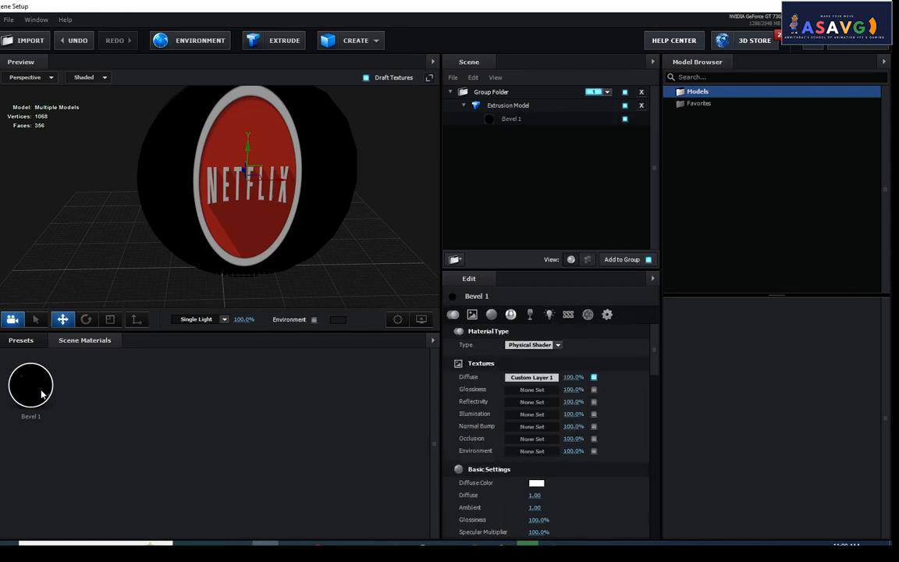
click(596, 379)
click(596, 378)
click(597, 379)
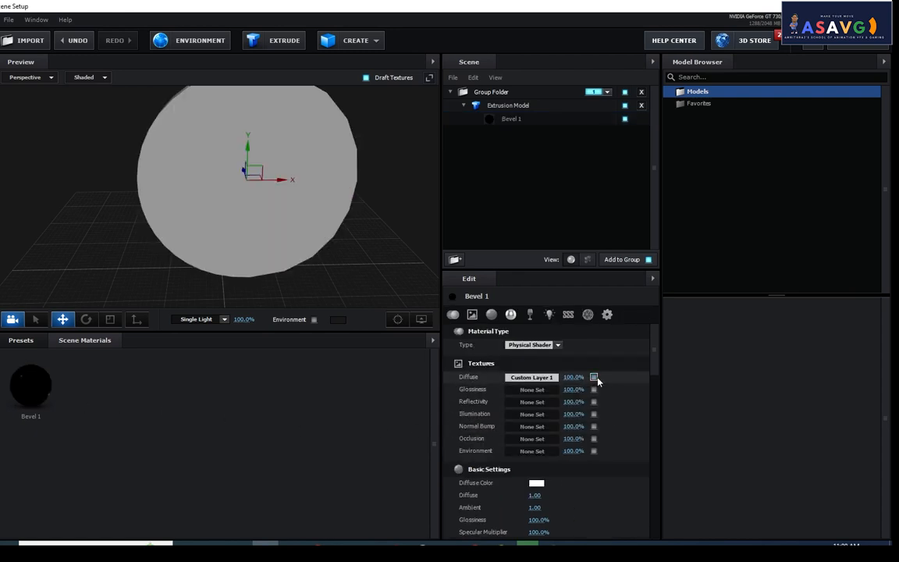
click(595, 377)
click(595, 378)
click(595, 378)
click(595, 377)
click(595, 378)
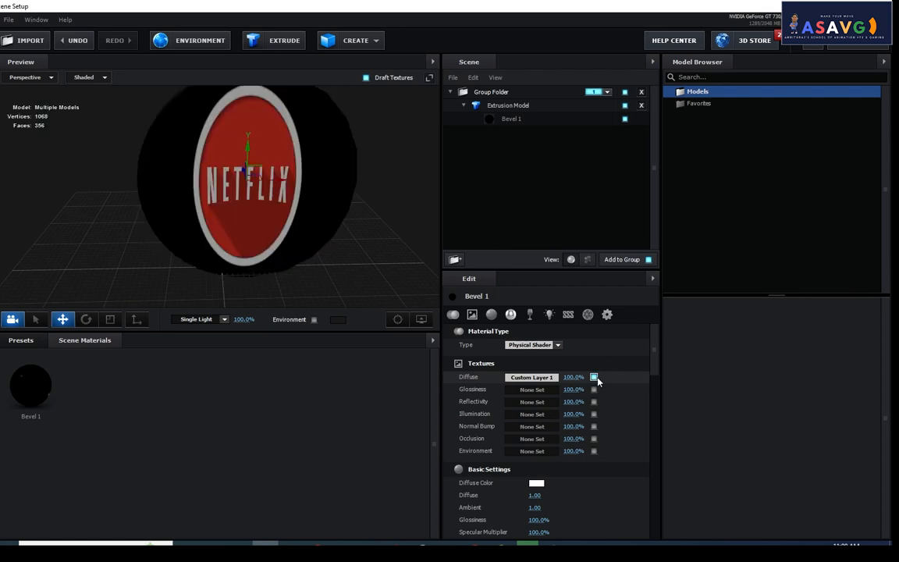
click(594, 378)
click(594, 378)
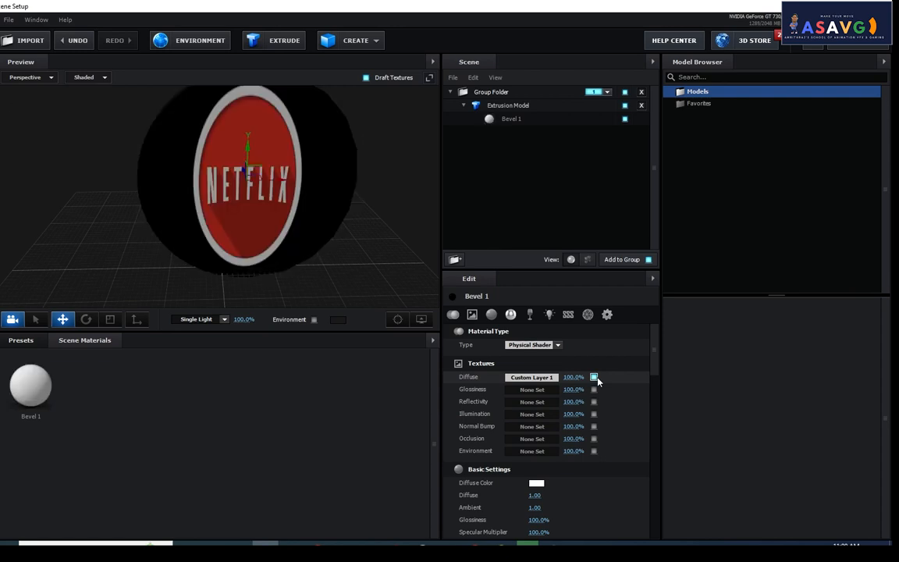
click(595, 378)
click(595, 378)
scroll(615, 399, down, 3)
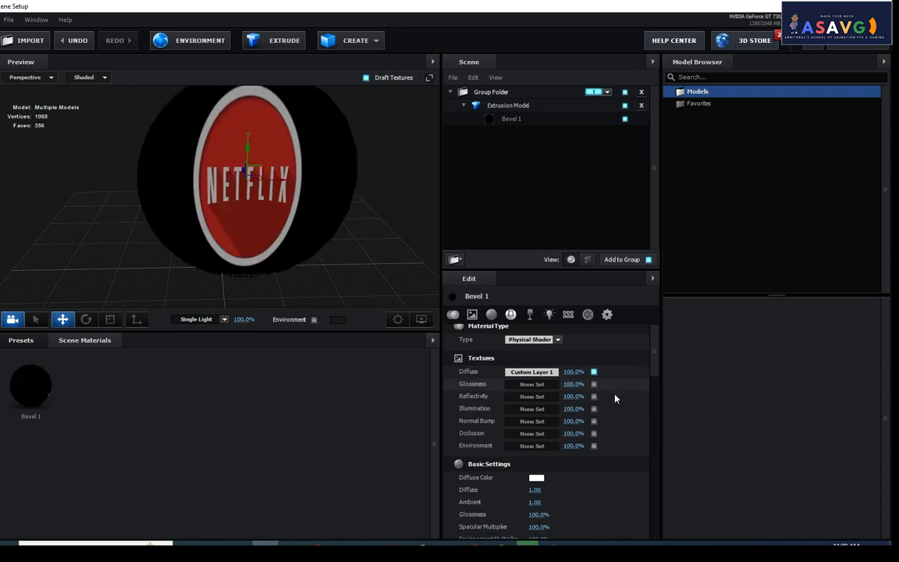
scroll(639, 404, down, 5)
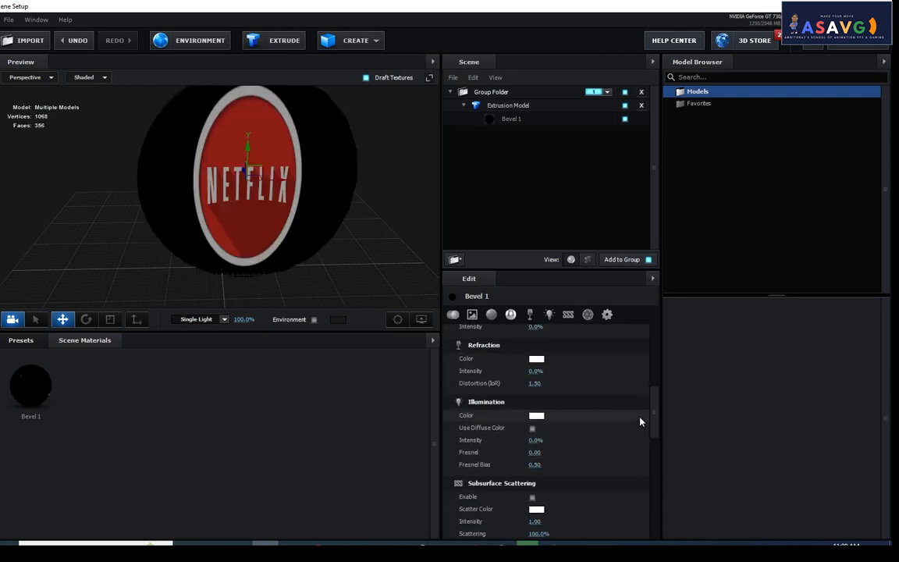
Review the Bevel 1 material settings from illumination down to shadow and matte options, and close Scene Setup.
scroll(640, 421, down, 6)
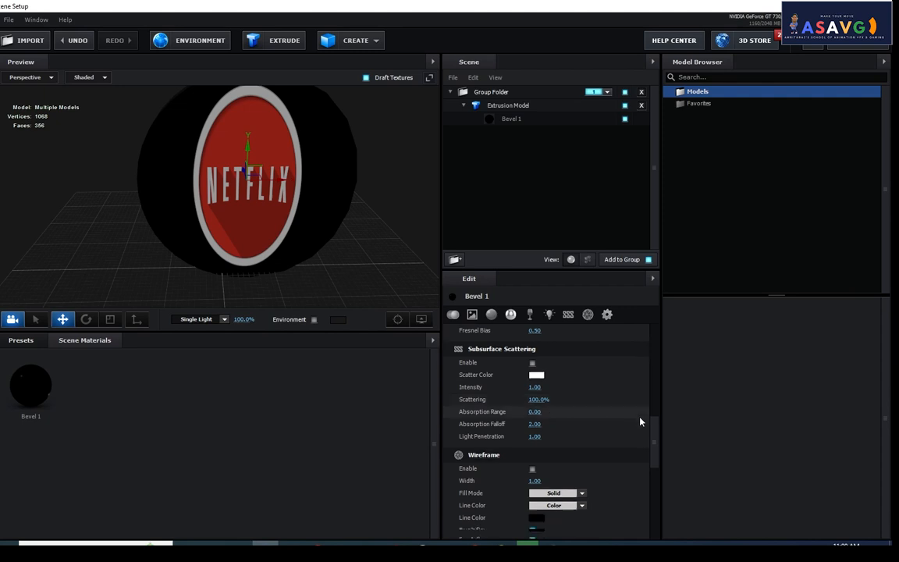
scroll(640, 421, down, 4)
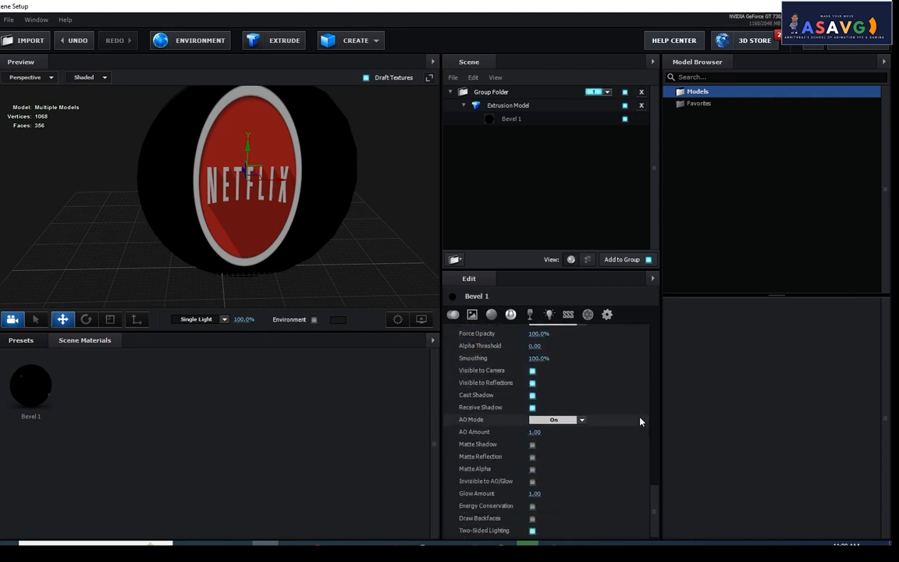
scroll(640, 421, up, 15)
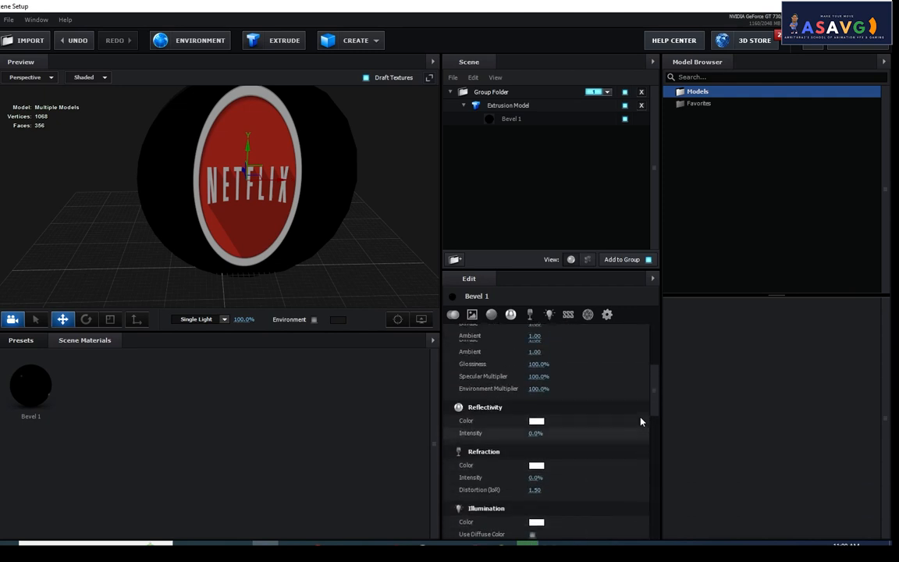
click(878, 43)
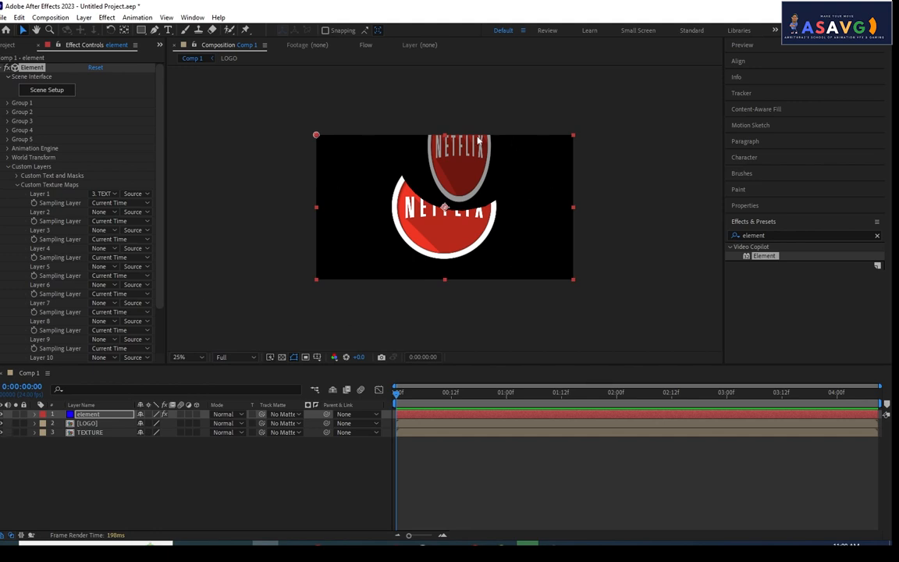
Try moving the element layer down over the flat logo and extending its upper edge.
drag(457, 187, 454, 227)
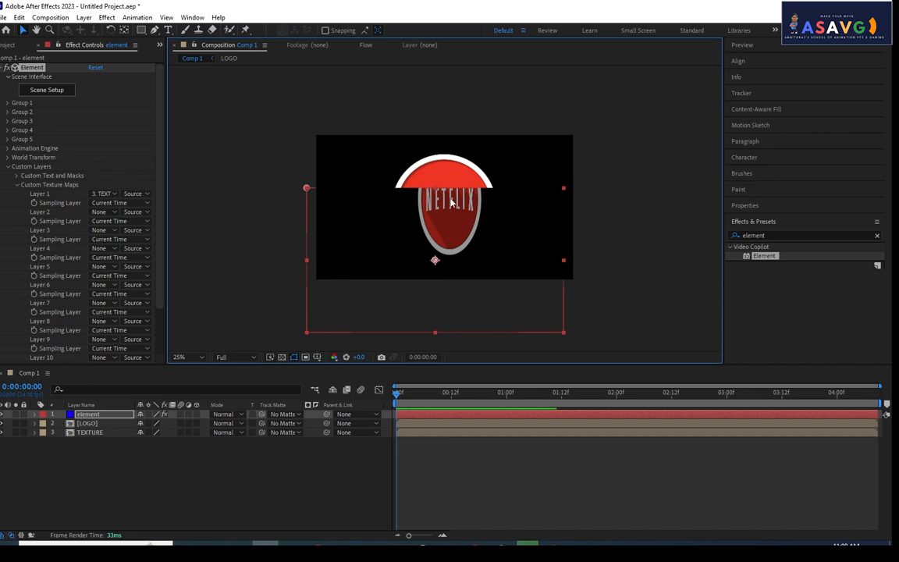
mouse_move(436, 187)
mouse_down()
mouse_move(438, 145)
mouse_move(434, 188)
mouse_move(434, 175)
mouse_up()
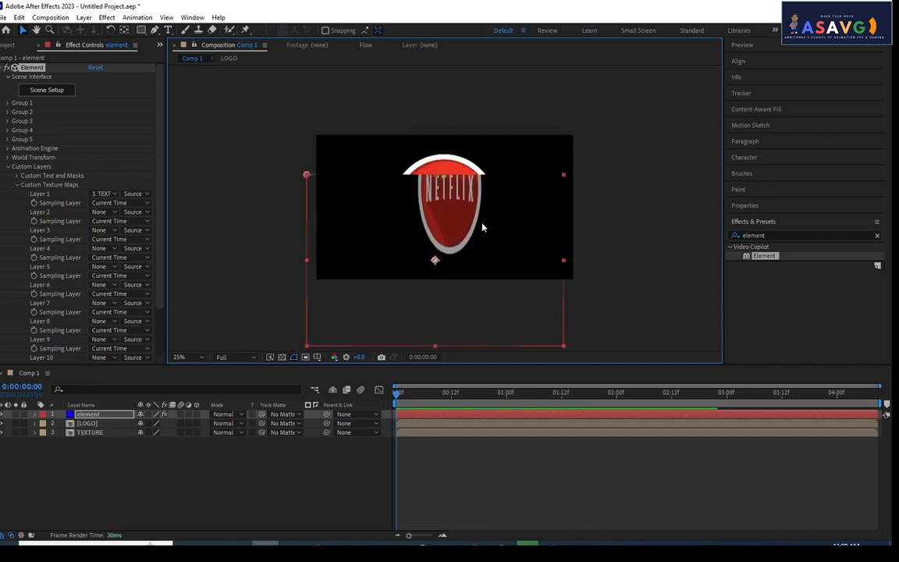
Delete the element, LOGO and TEXTURE layers from Comp 1.
click(97, 419)
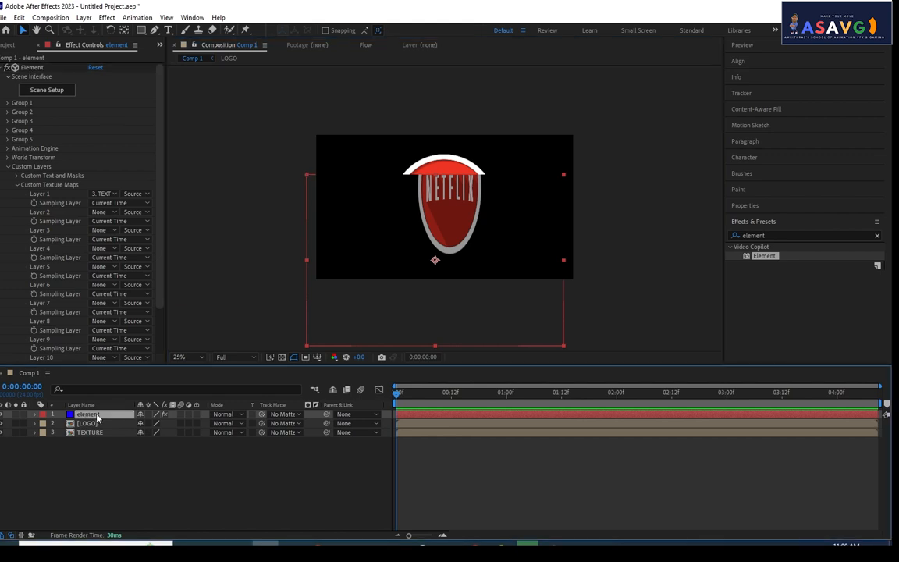
key(Delete)
click(95, 422)
key(Delete)
click(92, 417)
key(Delete)
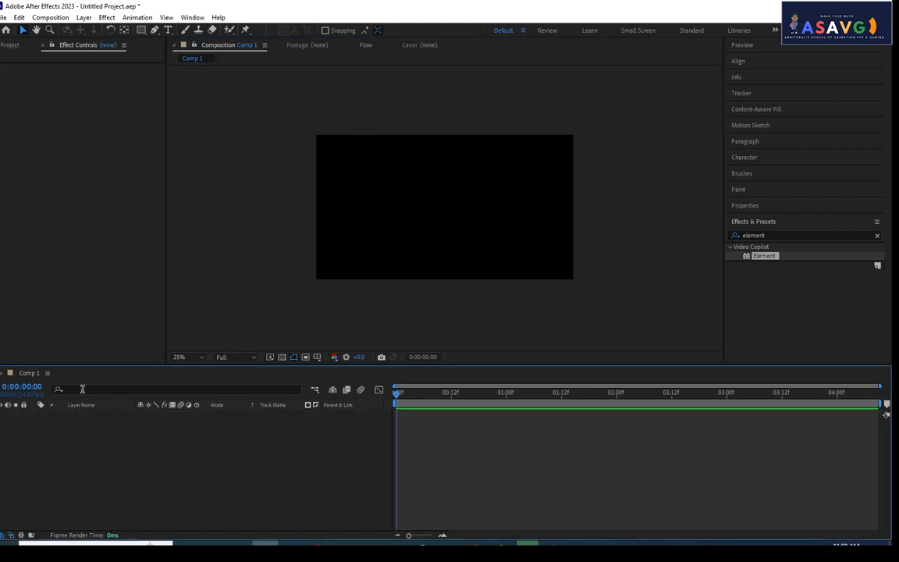
Add LOGO.png to the empty Comp 1 and scale the layer to 20%.
click(11, 45)
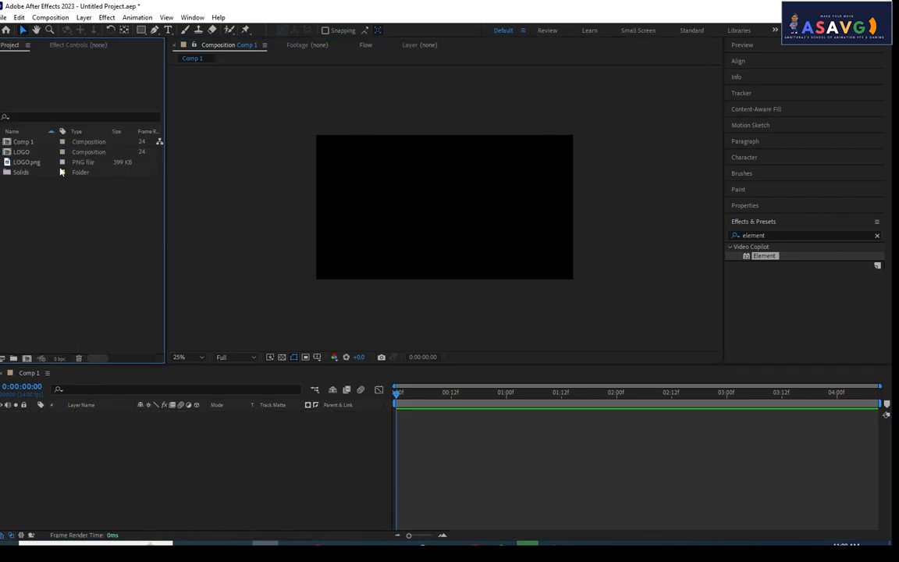
drag(36, 162, 101, 469)
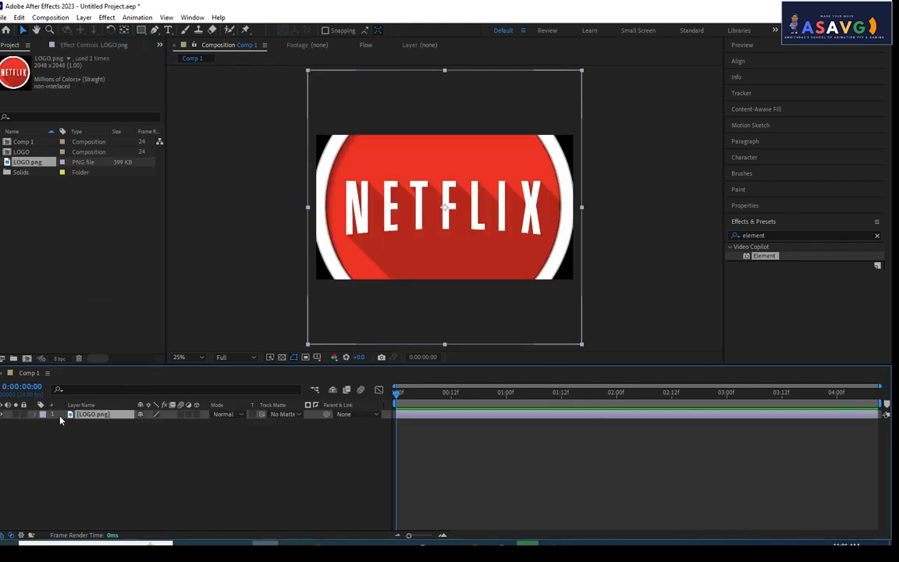
key(s)
drag(147, 423, 104, 422)
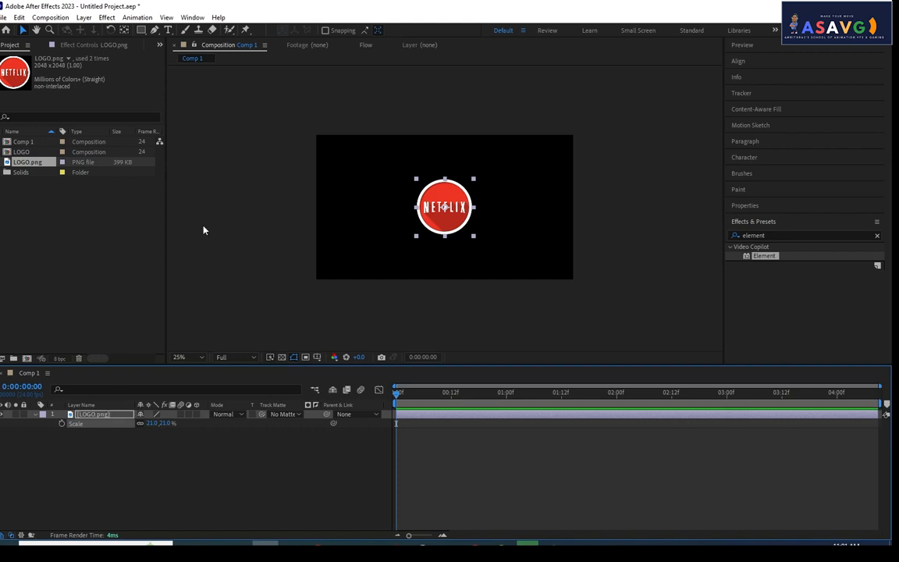
scroll(226, 231, up, 2)
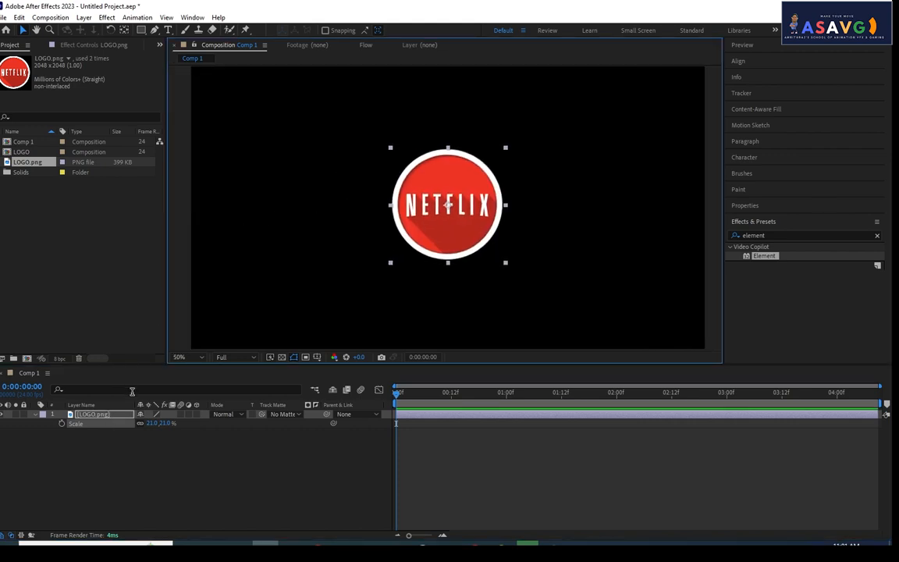
mouse_move(160, 423)
mouse_down()
mouse_move(144, 423)
mouse_move(155, 423)
mouse_up()
Pre-compose the LOGO.png layer as LOGO, moving all attributes into the new composition, and return to Comp 1.
right_click(90, 415)
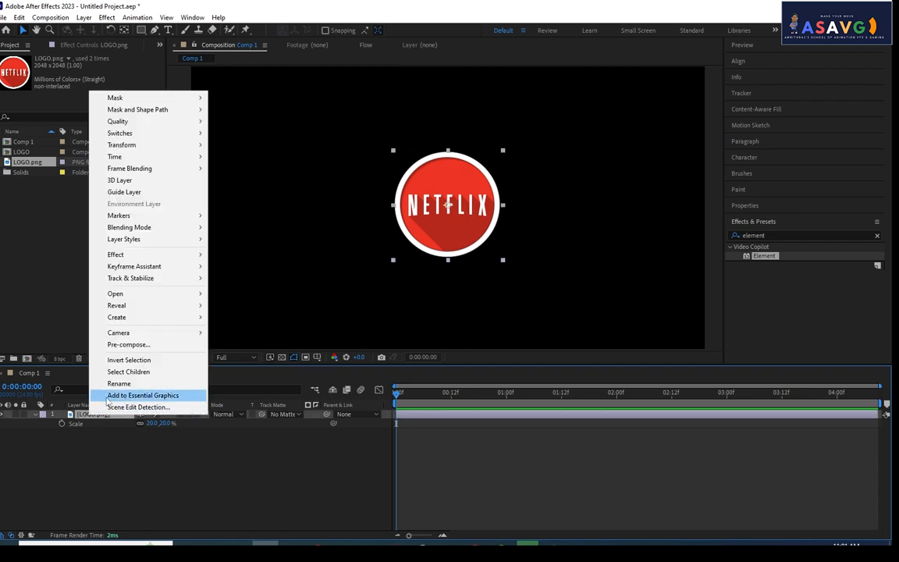
click(127, 344)
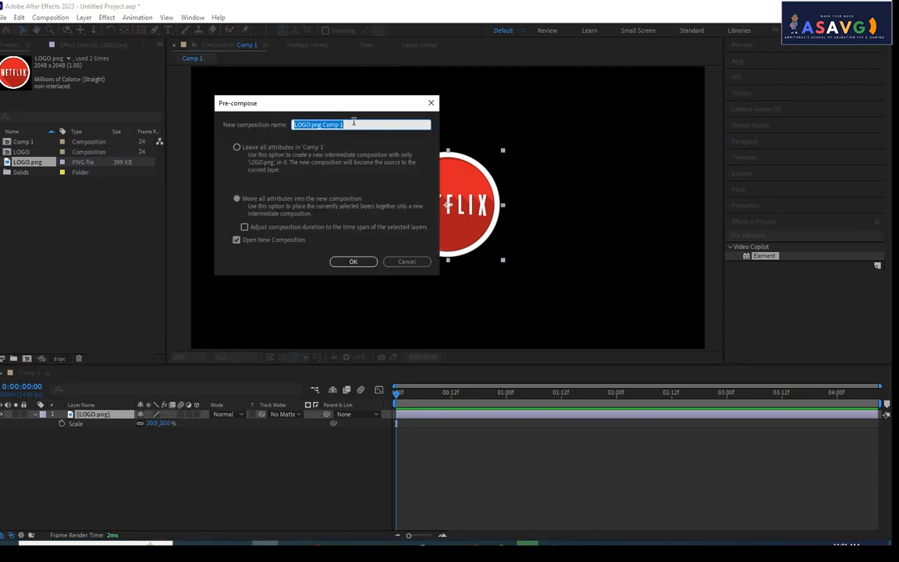
text(LOGO)
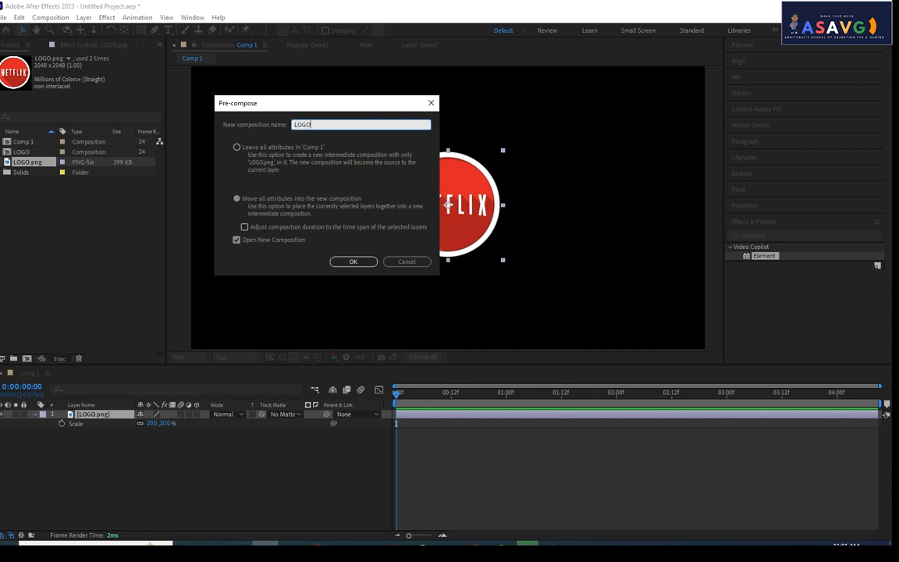
key(Return)
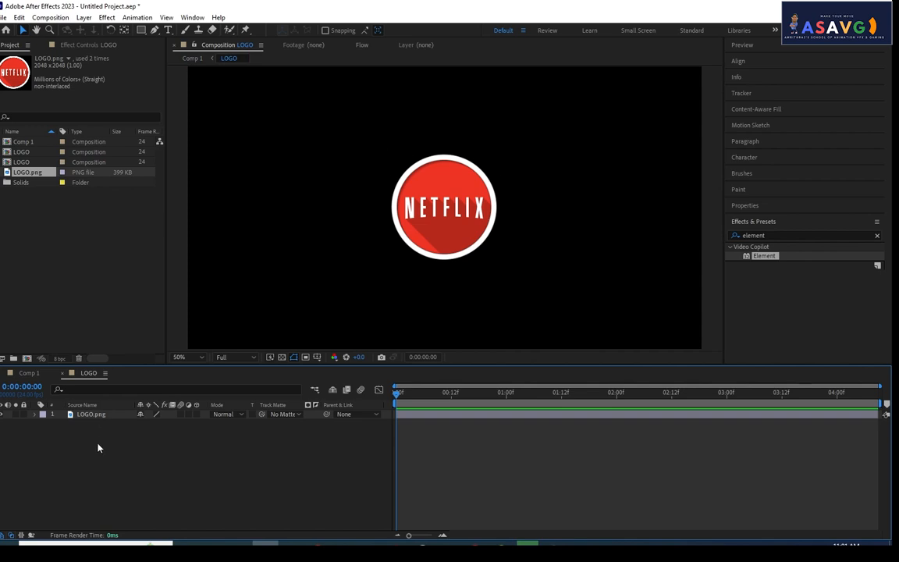
click(62, 375)
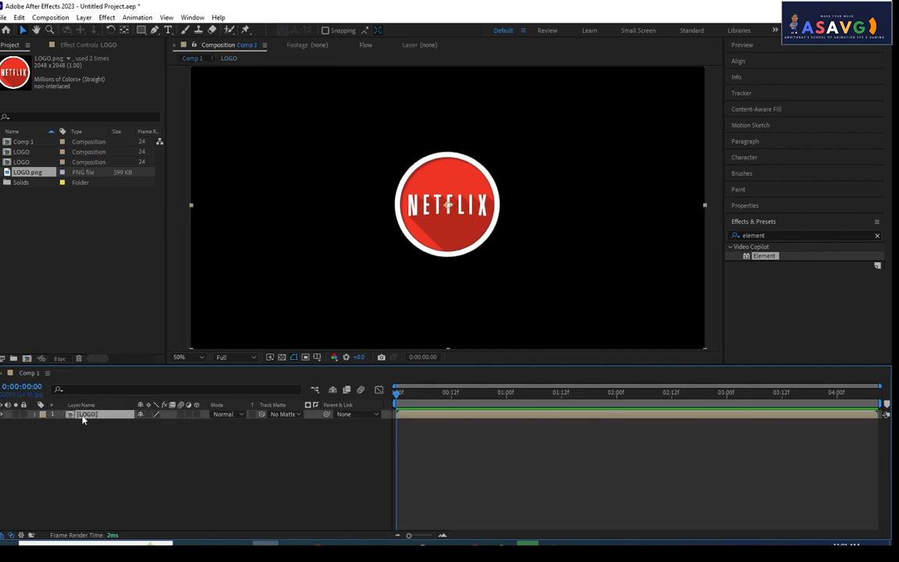
Duplicate the LOGO layer and rename the lower copy TEXTURE.
click(90, 414)
key(ctrl+d)
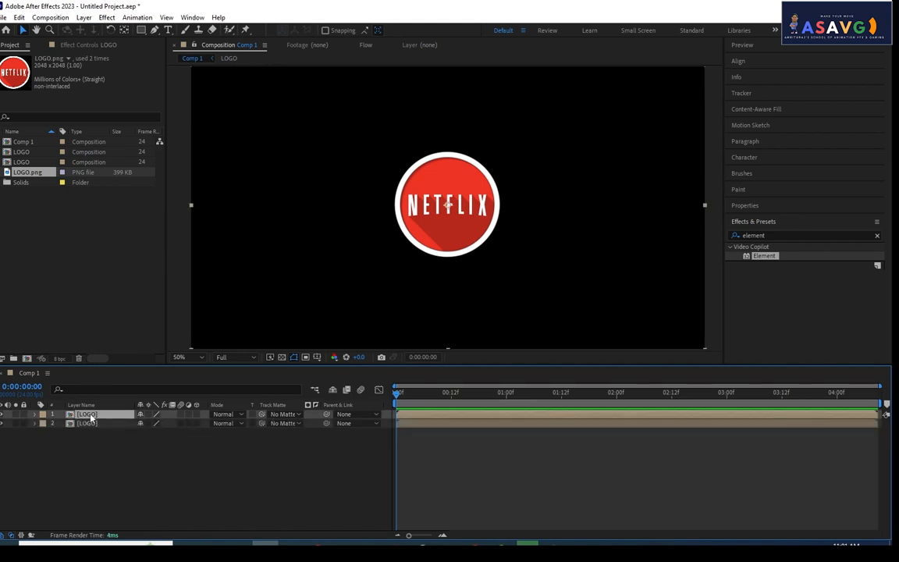
key(Return)
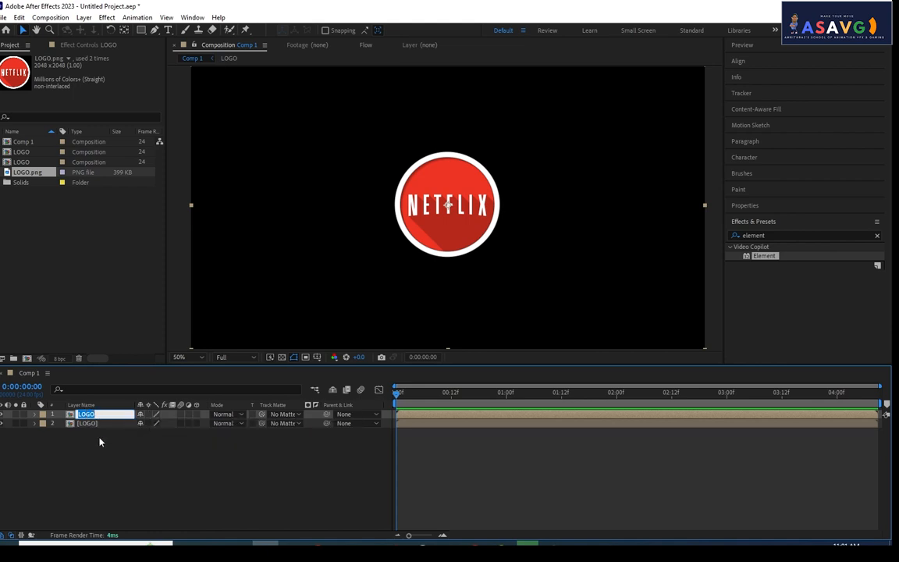
click(89, 423)
key(Return)
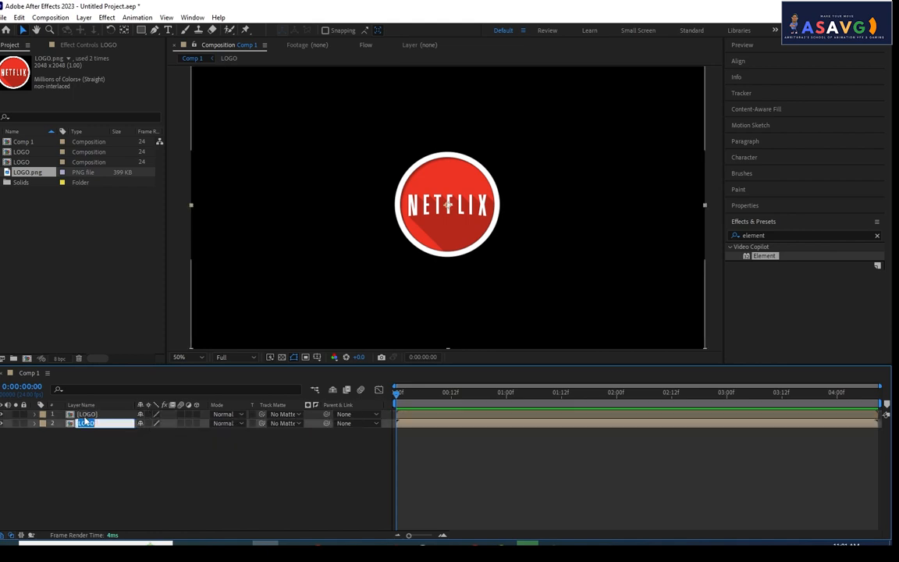
text(TEXTURE)
key(Return)
Auto-trace the LOGO layer's alpha channel on the current frame to create a mask around the disc.
click(86, 415)
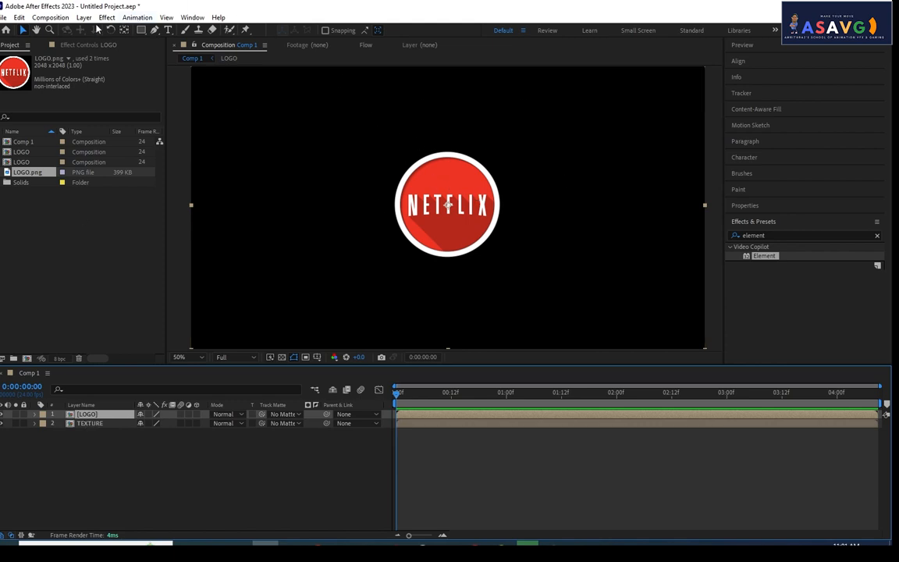
click(84, 19)
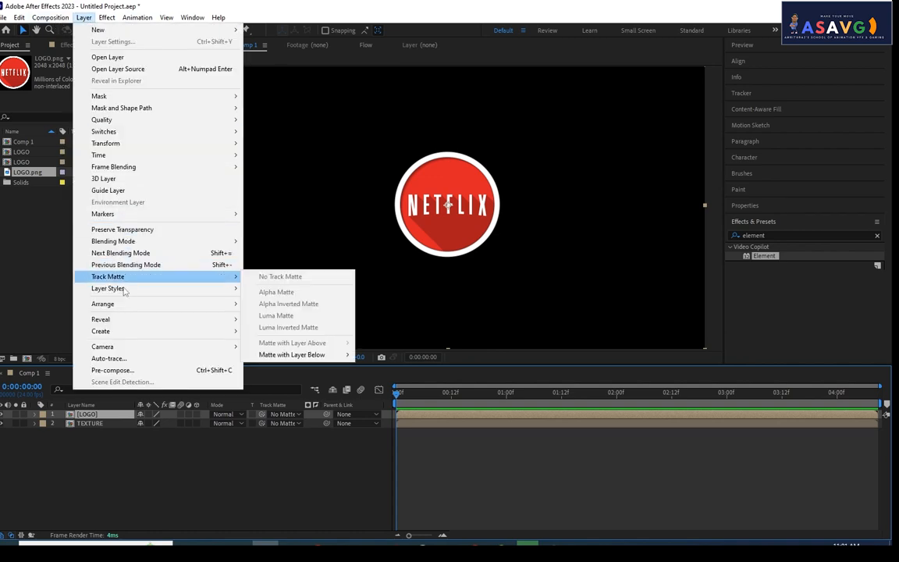
click(124, 358)
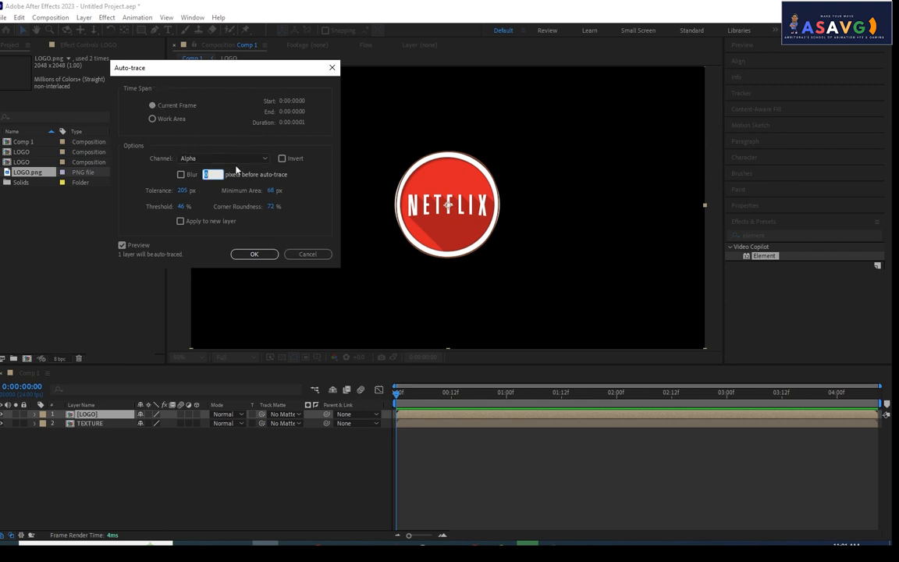
click(122, 245)
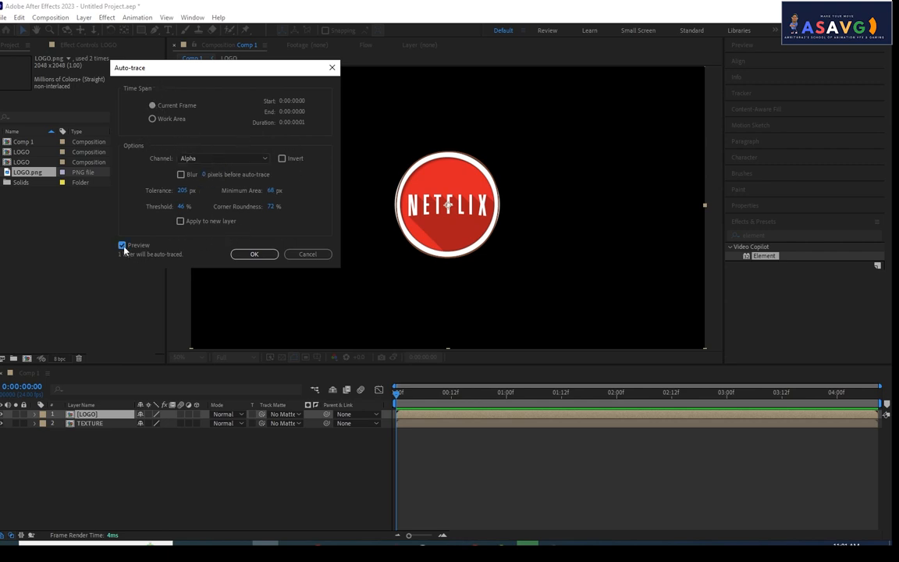
click(122, 245)
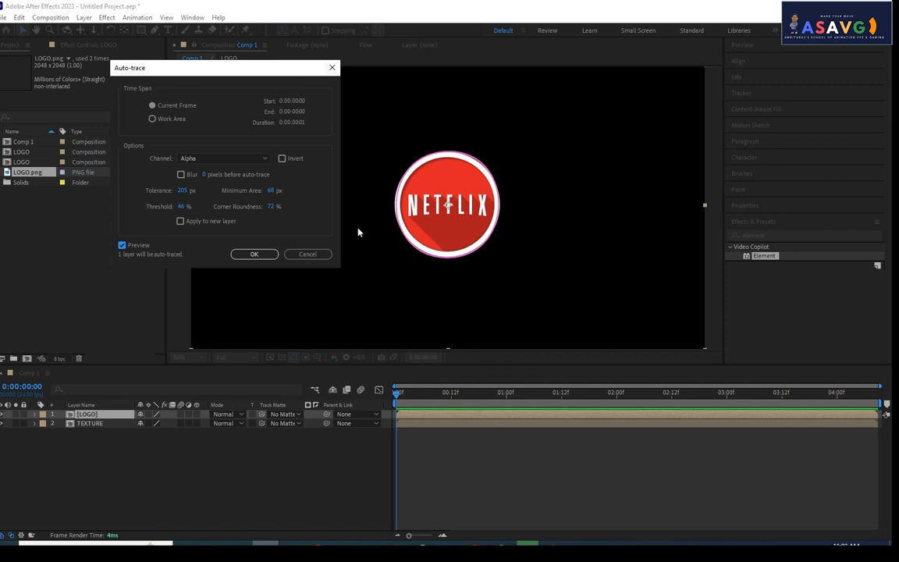
click(261, 256)
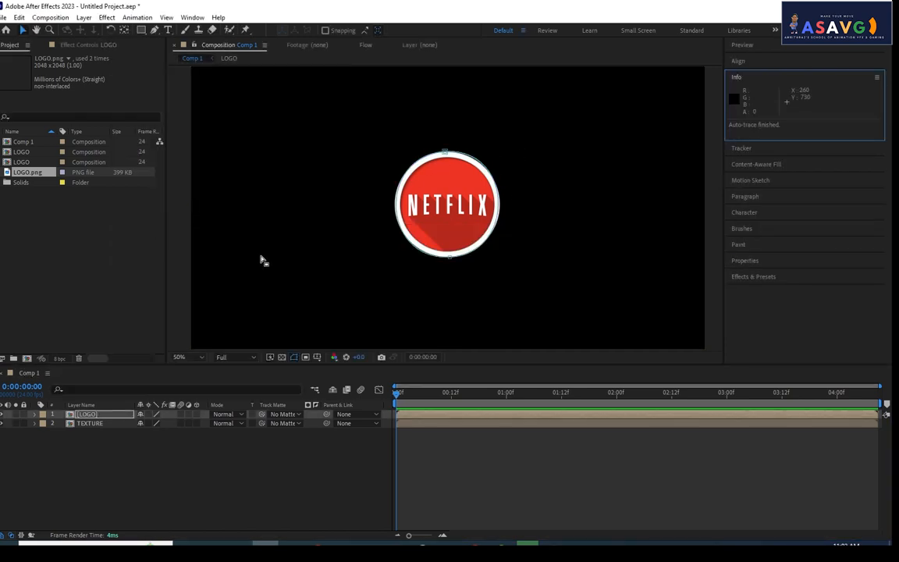
scroll(455, 199, up, 1)
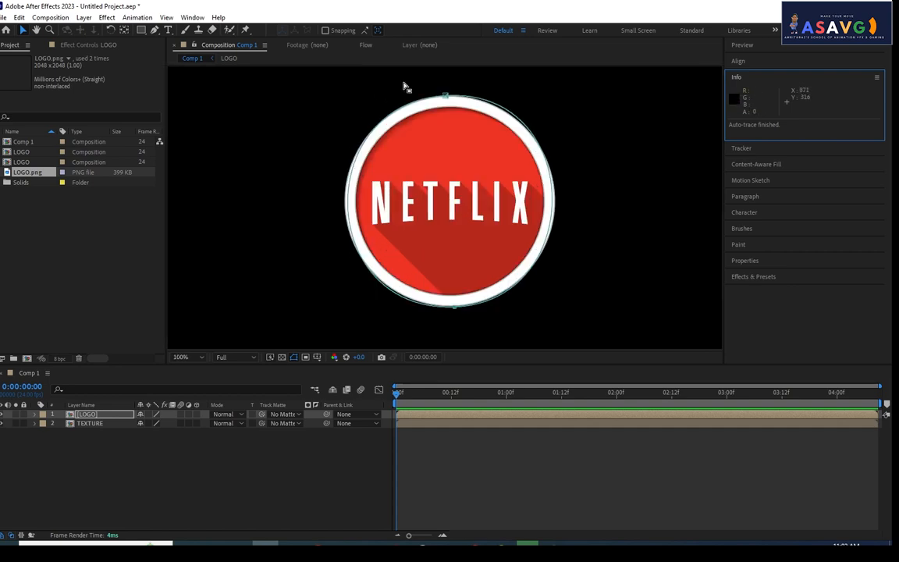
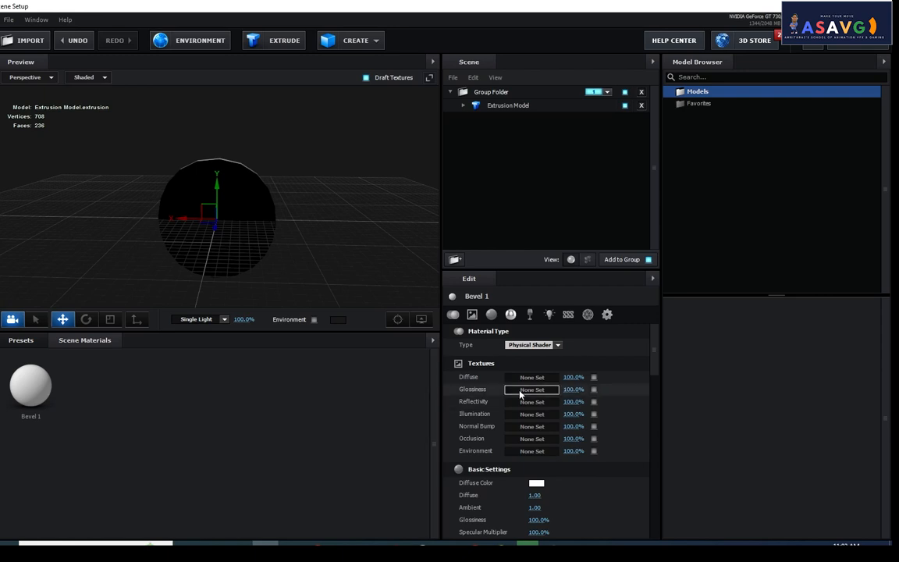
Assign Custom Layer 1 [LOGO] as the diffuse texture of the Bevel 1 material.
click(545, 381)
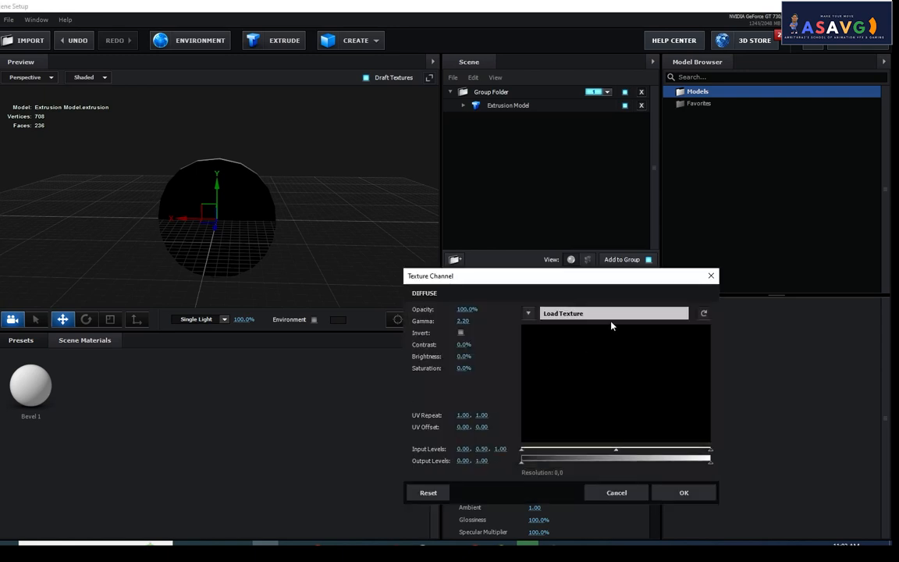
click(575, 315)
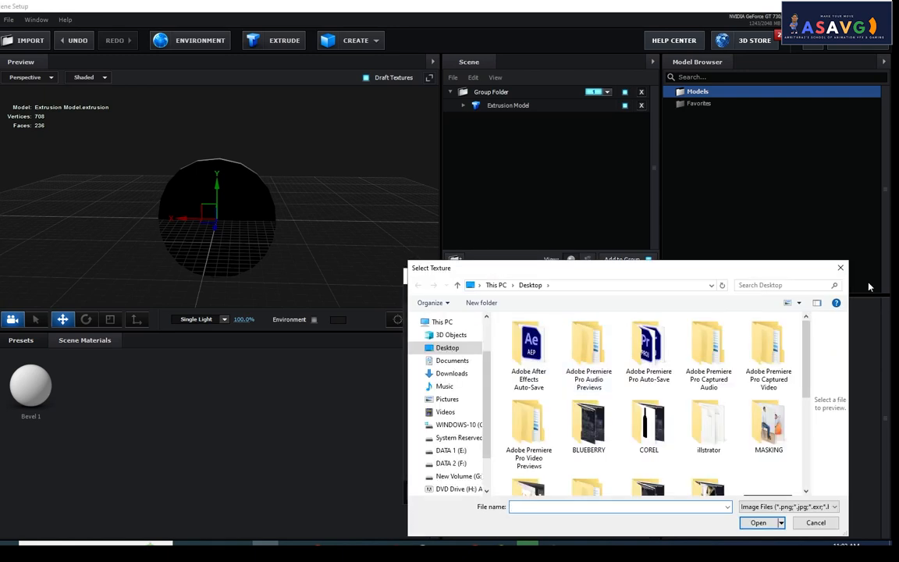
key(Escape)
click(528, 313)
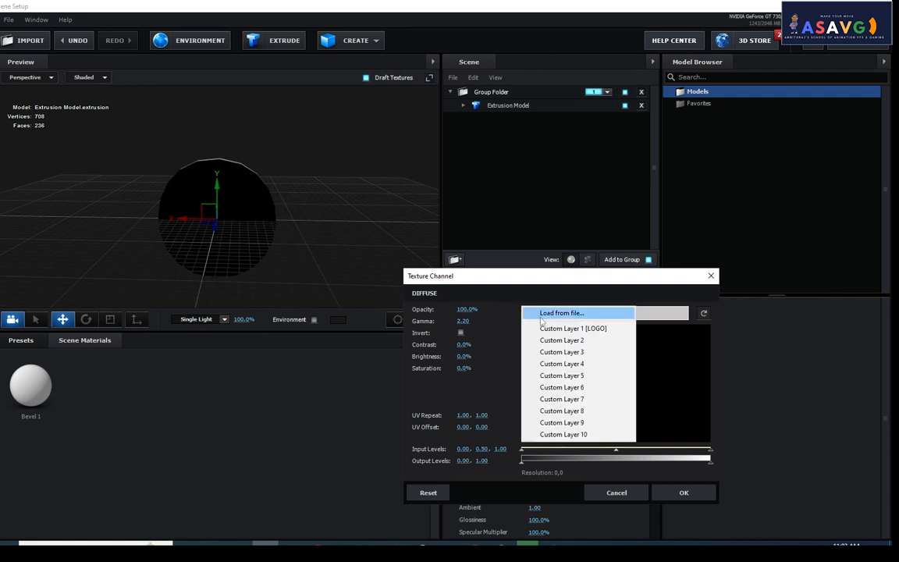
click(585, 329)
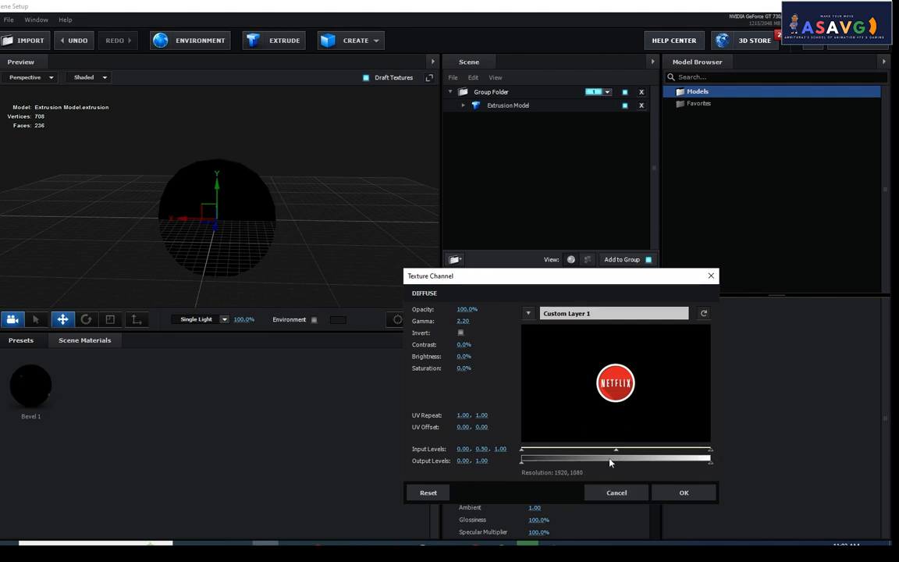
mouse_move(464, 356)
mouse_down()
mouse_move(474, 355)
mouse_move(463, 355)
mouse_up()
click(679, 496)
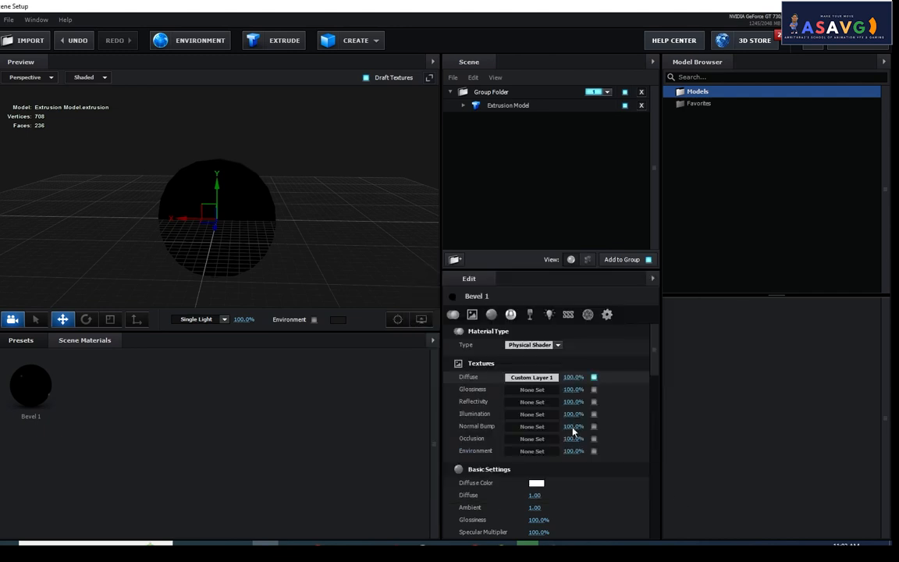
Examine the textured extrusion from several angles and review the Bevel 1 material settings.
drag(111, 220, 320, 173)
click(465, 105)
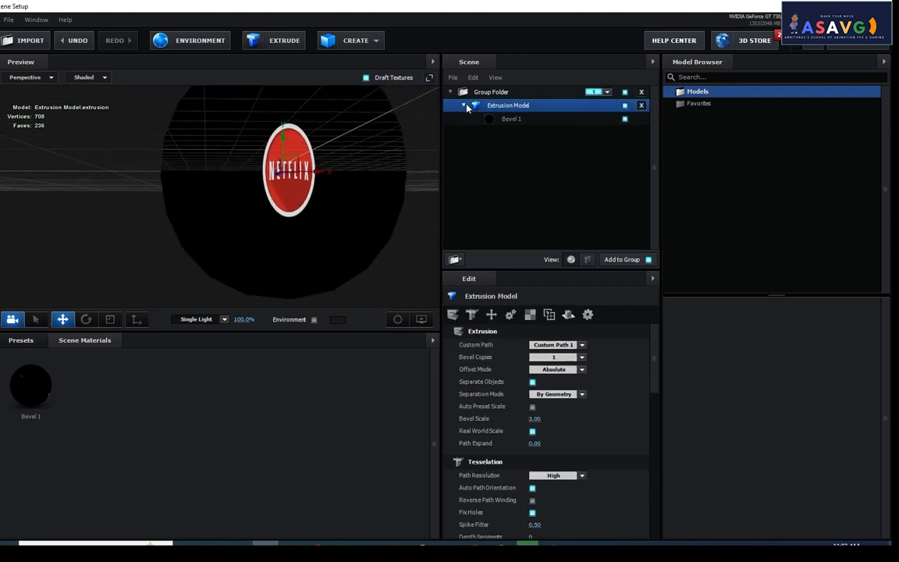
click(504, 119)
scroll(635, 405, down, 10)
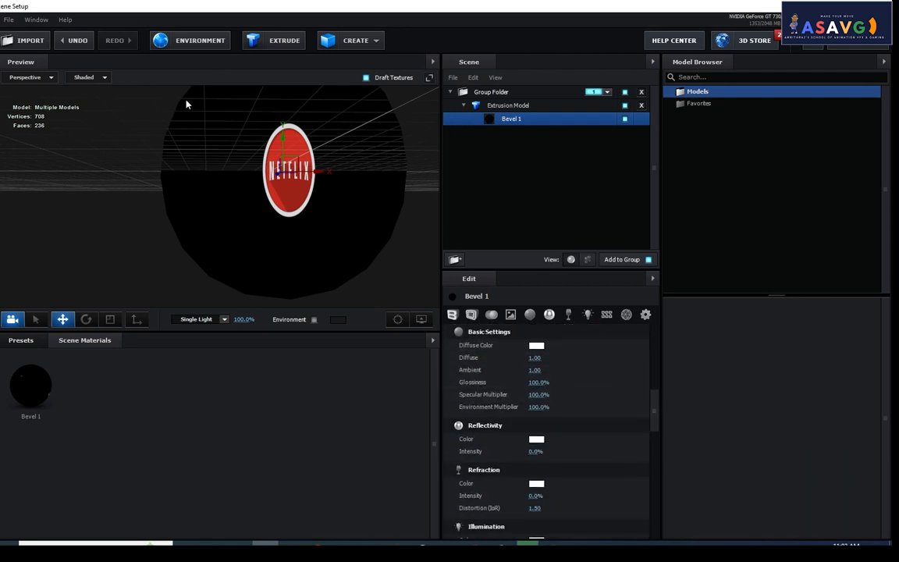
drag(140, 207, 352, 168)
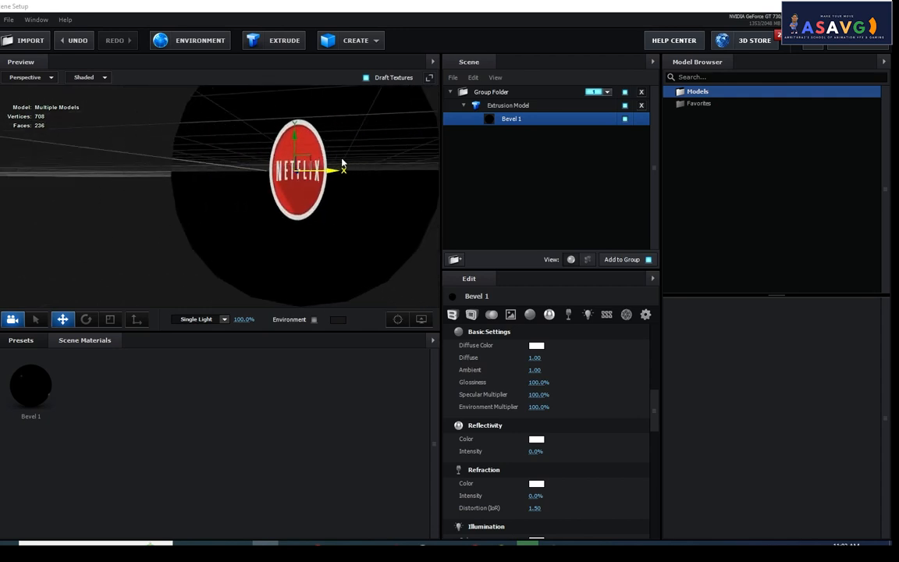
click(712, 102)
scroll(586, 382, down, 12)
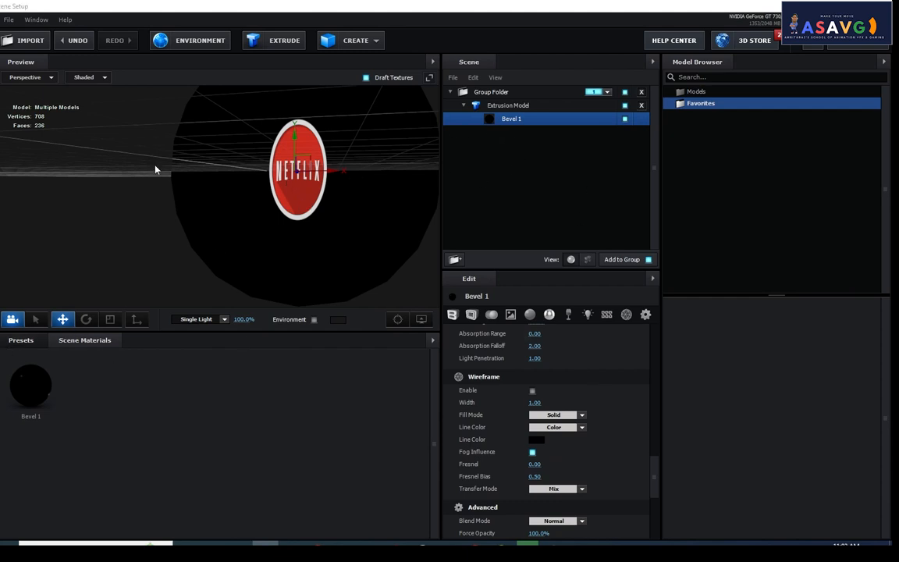
Delete the extruded model and its group from the scene, and leave Scene Setup without saving.
key(Delete)
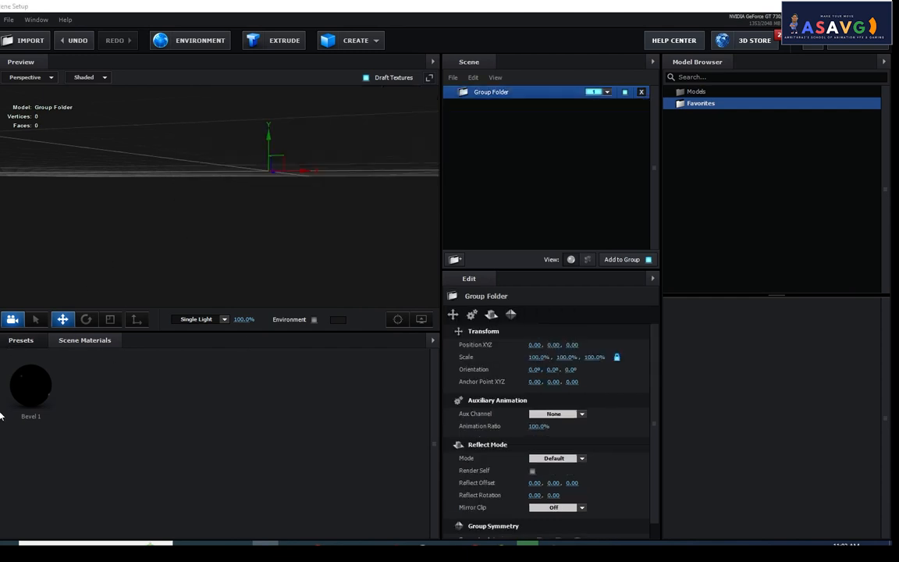
click(35, 399)
key(Delete)
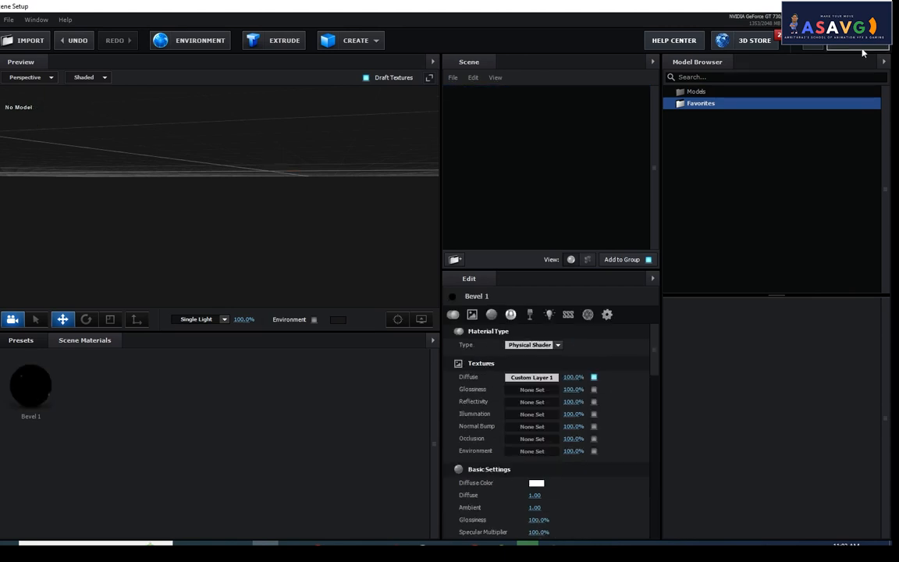
click(843, 43)
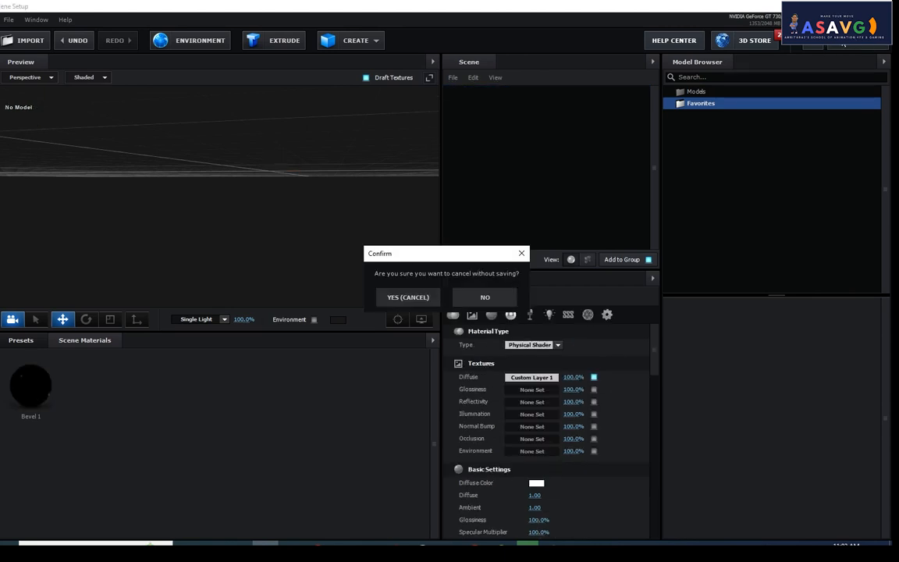
click(408, 296)
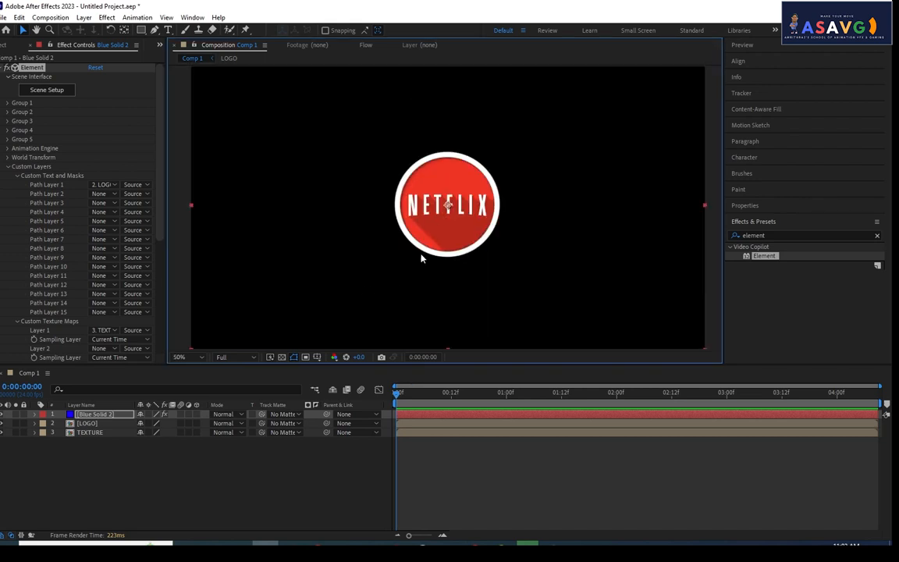
Check which layers the Element effect on Blue Solid 2 uses for Path Layer 1 and texture map Layer 1.
click(97, 425)
click(94, 433)
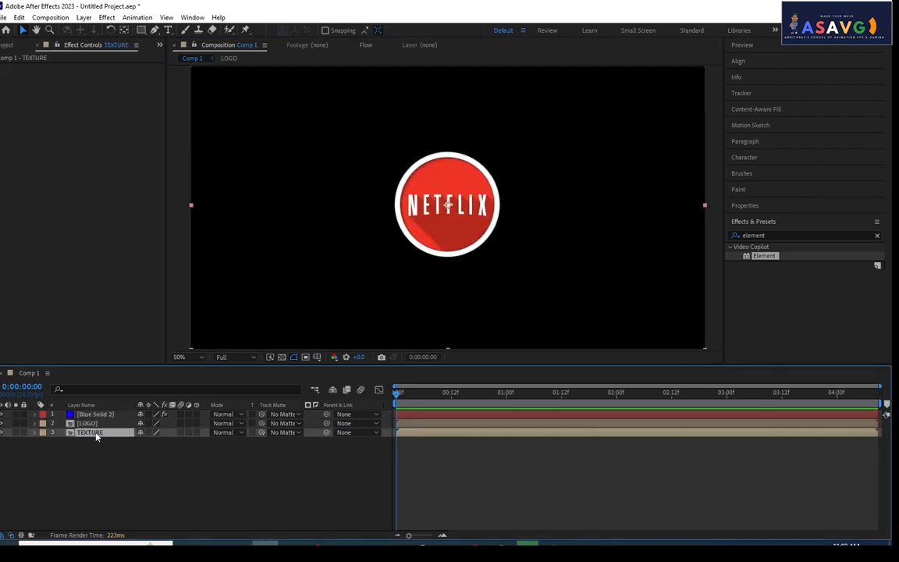
click(93, 416)
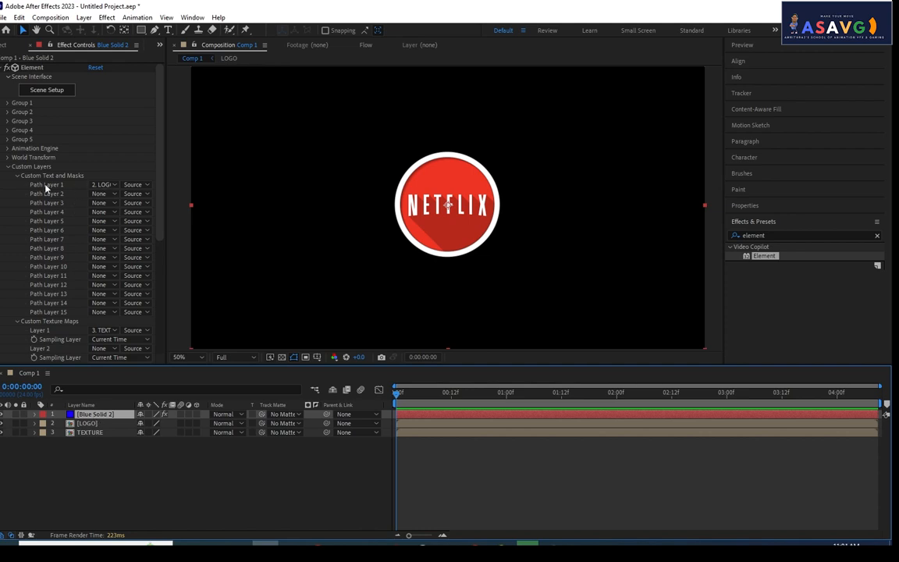
click(103, 184)
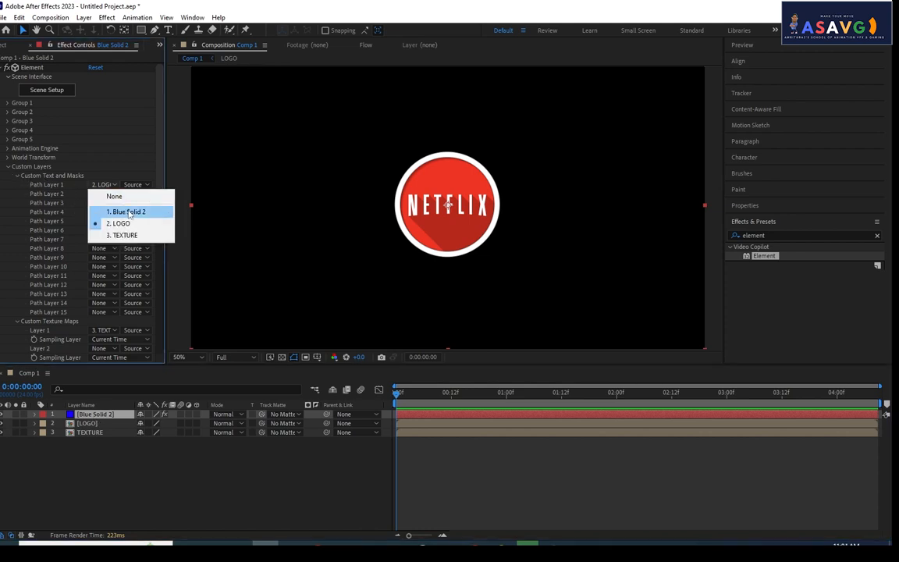
click(24, 226)
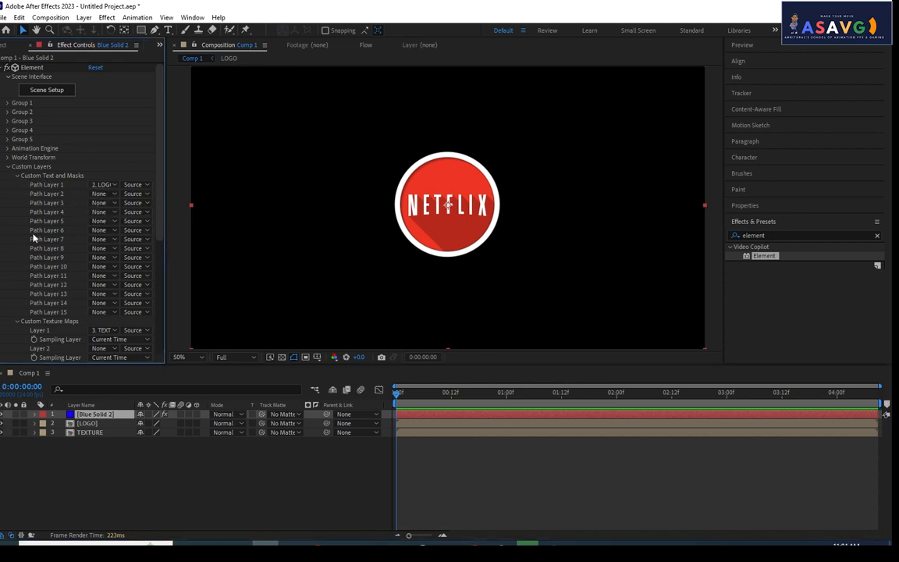
scroll(78, 191, down, 1)
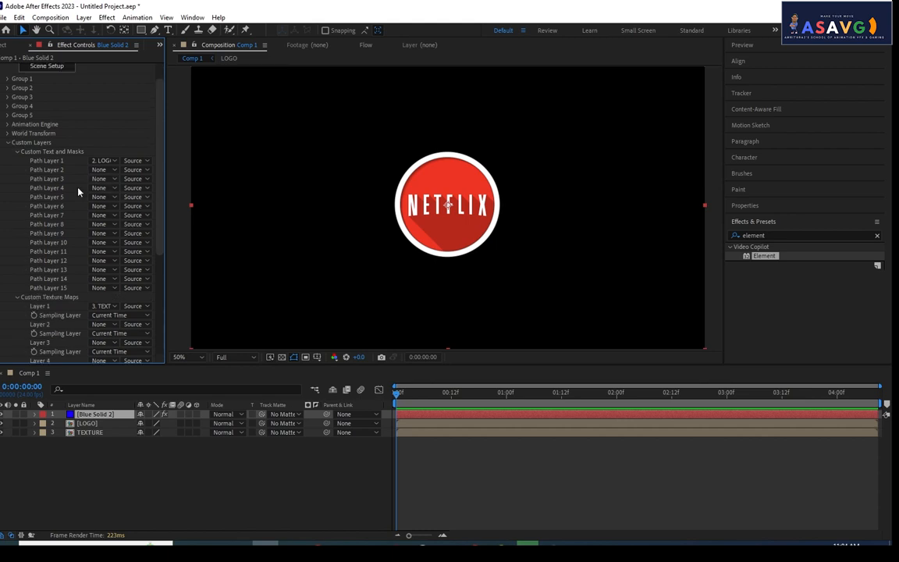
click(98, 306)
click(121, 357)
click(114, 162)
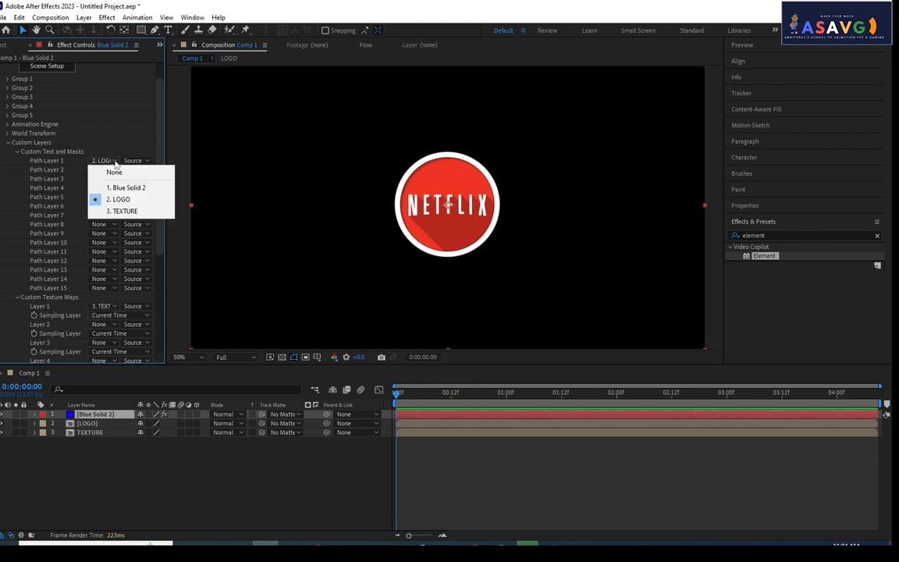
click(125, 200)
click(86, 416)
click(427, 251)
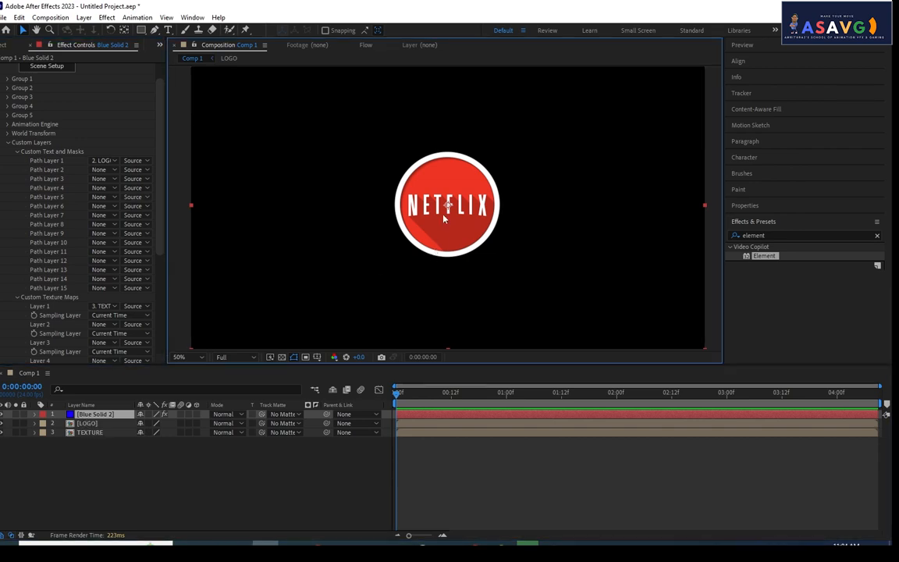
drag(438, 182, 448, 179)
key(ctrl+z)
click(96, 416)
scroll(432, 187, up, 2)
scroll(432, 187, down, 1)
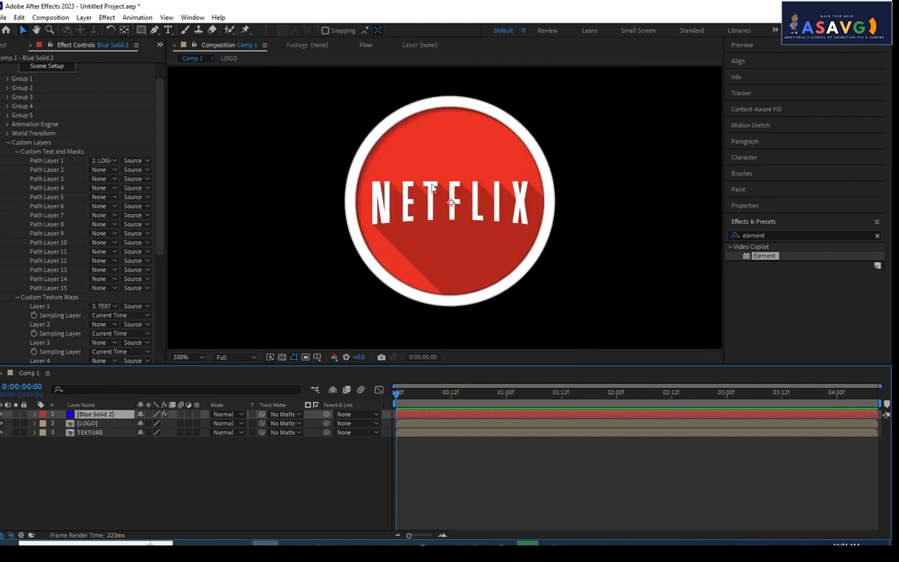
click(84, 17)
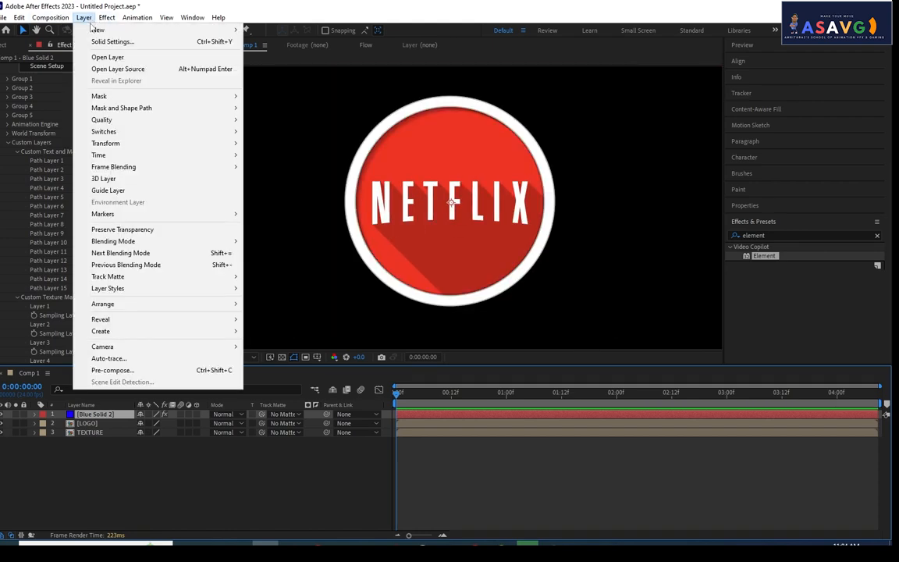
click(124, 359)
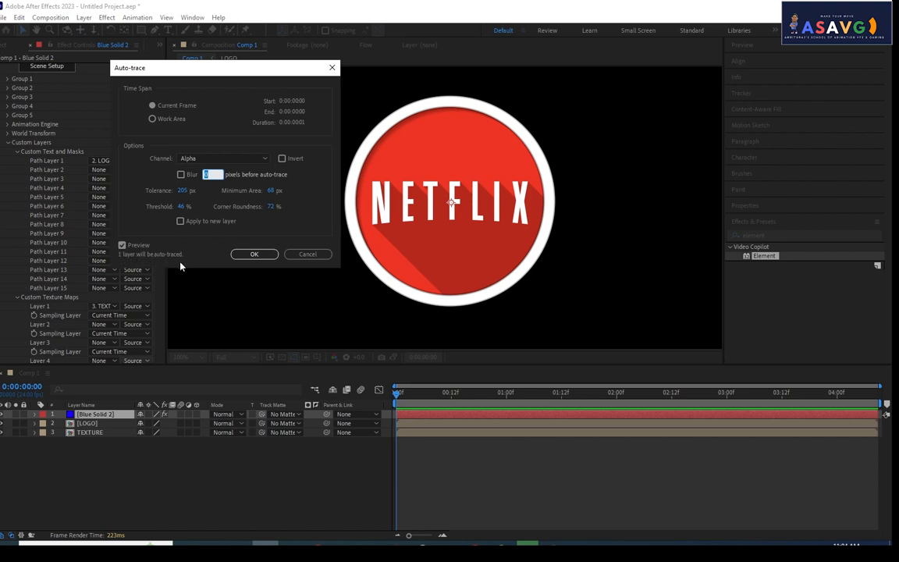
click(306, 254)
Try scaling the LOGO layer to 66% and deleting it, and undo these changes.
click(102, 425)
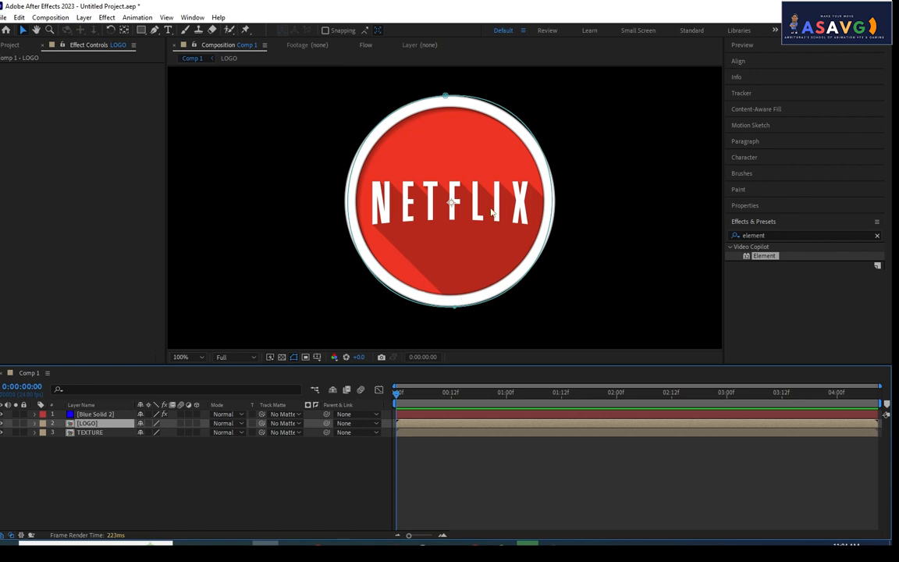
click(108, 415)
click(103, 425)
key(s)
drag(150, 433, 125, 423)
click(387, 274)
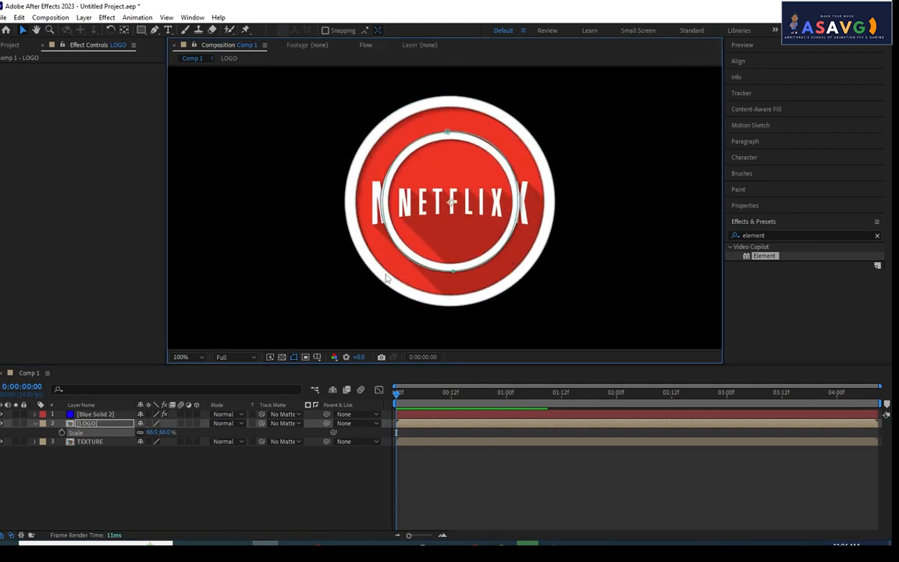
key(Delete)
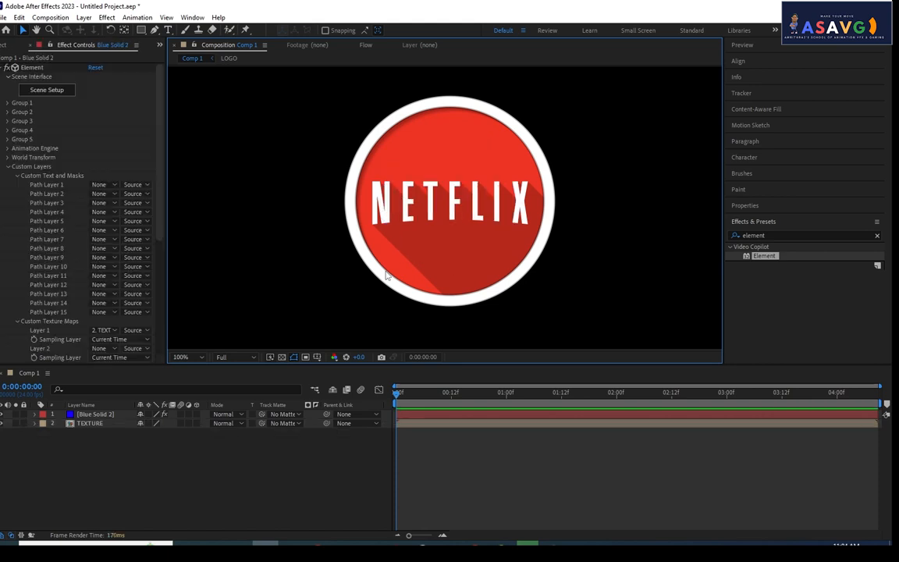
key(ctrl+z)
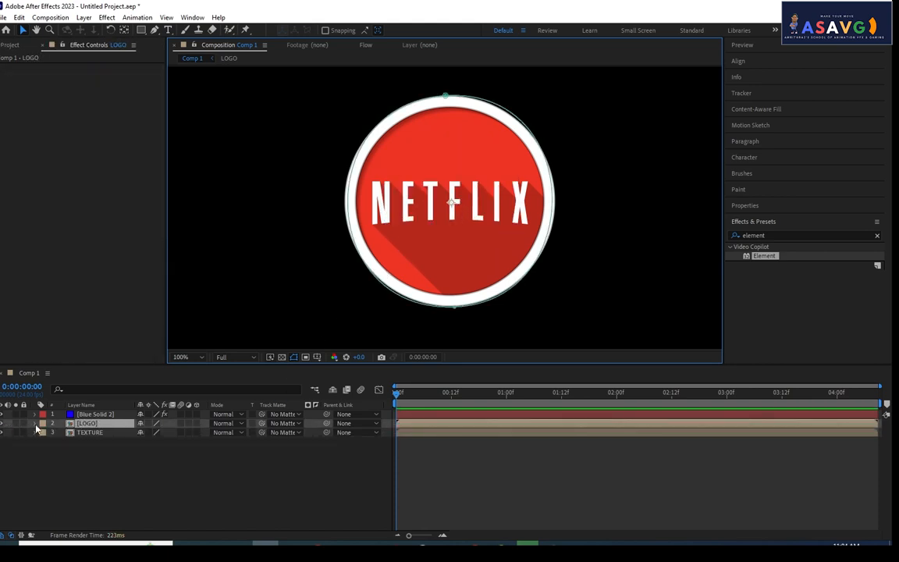
Toggle the LOGO layer's visibility to compare it with the TEXTURE layer underneath, leaving it visible.
click(3, 426)
click(3, 426)
click(4, 426)
click(3, 426)
click(88, 432)
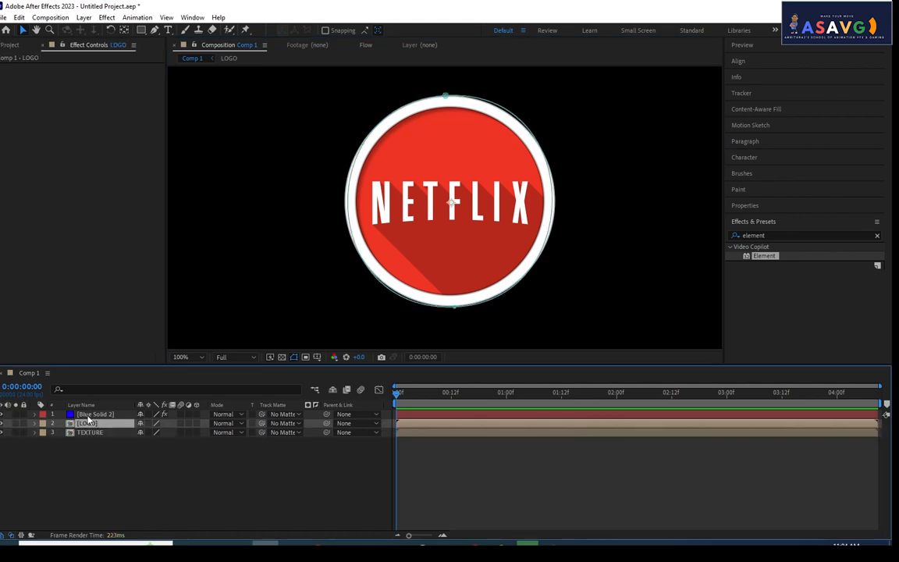
Reopen Element's Scene Setup from the Blue Solid 2 layer and extrude the LOGO path into a new model.
click(93, 414)
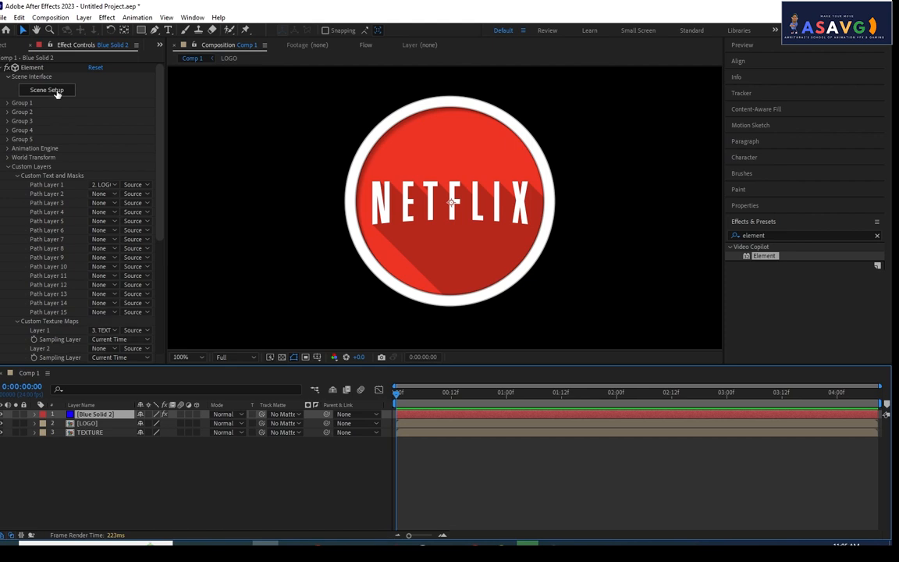
click(57, 91)
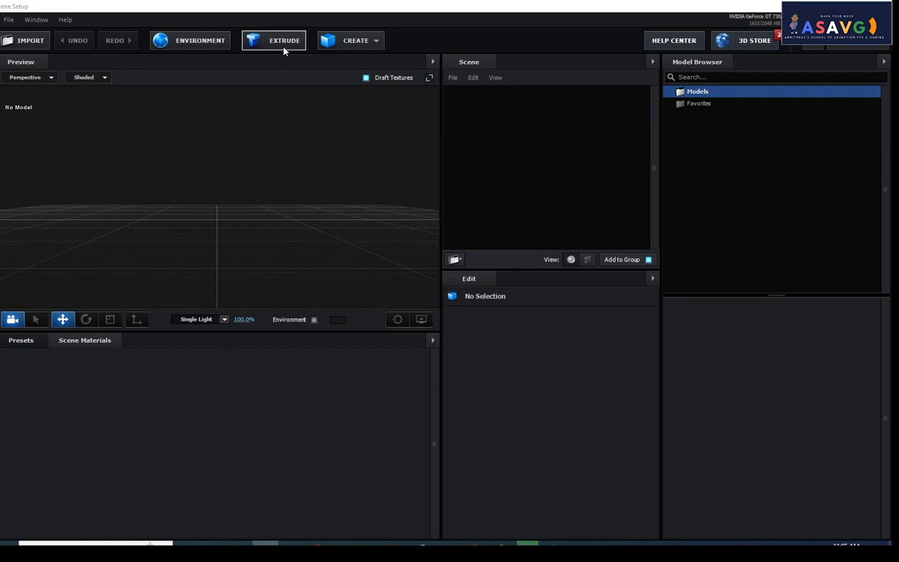
click(284, 47)
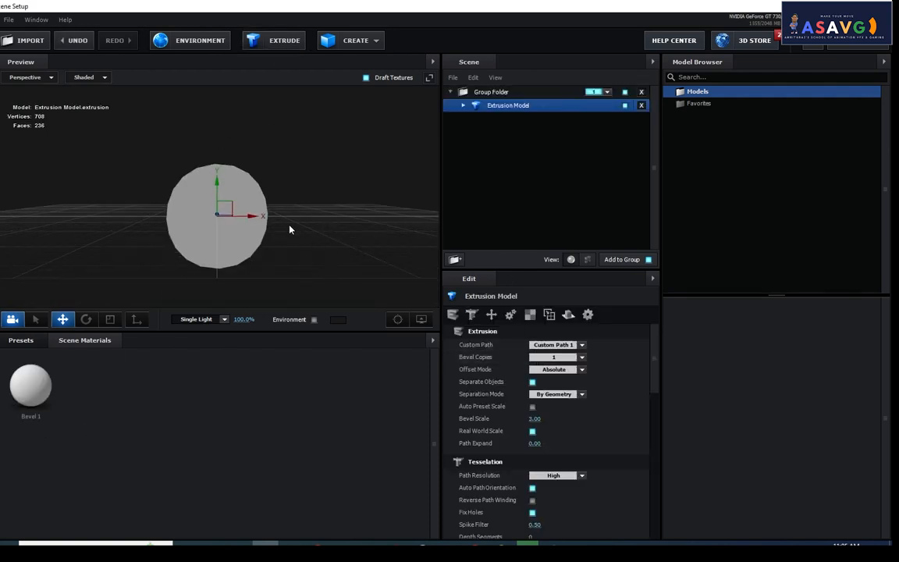
Examine the untextured extruded disc from the front, side and back, along with the Bevel 1 material's shader types.
scroll(260, 201, up, 2)
drag(181, 255, 221, 293)
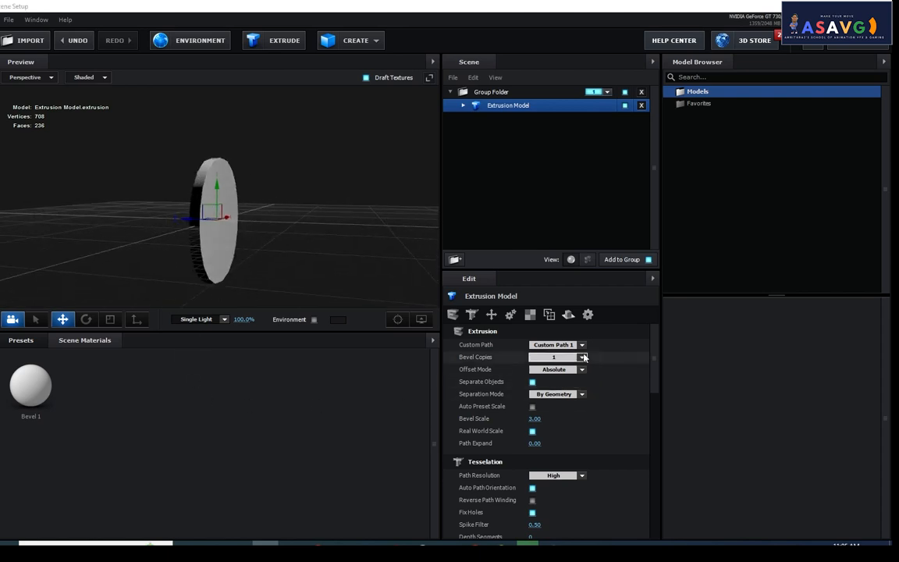
click(45, 393)
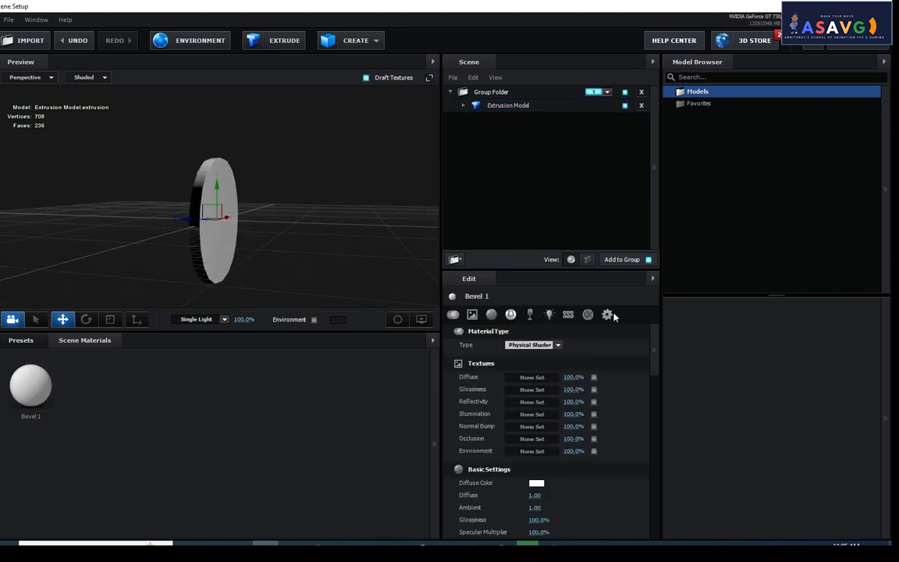
click(557, 345)
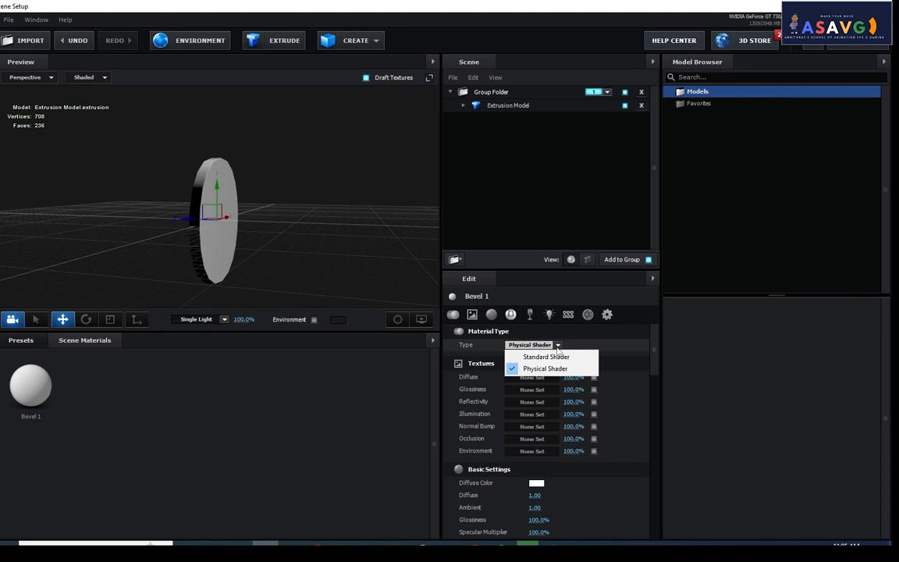
click(262, 422)
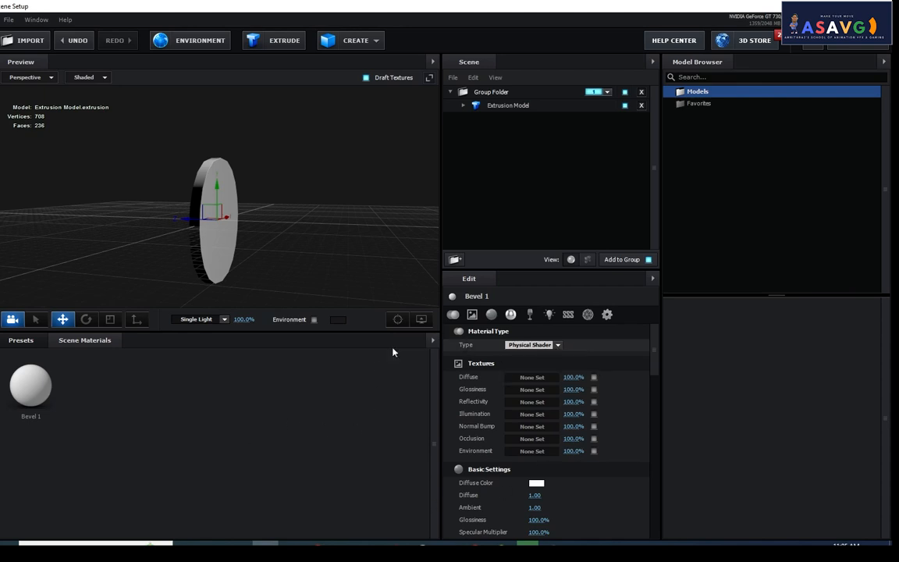
drag(179, 221, 310, 250)
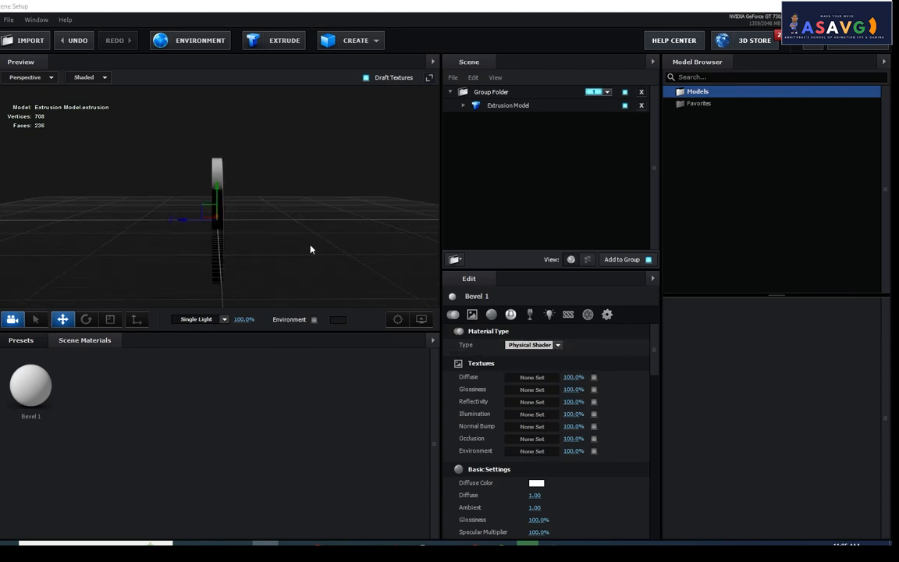
click(530, 107)
drag(310, 295, 306, 240)
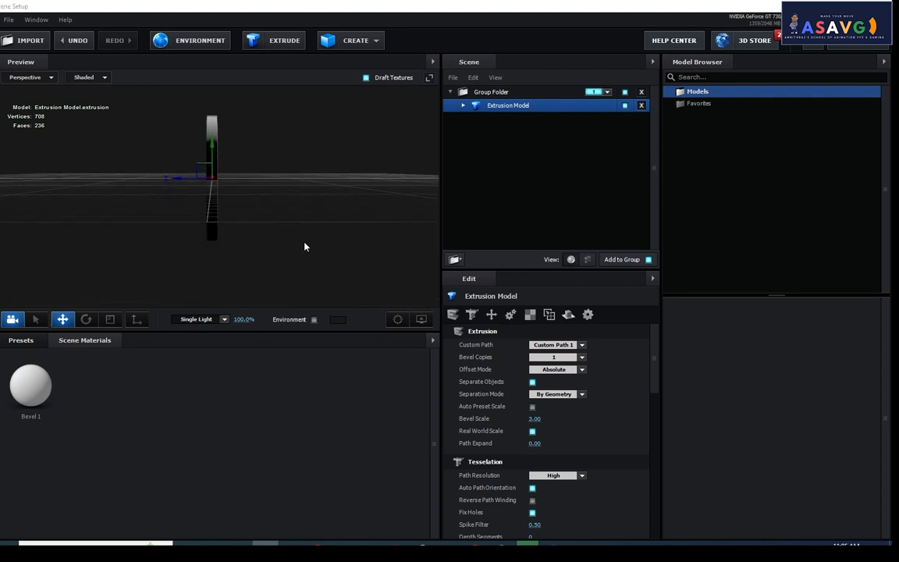
scroll(243, 264, down, 1)
drag(243, 263, 333, 251)
scroll(584, 415, down, 1)
scroll(591, 423, up, 1)
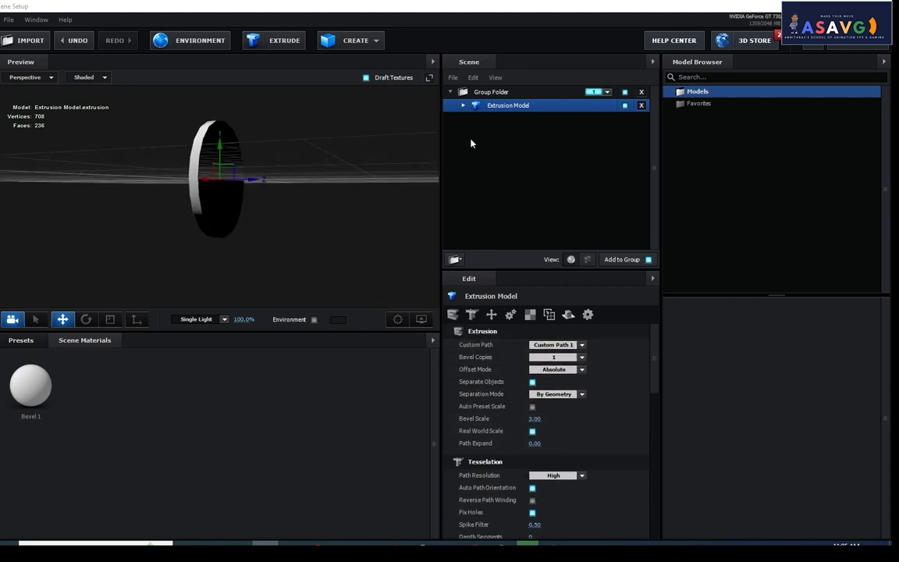
Set Bevel 1's extrude to 2.30, expand edges to 0.50 and bevel size to 0.82, and enable Use Layer as UV.
click(462, 106)
click(499, 121)
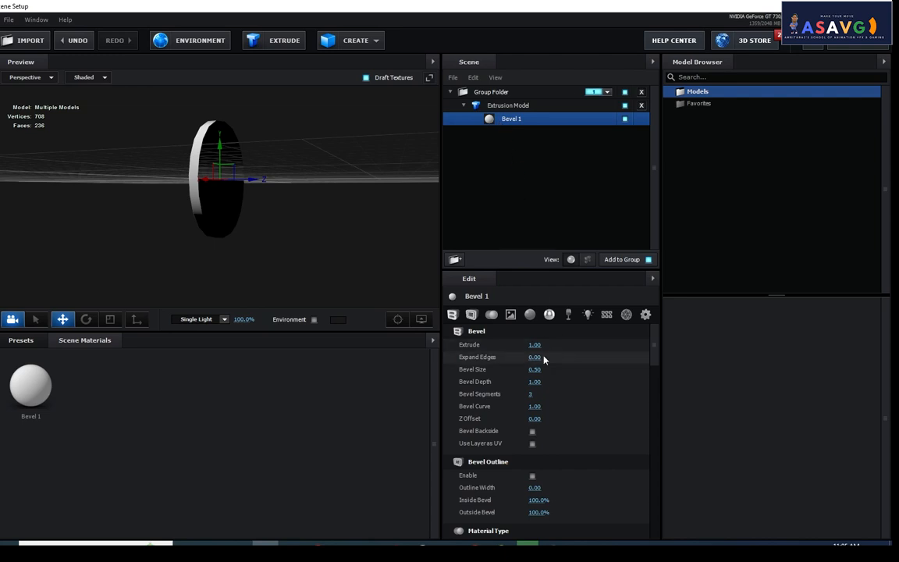
drag(536, 345, 594, 345)
drag(167, 197, 200, 226)
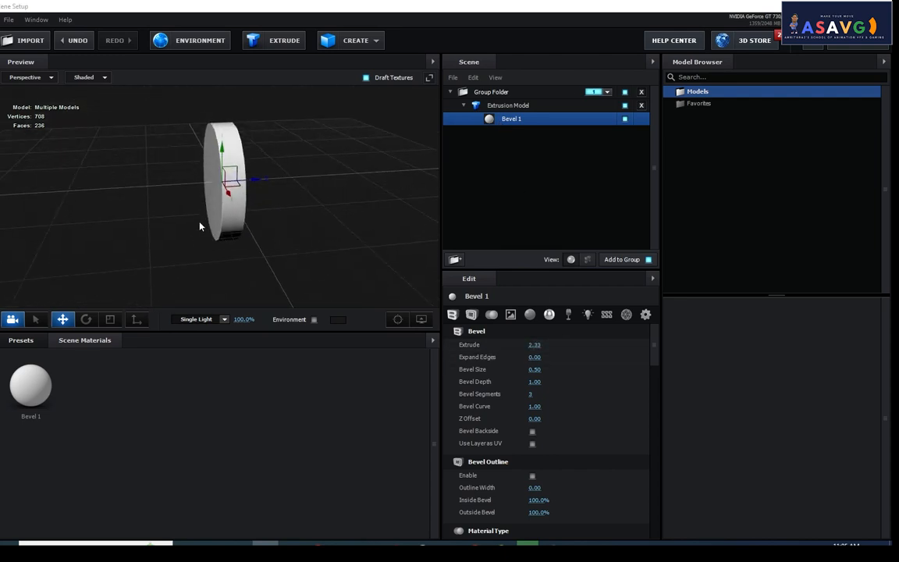
drag(535, 345, 547, 386)
key(ctrl+z)
drag(260, 237, 323, 290)
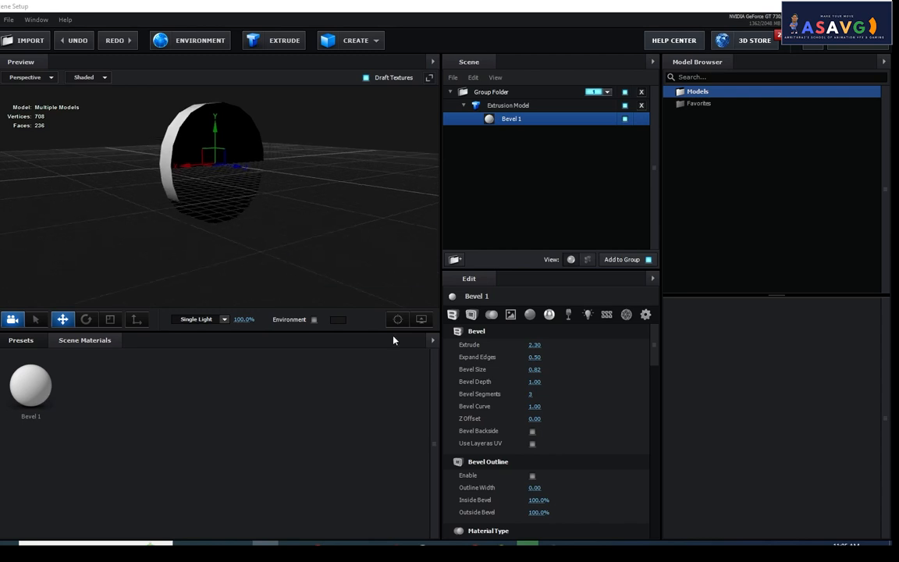
click(531, 445)
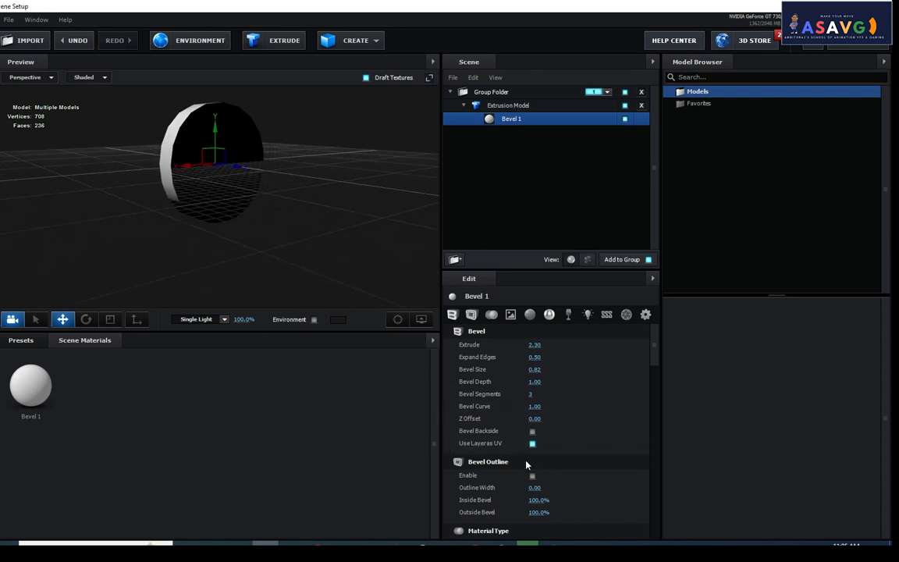
Assign Custom Layer 1 [LOGO] as the diffuse texture of the Bevel 1 material and check the textured face of the model.
click(40, 388)
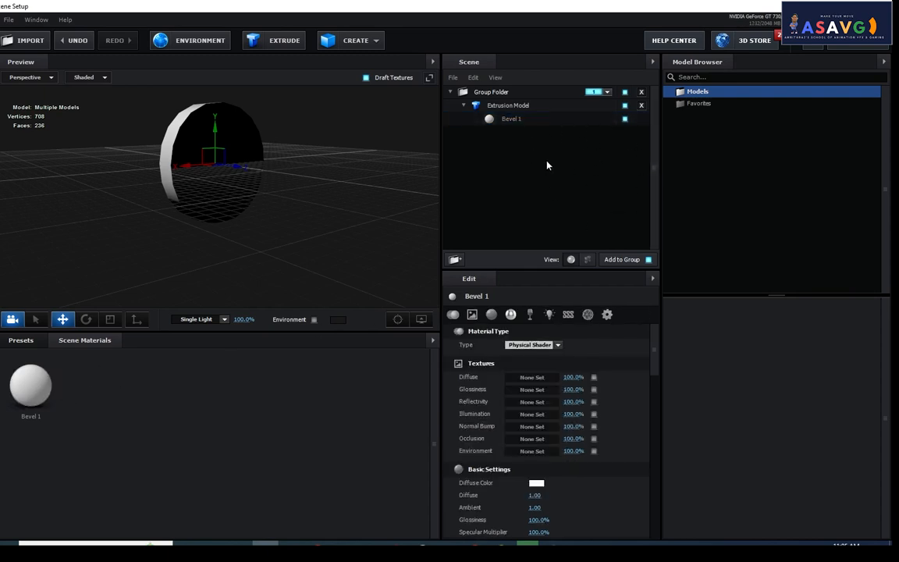
click(532, 382)
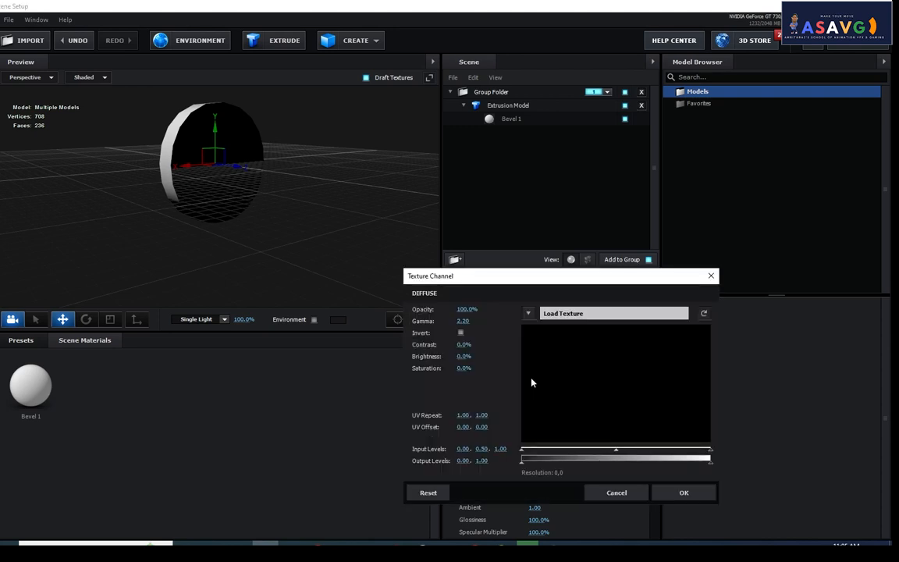
click(529, 314)
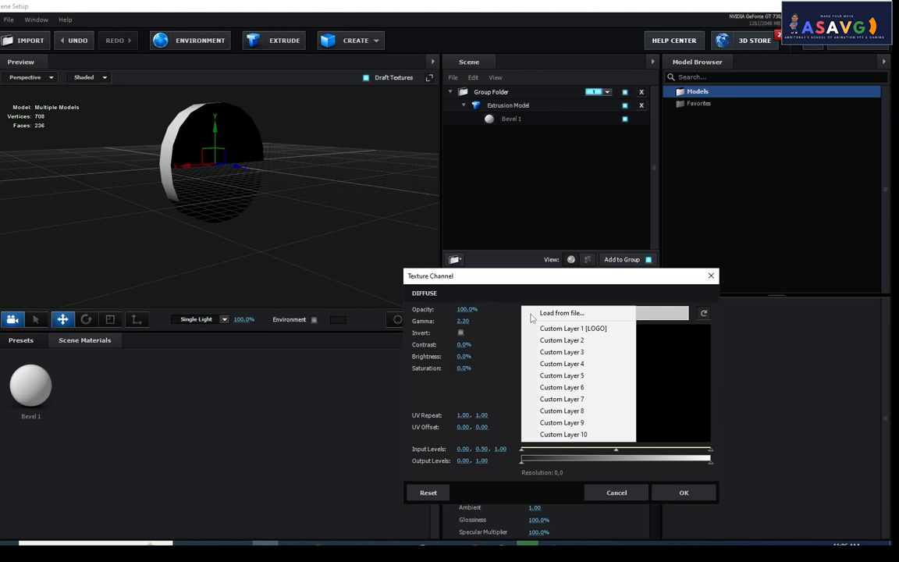
click(564, 342)
click(528, 313)
click(555, 329)
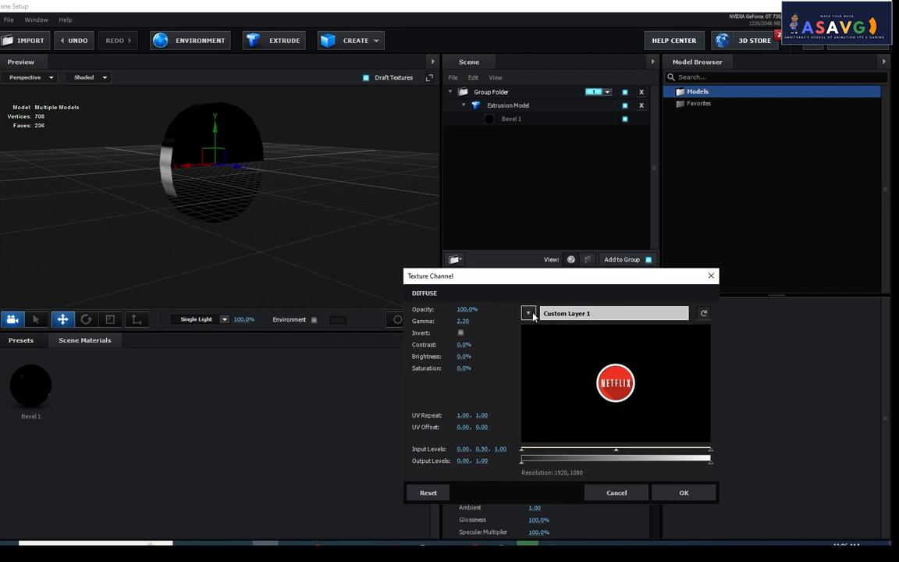
click(528, 313)
click(561, 329)
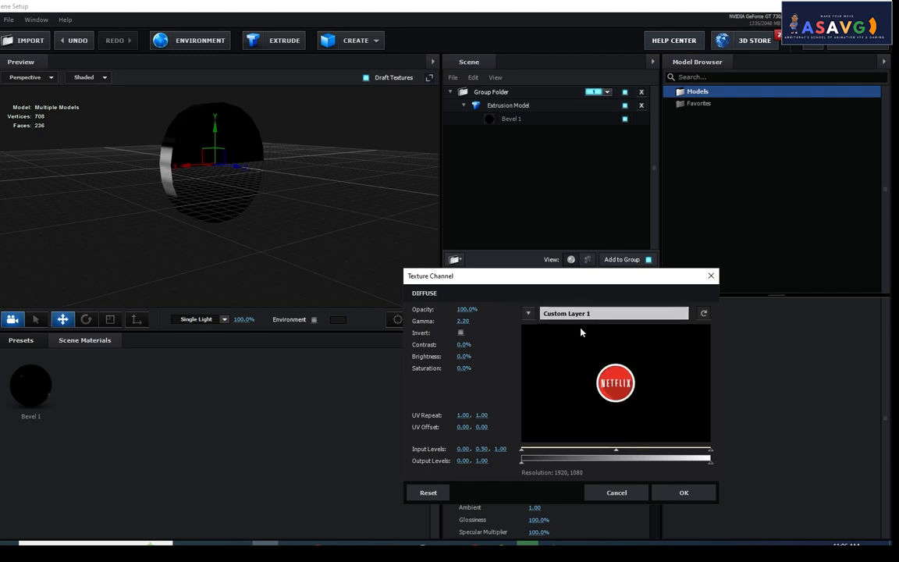
click(711, 277)
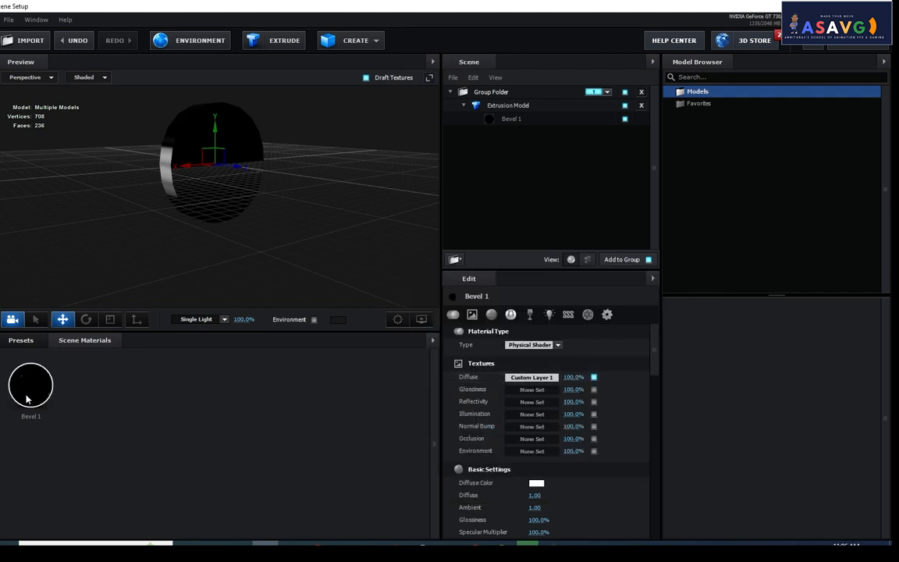
drag(220, 139, 262, 219)
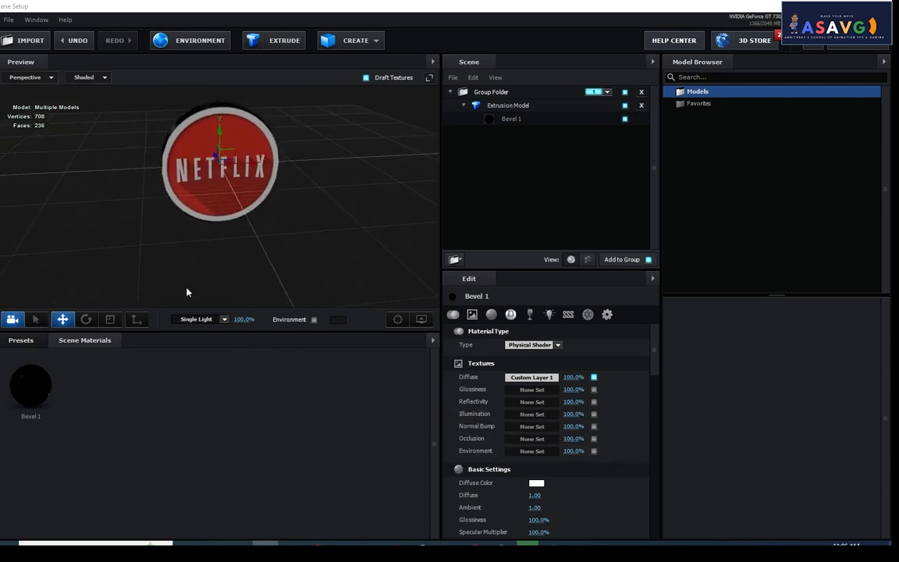
Review the settings of Bevel 1 and the Extrusion Model, comparing the model with the diffuse texture off and on.
click(509, 120)
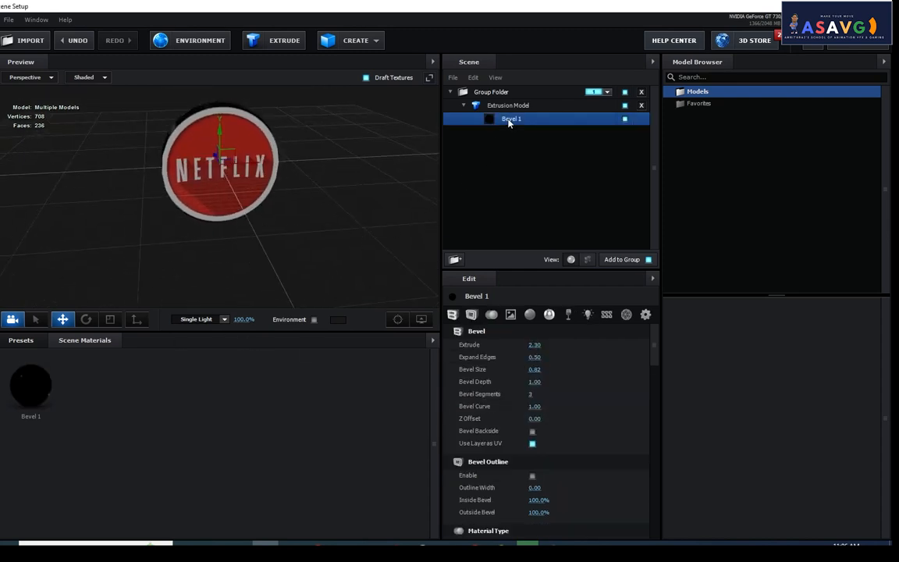
scroll(600, 438, down, 1)
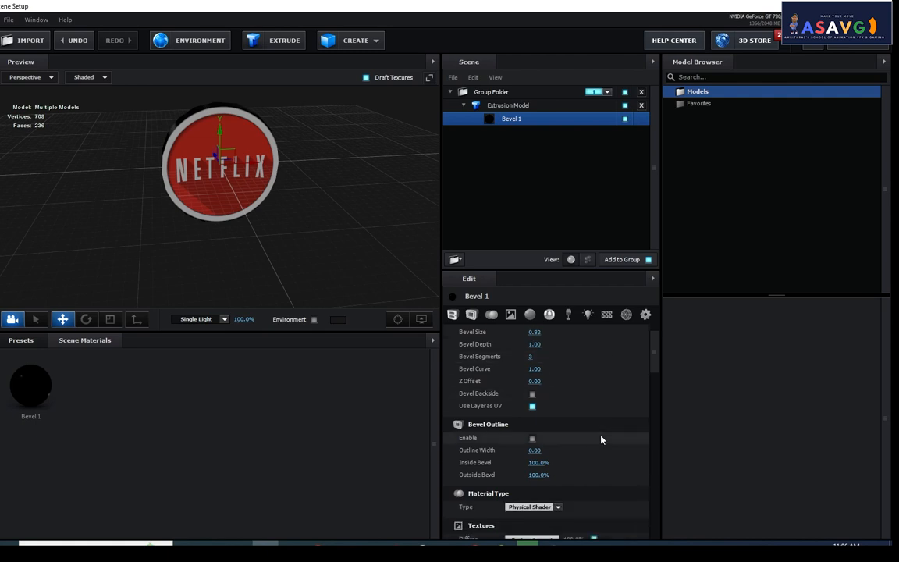
scroll(601, 440, down, 2)
scroll(605, 413, down, 1)
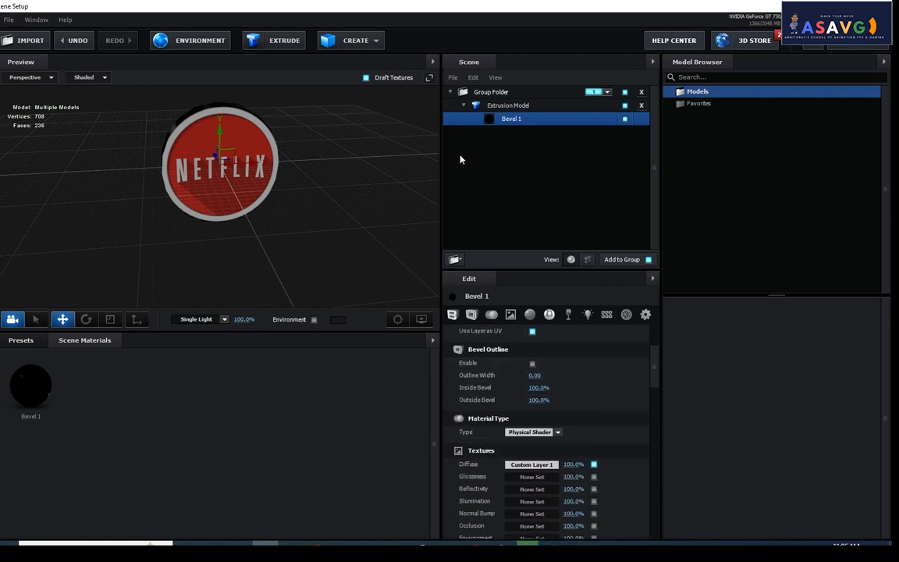
click(507, 106)
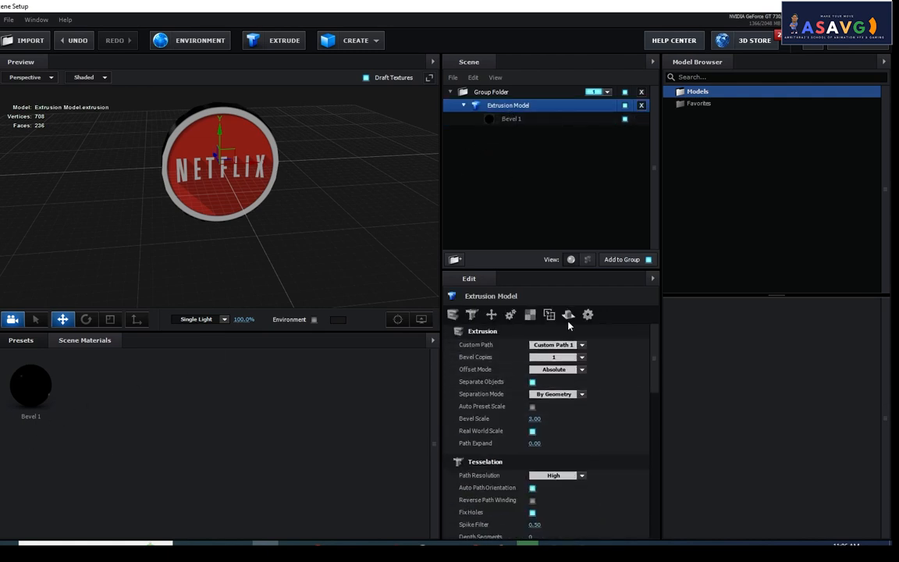
scroll(604, 466, down, 1)
scroll(604, 466, down, 1)
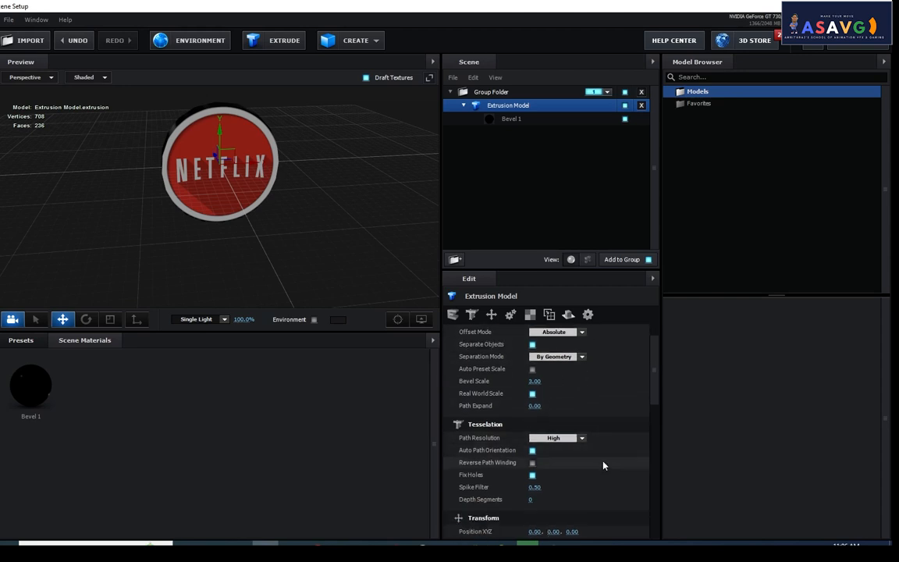
click(27, 399)
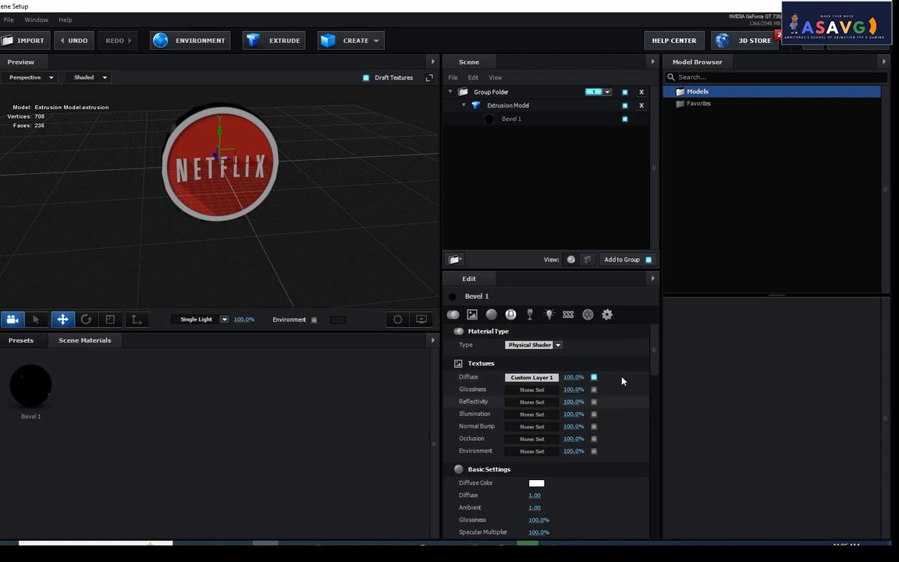
click(594, 377)
click(594, 377)
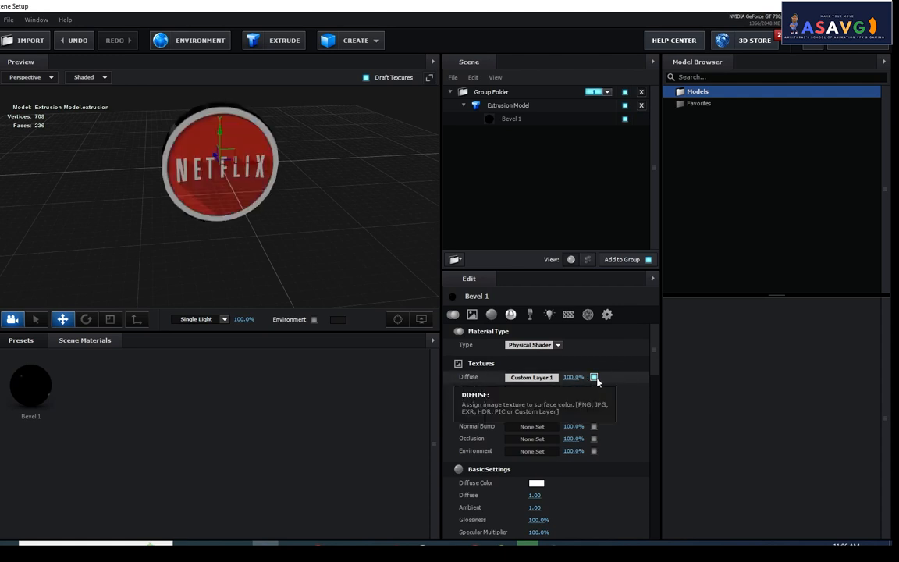
scroll(612, 428, down, 6)
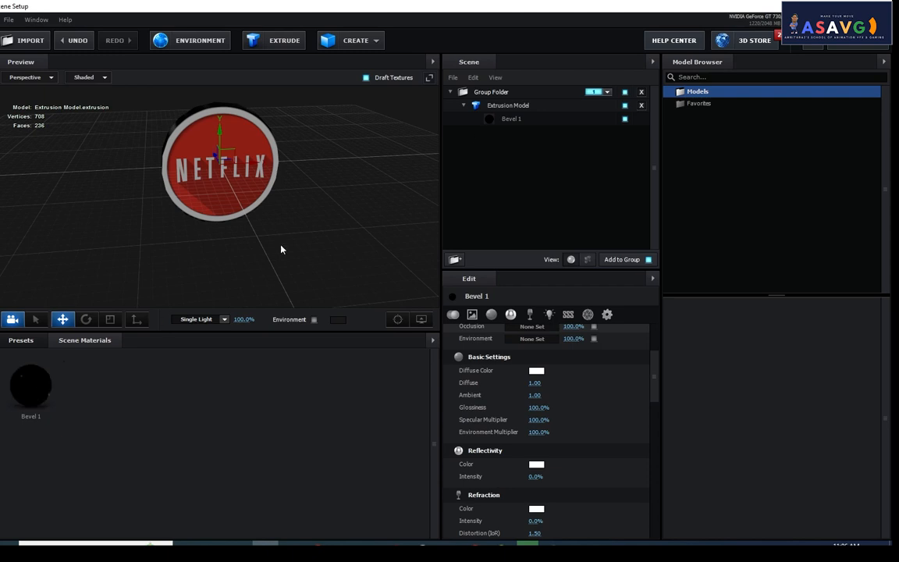
click(504, 106)
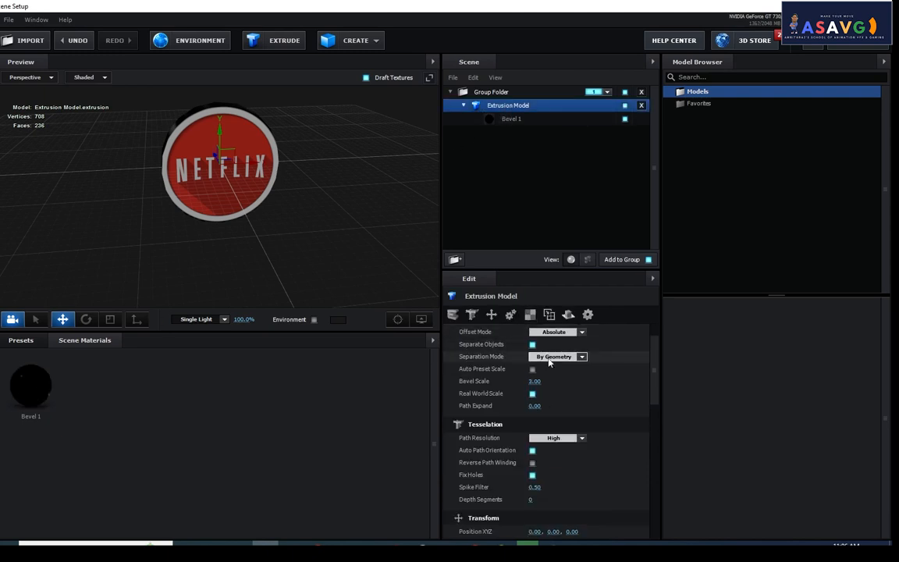
scroll(583, 388, up, 2)
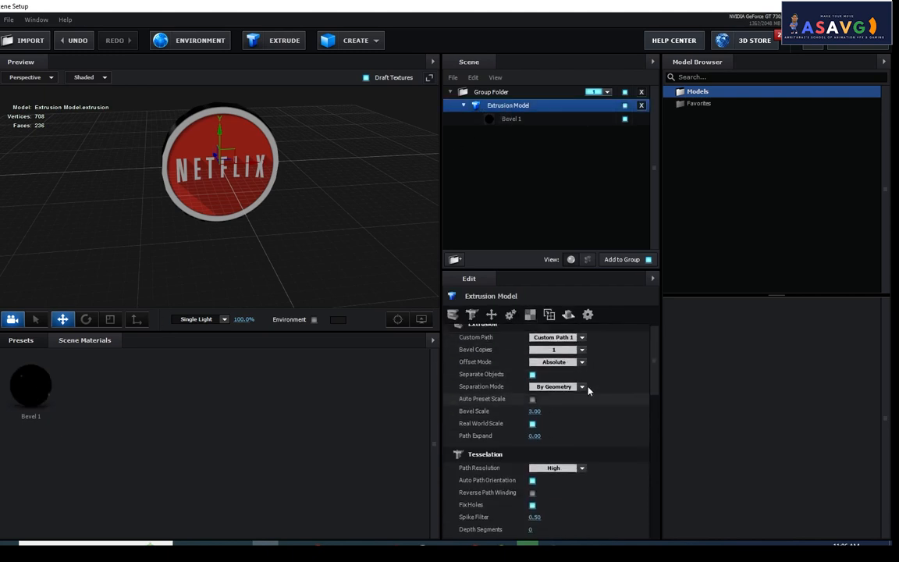
Try the Bevel Outline option and the inside bevel amount on Bevel 1.
click(506, 120)
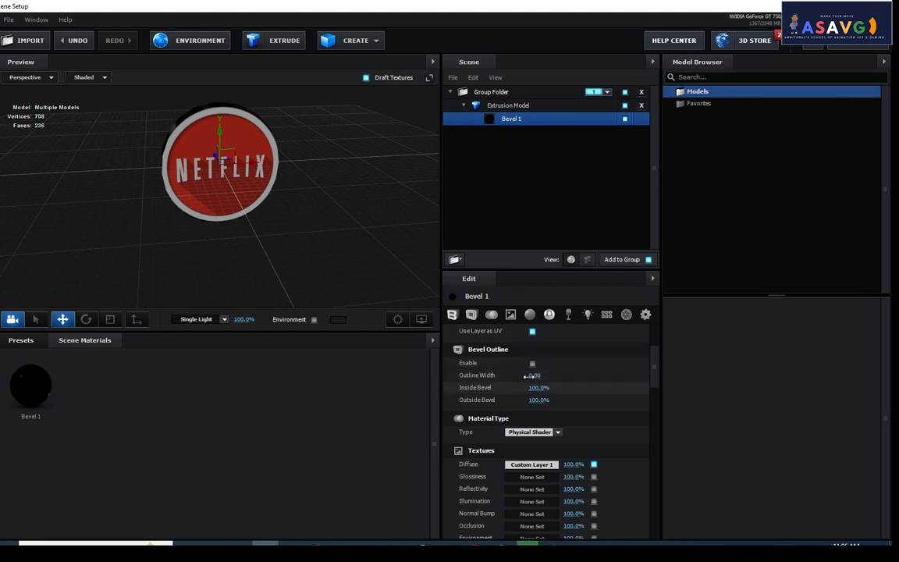
click(532, 364)
click(532, 363)
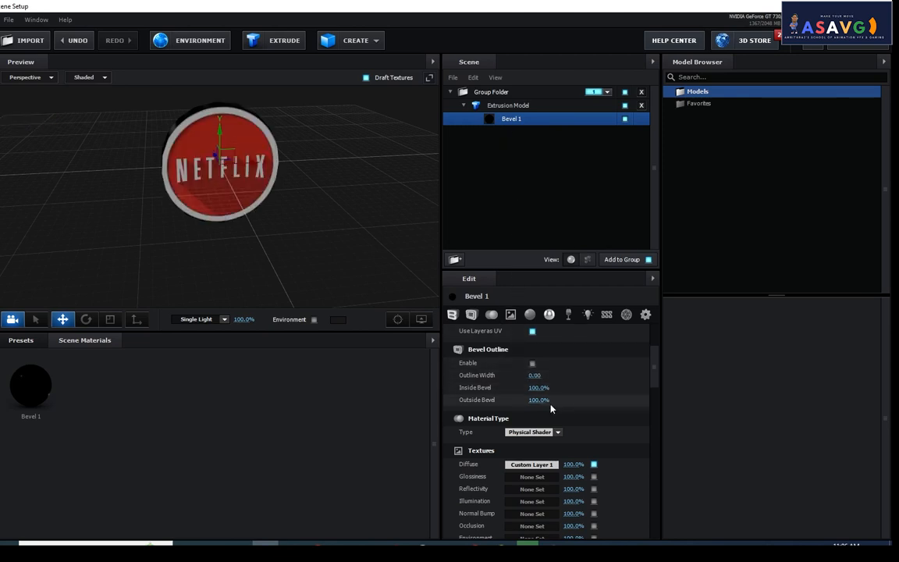
drag(539, 388, 566, 387)
scroll(585, 388, down, 3)
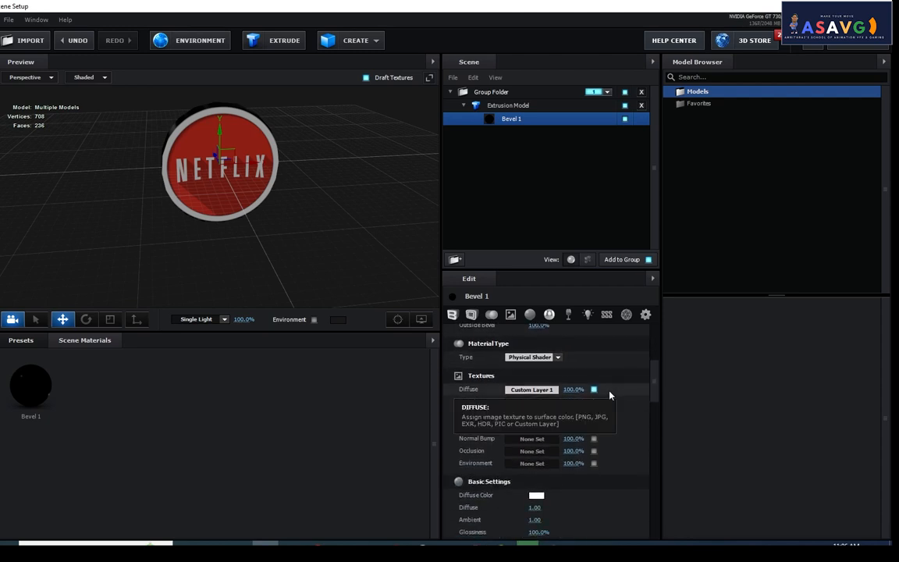
Replace the scene's environment texture with Custom Layer 10.
click(217, 234)
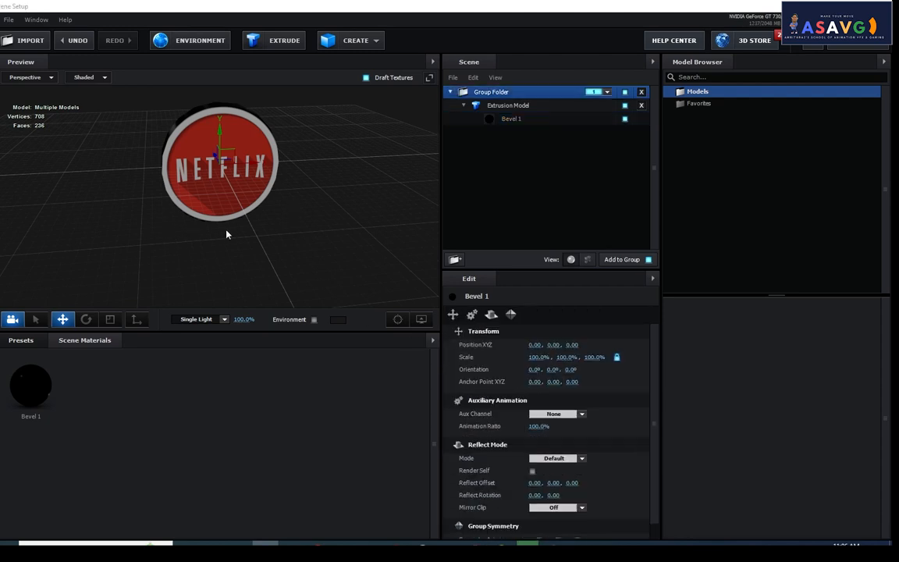
drag(177, 233, 226, 211)
click(205, 41)
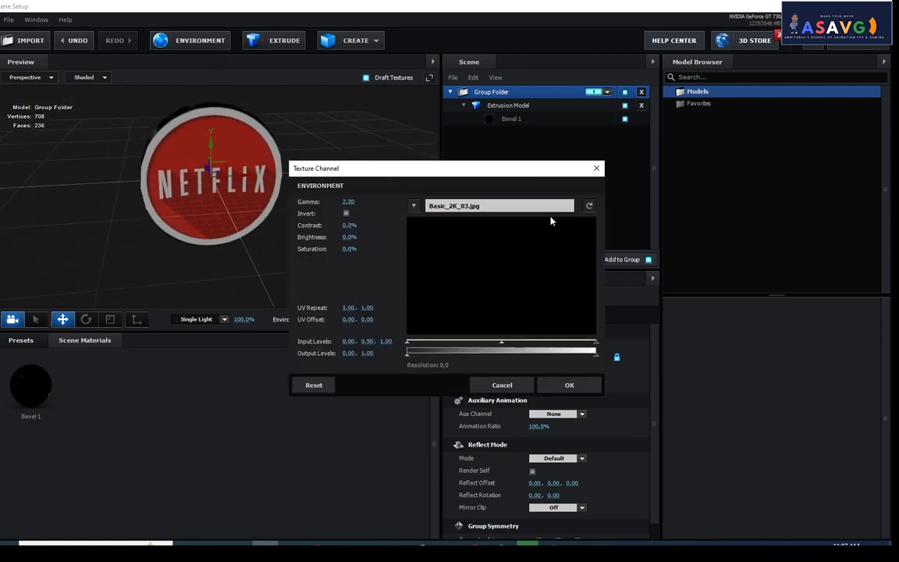
click(413, 205)
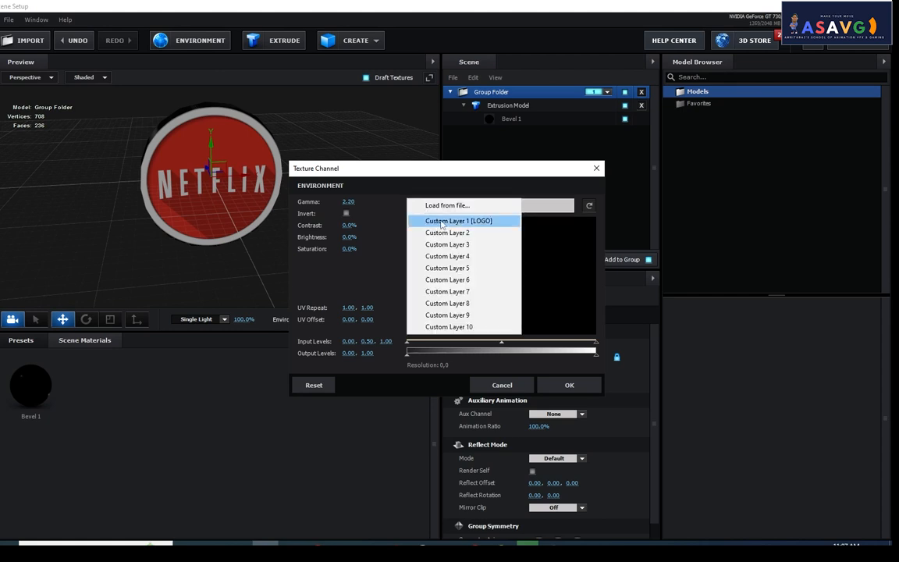
click(443, 245)
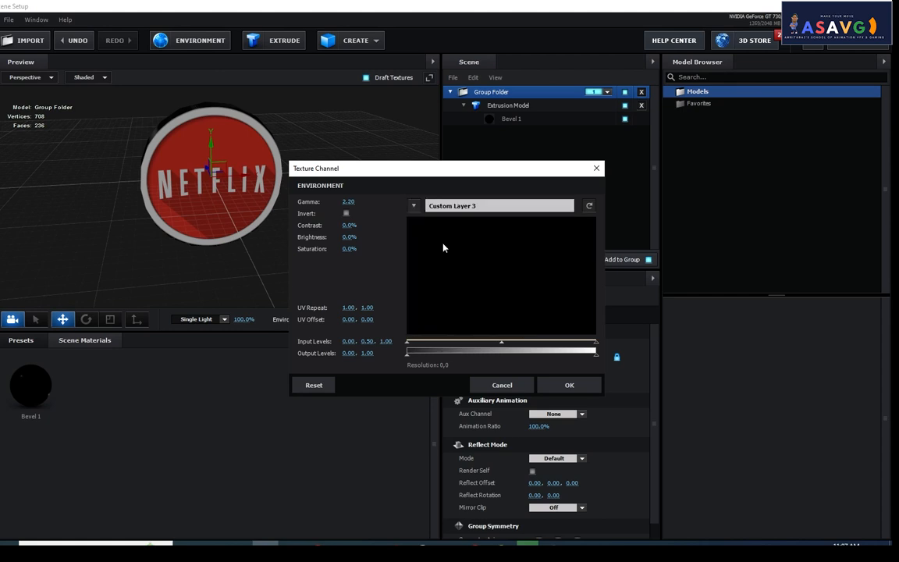
click(414, 205)
click(459, 327)
click(569, 385)
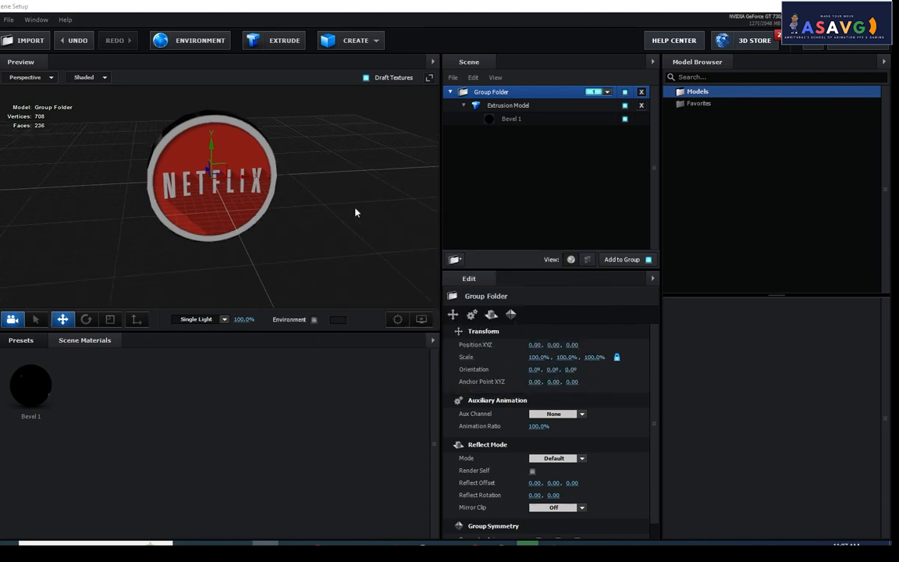
Compare the preview of the Netflix coin with the environment display on and off.
mouse_move(348, 213)
mouse_down()
mouse_move(329, 203)
mouse_move(343, 209)
mouse_up()
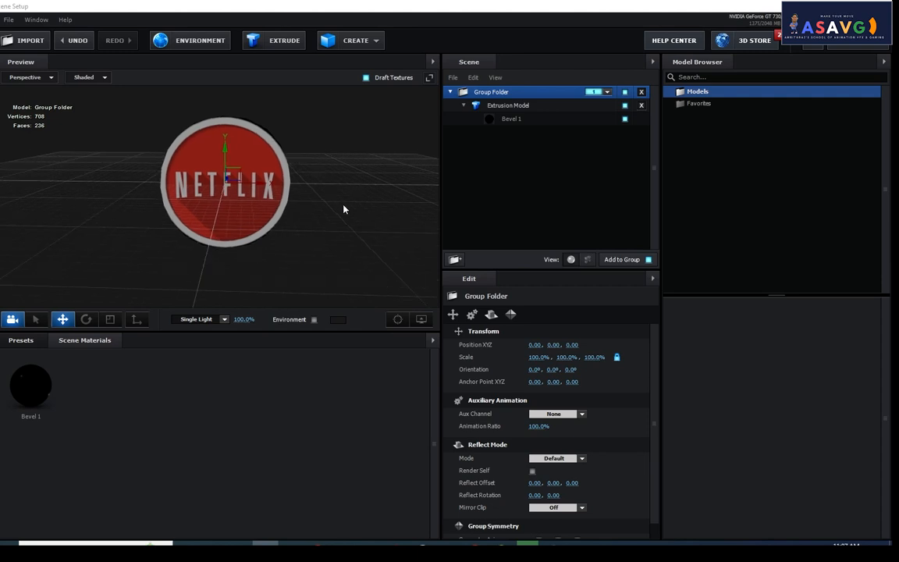
click(314, 320)
click(314, 320)
click(314, 320)
click(314, 320)
click(316, 321)
click(317, 321)
Raise the preview's Single Light intensity to 241% and accept the scene setup to return to After Effects.
drag(240, 320, 324, 330)
drag(112, 220, 130, 213)
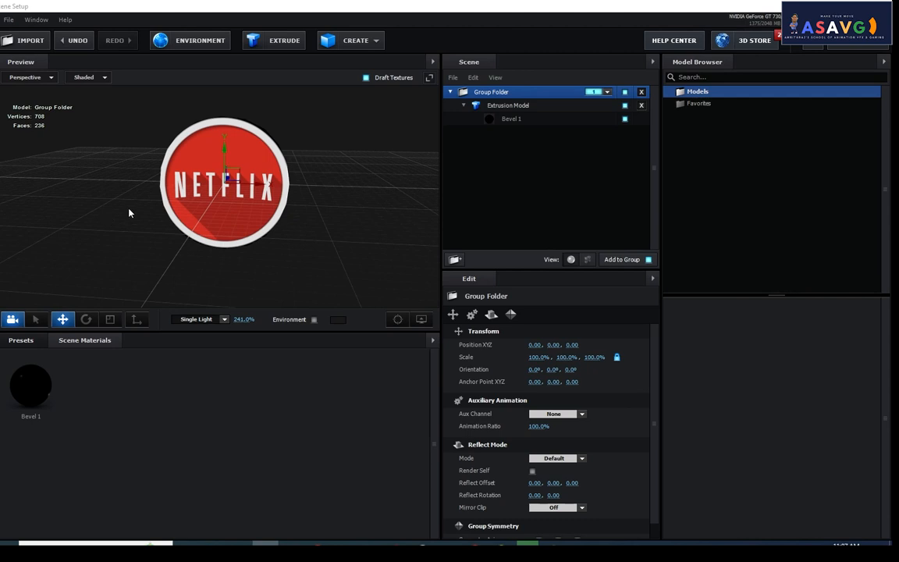
click(857, 49)
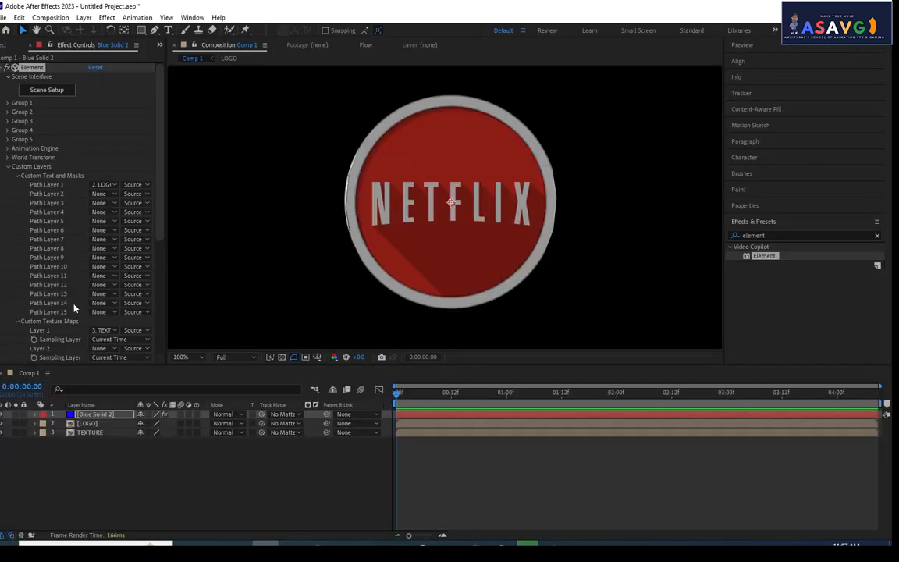
Compare the composition at 50% magnification with the Blue Solid 2 layer hidden and shown.
key(comma)
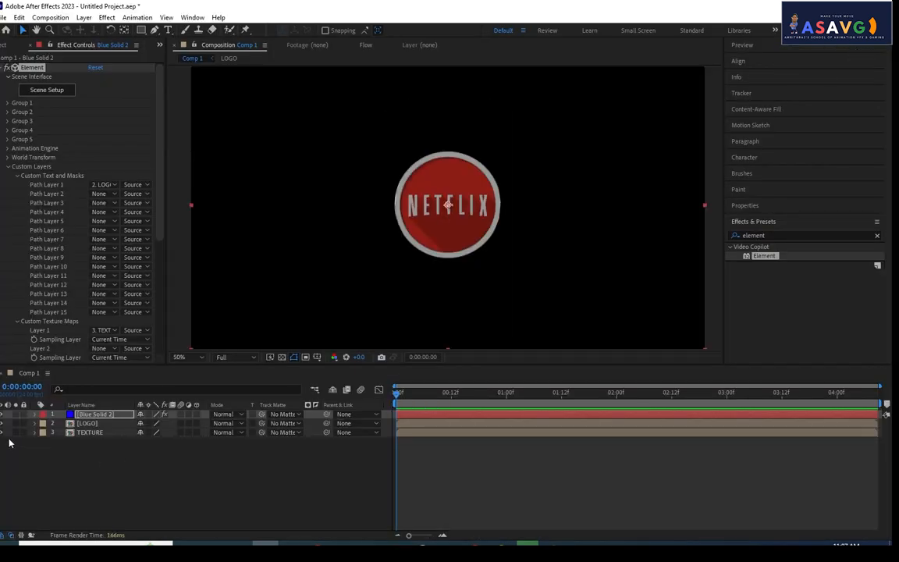
click(3, 415)
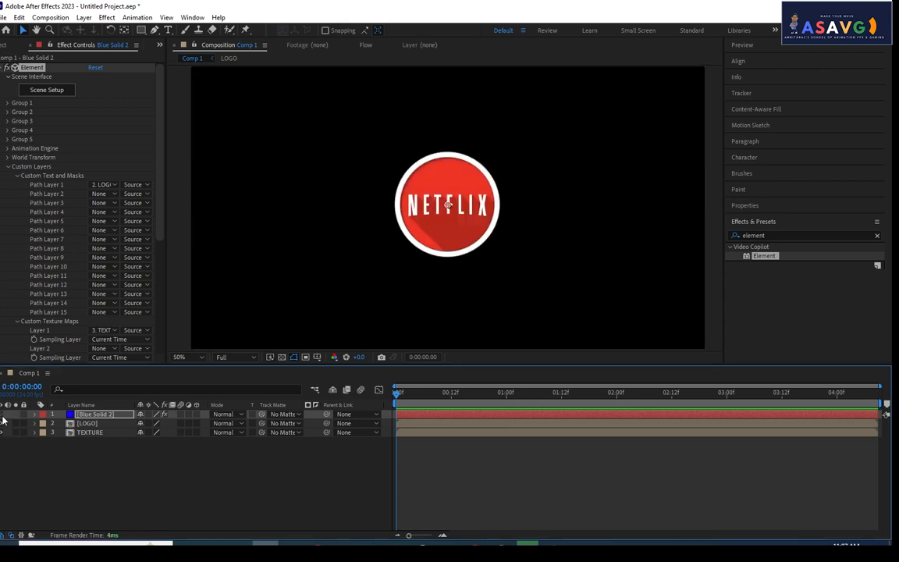
click(3, 415)
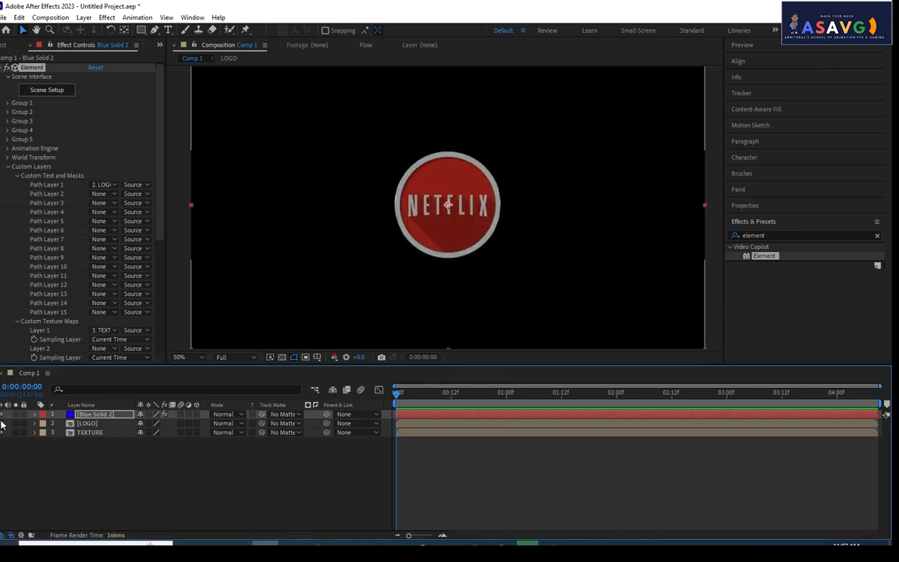
Hide the Blue Solid 2 layer to inspect the flat LOGO artwork beneath it, and show the layer again.
click(2, 415)
click(92, 416)
mouse_move(440, 245)
mouse_down()
mouse_move(594, 243)
mouse_move(566, 215)
mouse_move(352, 238)
mouse_move(482, 246)
mouse_move(443, 252)
mouse_move(443, 226)
mouse_up()
key(ctrl+z)
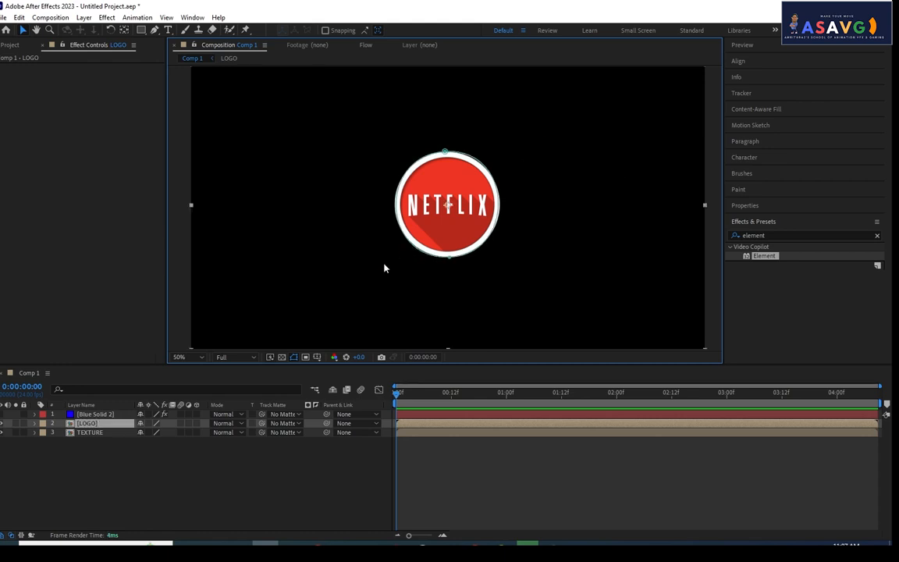
click(1, 415)
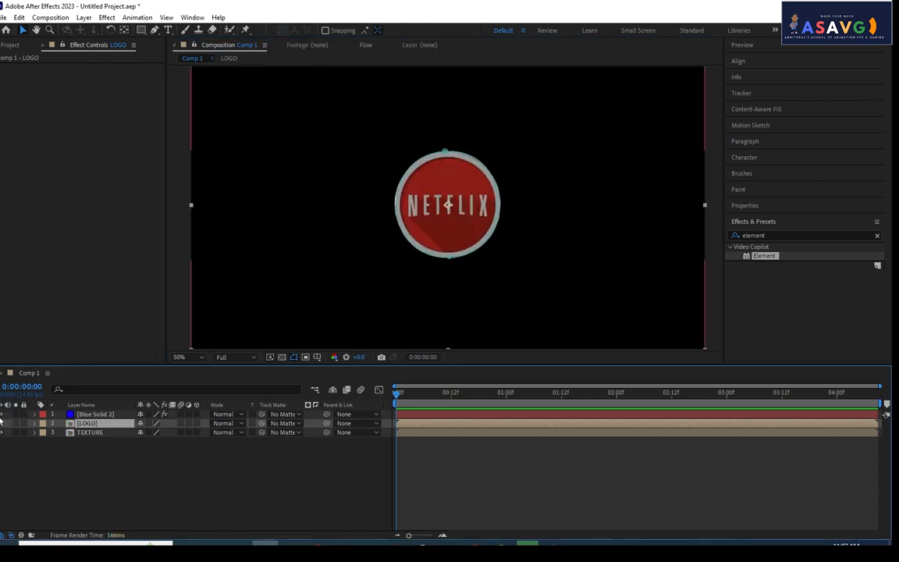
Hide the LOGO and TEXTURE layers so only the Element 3D coin on Blue Solid 2 is displayed.
click(89, 415)
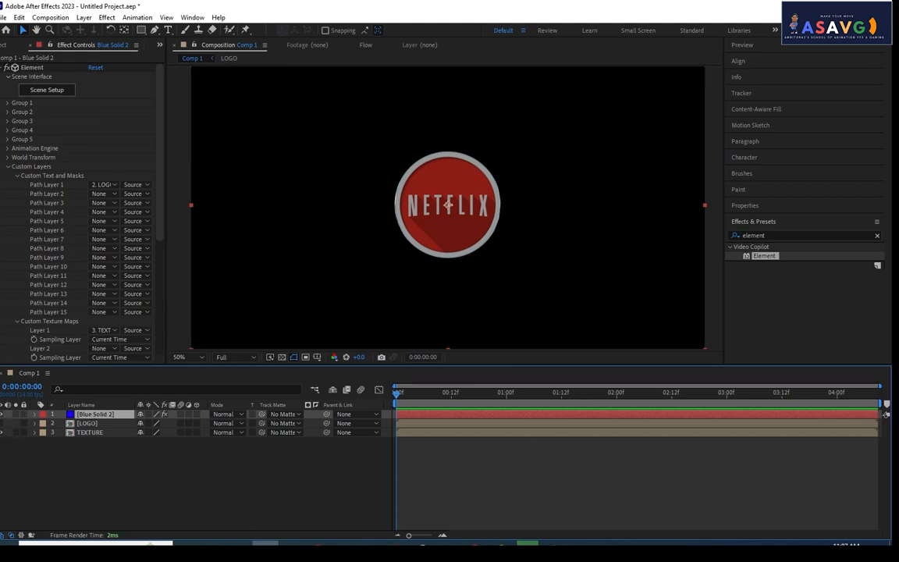
click(404, 247)
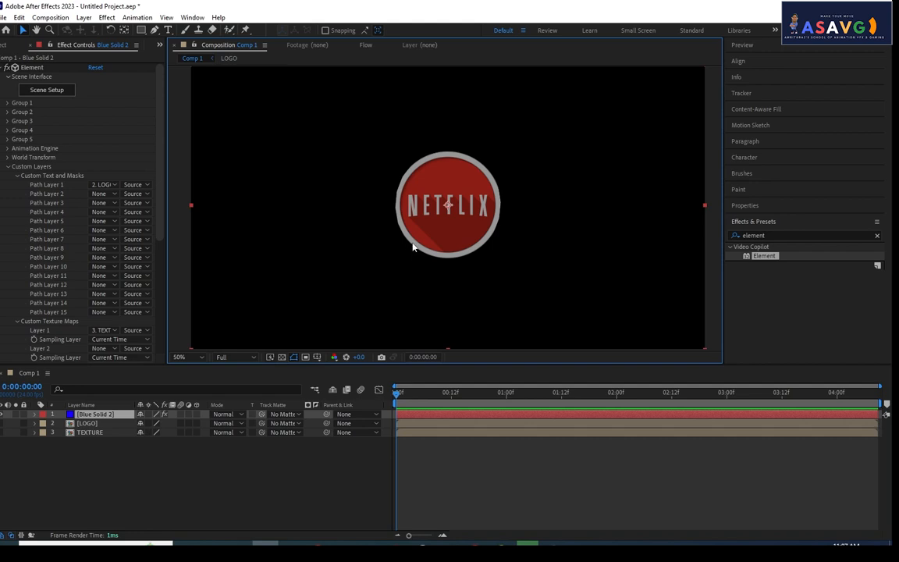
Add a two-node camera named Camera 1 with the 35mm preset to the composition.
right_click(113, 462)
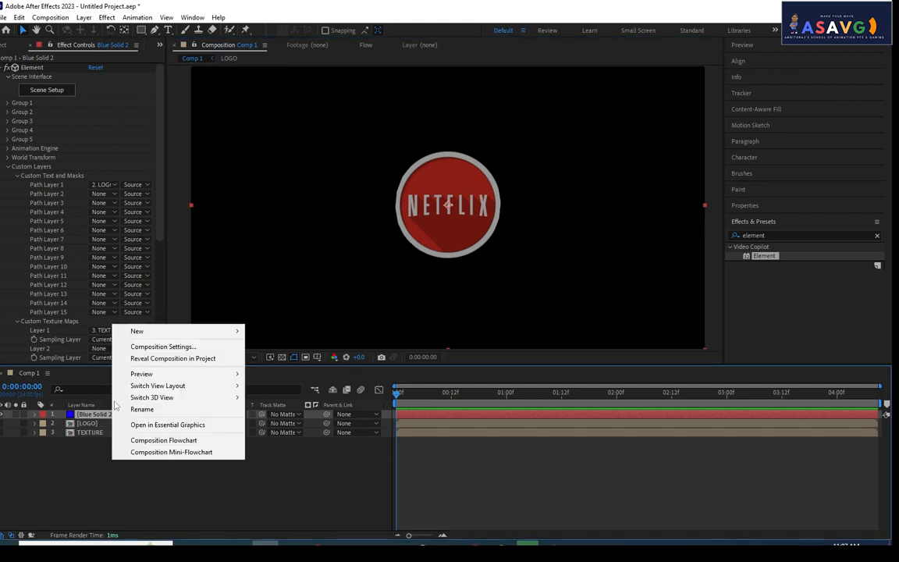
click(92, 508)
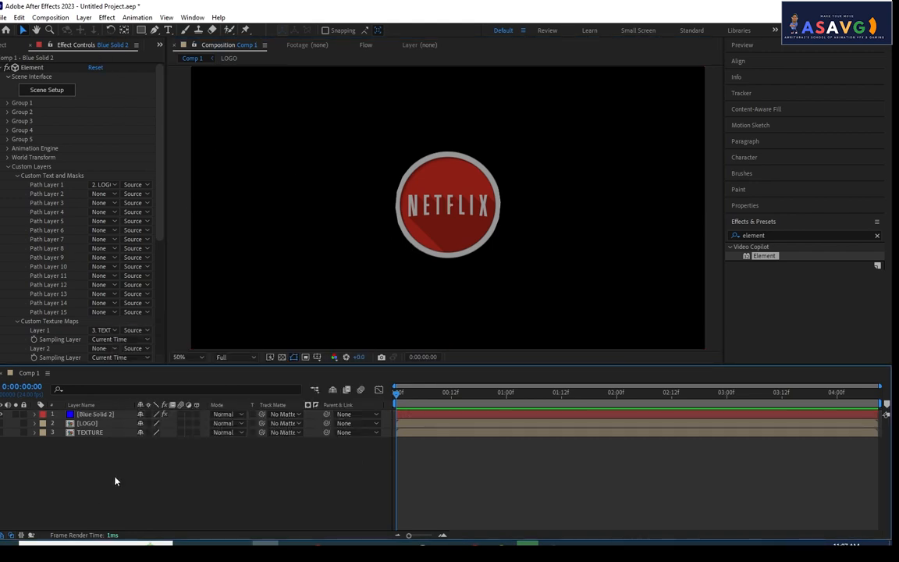
right_click(115, 481)
mouse_move(144, 349)
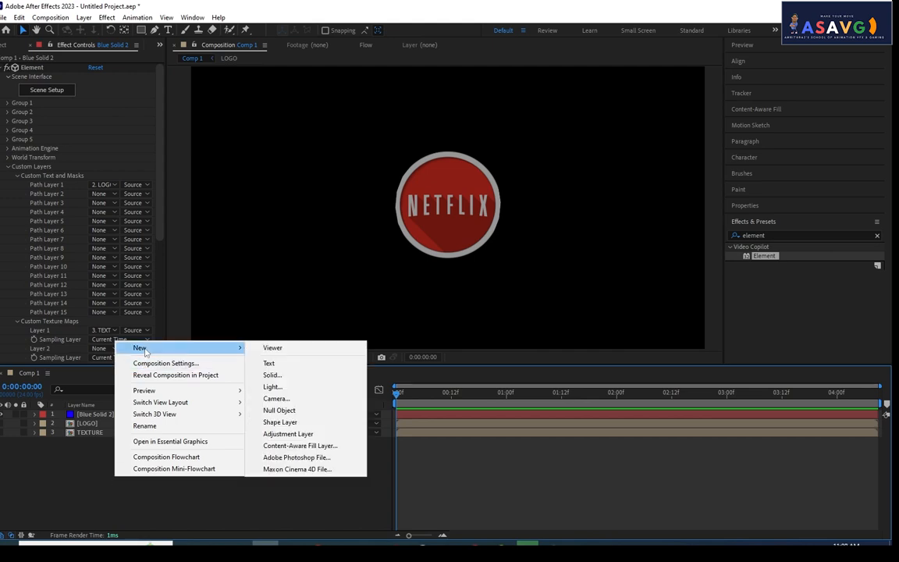
click(276, 398)
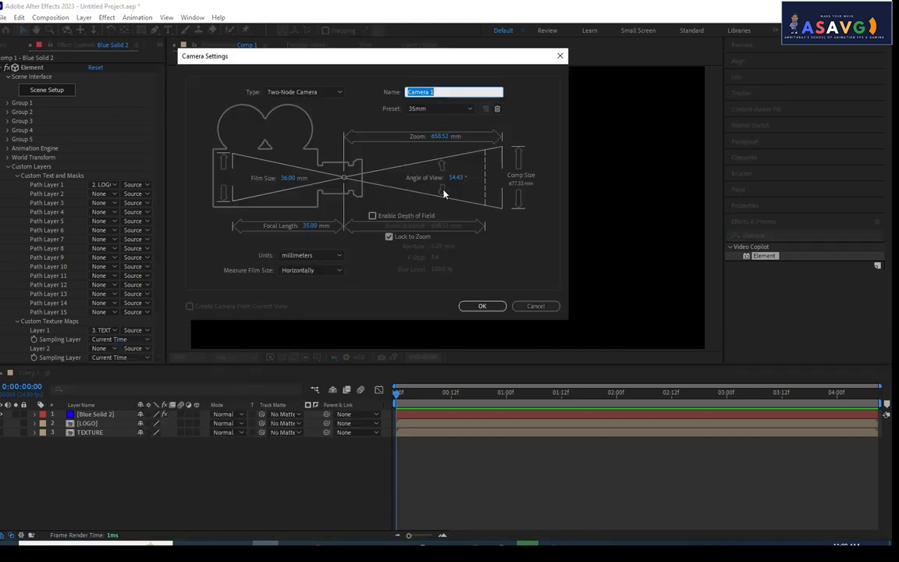
click(481, 305)
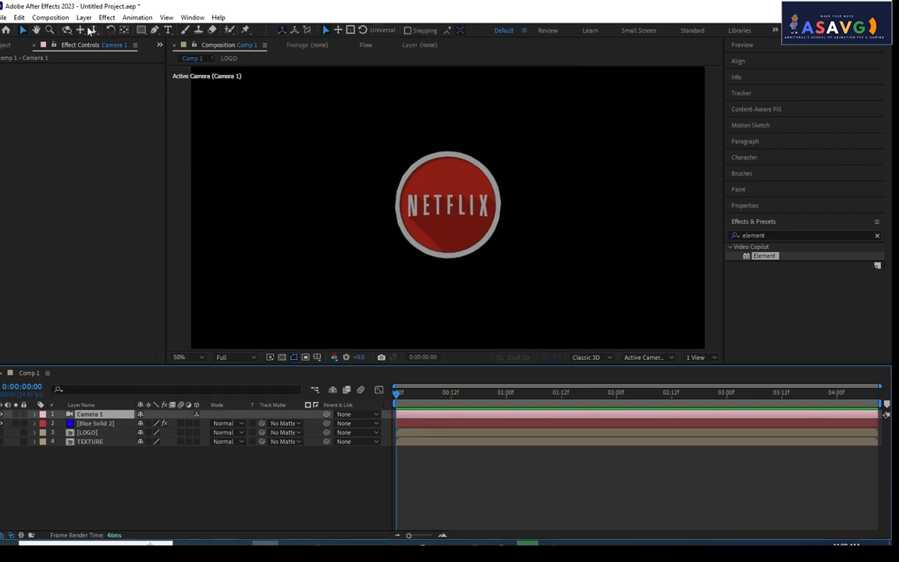
Orbit Camera 1 with the Orbit Around Cursor tool to view the Netflix coin at an angle.
click(67, 30)
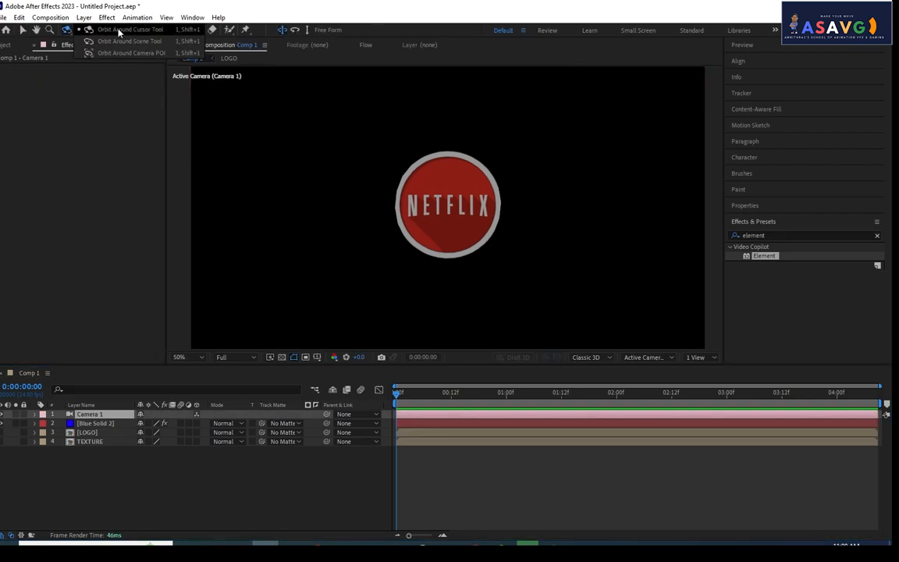
click(119, 31)
drag(350, 204, 320, 203)
scroll(418, 234, up, 1)
scroll(419, 235, up, 1)
scroll(419, 239, down, 1)
scroll(381, 228, down, 1)
mouse_move(396, 253)
mouse_down()
mouse_move(393, 238)
mouse_move(381, 251)
mouse_up()
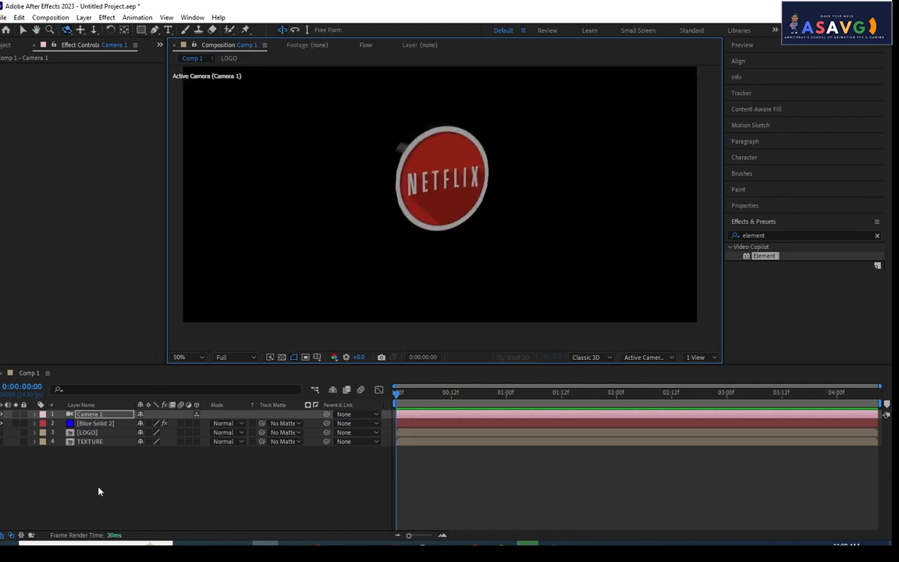
Create a 1920 × 1080 px solid coloured gray by sampling the coin's rim.
right_click(100, 484)
mouse_move(164, 352)
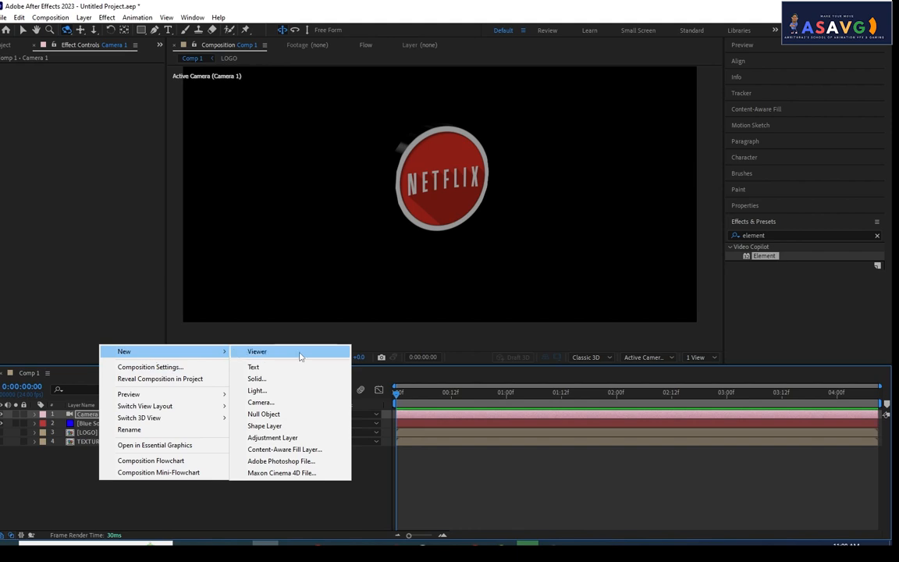
click(263, 378)
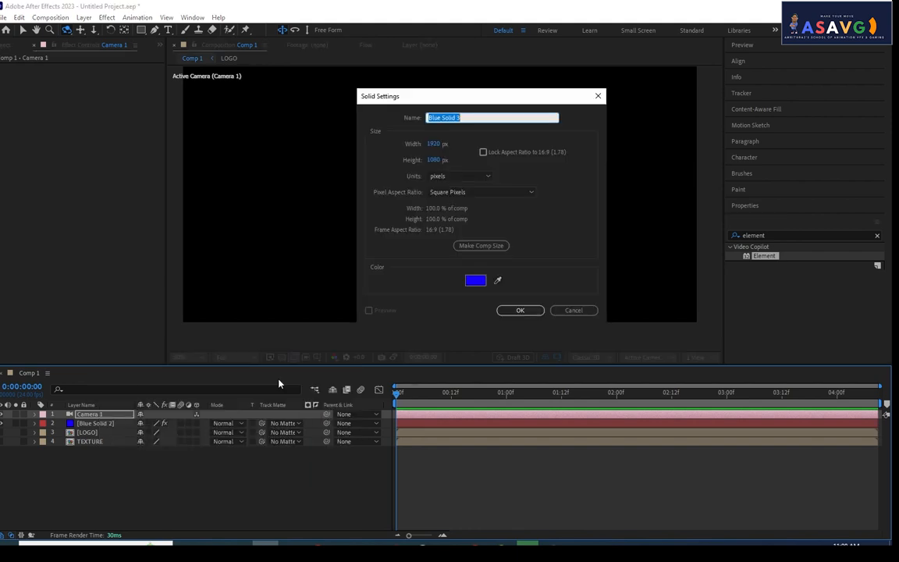
click(475, 280)
click(789, 231)
drag(494, 102, 779, 96)
click(784, 275)
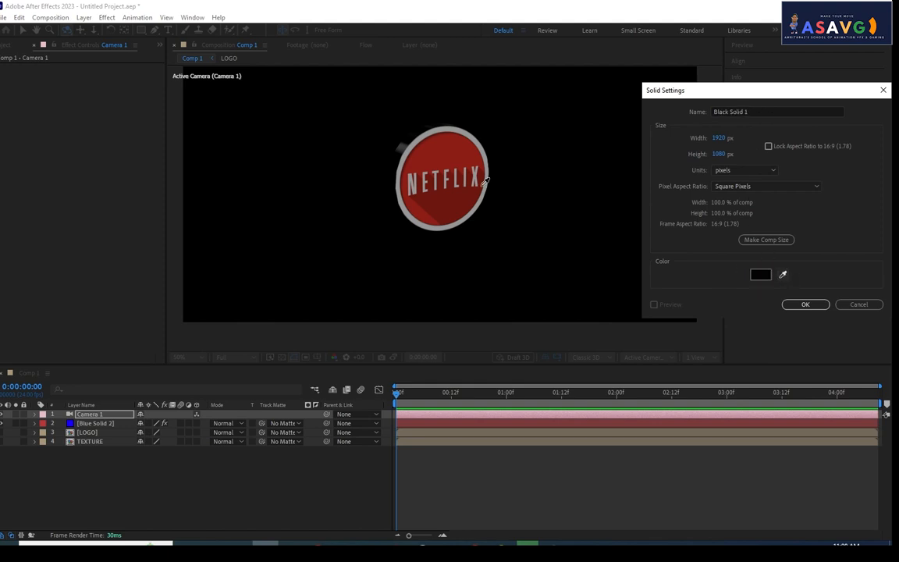
click(439, 130)
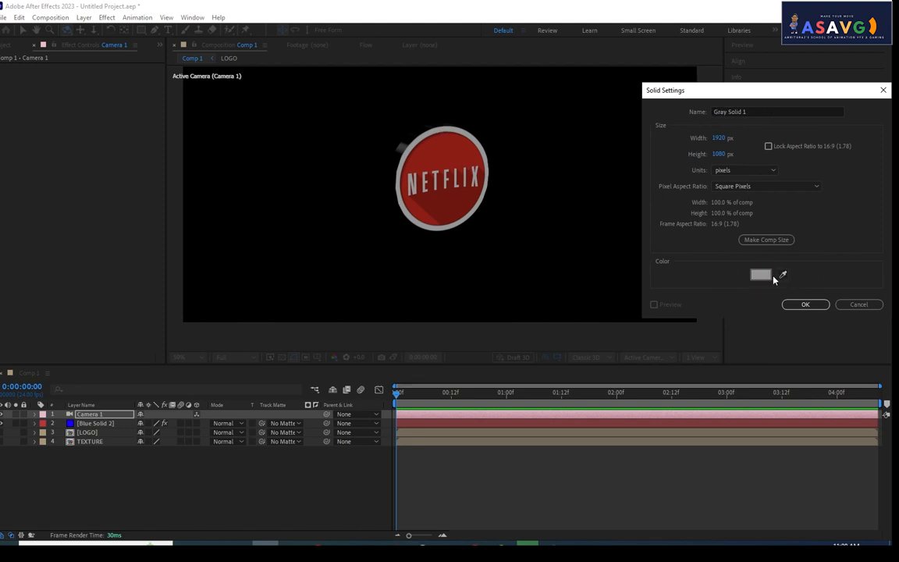
click(806, 304)
Place Gray Solid 1 beneath all other layers and orbit the camera to reveal the coin's black extruded side.
drag(97, 420, 112, 474)
scroll(430, 147, up, 1)
scroll(431, 148, down, 1)
mouse_move(431, 179)
mouse_down()
mouse_move(472, 172)
mouse_move(443, 188)
mouse_up()
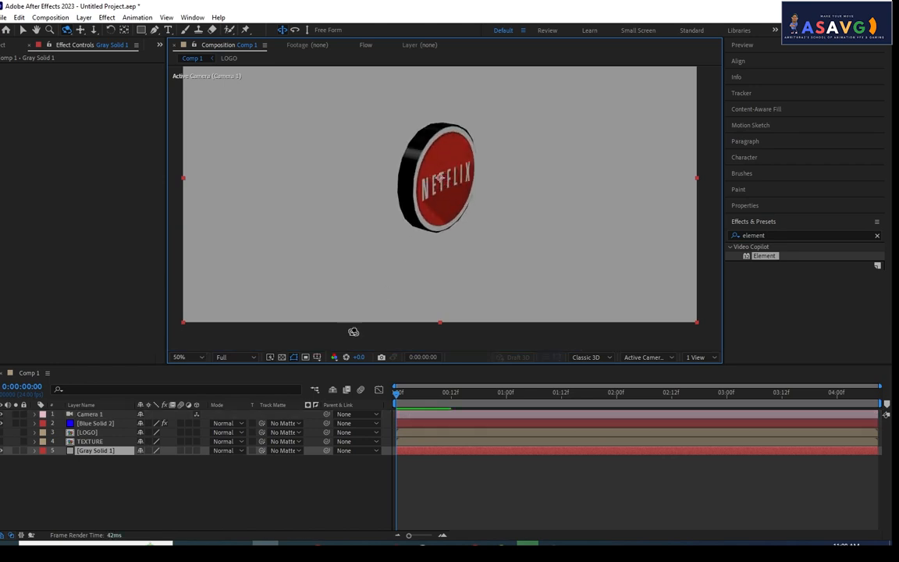
Shift the Blue Solid 2 layer's horizontal position so the coin sits further right in the frame.
click(93, 423)
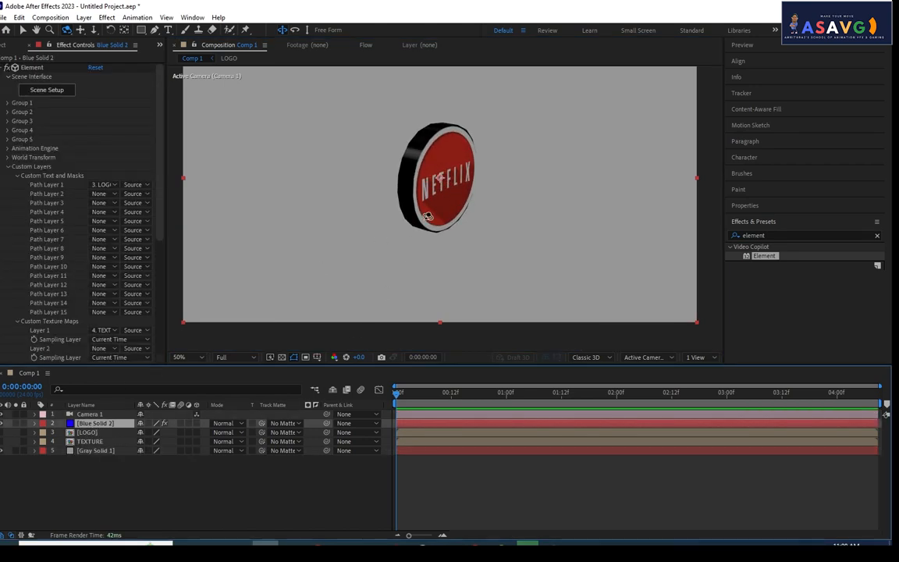
key(p)
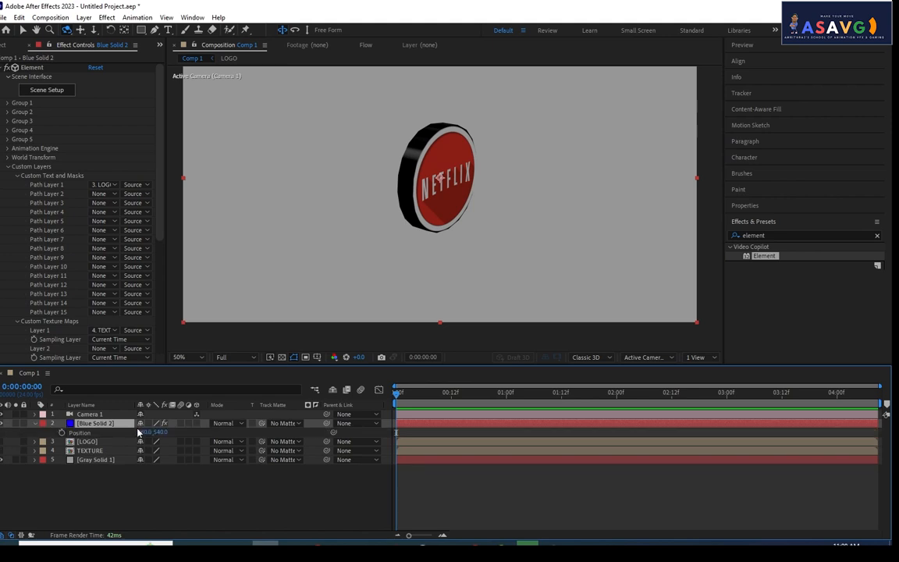
drag(157, 437, 266, 436)
Set the Blue Solid 2 layer's rotation to -21°.
key(r)
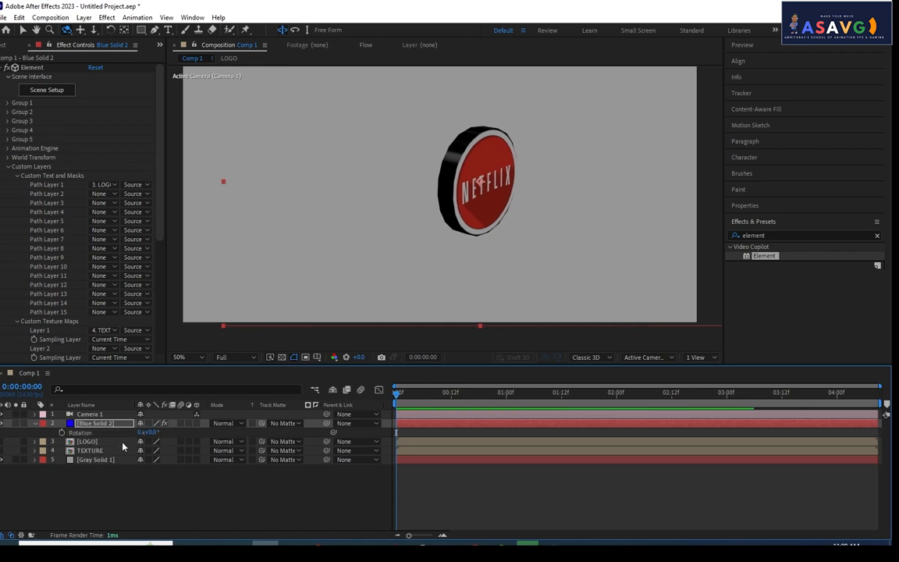
mouse_move(149, 434)
mouse_down()
mouse_move(176, 433)
mouse_move(143, 433)
mouse_up()
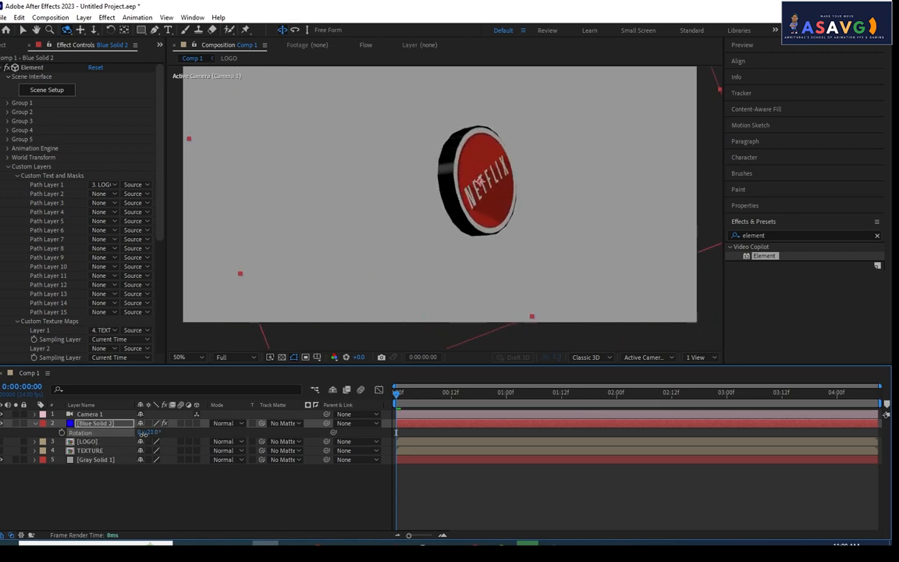
key(z)
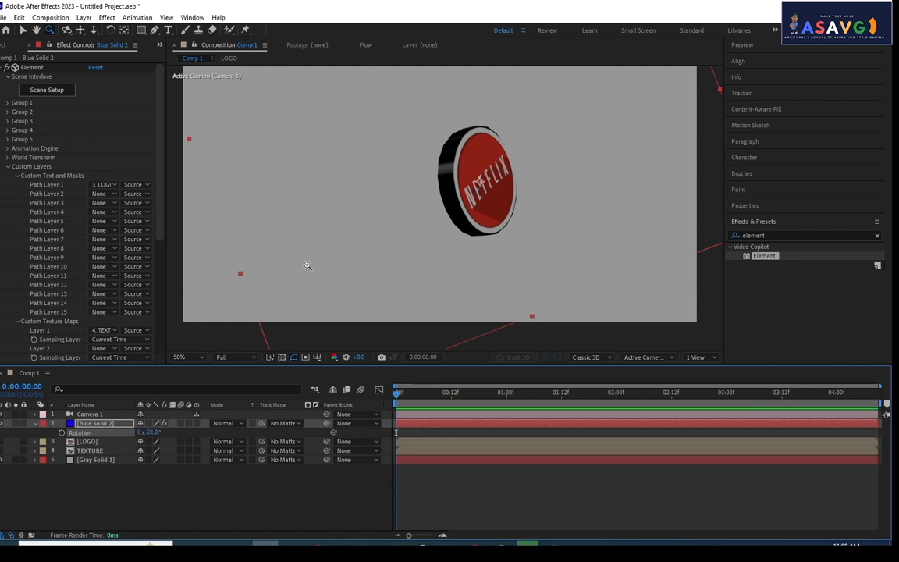
Try Blue Solid 2 as a 3D layer with a 10° X Rotation and a shifted position, and return it to 2D.
click(198, 424)
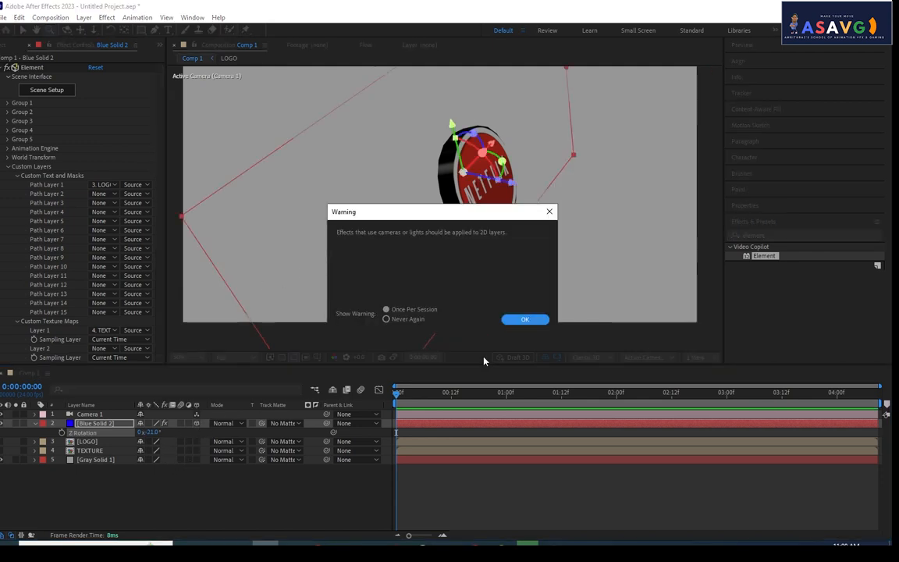
click(526, 321)
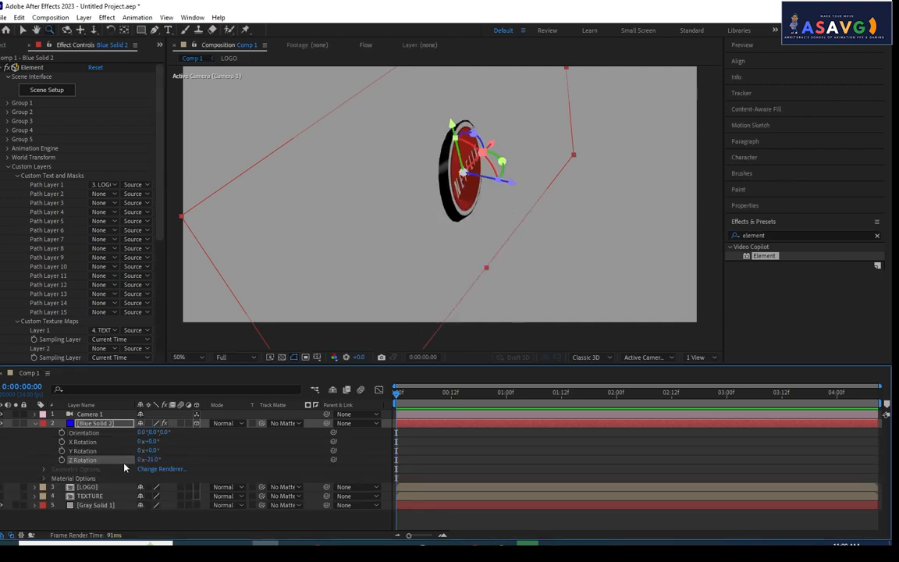
mouse_move(149, 442)
mouse_down()
mouse_move(160, 441)
mouse_move(154, 439)
mouse_up()
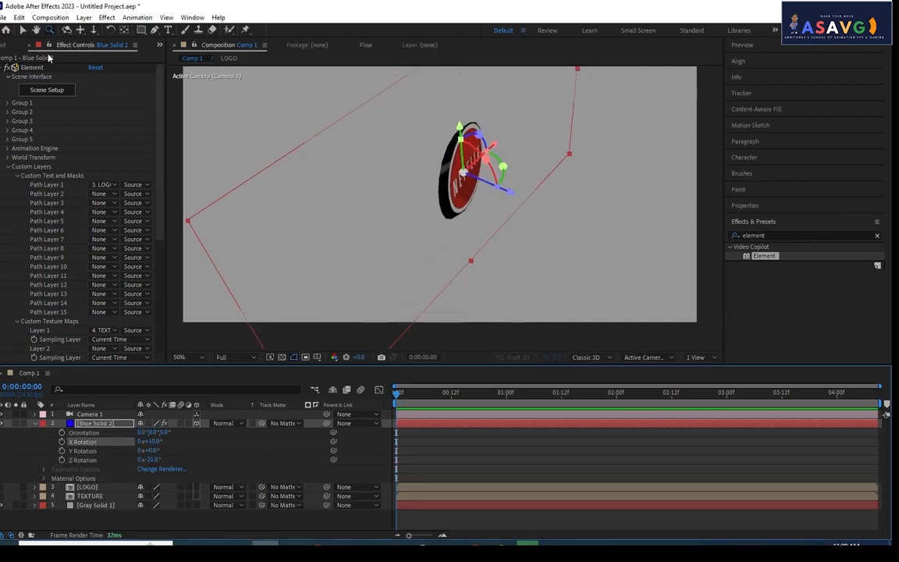
click(22, 30)
drag(509, 191, 491, 183)
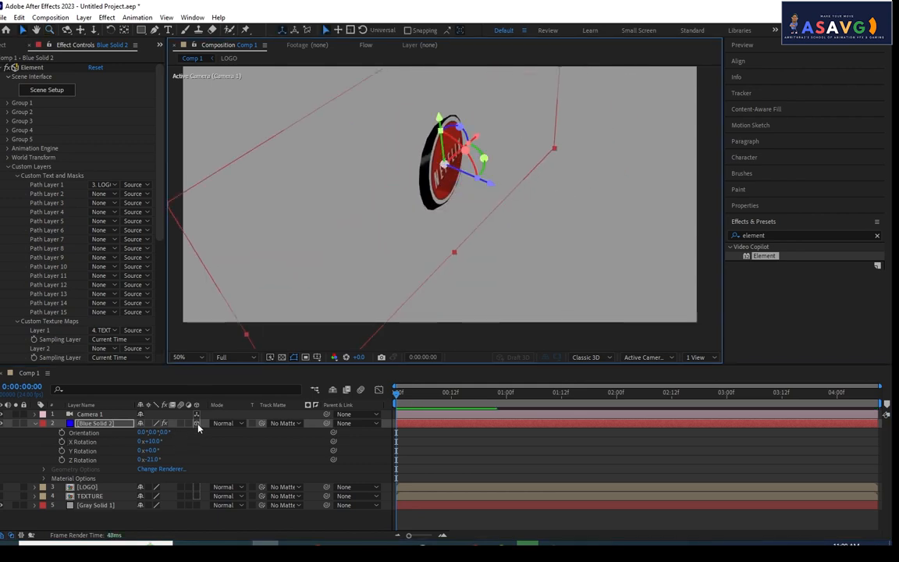
click(197, 423)
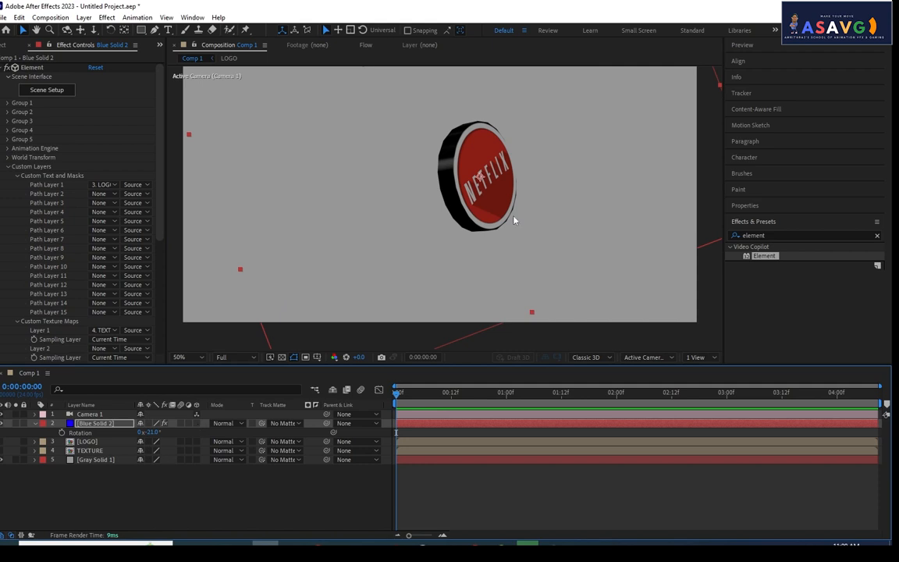
Set the Blue Solid 2 layer's rotation to 2° and check the coin in the composition view.
click(86, 424)
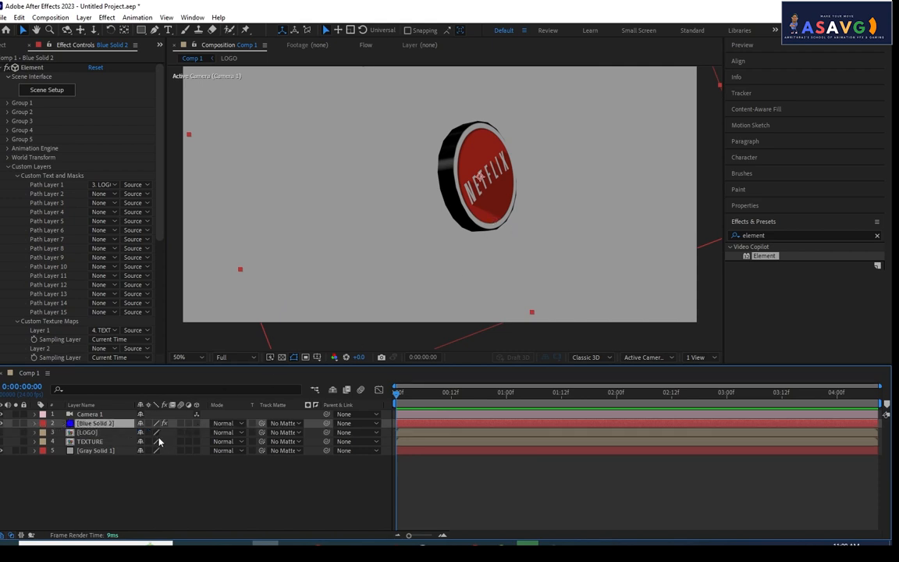
drag(153, 437, 154, 435)
drag(454, 247, 405, 232)
scroll(427, 253, up, 2)
scroll(428, 252, down, 2)
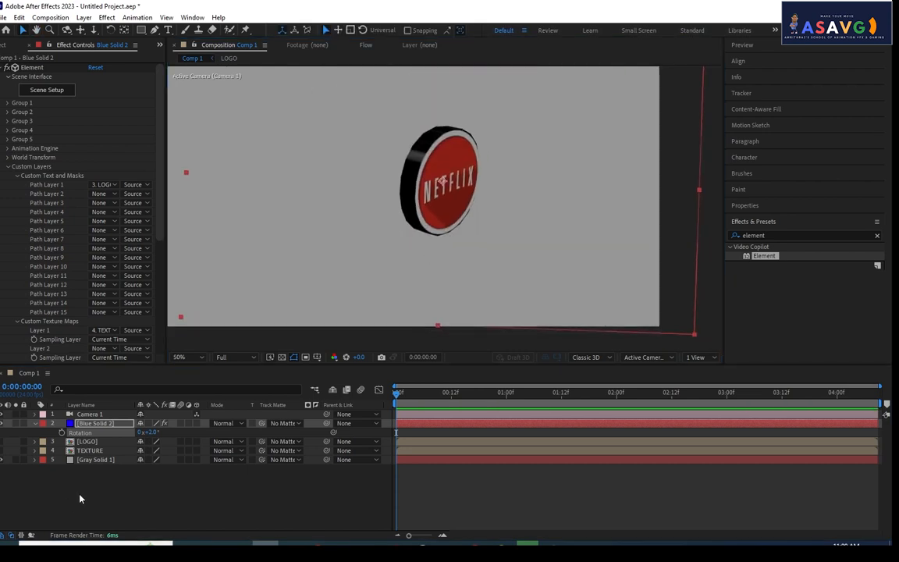
Find the Gradient Ramp effect and apply it to the Gray Solid 1 background layer.
click(96, 460)
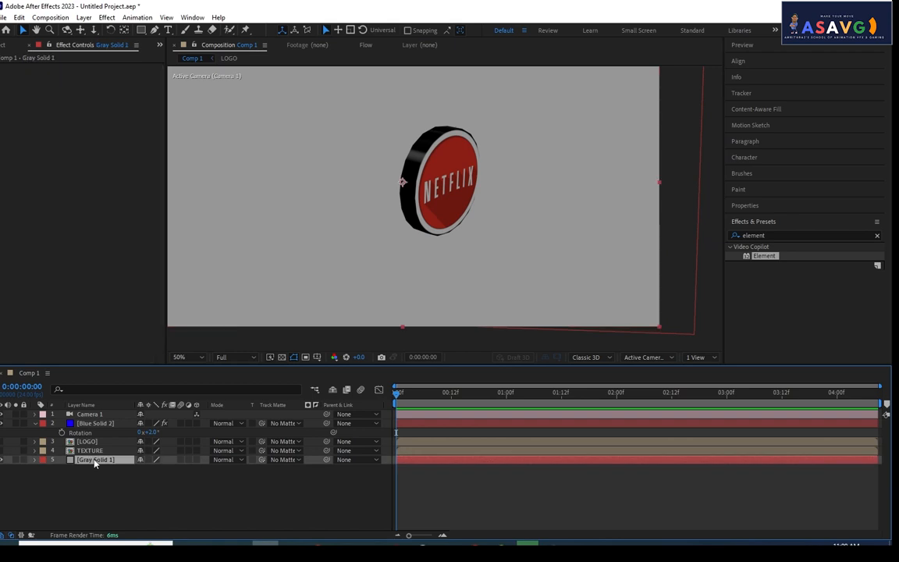
click(761, 234)
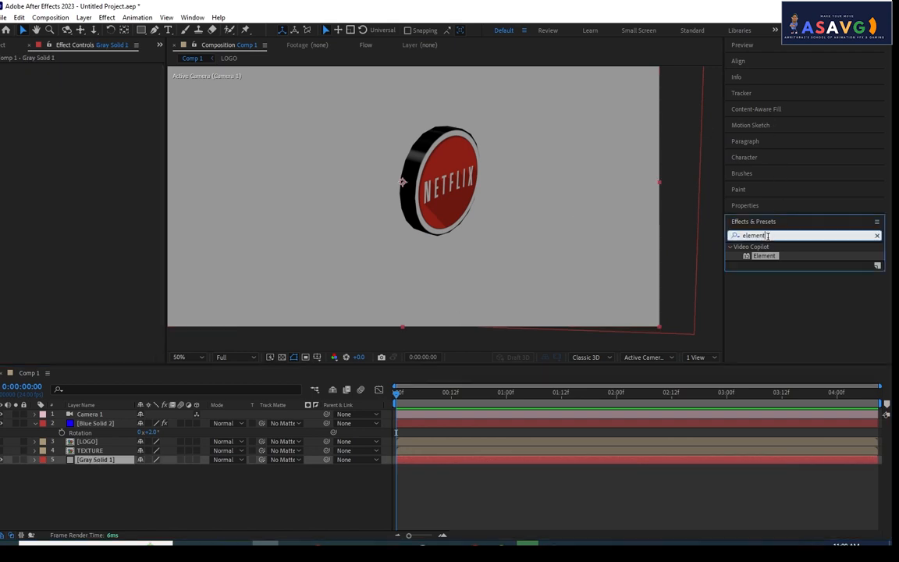
key(BackSpace)
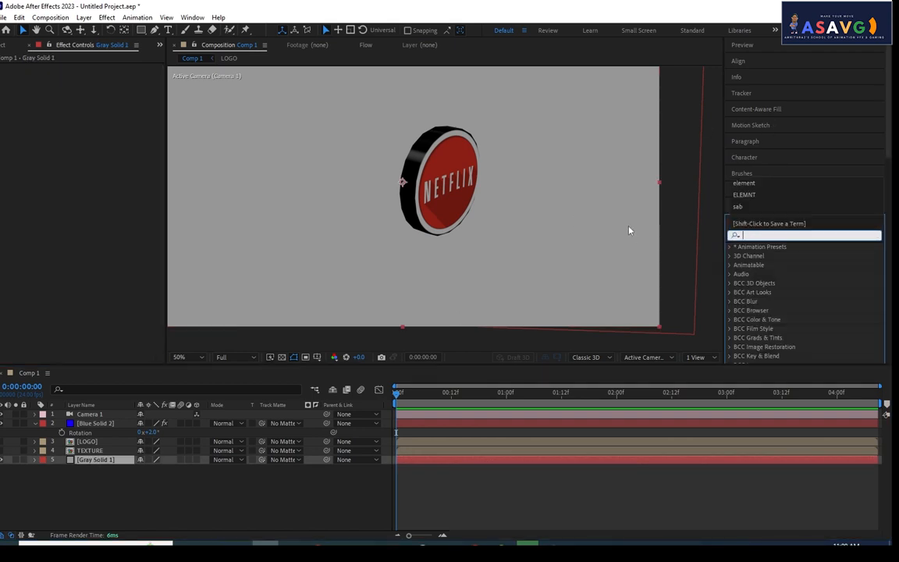
text(gra)
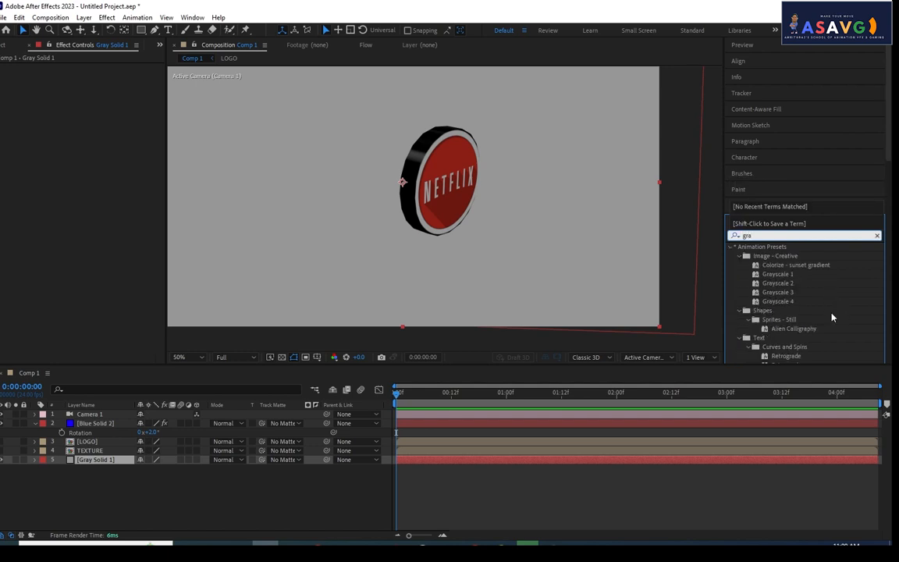
text(id)
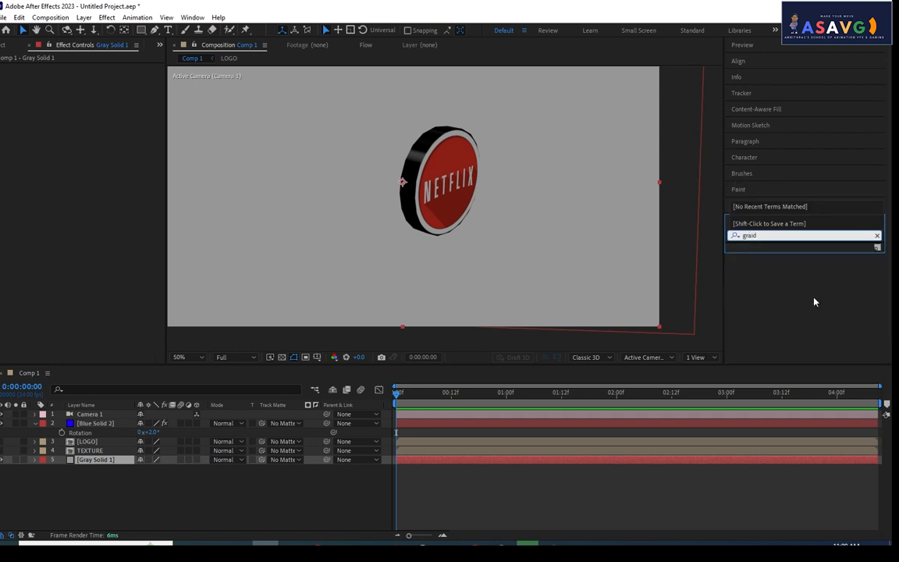
key(BackSpace)
key(BackSpace)
scroll(814, 301, down, 8)
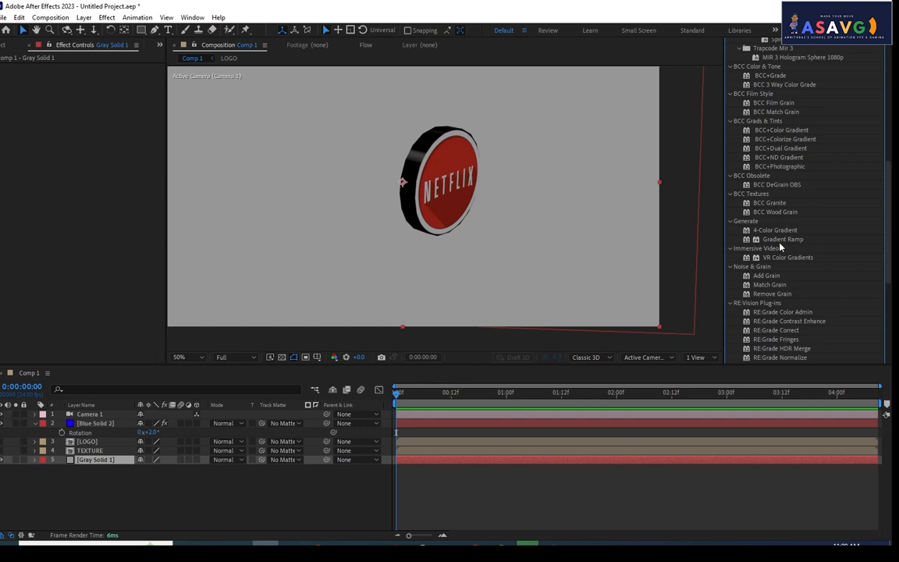
drag(780, 240, 90, 459)
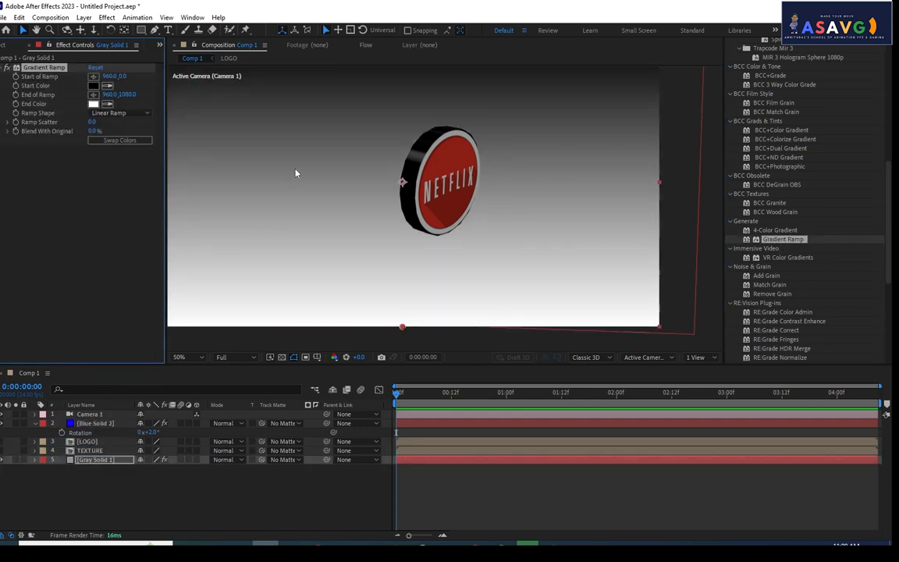
Set the Gradient Ramp's start color to pale pink F3C9C9 and its end color to dark red.
click(95, 86)
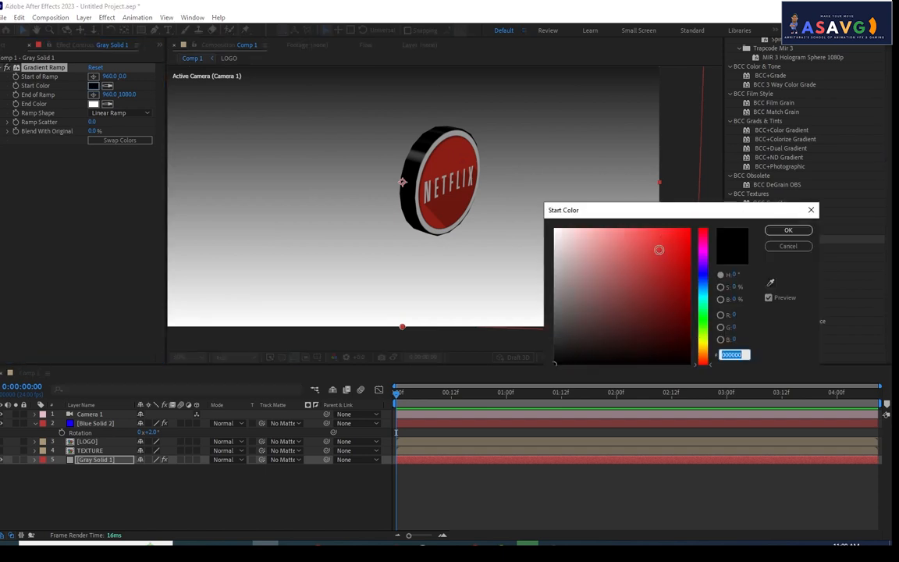
click(577, 234)
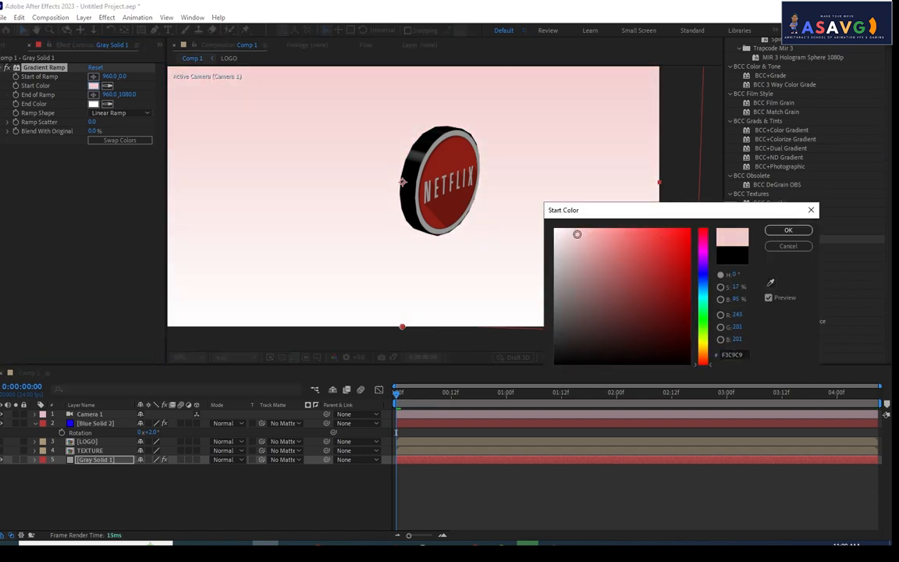
click(786, 231)
click(95, 104)
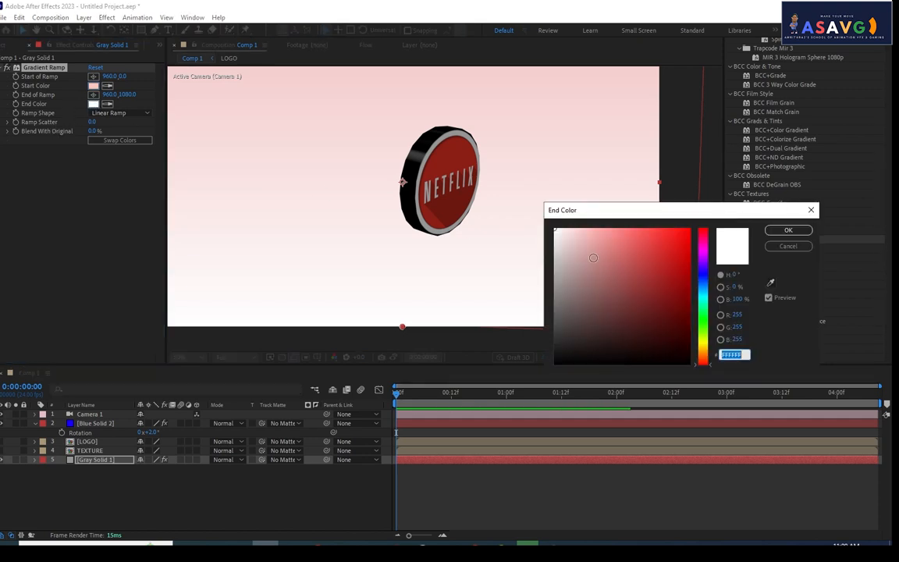
click(644, 287)
drag(642, 291, 642, 291)
click(788, 231)
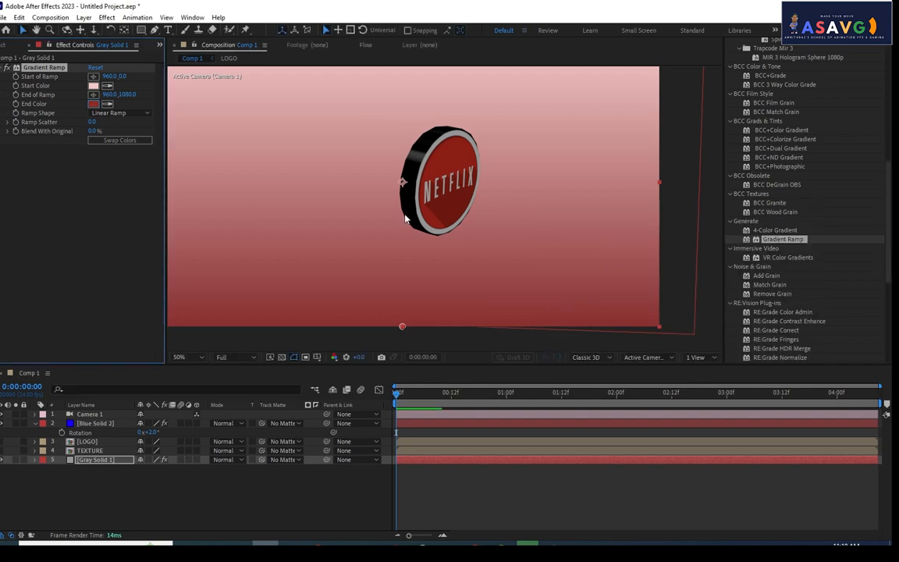
Make the gradient a Radial Ramp with 1.3 scatter and 42% blend with original, and swap its colors.
click(116, 113)
click(114, 138)
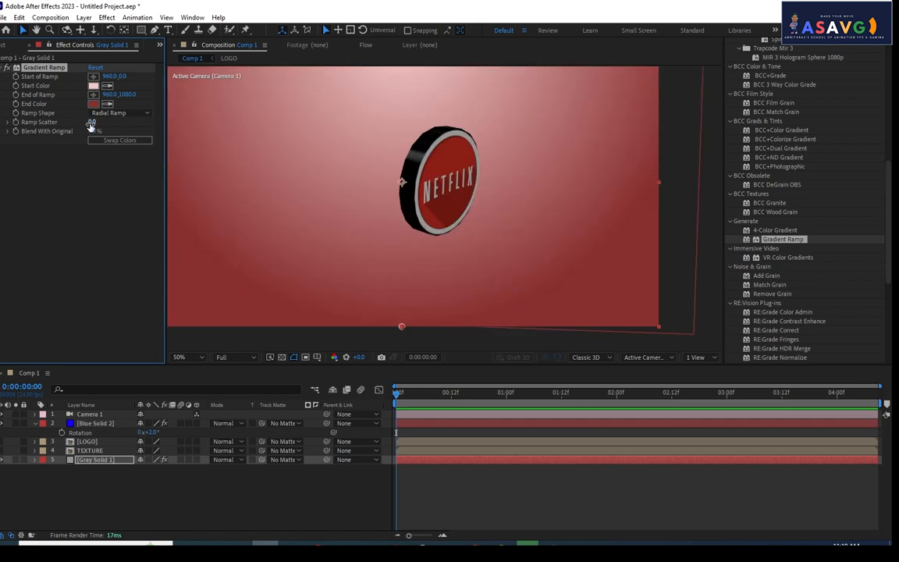
mouse_move(113, 122)
mouse_down()
mouse_move(90, 123)
mouse_move(107, 131)
mouse_up()
click(120, 140)
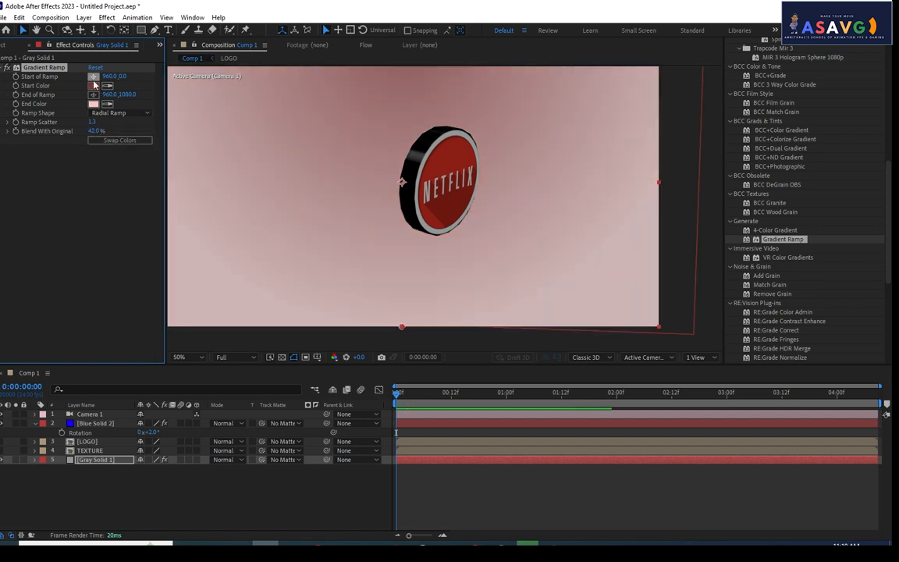
Set the Gradient Ramp's start color to bright red and its end color to a muted greyish pink.
click(94, 85)
click(662, 237)
click(785, 230)
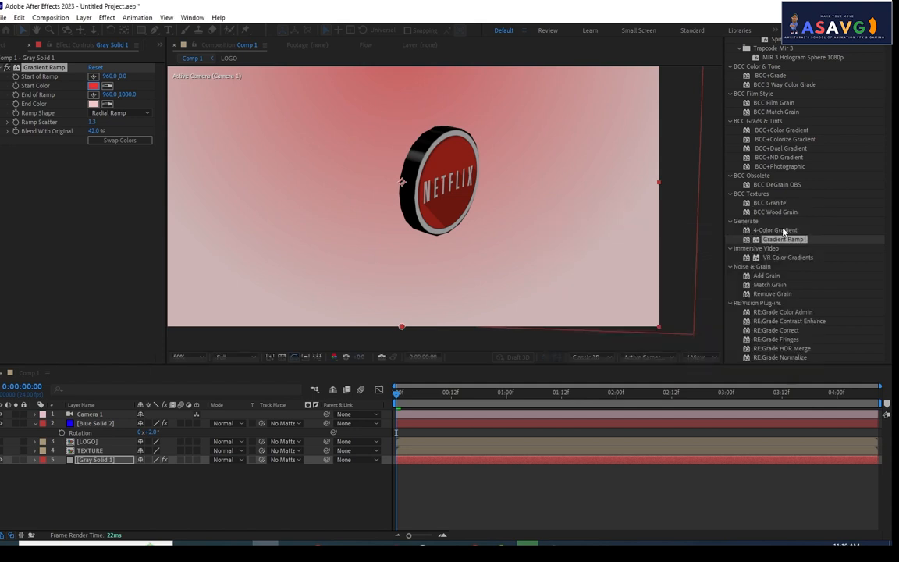
click(95, 104)
drag(574, 235, 581, 282)
click(789, 230)
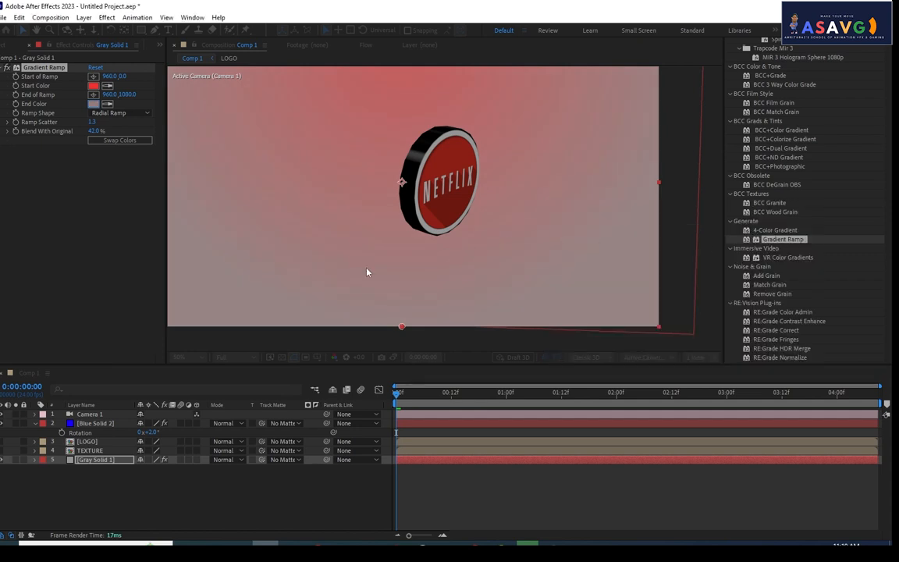
Select the Blue Solid 2 layer and orbit the camera to view the coin from its black edge.
click(109, 424)
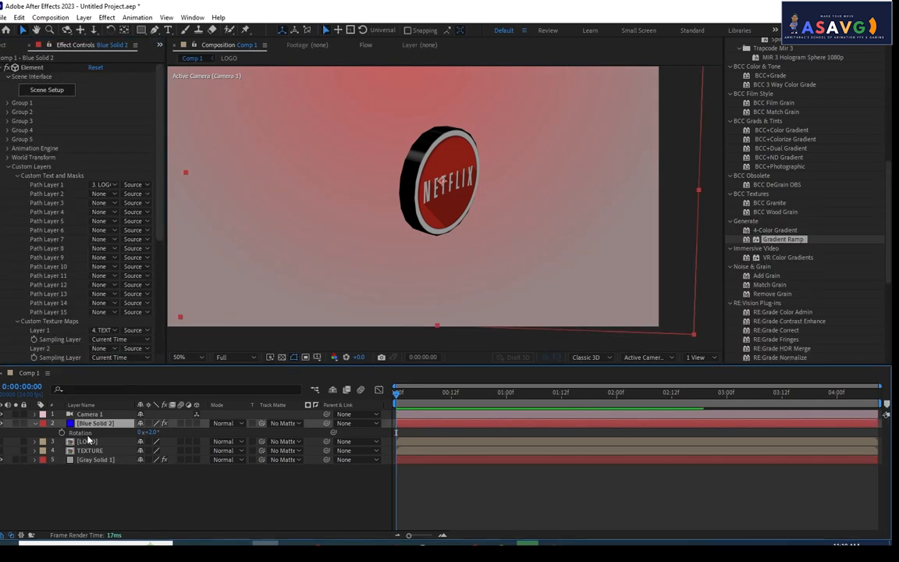
click(65, 30)
drag(458, 263, 524, 265)
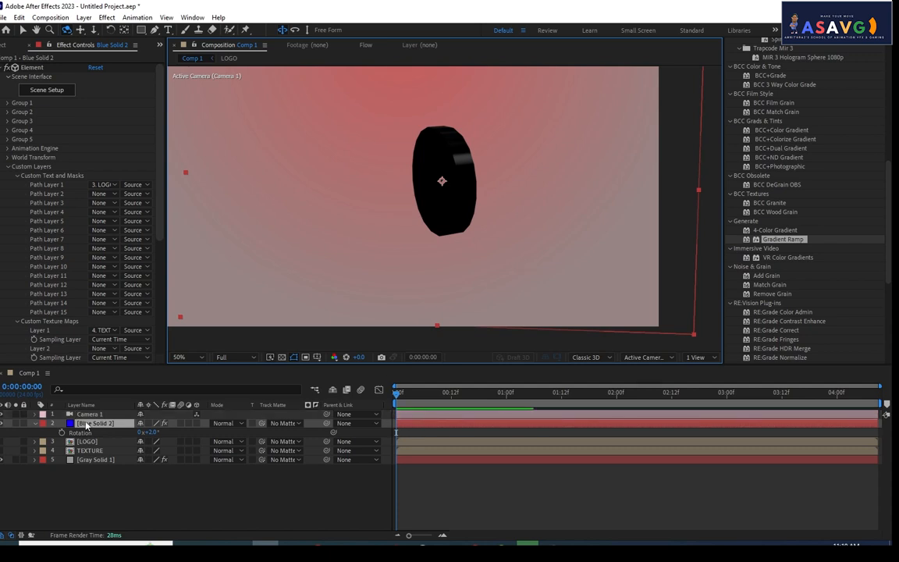
Keyframe Blue Solid 2's Rotation at the start and set it to -50x-358° at 3 seconds.
click(62, 433)
drag(398, 392, 726, 419)
drag(149, 432, 124, 430)
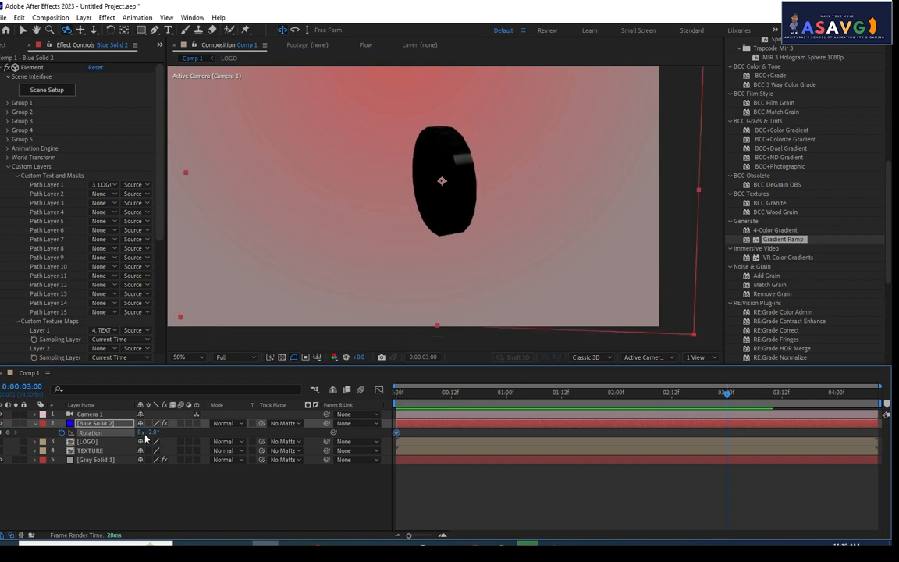
drag(162, 436, 145, 435)
key(ctrl+z)
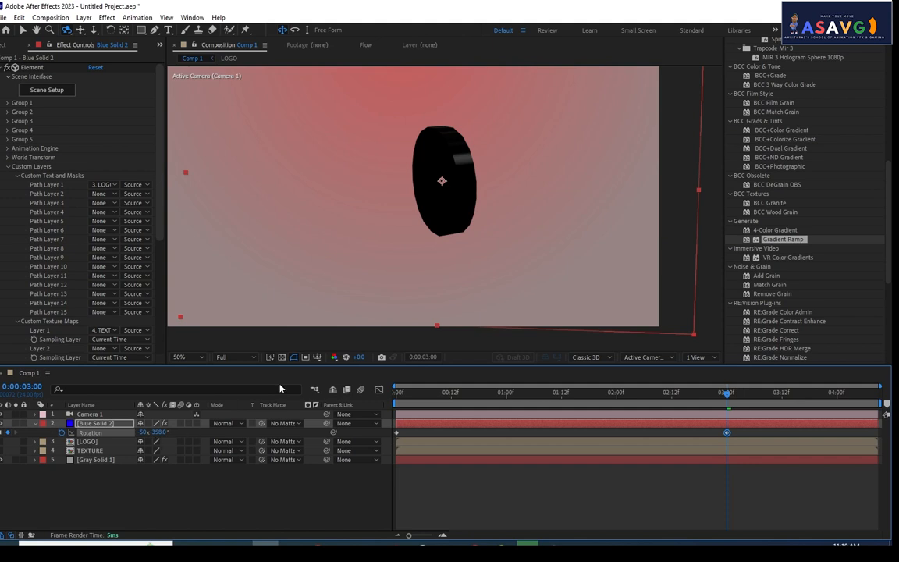
Orbit the camera round to the coin's front face and preview the spin animation.
drag(478, 209, 405, 215)
drag(727, 394, 428, 399)
key(space)
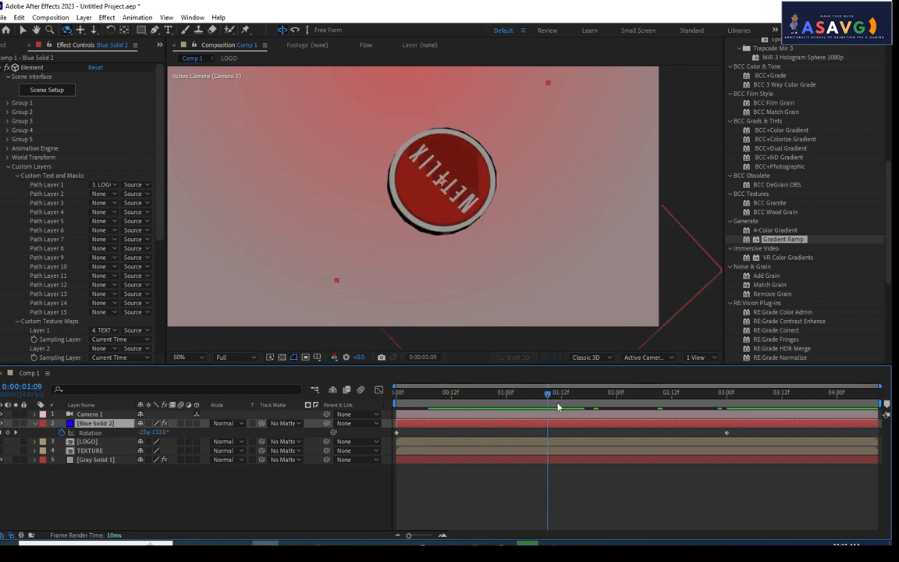
Delete the 3-second Rotation keyframe of Blue Solid 2, then try and undo another rotation value at frame 5.
click(726, 433)
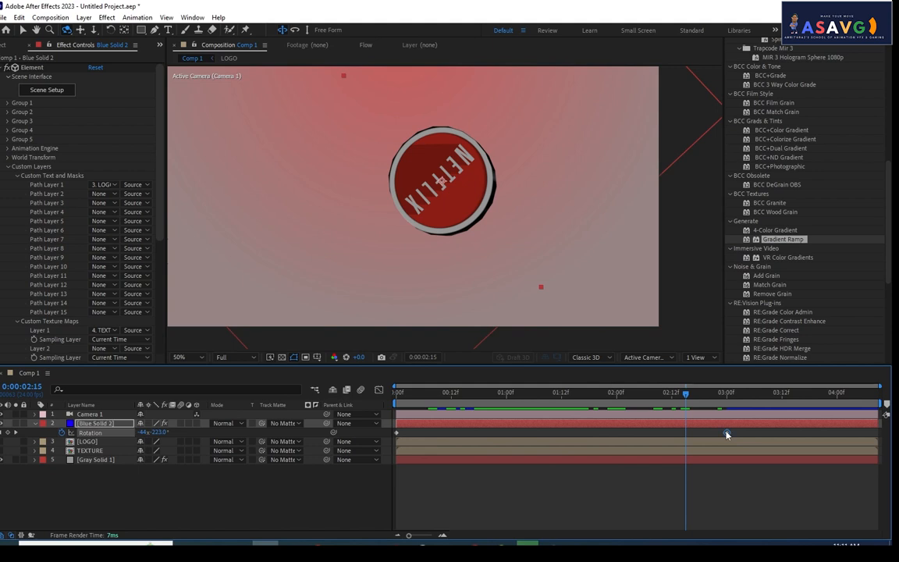
key(Delete)
click(420, 406)
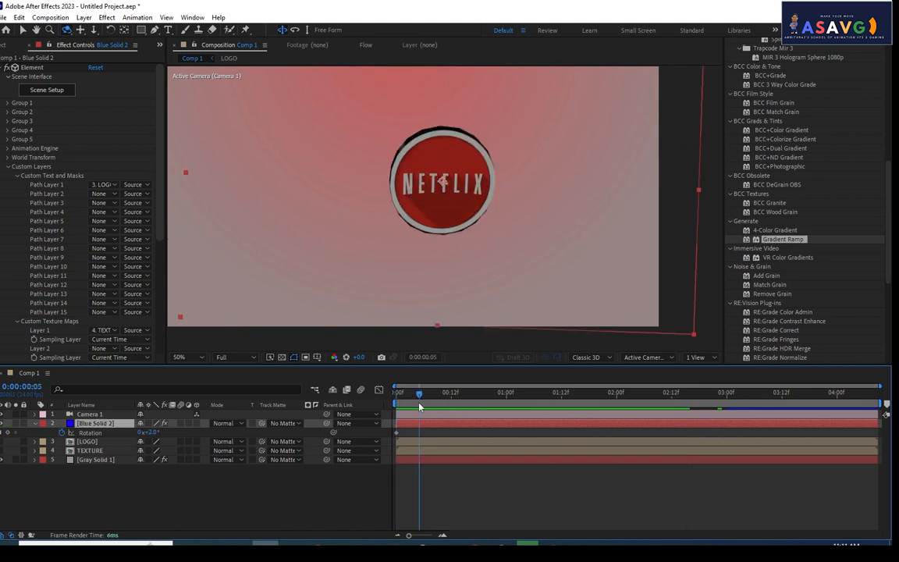
drag(150, 434, 168, 434)
key(ctrl+z)
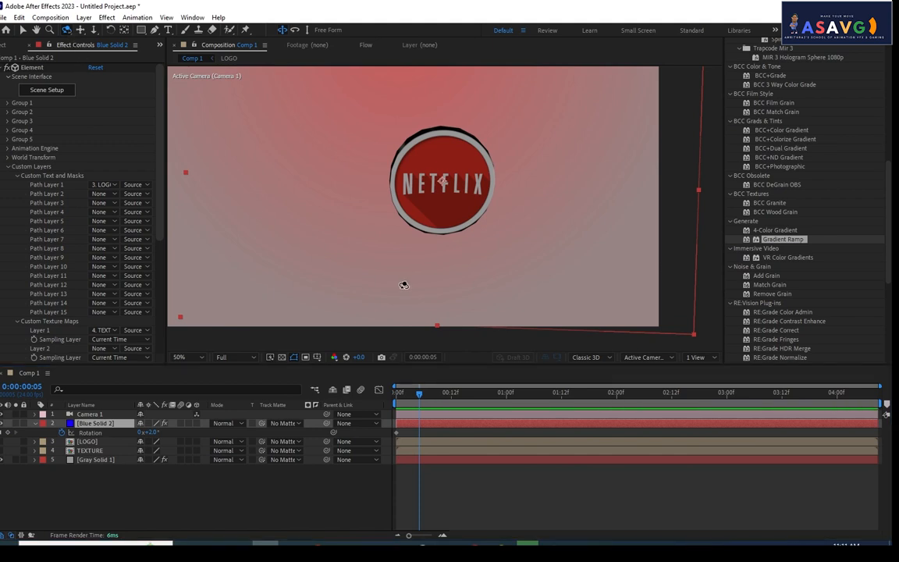
Orbit the camera to a three-quarter view showing the coin's black edge and Netflix face, with the playhead at frame 7.
key(space)
click(397, 400)
drag(368, 271, 466, 273)
drag(399, 398, 428, 397)
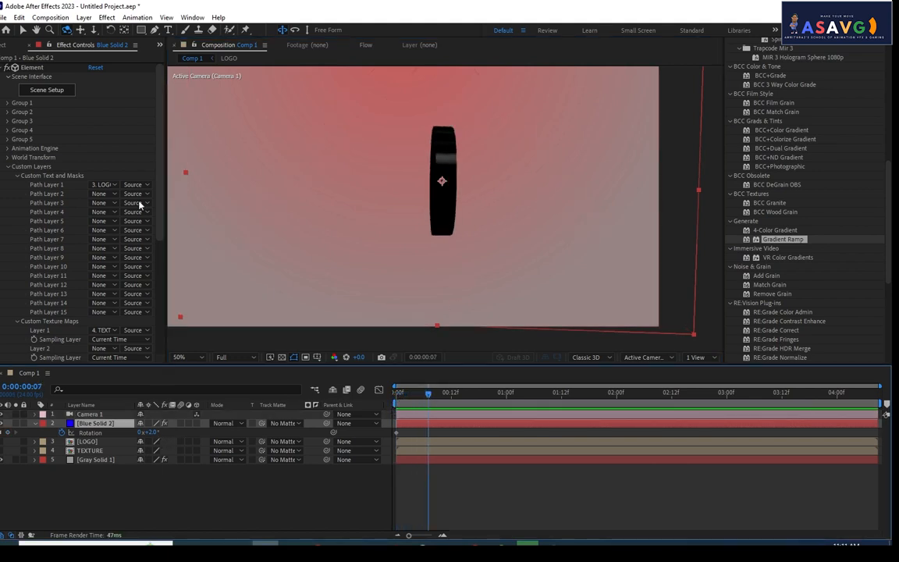
click(82, 46)
drag(421, 262, 387, 285)
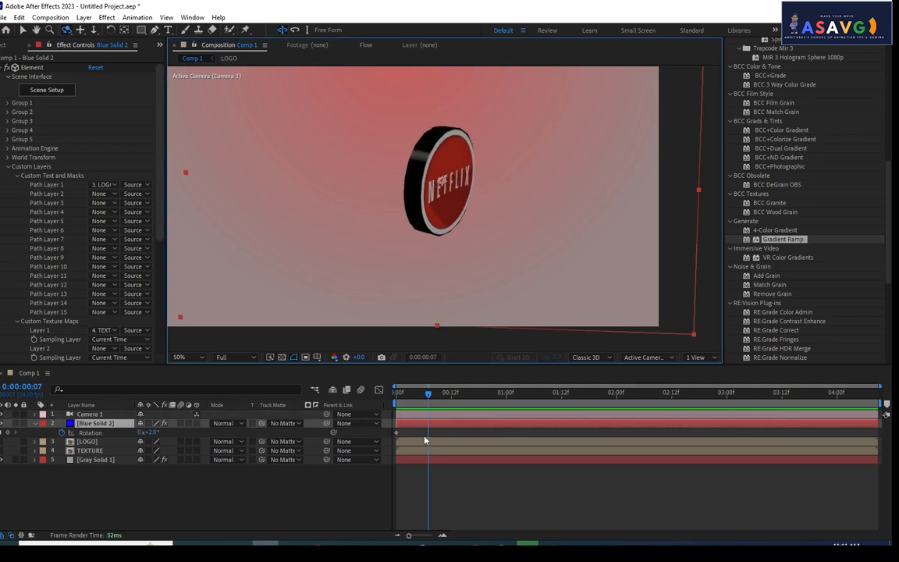
Switch to the camera pan tool and keyframe Blue Solid 2's Rotation at 9° on frame 7.
click(67, 30)
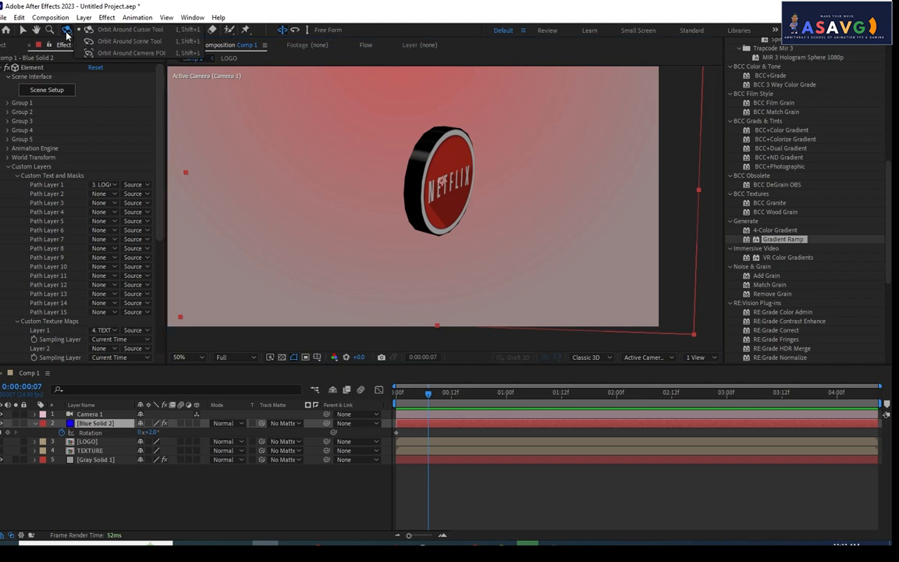
click(131, 33)
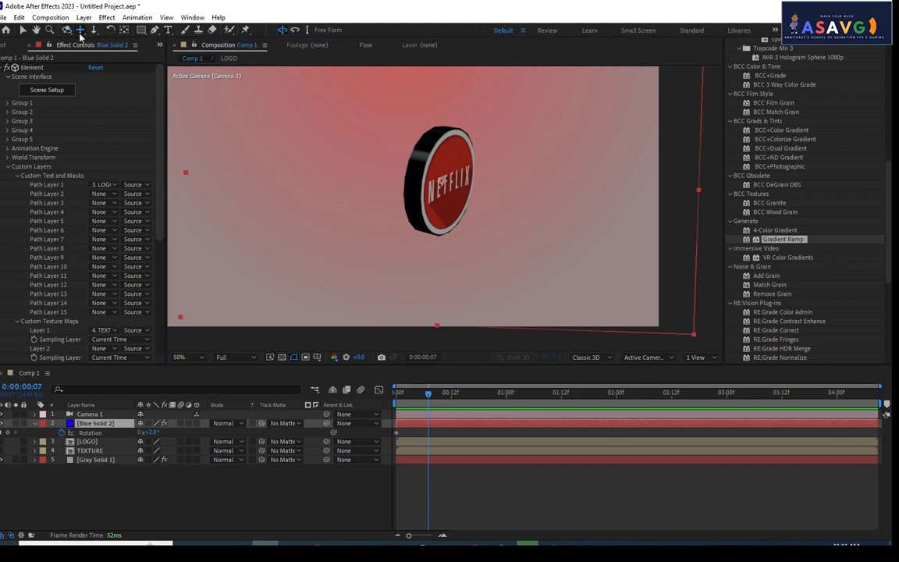
click(80, 29)
click(125, 32)
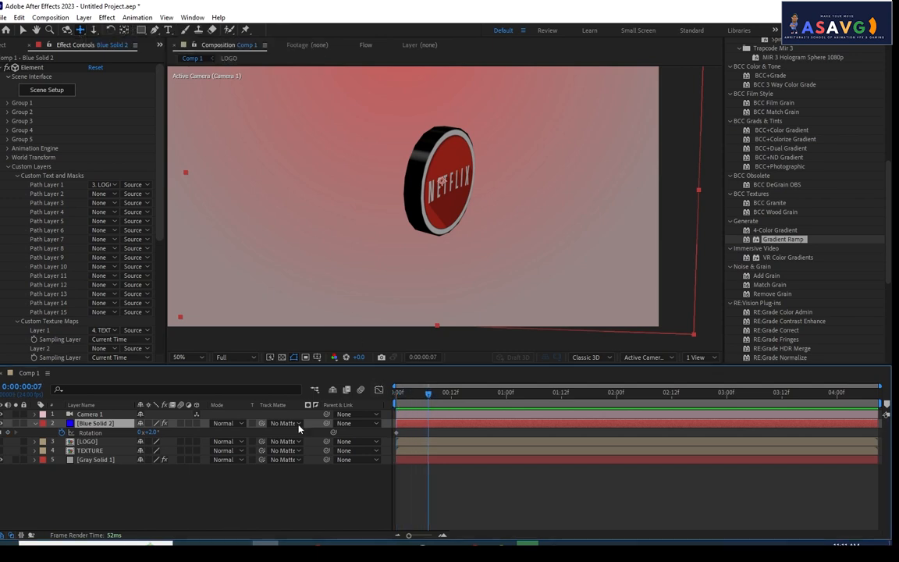
drag(151, 432, 153, 426)
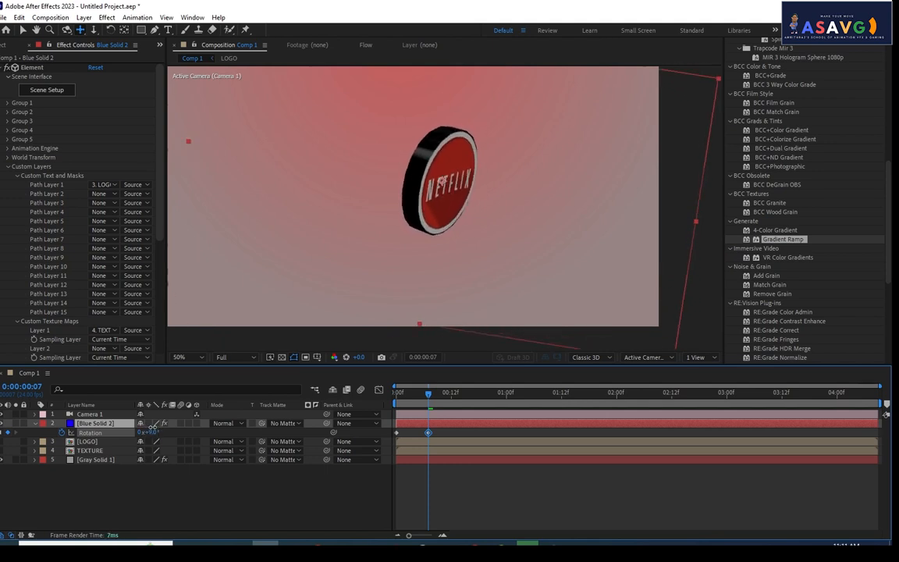
Try Blue Solid 2 as a 3D layer moved along its Z axis, and undo both changes.
click(196, 423)
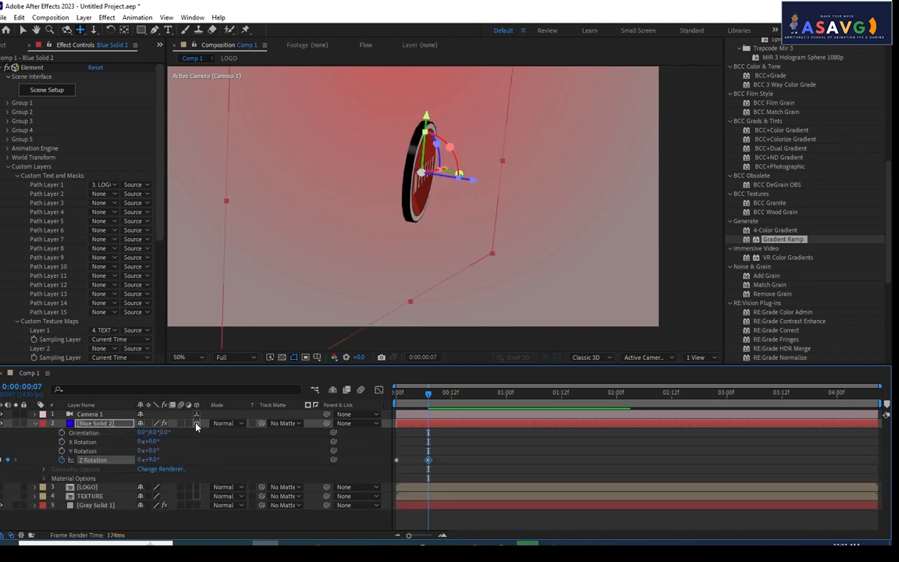
drag(462, 178, 519, 189)
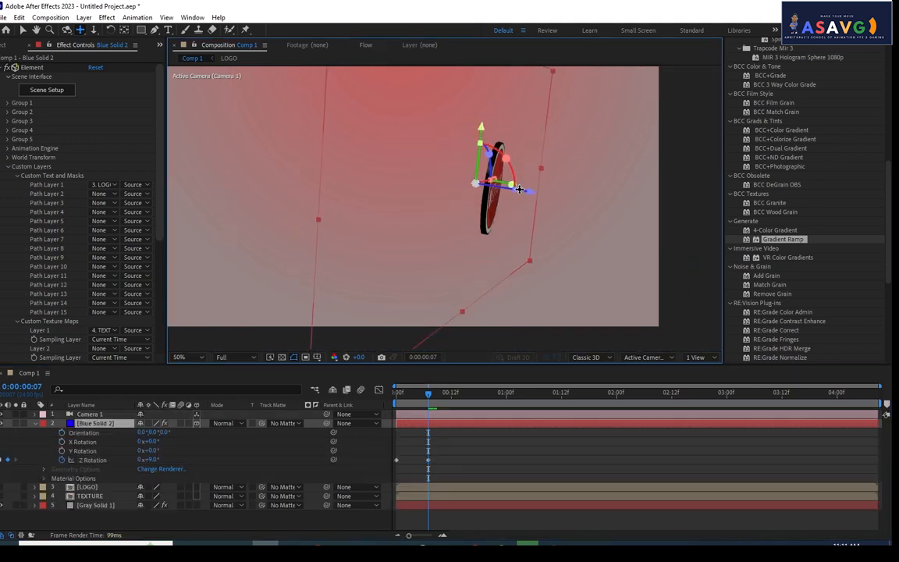
key(ctrl+z)
key(ctrl+z)
Set Blue Solid 2's frame 7 Rotation keyframe to 24° and preview the animation from the start.
mouse_move(426, 397)
mouse_down()
mouse_move(391, 401)
mouse_move(428, 404)
mouse_up()
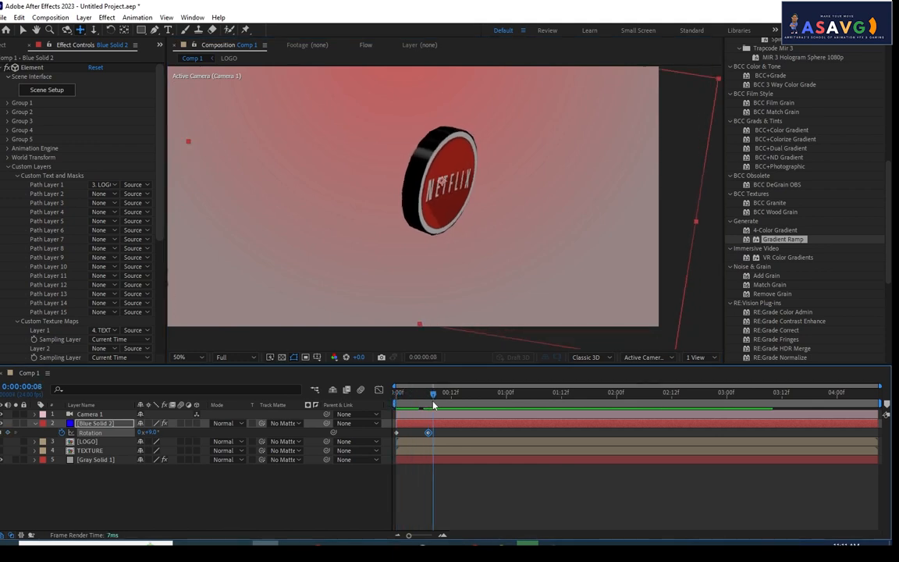
drag(152, 431, 160, 431)
drag(431, 404, 378, 409)
key(space)
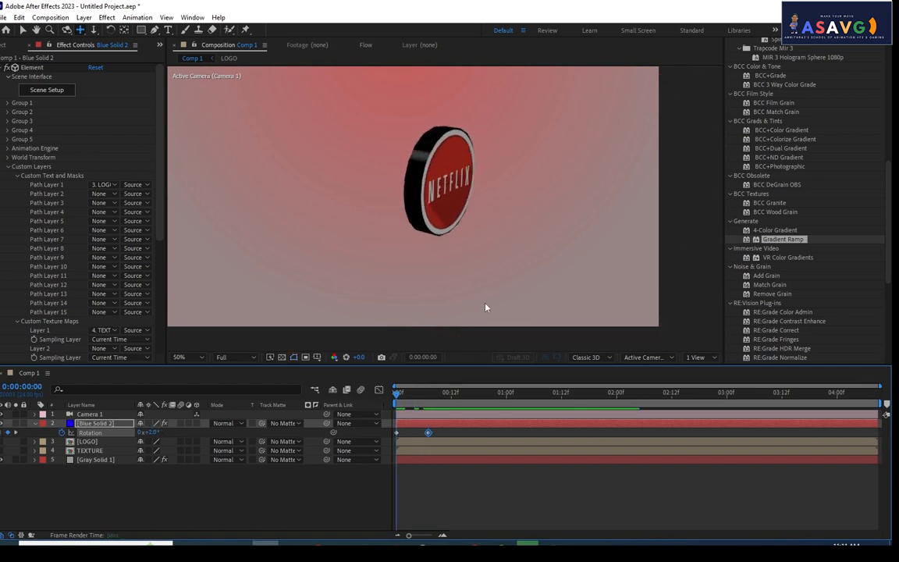
Move Blue Solid 2's second Rotation keyframe to 0:00:01:05 and preview the slower rotation.
drag(429, 433, 530, 434)
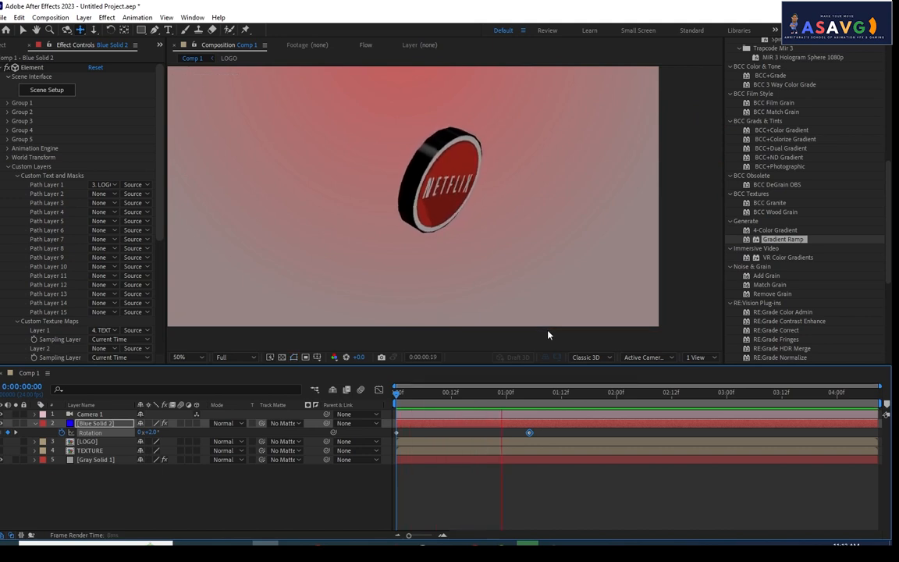
drag(483, 394, 530, 403)
key(space)
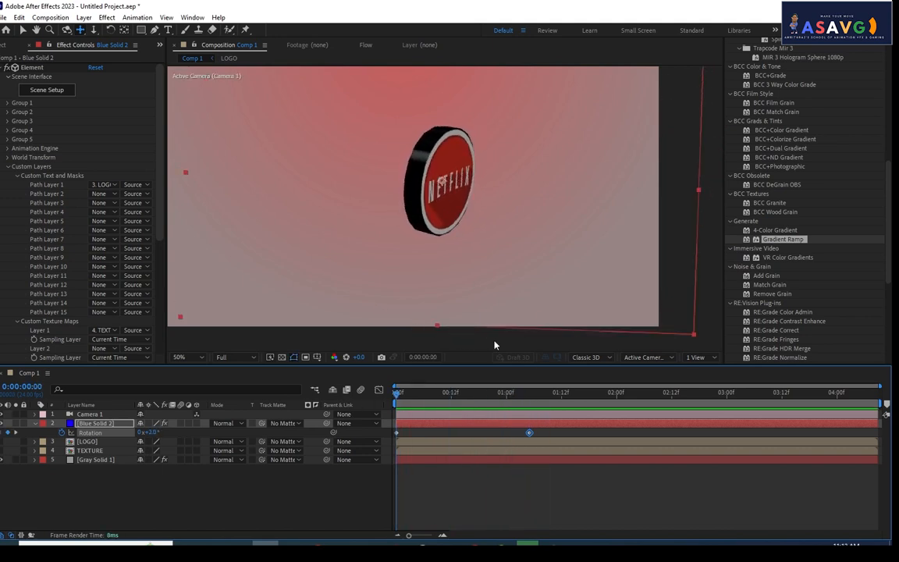
key(space)
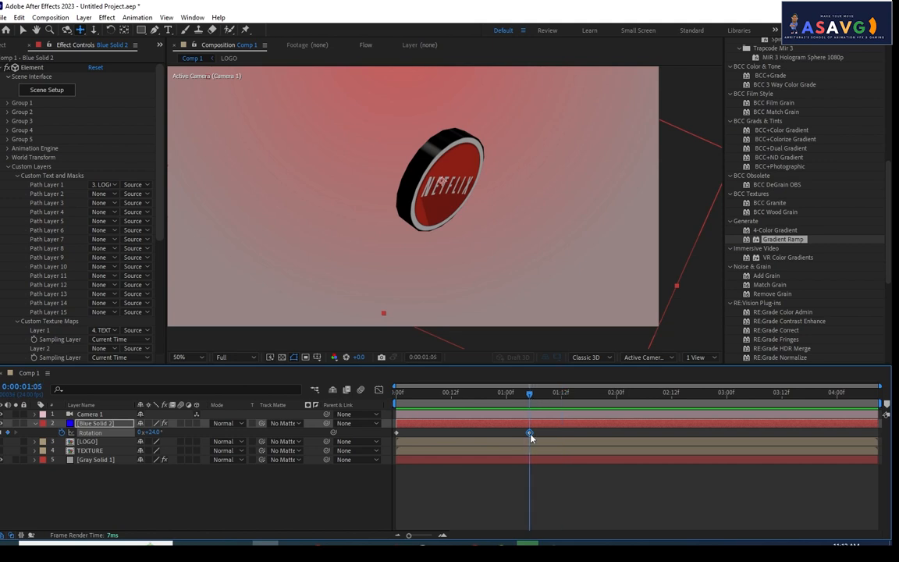
Apply Easy Ease In to the Rotation keyframe at 0:00:01:05 and preview the eased motion.
right_click(530, 433)
mouse_move(593, 426)
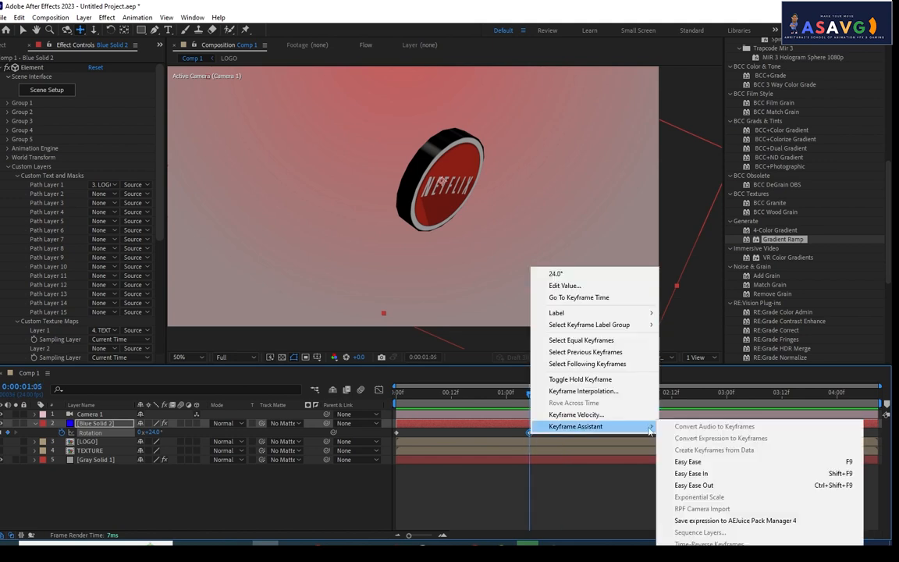
click(705, 474)
key(space)
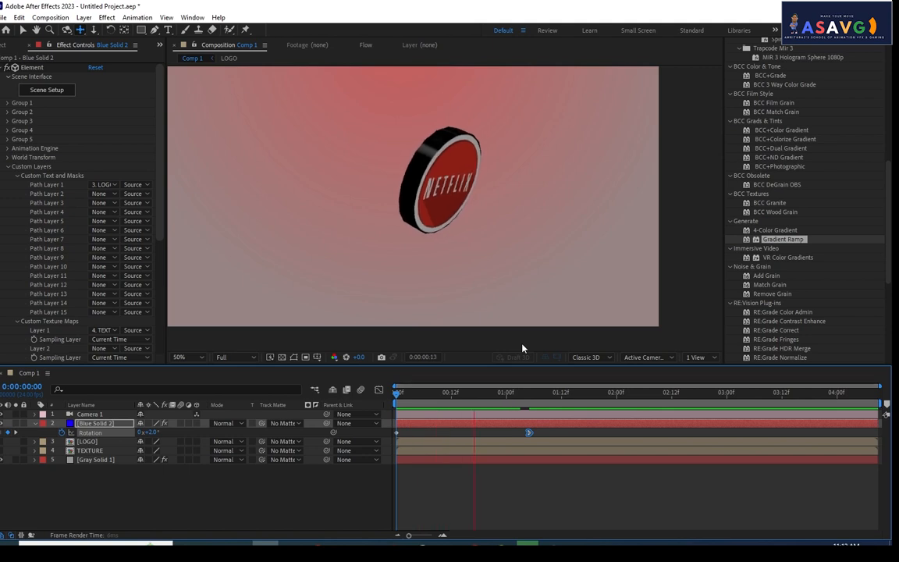
key(space)
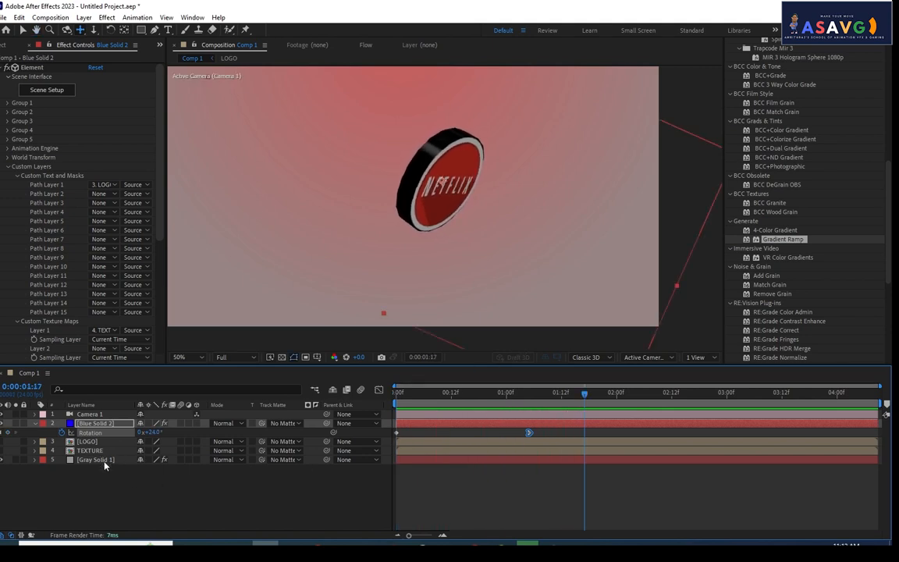
Set Camera 1's X Position to -259.1 at 0:00:00:00 and start keyframing its Position there.
click(92, 415)
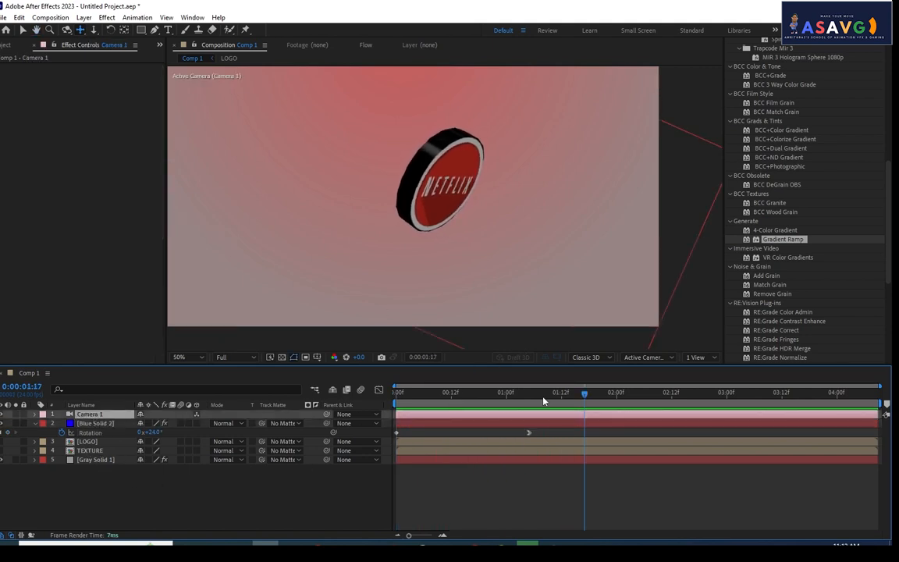
key(Home)
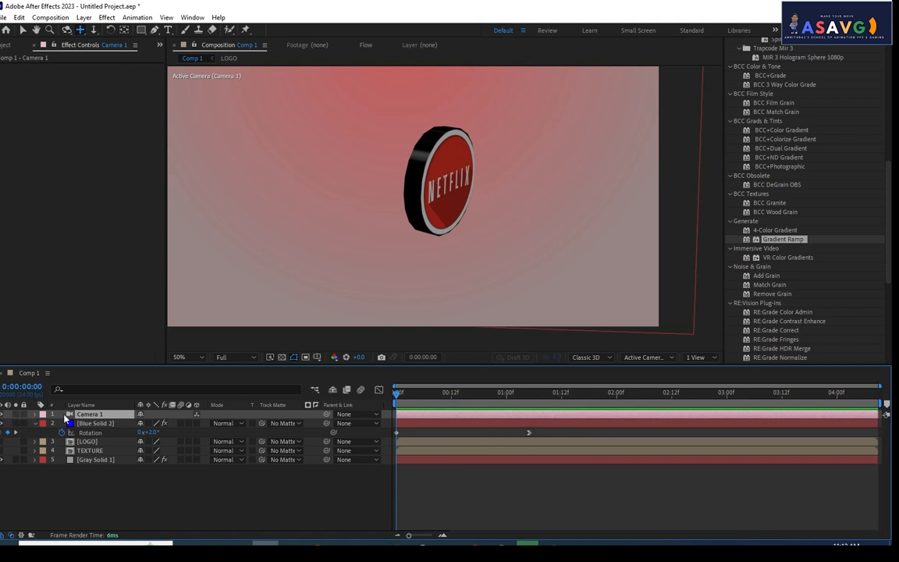
key(p)
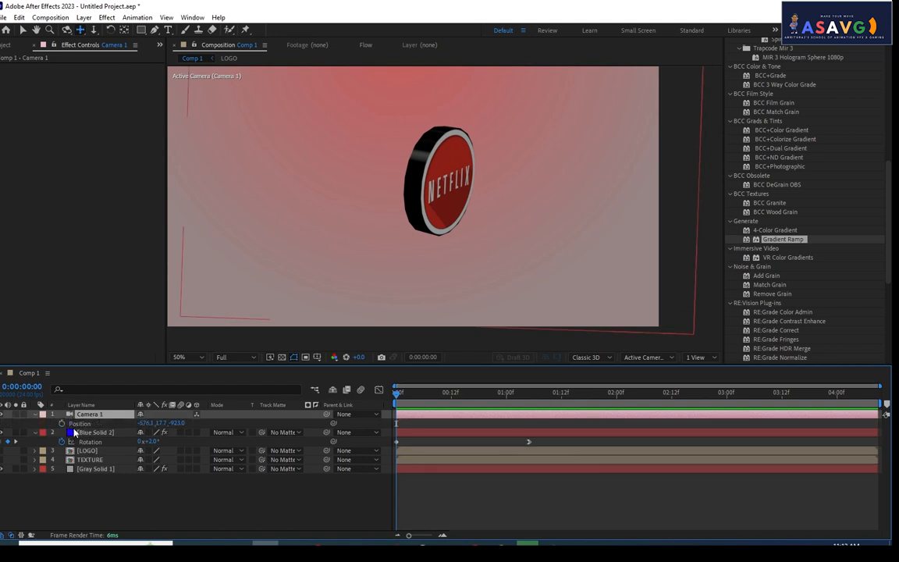
drag(146, 422, 321, 443)
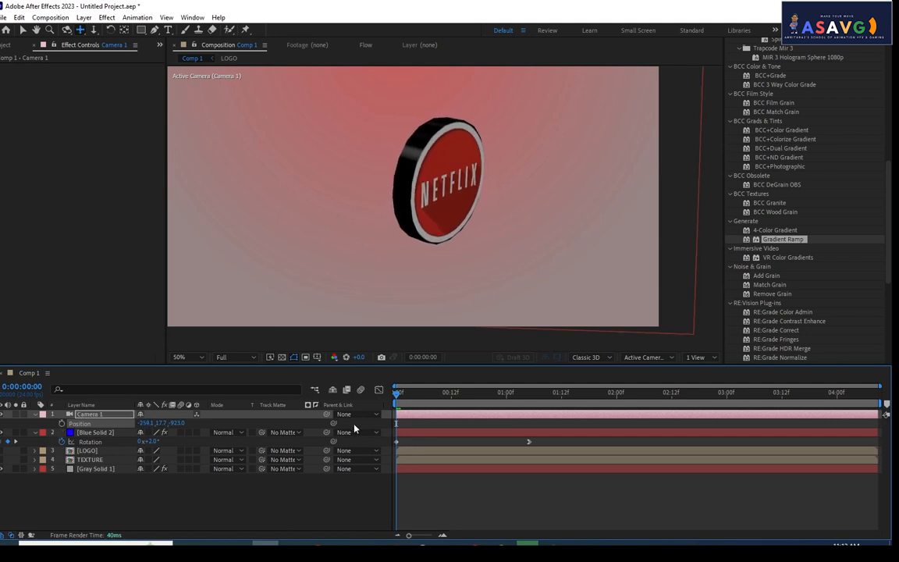
click(62, 423)
Keyframe Camera 1's Position at 0:00:01:05 with X 774.9 and Z -608, and preview the camera move.
drag(400, 397, 529, 400)
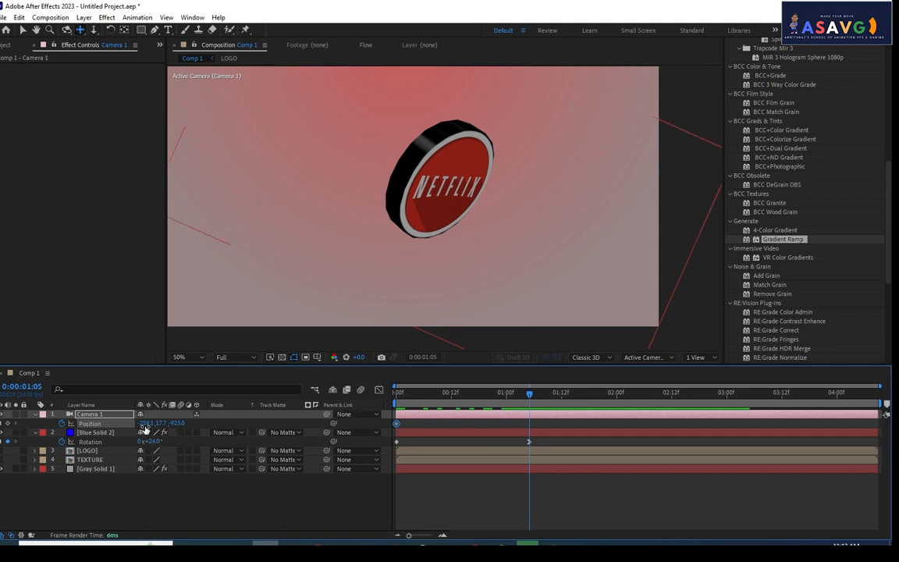
drag(147, 423, 678, 489)
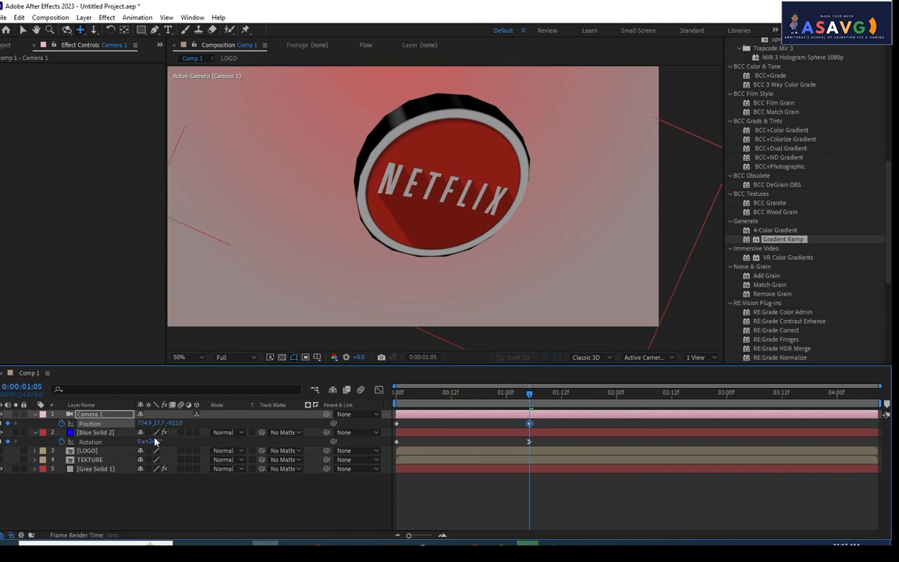
drag(174, 424, 331, 413)
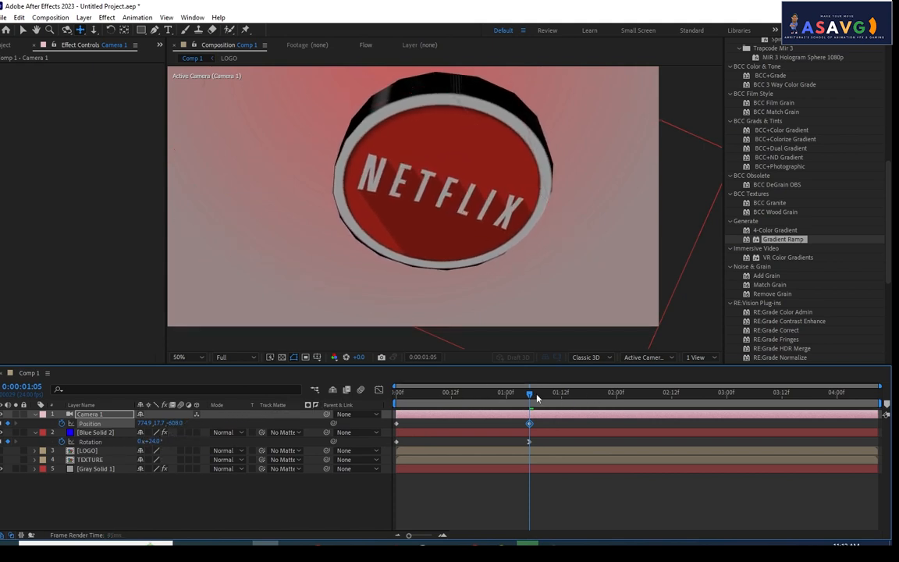
key(space)
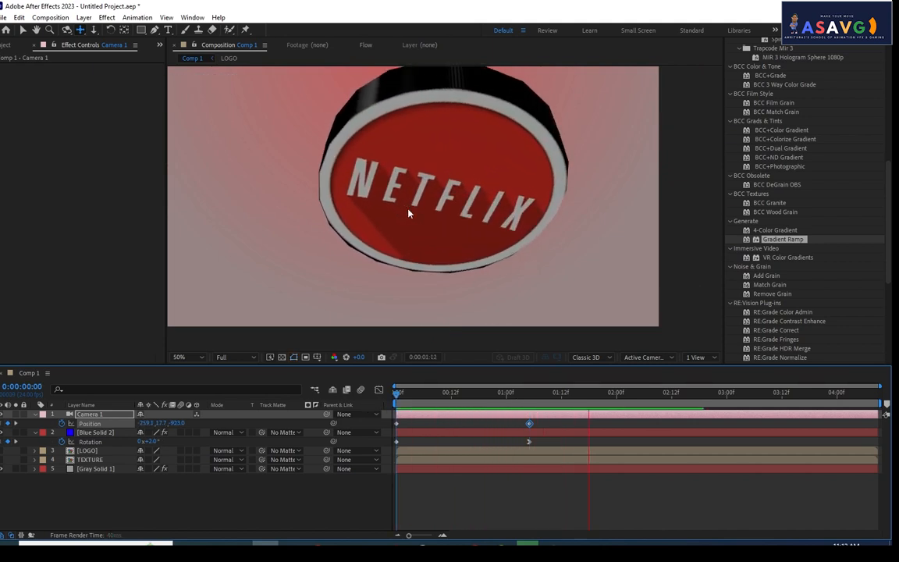
key(space)
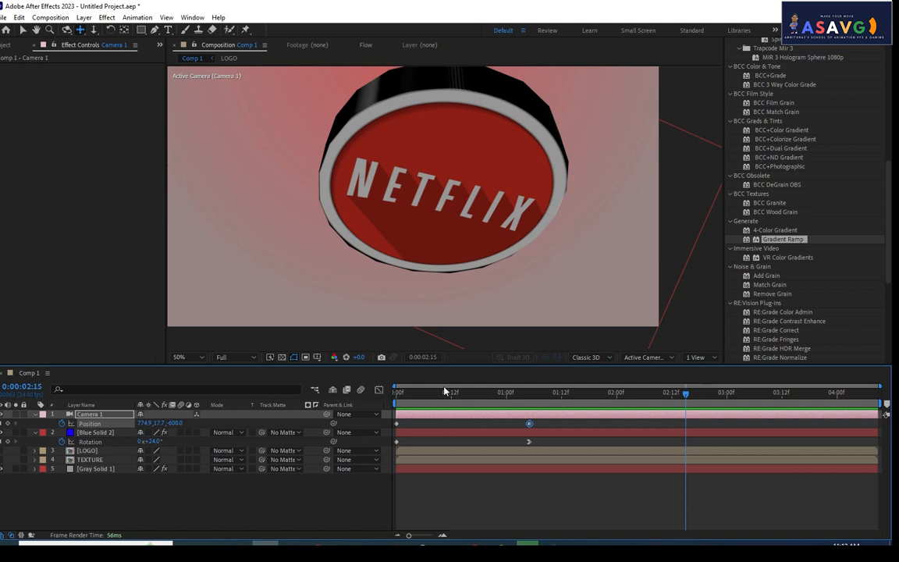
key(space)
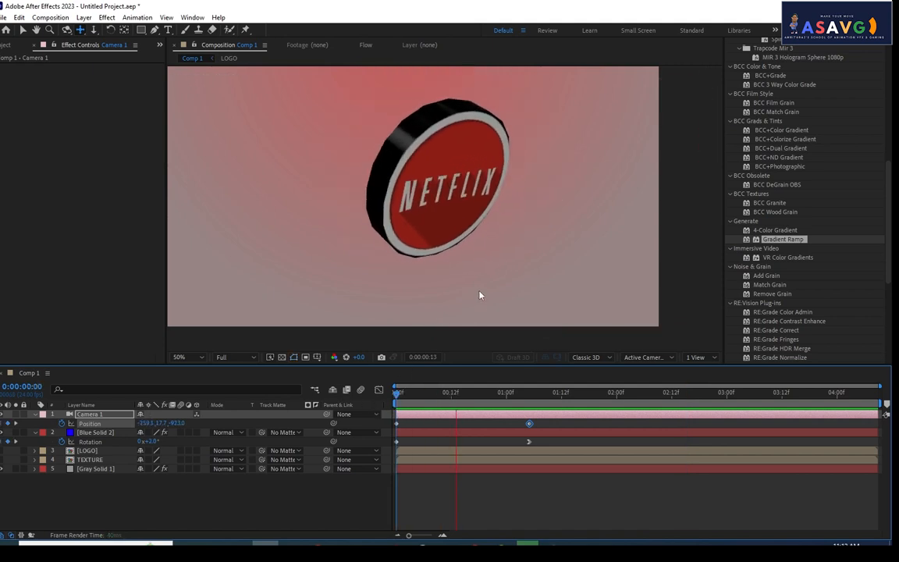
key(space)
Apply Easy Ease In to Camera 1's Position keyframe at 0:00:01:05 and preview the eased move from the start.
right_click(530, 423)
mouse_move(593, 414)
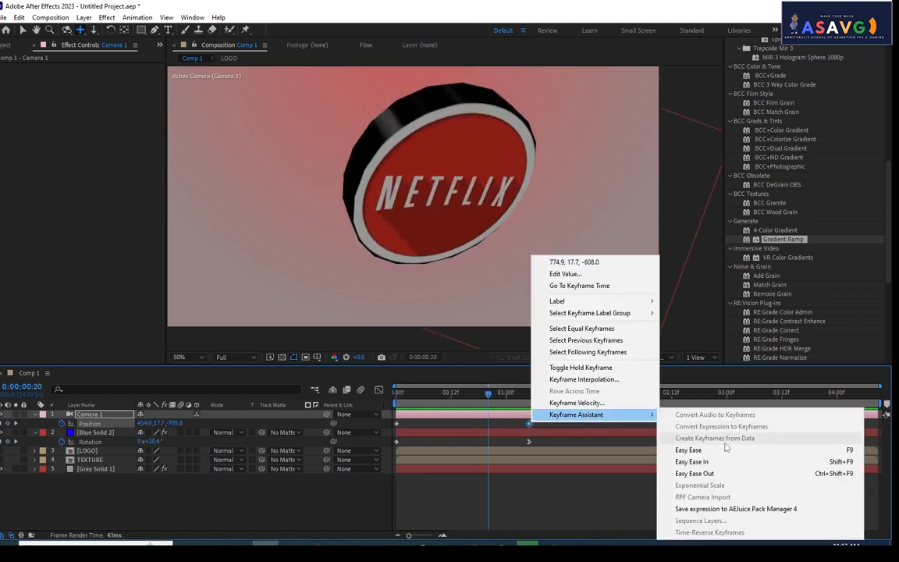
click(691, 450)
key(Home)
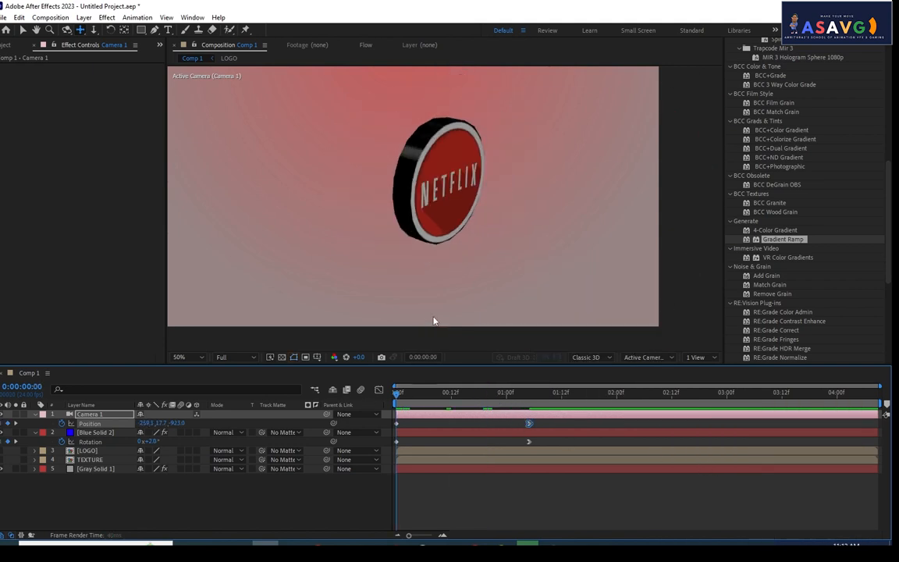
key(space)
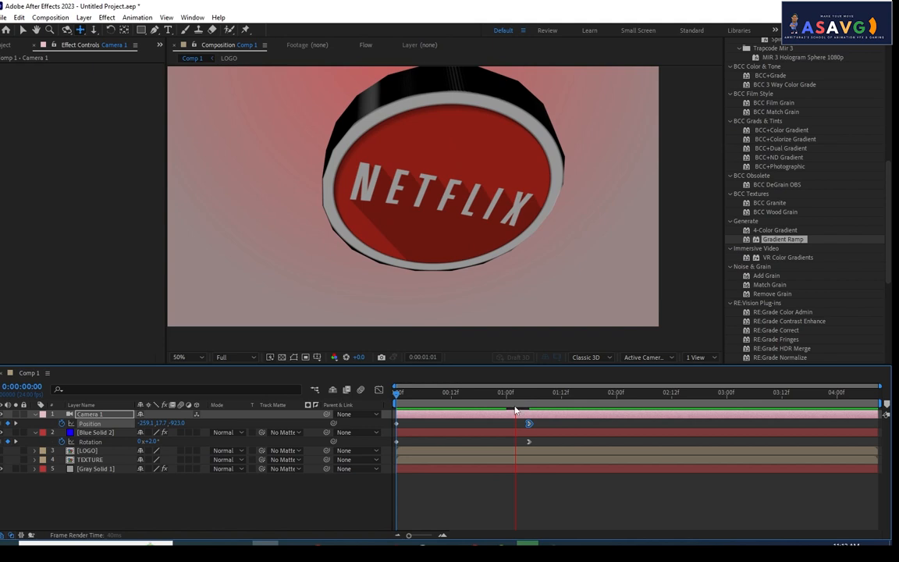
key(space)
key(space)
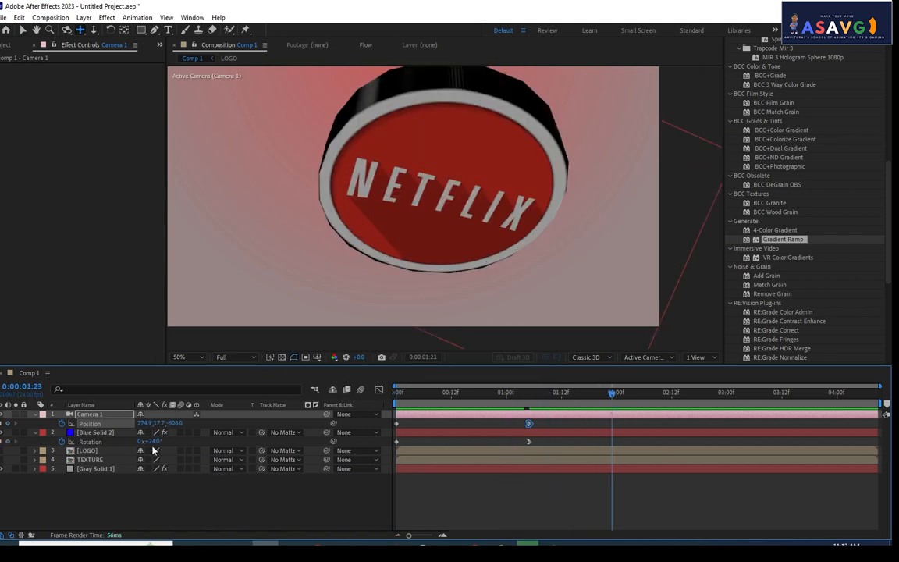
Add a 55° Rotation keyframe to Blue Solid 2 at 0:00:01:23 and apply Easy Ease In to it.
drag(154, 442, 156, 443)
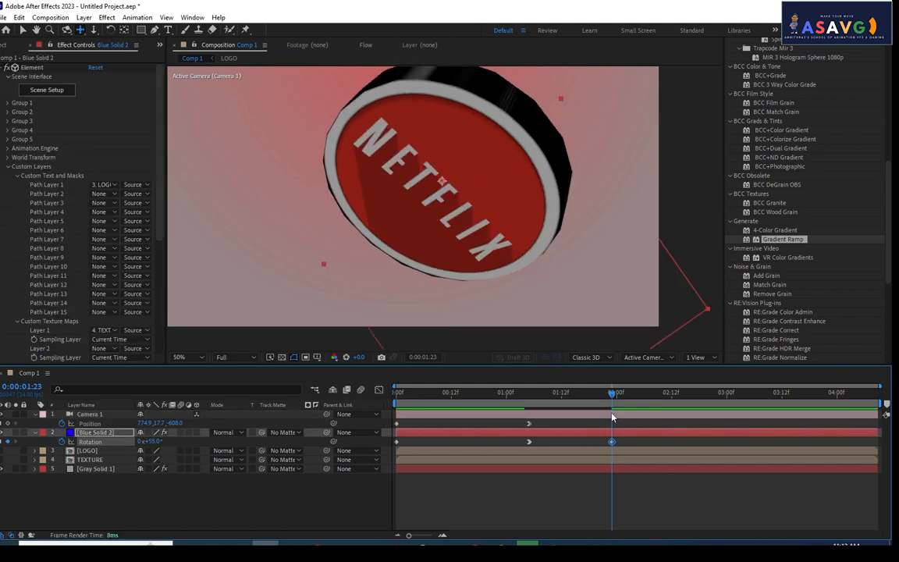
right_click(613, 442)
mouse_move(648, 487)
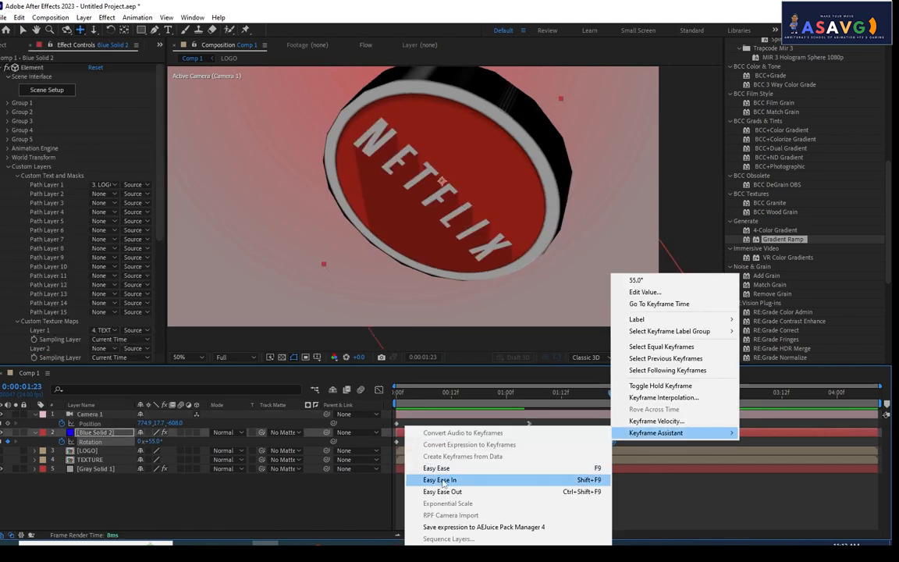
click(547, 480)
drag(592, 397, 612, 409)
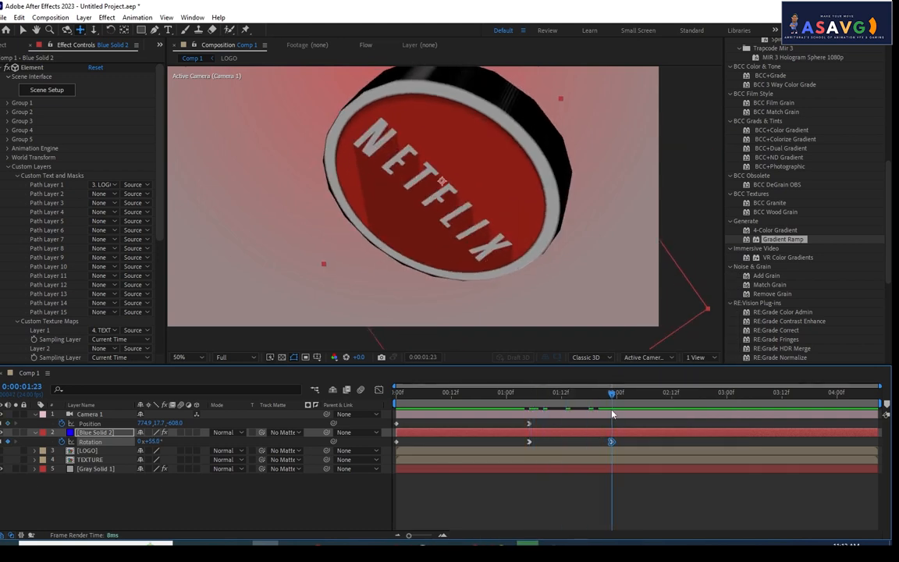
Keyframe Camera 1's Z Position at -481 at 0:00:01:23 and preview the animation from the start.
drag(164, 428, 180, 426)
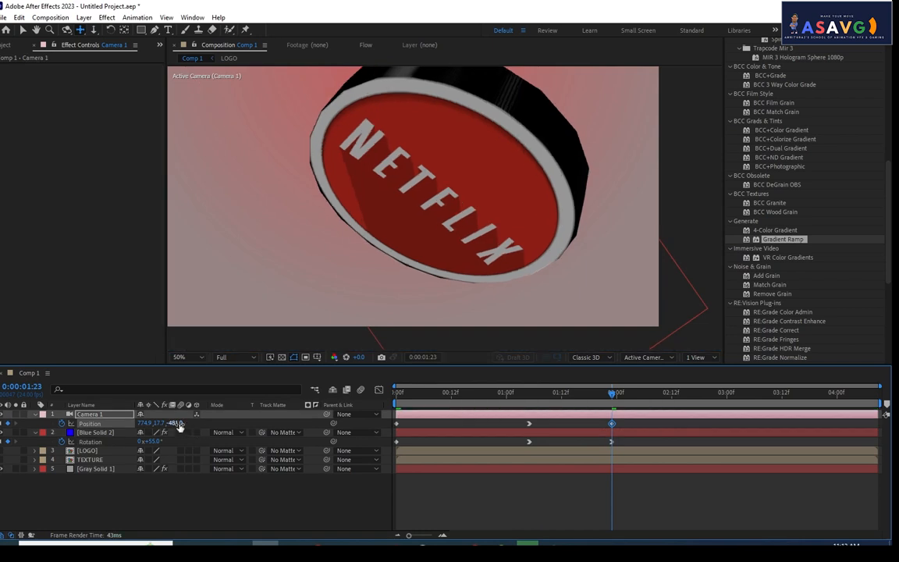
drag(612, 397, 392, 396)
key(space)
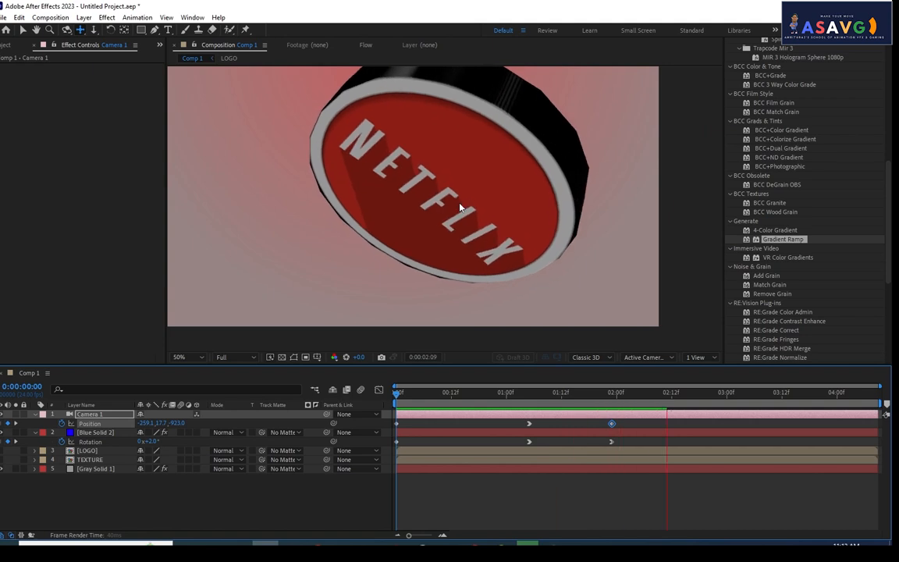
Move the last Rotation and Position keyframes together to about 0:00:02:23 and preview the slower ending.
click(613, 441)
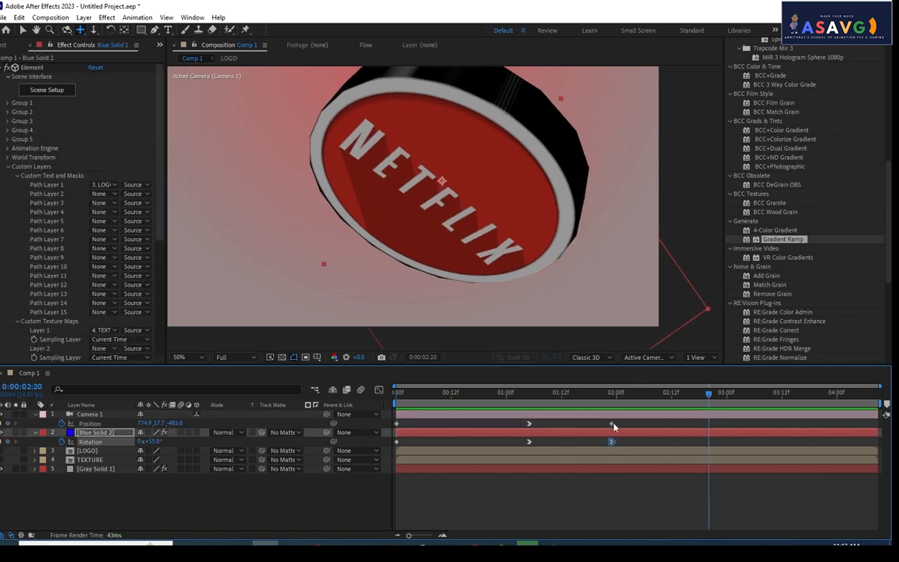
shift+click(613, 424)
drag(614, 426, 721, 425)
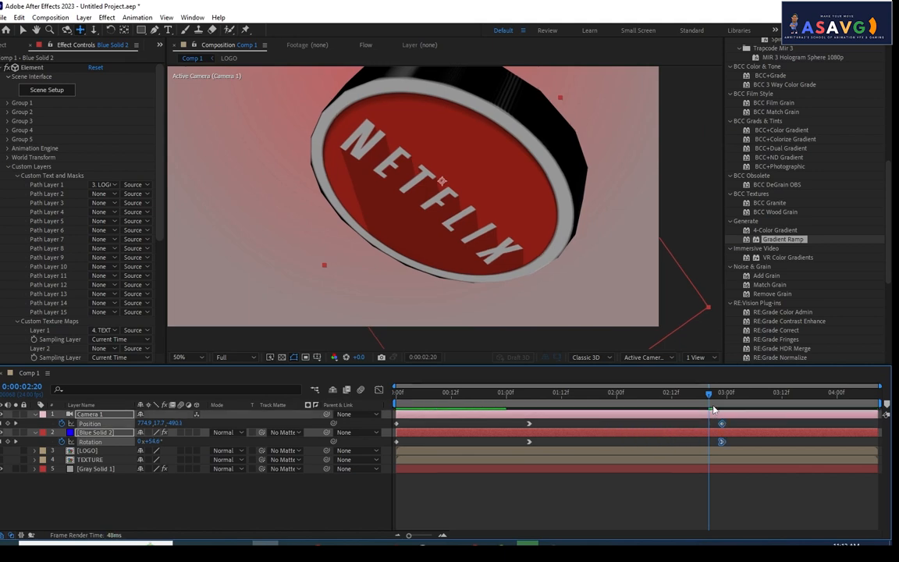
key(Home)
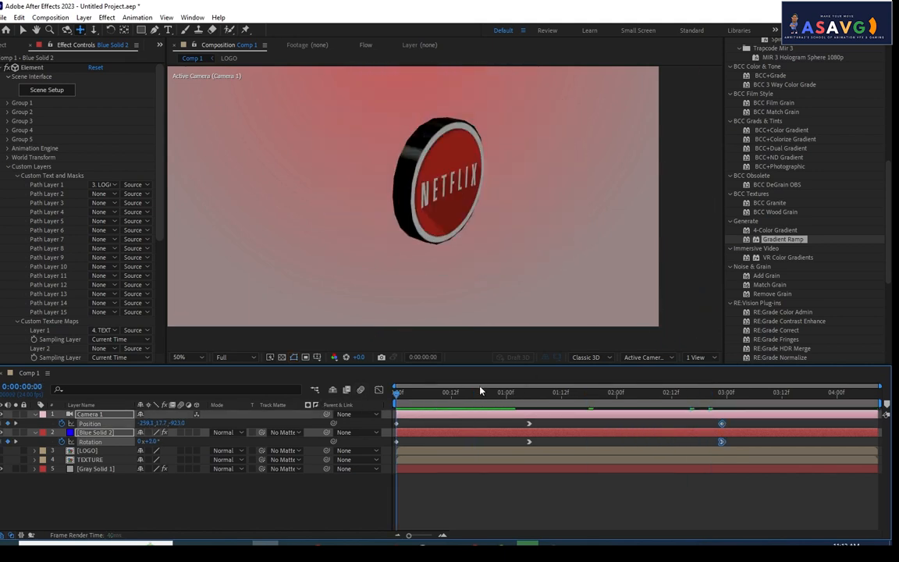
key(space)
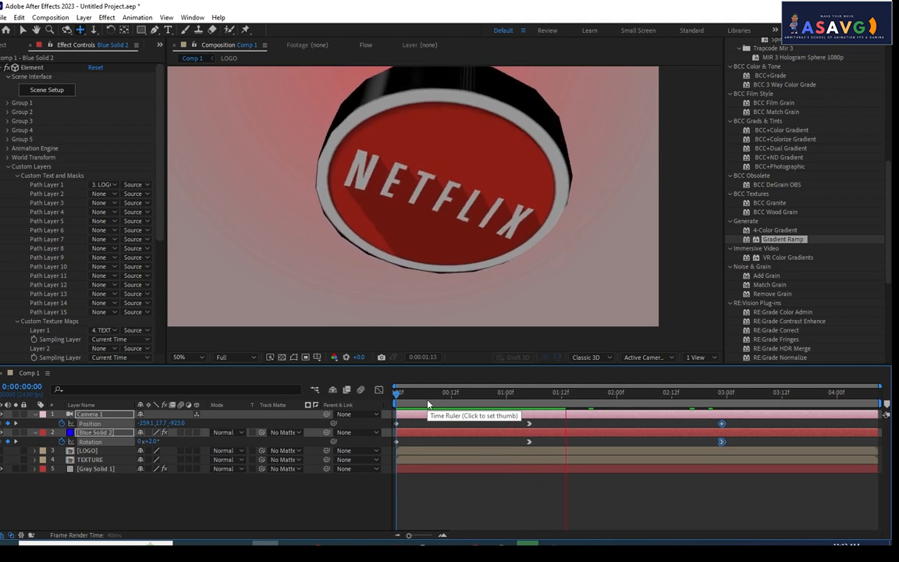
key(space)
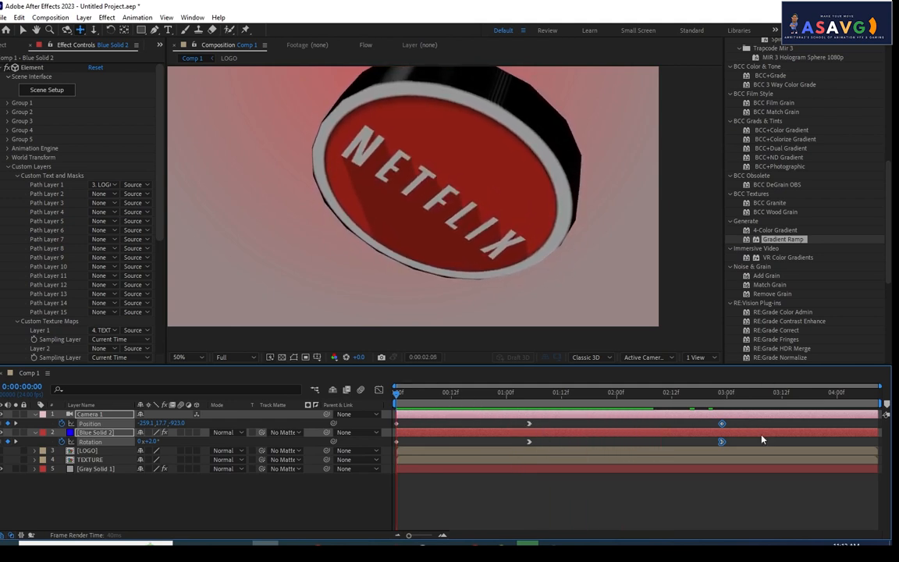
Shift the second and third Position and Rotation keyframes together to about 0:00:01:14 and 0:00:03:08, and preview the animation.
click(530, 424)
key(k)
shift+click(530, 442)
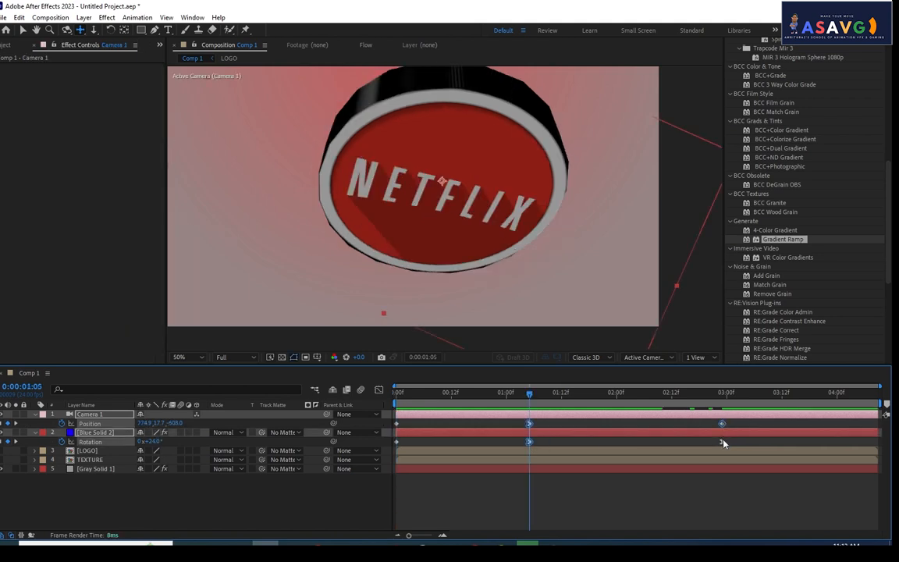
drag(722, 442, 763, 442)
key(Home)
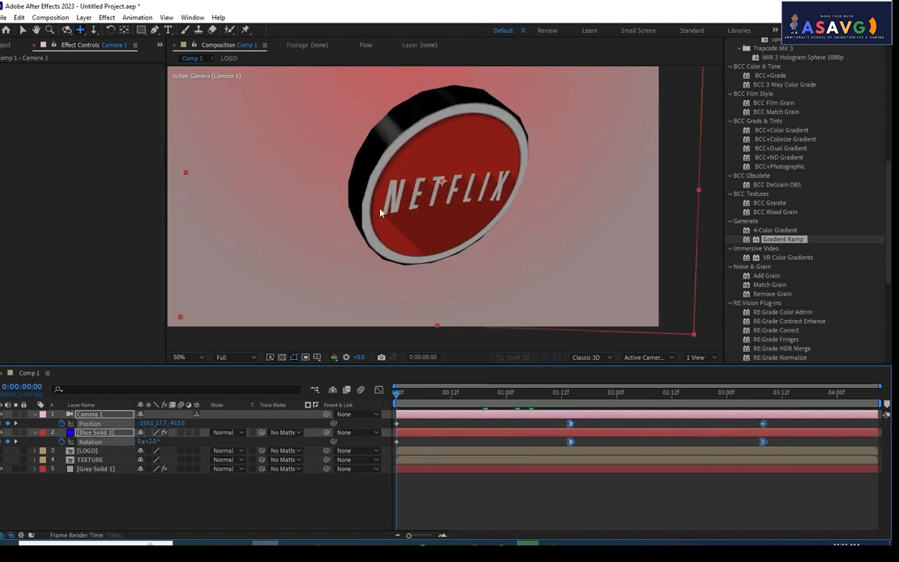
key(space)
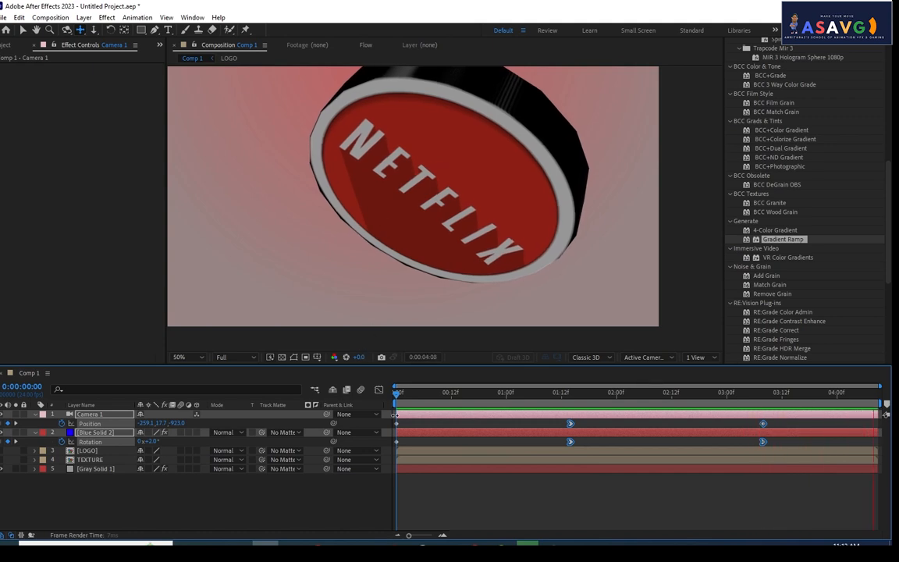
key(space)
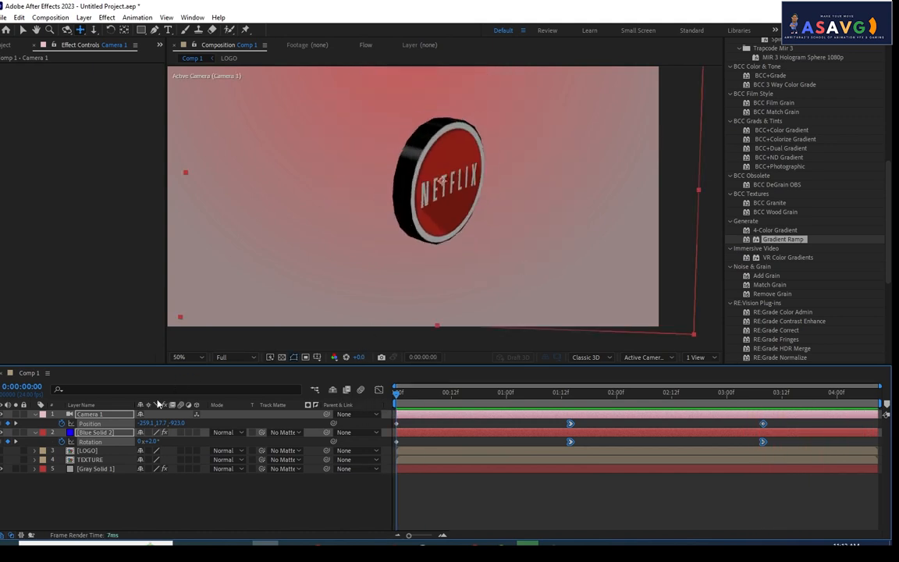
click(95, 431)
click(99, 451)
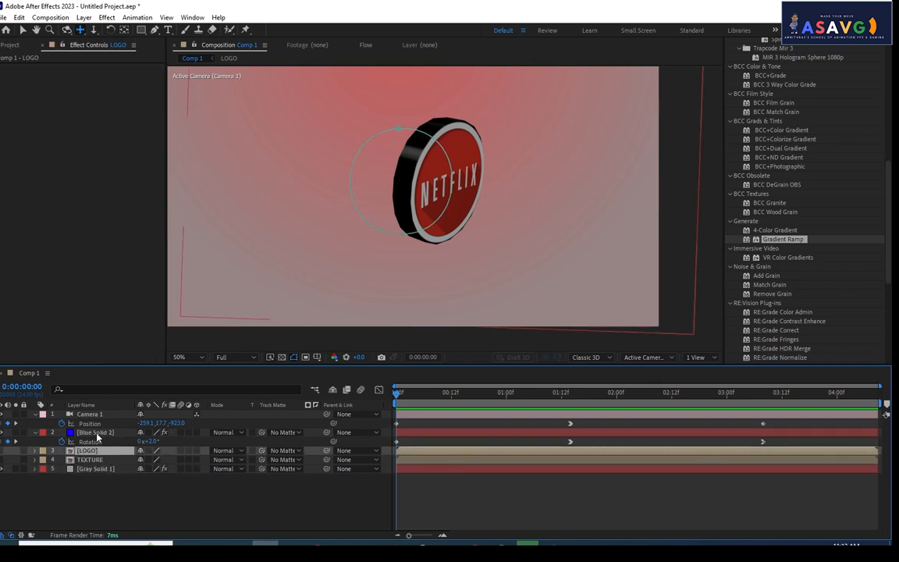
click(95, 432)
ctrl+click(101, 461)
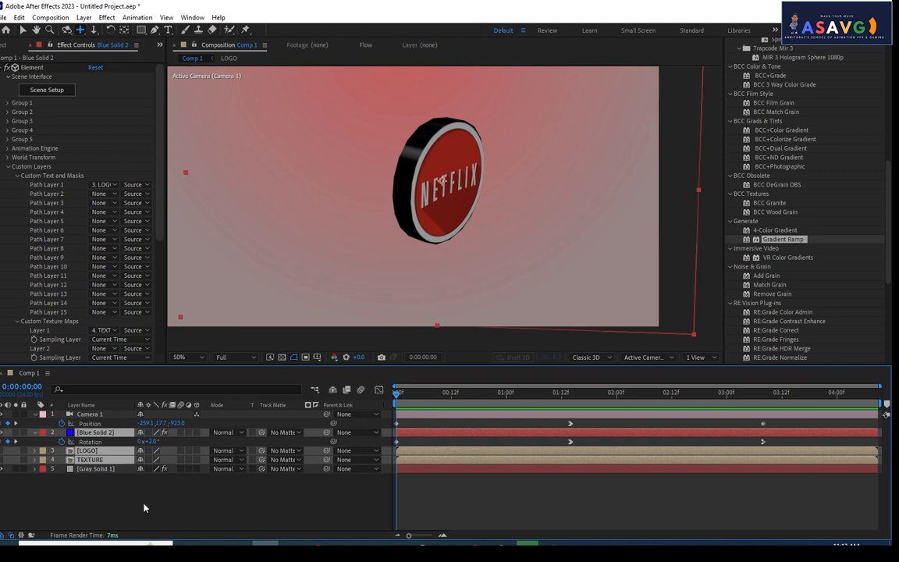
click(147, 506)
Pre-compose the Blue Solid 2, LOGO and TEXTURE layers into a new composition named GROUP.
click(106, 434)
ctrl+click(106, 451)
ctrl+click(106, 461)
right_click(109, 461)
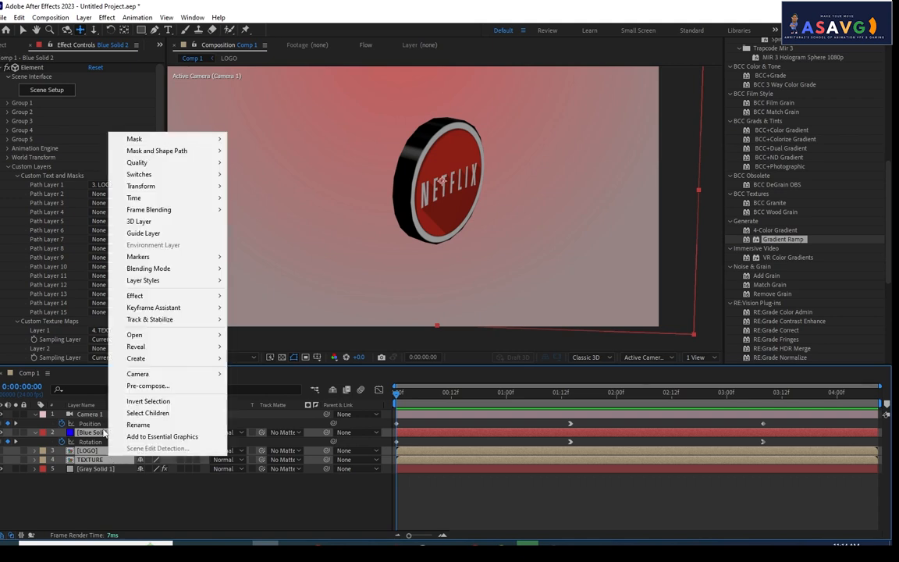
click(146, 386)
text(GRO)
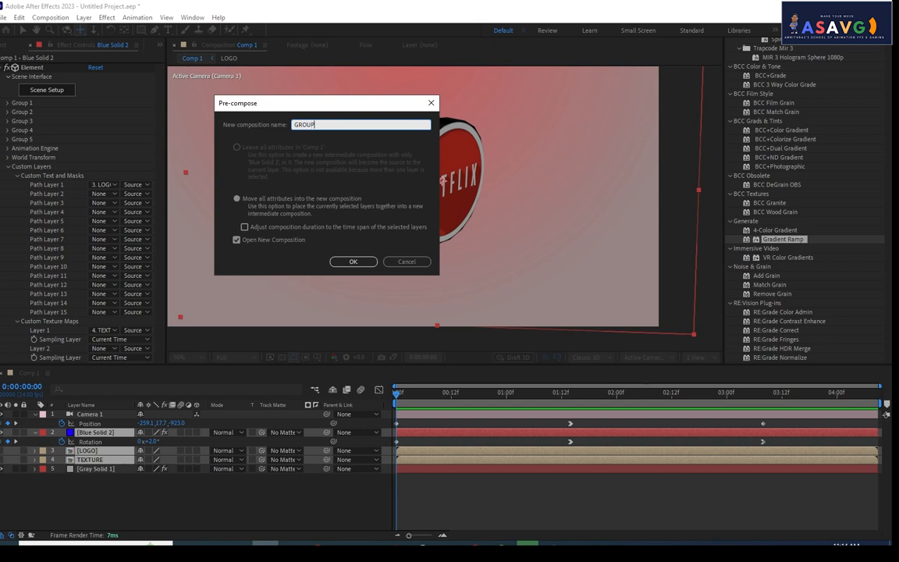
text(UP)
key(Return)
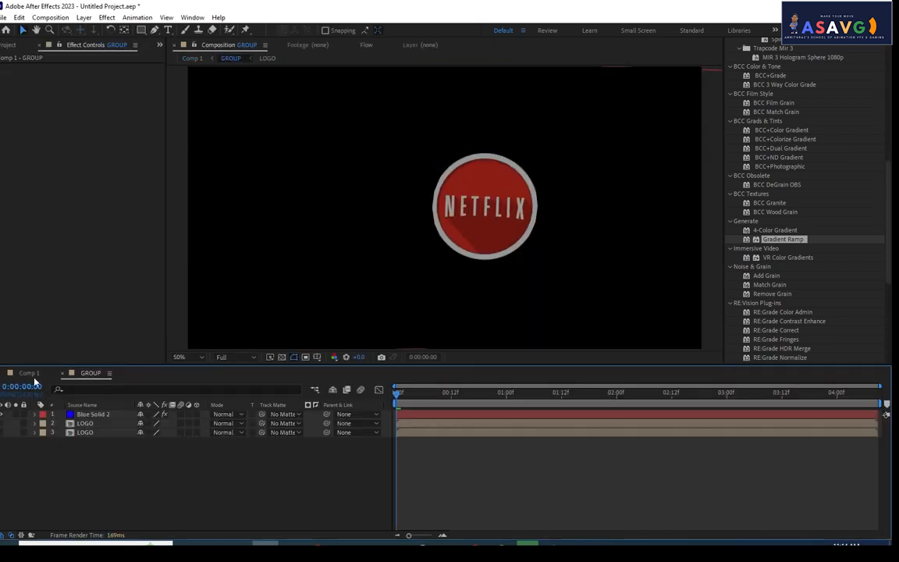
Return to Comp 1 and duplicate the GROUP layer.
click(28, 373)
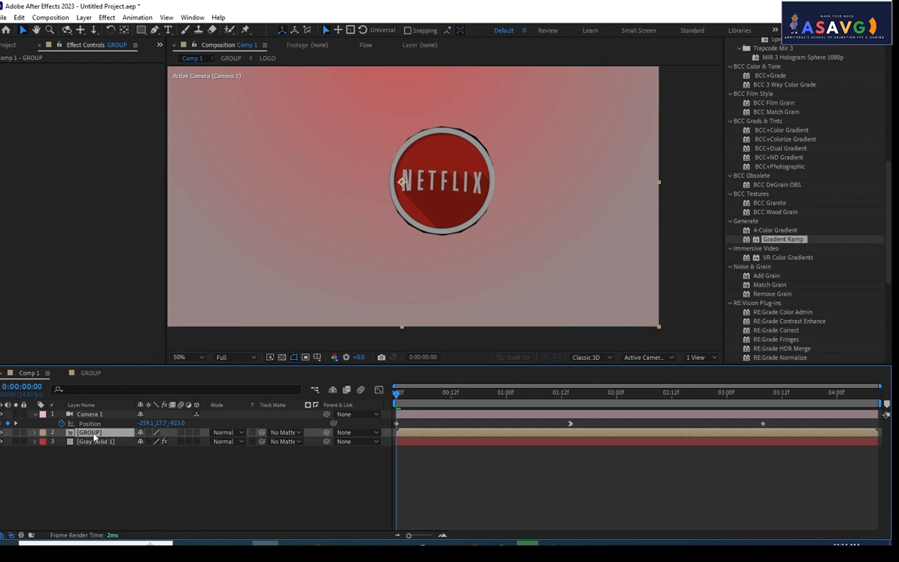
key(ctrl+d)
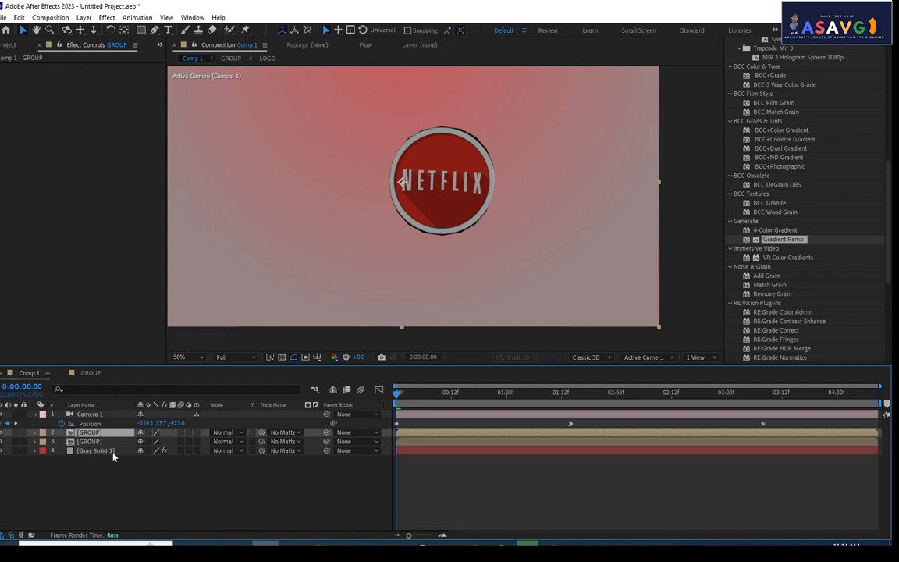
Move the upper GROUP copy straight down below the original by setting its Position to 960, 949.
key(p)
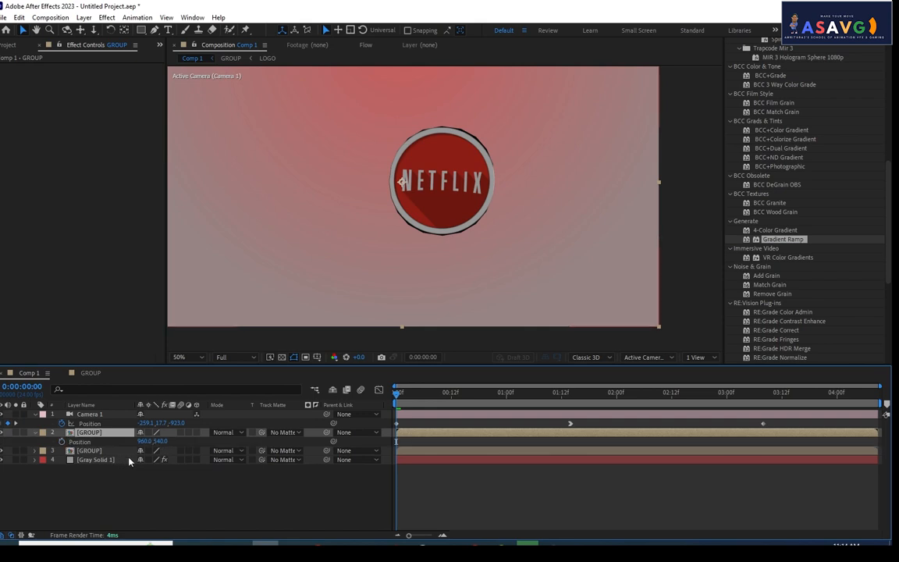
drag(146, 443, 216, 468)
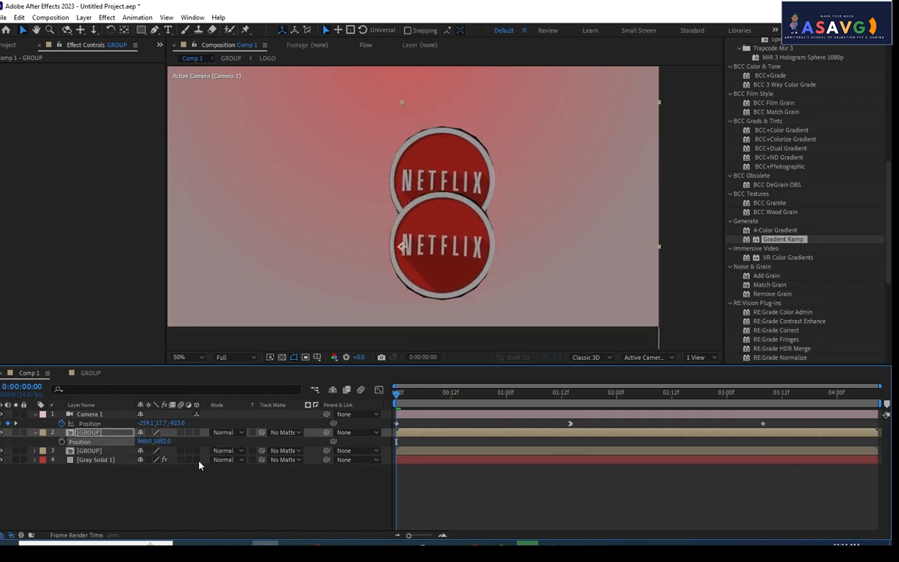
drag(162, 441, 91, 442)
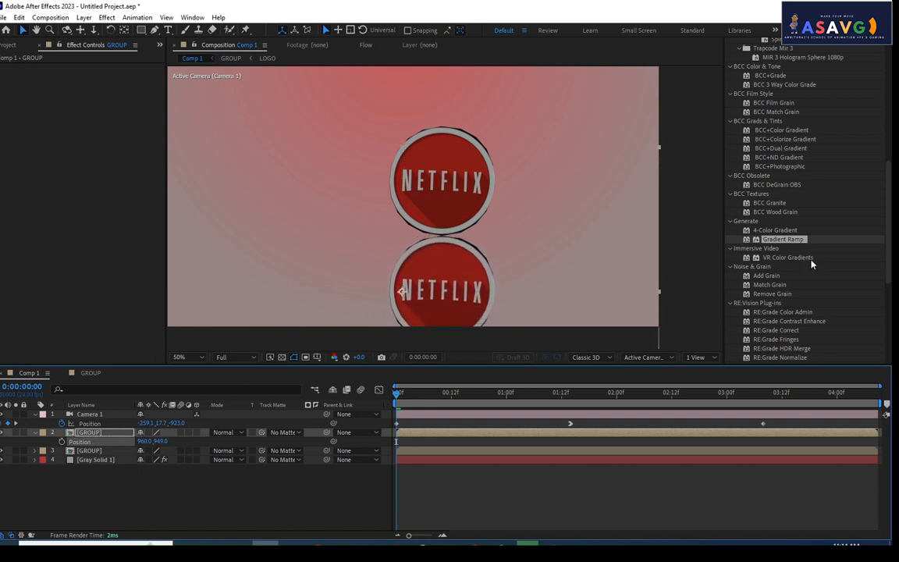
Apply the Fill effect to the lowered GROUP copy and place that copy beneath the original GROUP layer.
scroll(812, 263, up, 8)
drag(810, 235, 617, 224)
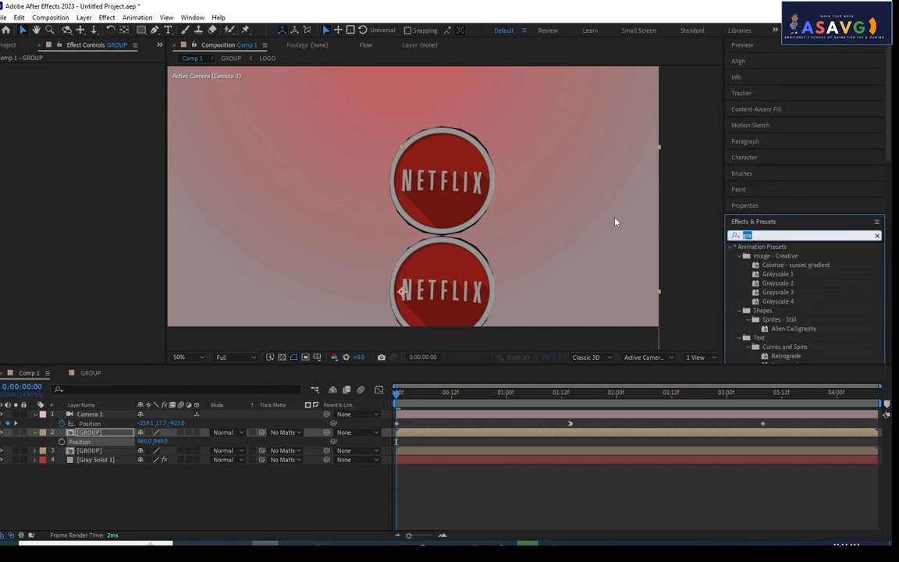
text(fill)
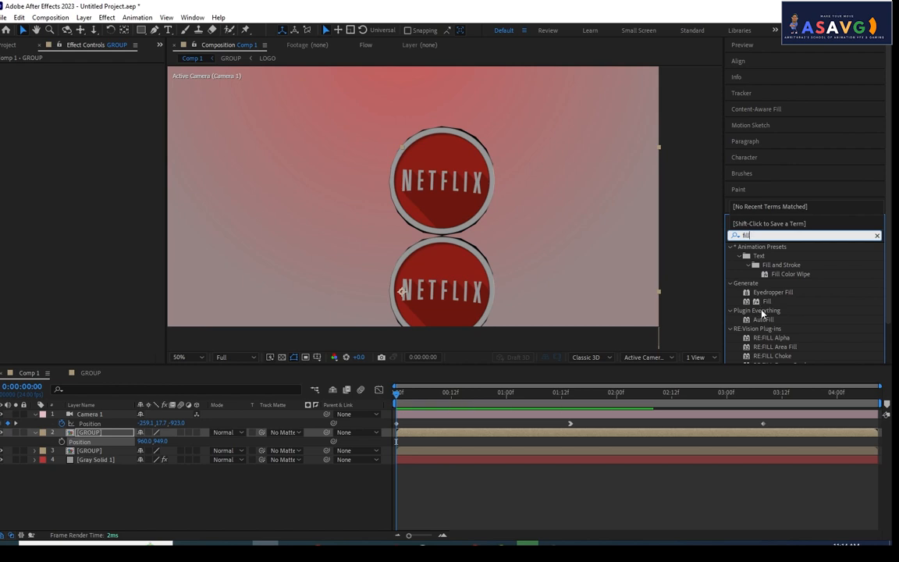
drag(767, 301, 95, 451)
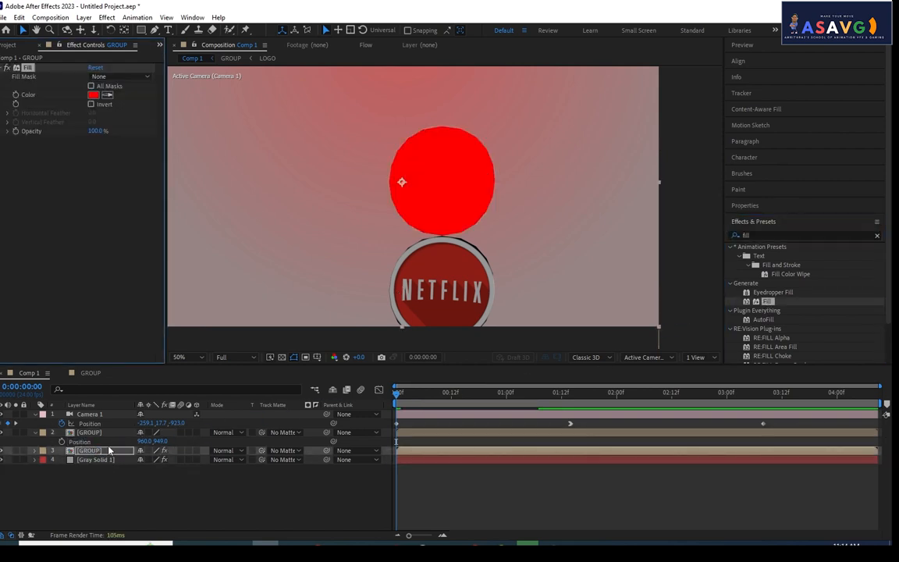
key(ctrl+z)
drag(768, 302, 92, 466)
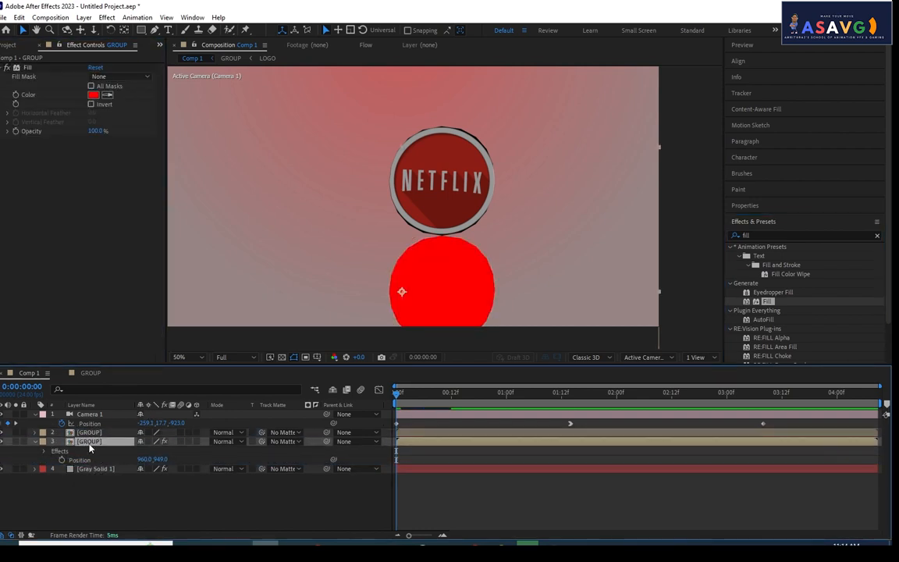
Set the Fill colour on the lowered GROUP copy to black and reduce the layer's opacity to 35%.
click(90, 96)
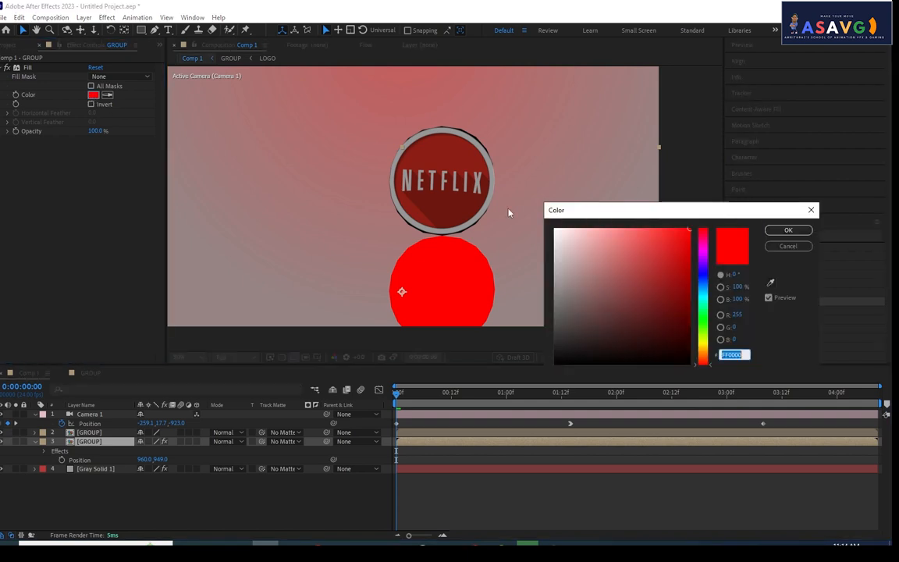
drag(616, 327, 524, 392)
click(789, 230)
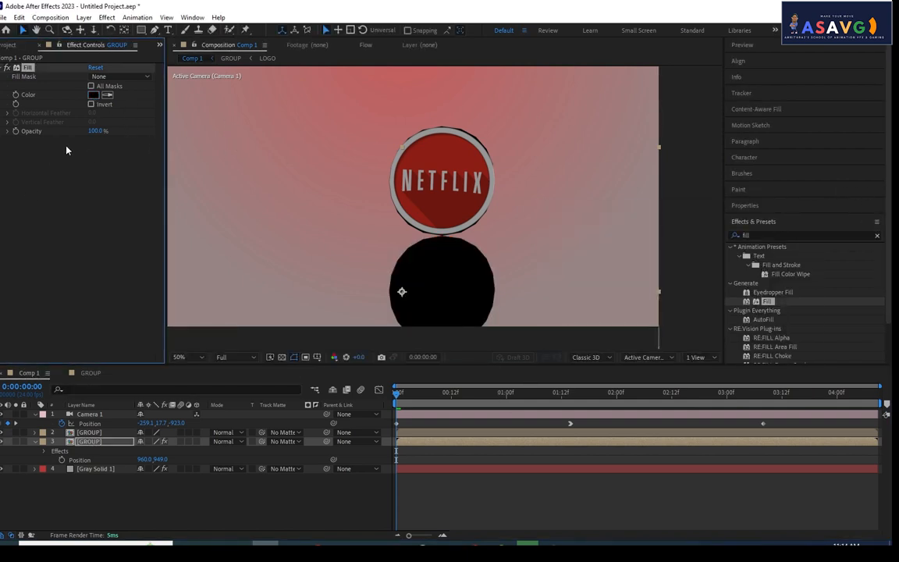
drag(60, 133, 99, 133)
click(93, 443)
key(t)
drag(143, 451, 100, 445)
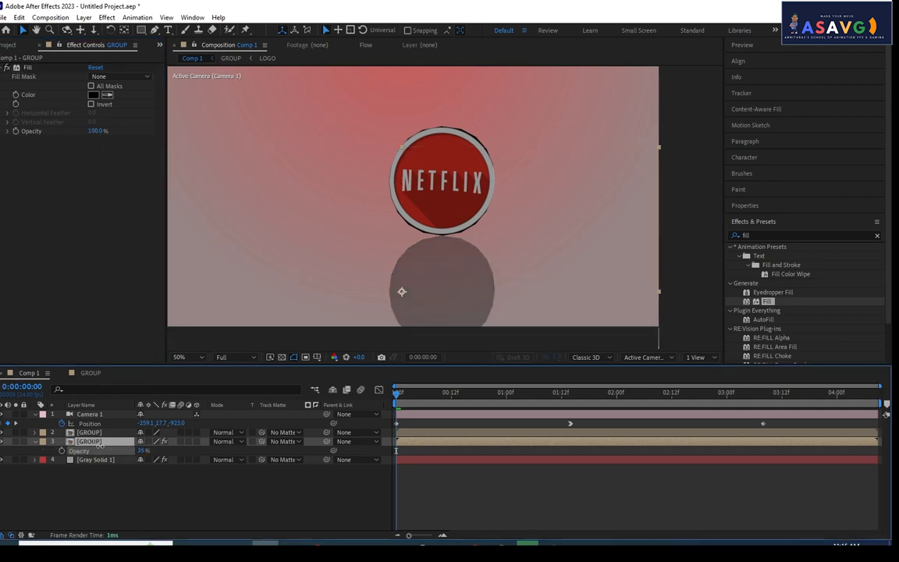
Preview the coin with its shadow copy, lowering the preview resolution to Quarter.
key(space)
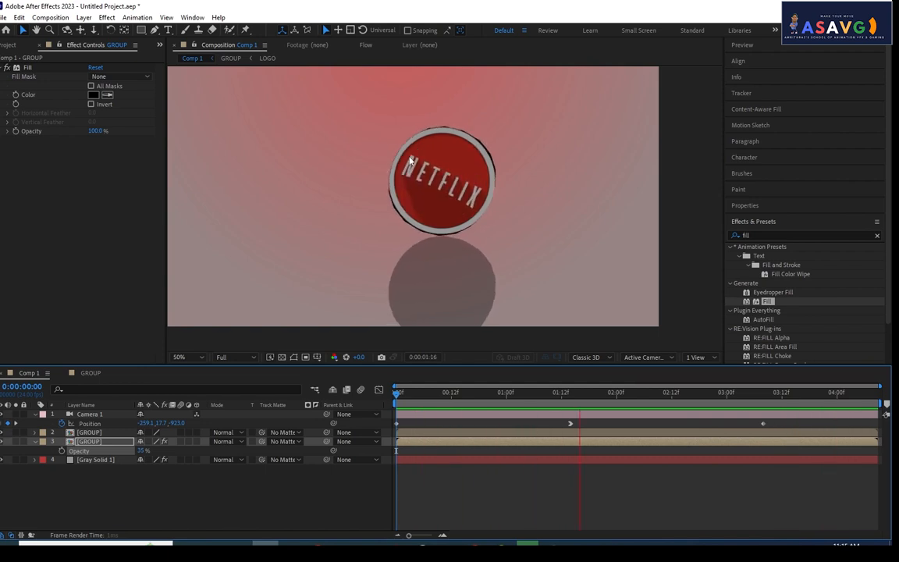
drag(433, 390, 783, 425)
drag(720, 430, 328, 441)
click(148, 423)
click(226, 356)
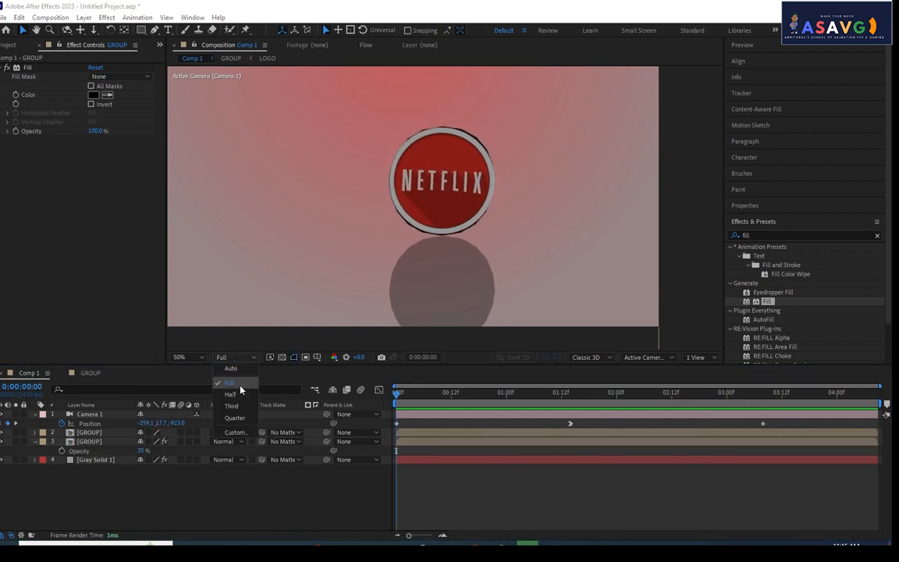
click(223, 392)
key(space)
key(space)
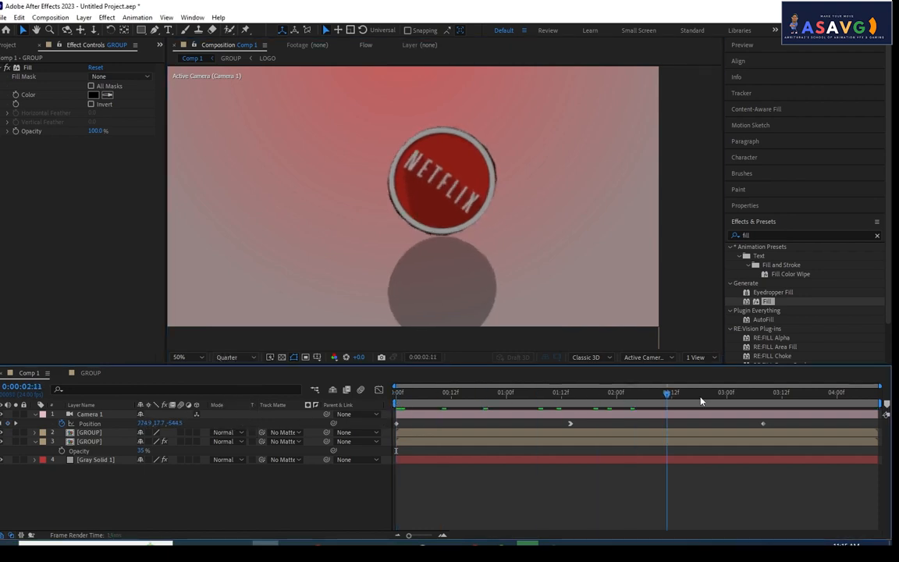
Set Camera 1's X position to 1178.9 at 0:00:01:14 and scrub back to the start to check the movement.
drag(422, 404, 571, 405)
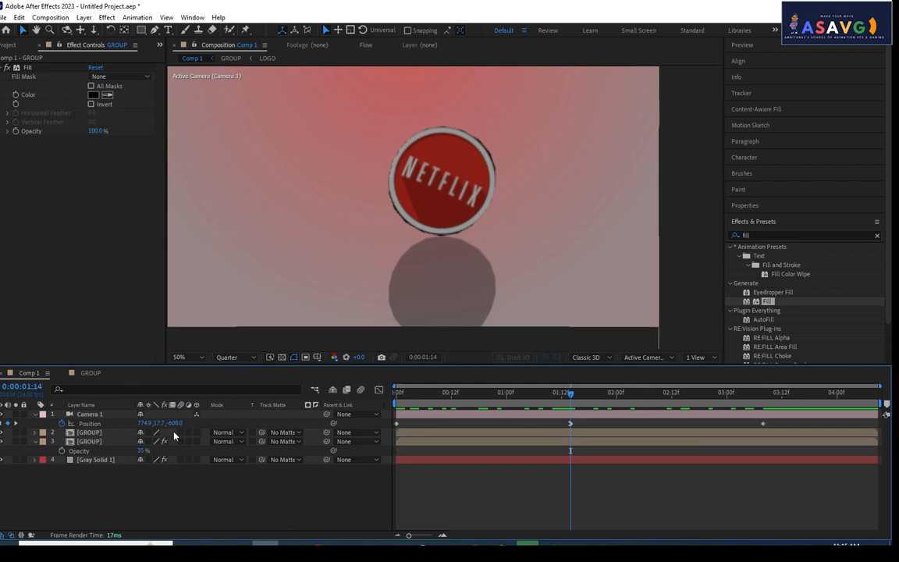
drag(145, 424, 350, 437)
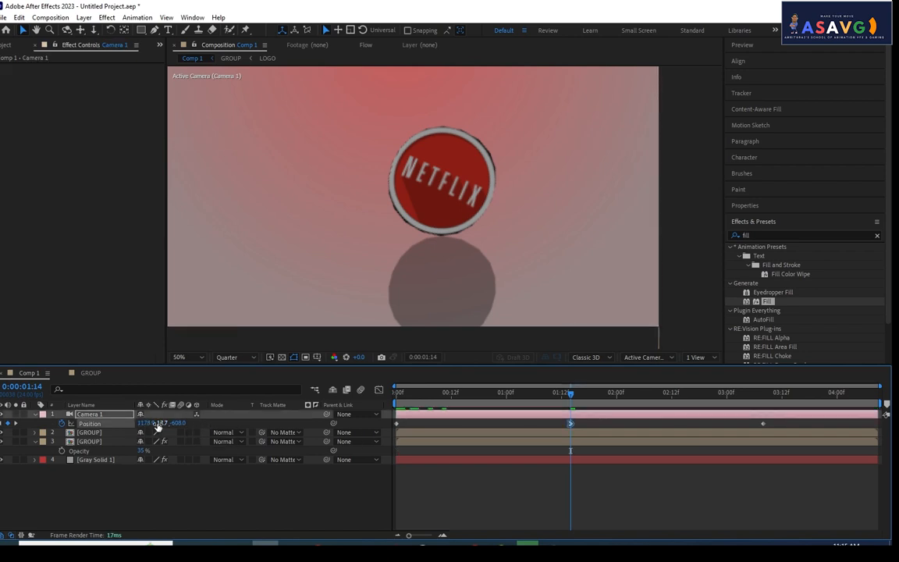
drag(570, 403, 201, 390)
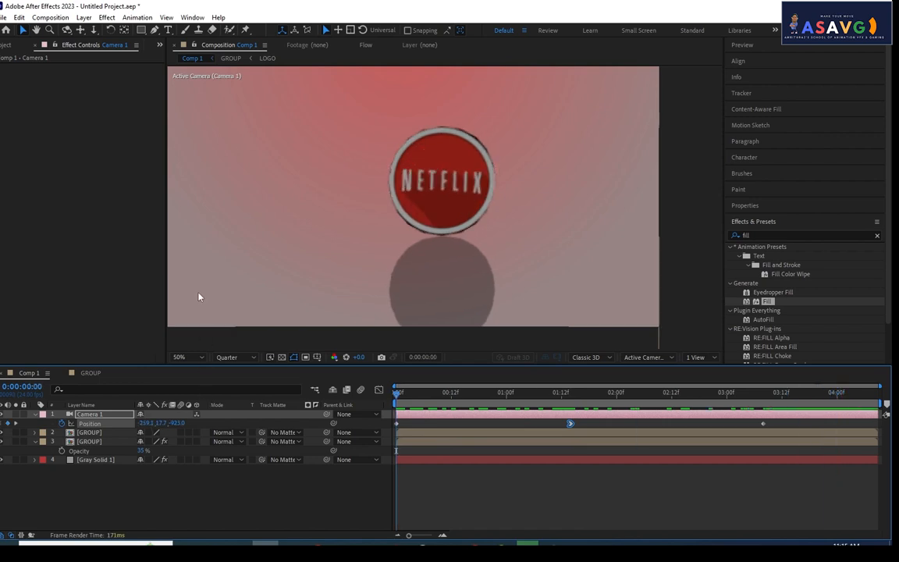
Undo the shadow edits, the GROUP duplicate and the pre-composition, back to the separate Blue Solid 2, LOGO and TEXTURE layers.
key(k)
click(103, 442)
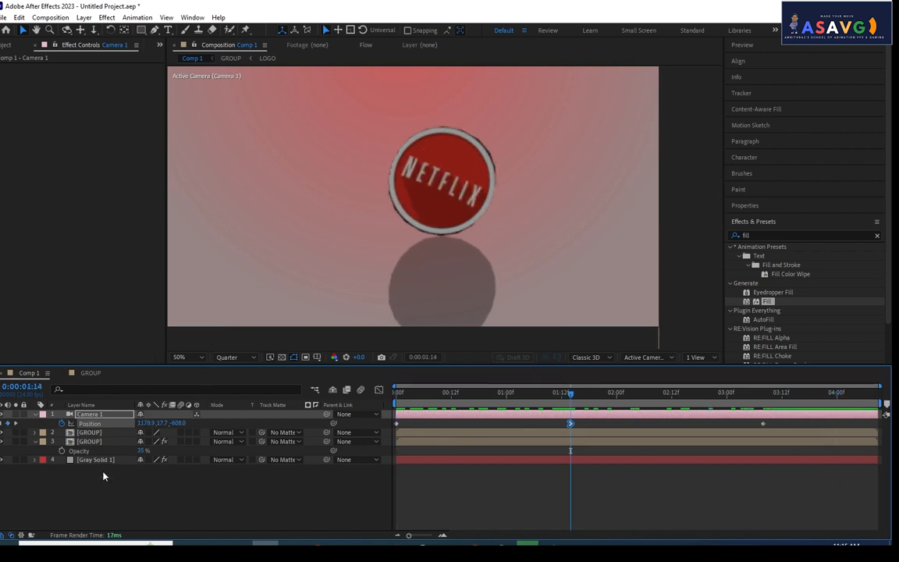
key(Home)
key(ctrl+z)
key(ctrl+z)
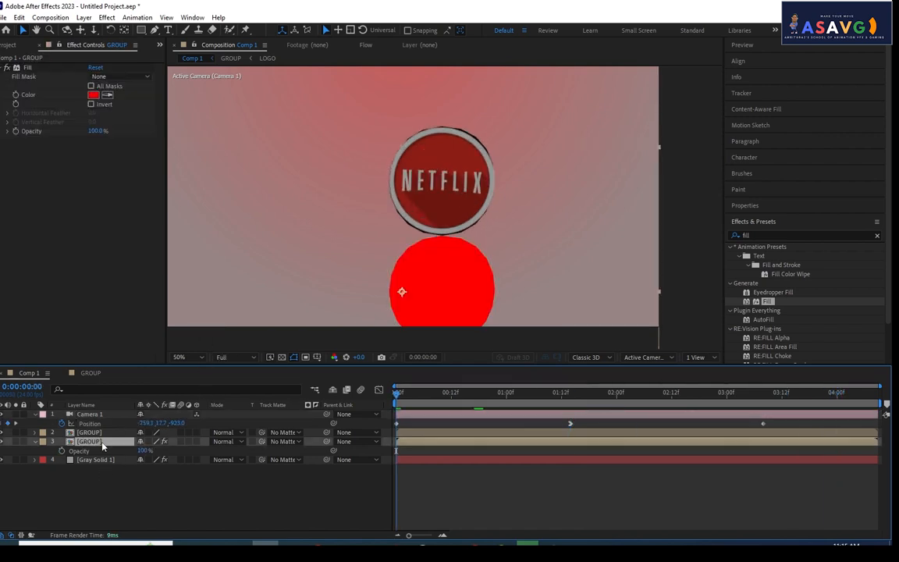
key(ctrl+bracketright)
key(space)
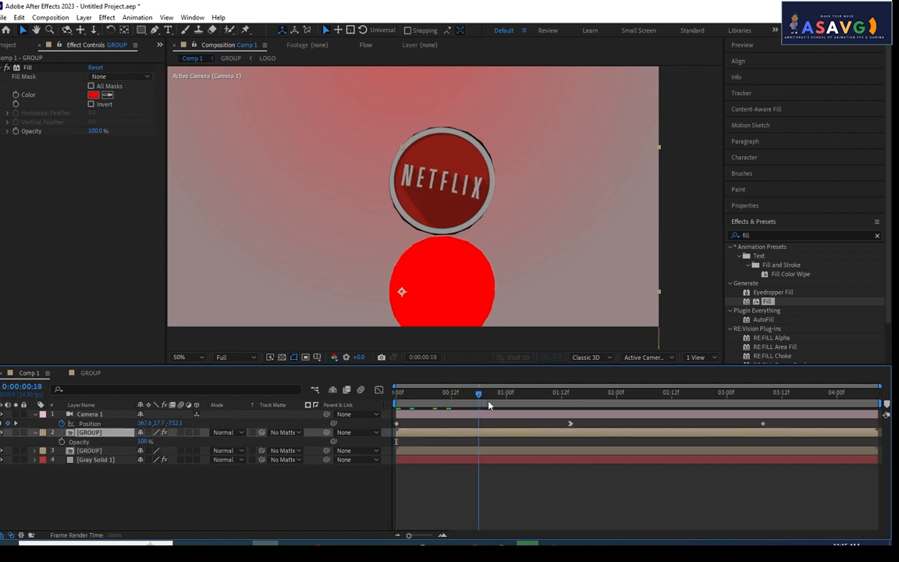
drag(689, 426, 249, 424)
key(ctrl+z)
key(ctrl+z)
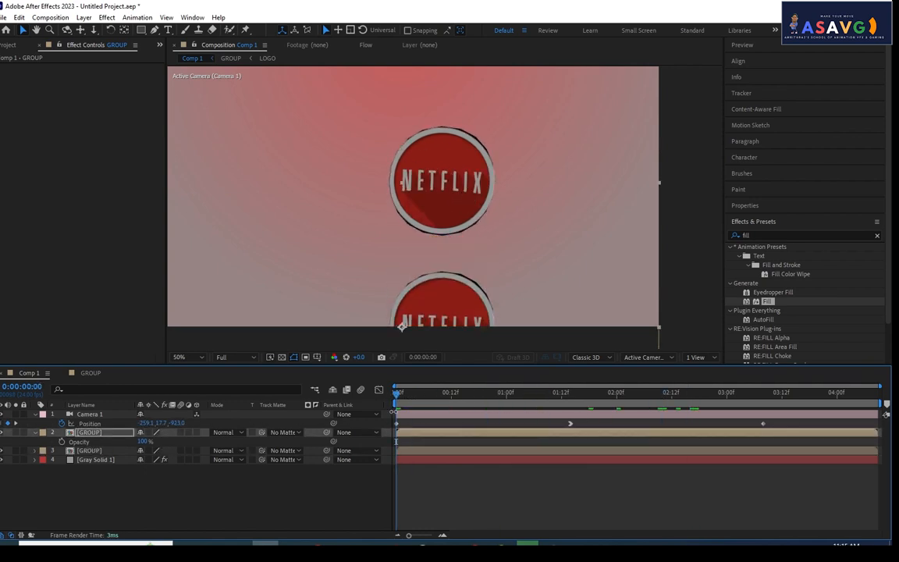
drag(417, 397, 298, 427)
key(ctrl+z)
key(ctrl+z)
key(ctrl+z)
drag(417, 399, 256, 498)
Duplicate the Blue Solid 2 layer and move the lower copy below the coin to Position 1110, 989.2.
click(107, 476)
click(89, 443)
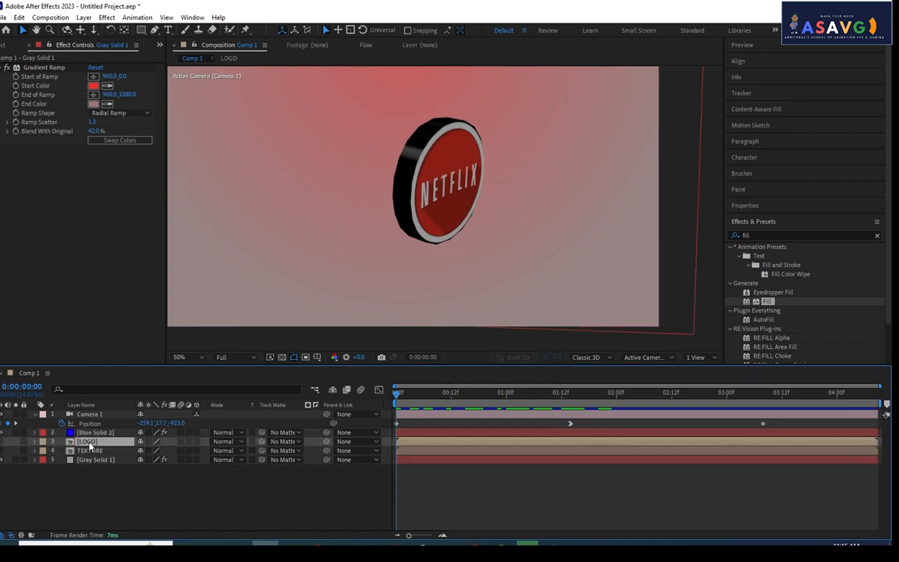
click(91, 432)
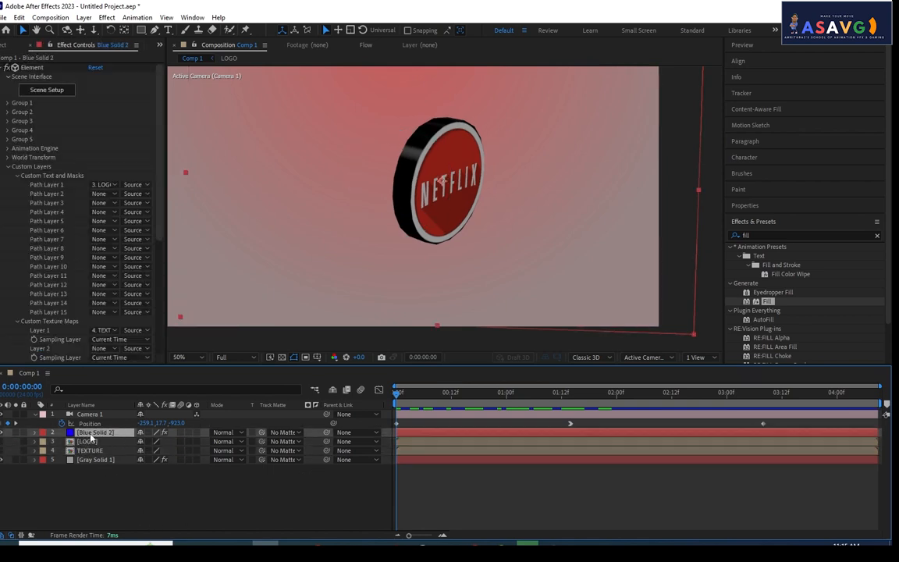
key(ctrl+d)
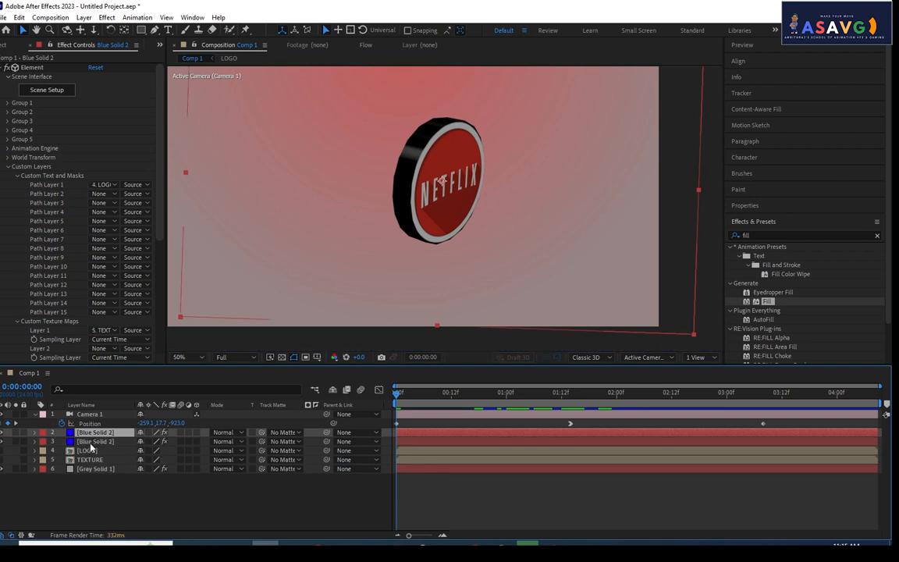
click(94, 442)
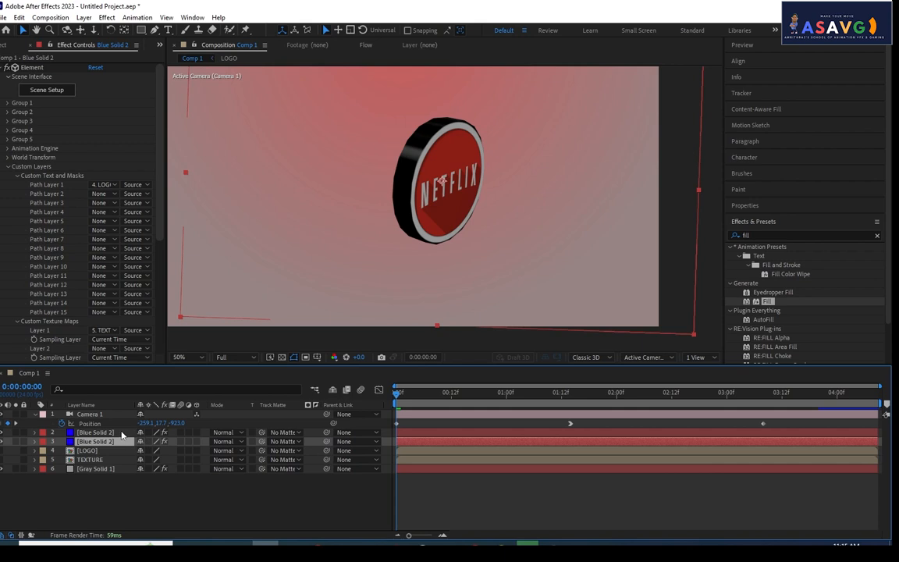
key(p)
drag(147, 450, 357, 506)
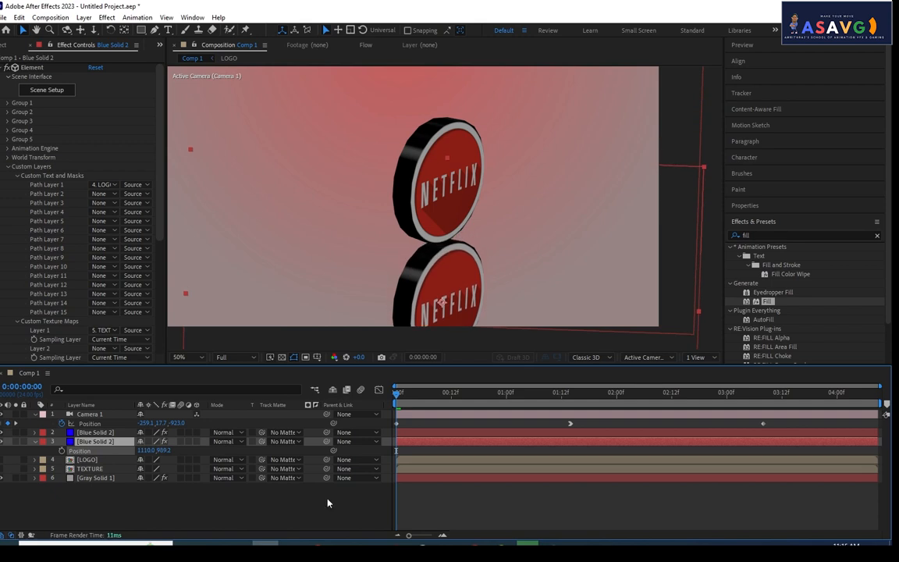
Apply the Fill effect to the lower Blue Solid 2 copy and set its colour to black (000000).
drag(768, 303, 98, 442)
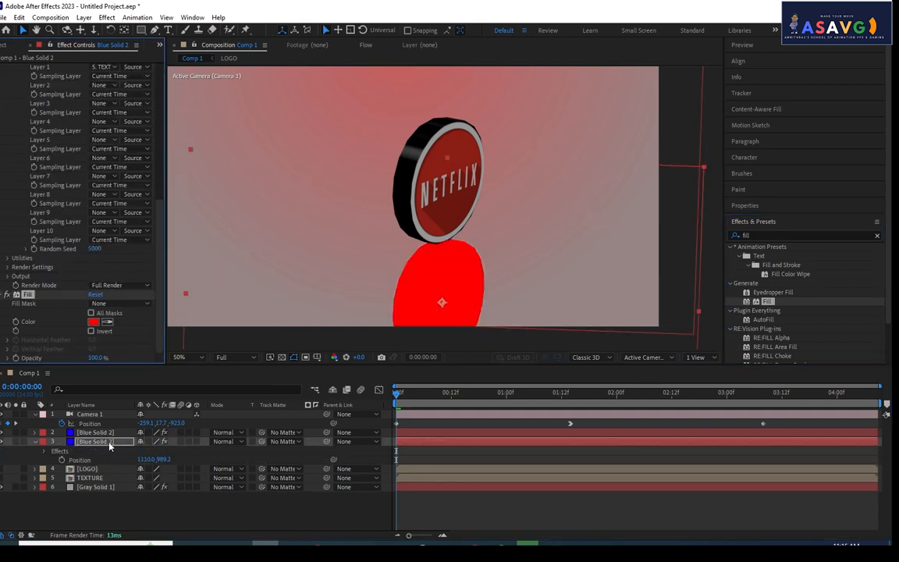
click(93, 322)
drag(582, 315, 552, 365)
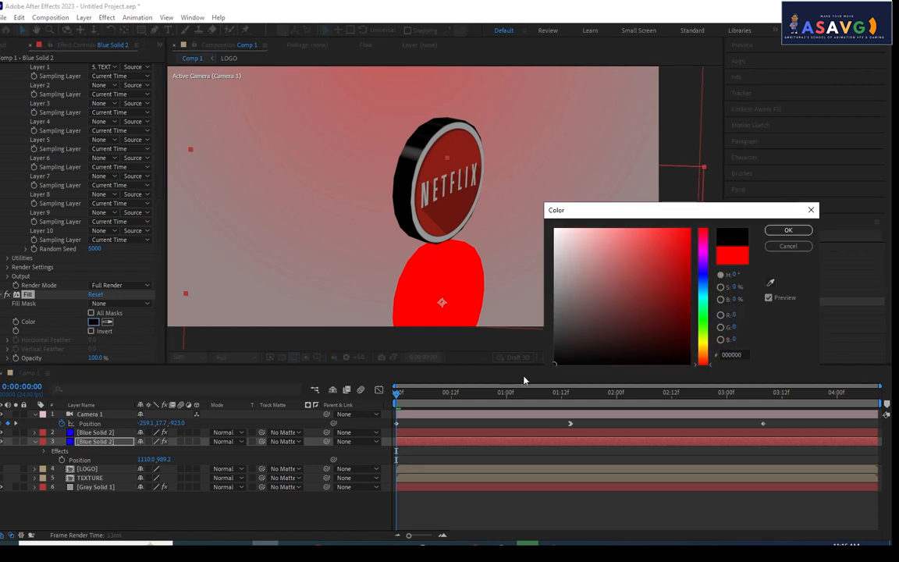
click(788, 232)
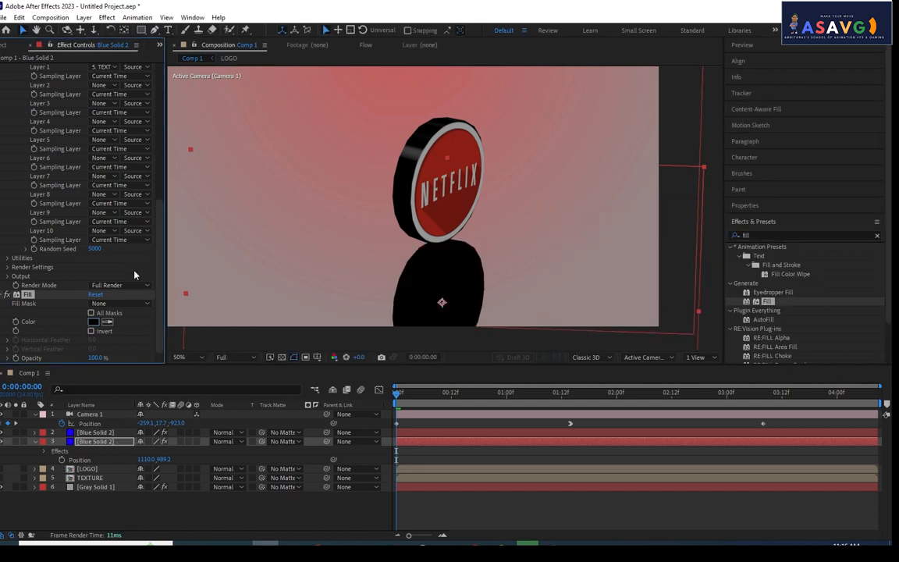
Reduce the lower Blue Solid 2 copy's opacity to 21% and preview the animation.
click(91, 444)
key(t)
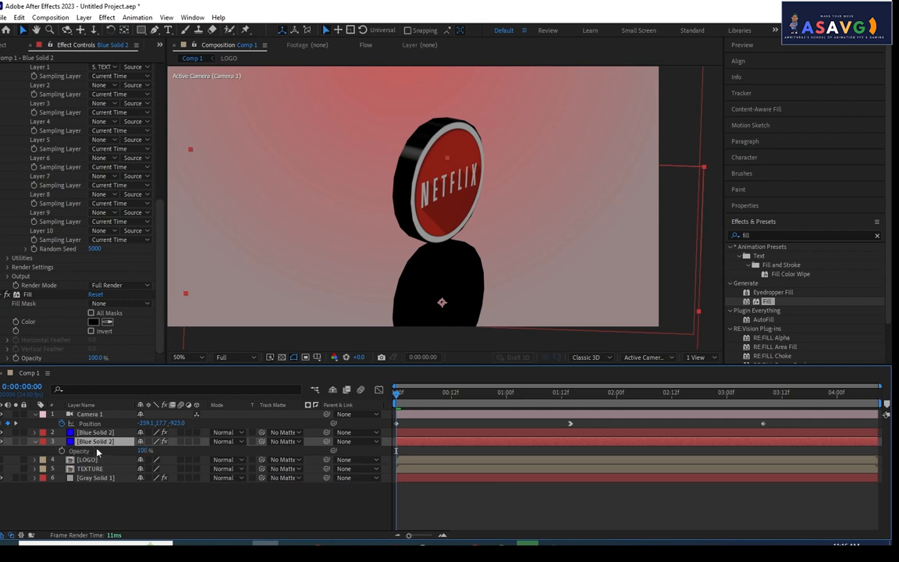
drag(142, 451, 104, 454)
key(space)
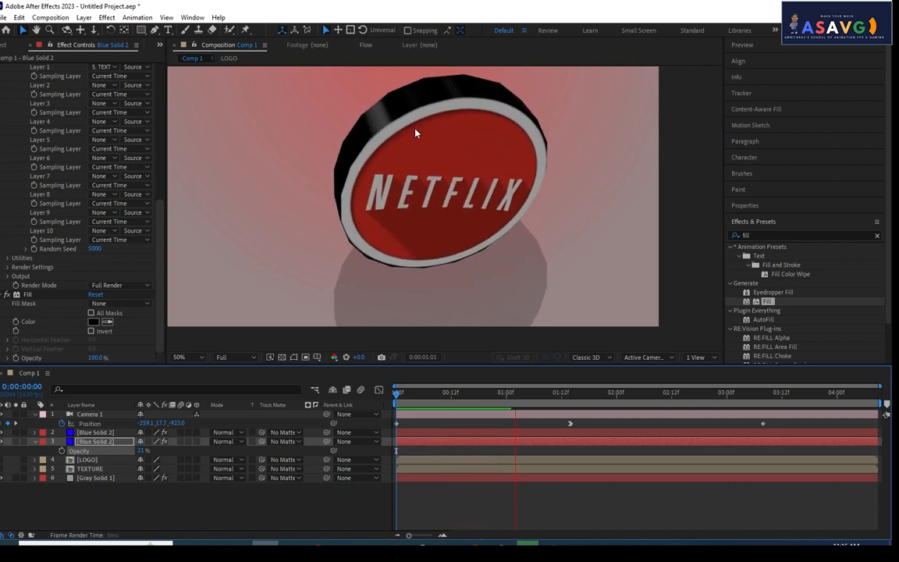
key(space)
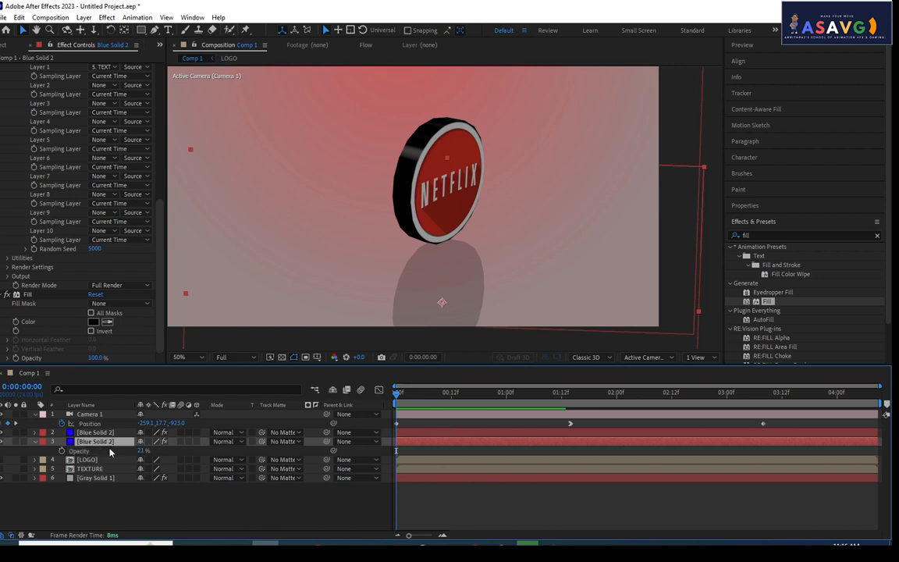
Adjust the shadow copy's Position to 1072, 980.2 and preview how it follows the coin.
mouse_move(153, 450)
mouse_down()
mouse_move(128, 454)
mouse_move(183, 451)
mouse_move(159, 451)
mouse_up()
key(space)
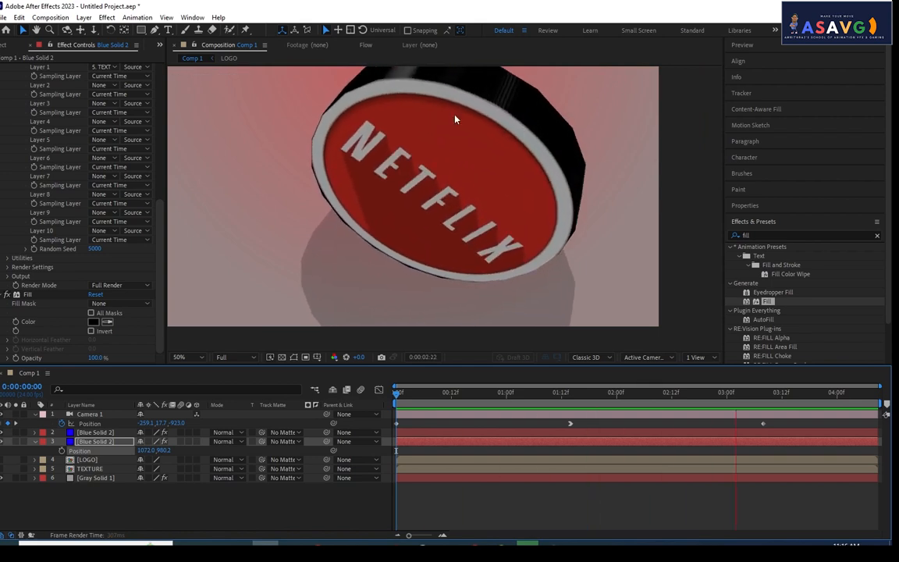
key(space)
drag(480, 141, 442, 212)
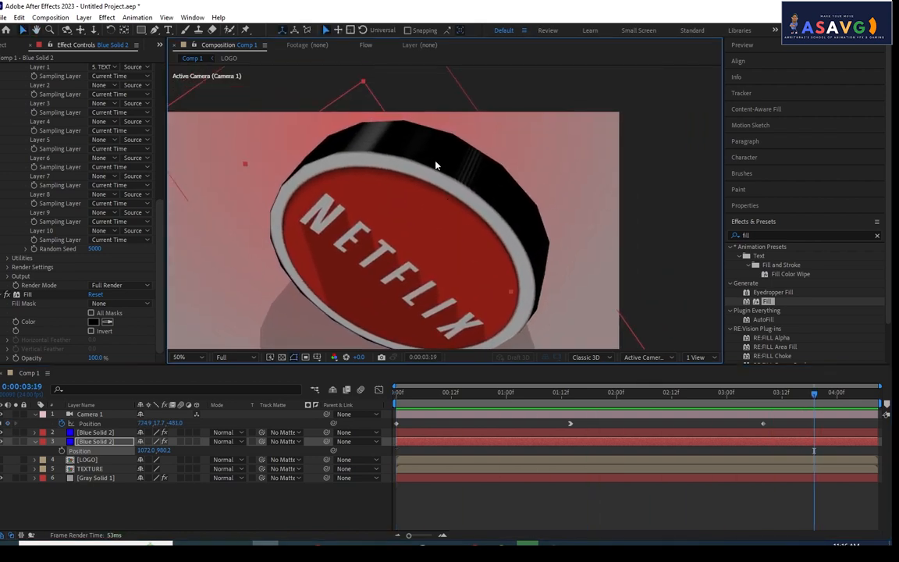
scroll(427, 156, up, 2)
scroll(428, 156, down, 2)
drag(432, 394, 193, 414)
Change the start colour of the Gradient Ramp on the Gray Solid 1 layer to dark grey (3D3C3C).
click(123, 479)
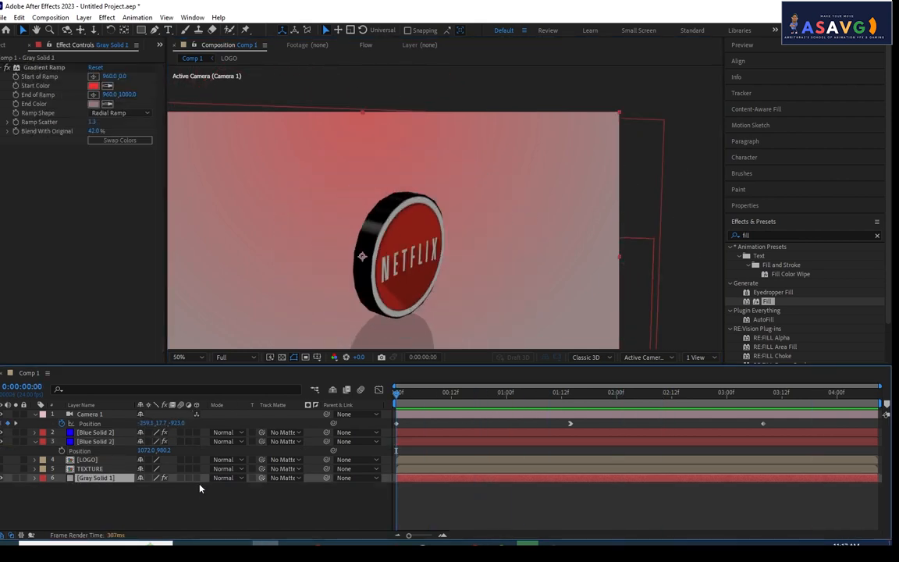
click(94, 85)
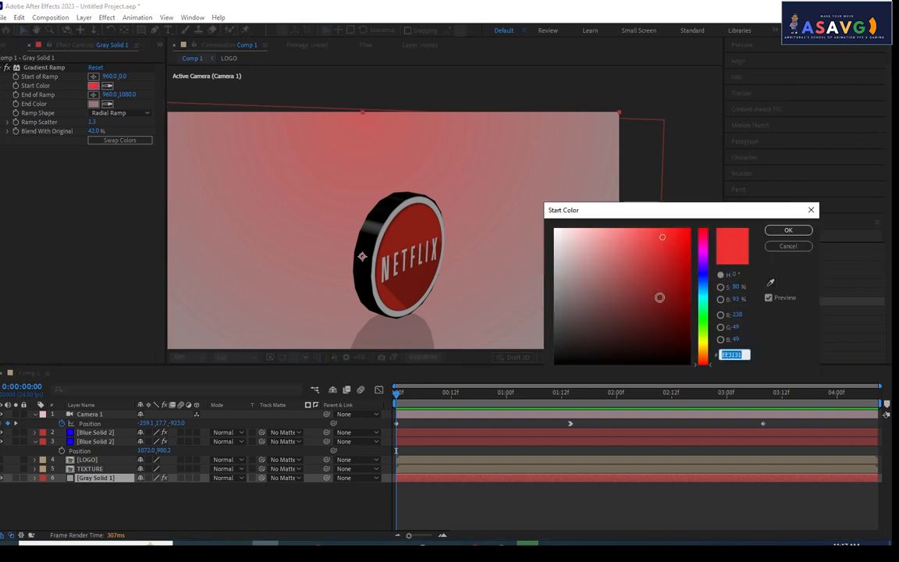
click(604, 287)
mouse_move(594, 276)
mouse_down()
mouse_move(568, 257)
mouse_move(618, 311)
mouse_move(586, 201)
mouse_move(555, 332)
mouse_up()
click(788, 231)
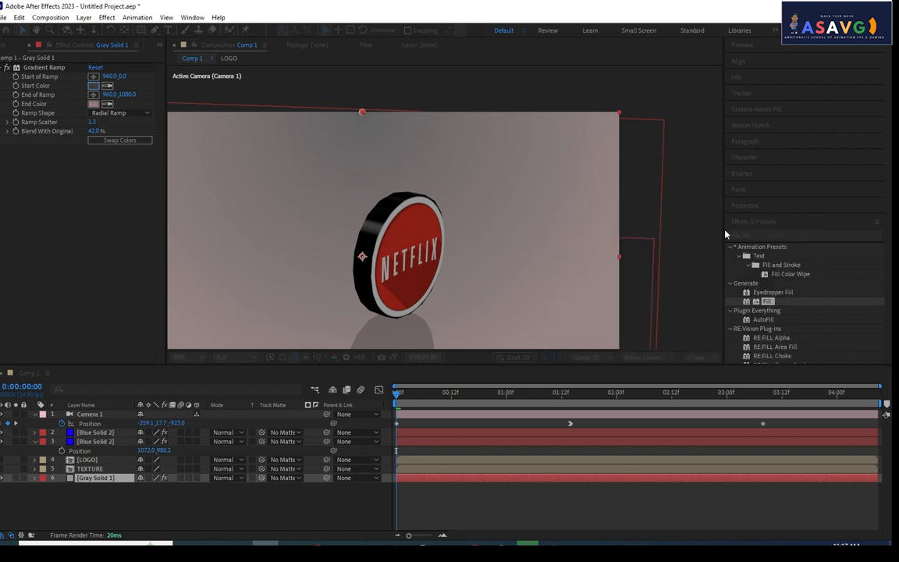
Set Gray Solid 1's Gradient Ramp end colour to blue (1433D1) and its start colour to white (FFFFFF).
click(93, 103)
mouse_move(623, 317)
mouse_down()
mouse_move(674, 339)
mouse_move(677, 253)
mouse_up()
click(703, 278)
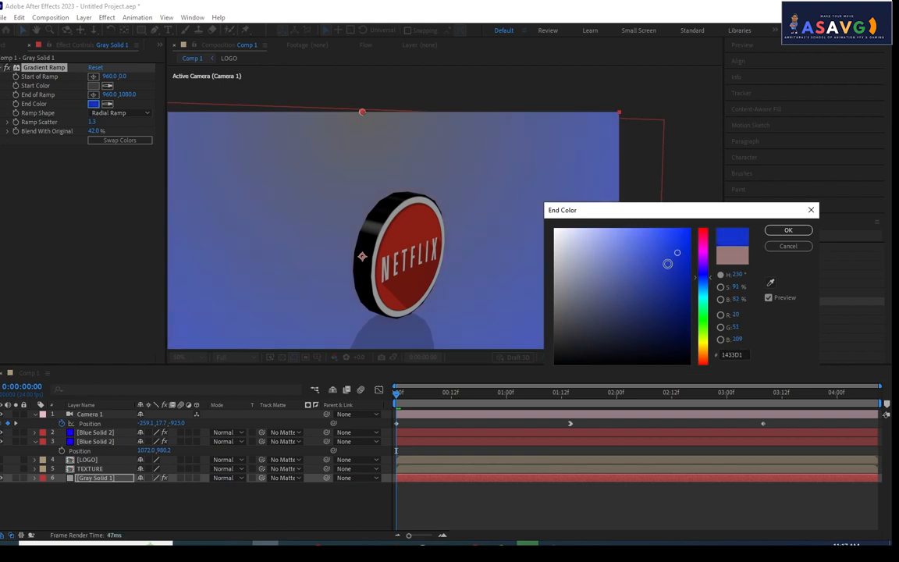
click(789, 230)
click(93, 85)
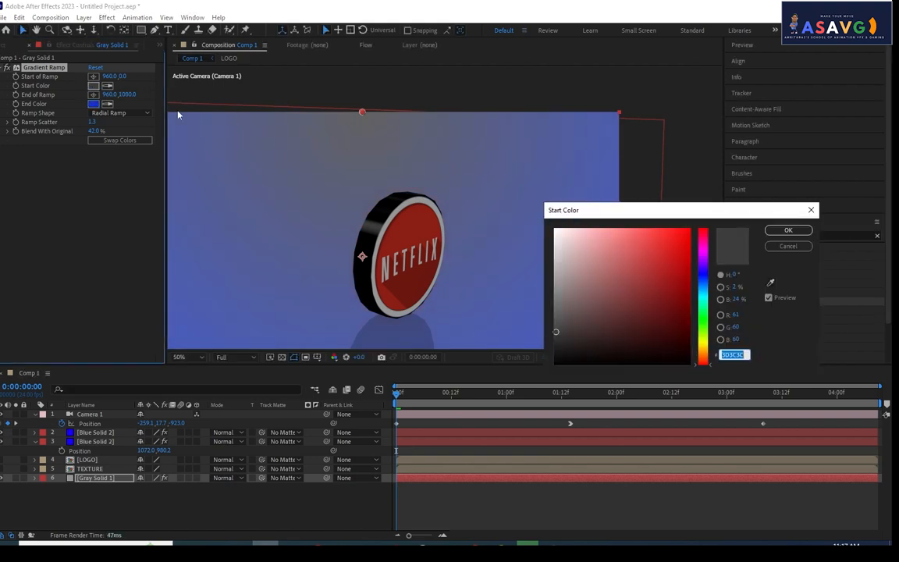
drag(567, 242, 538, 218)
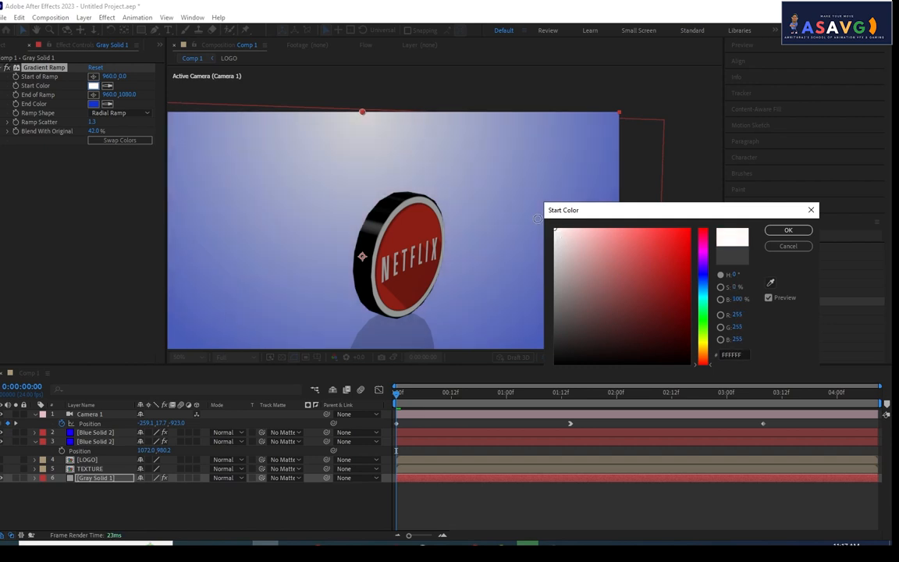
click(789, 230)
Move the gradient's start point to 906, 260, set Ramp Scatter to 20.4 and Blend With Original to 41%, and preview.
drag(369, 134, 360, 314)
drag(360, 273, 392, 182)
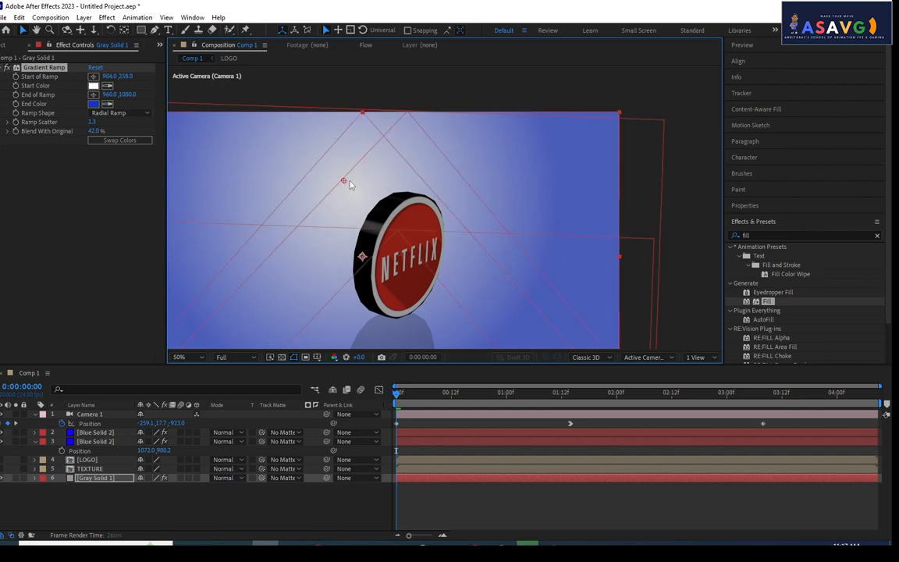
click(115, 113)
click(111, 107)
click(114, 114)
click(117, 133)
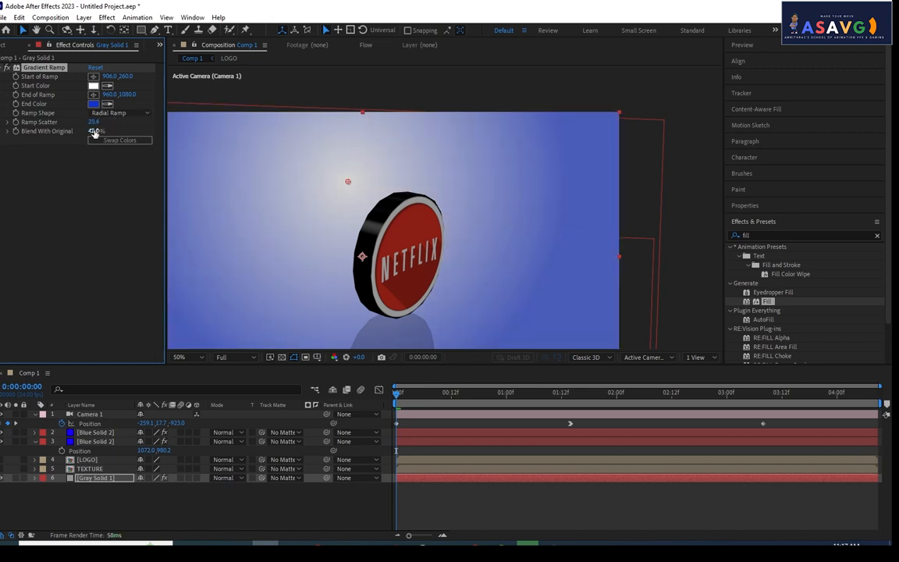
drag(151, 128, 80, 125)
key(space)
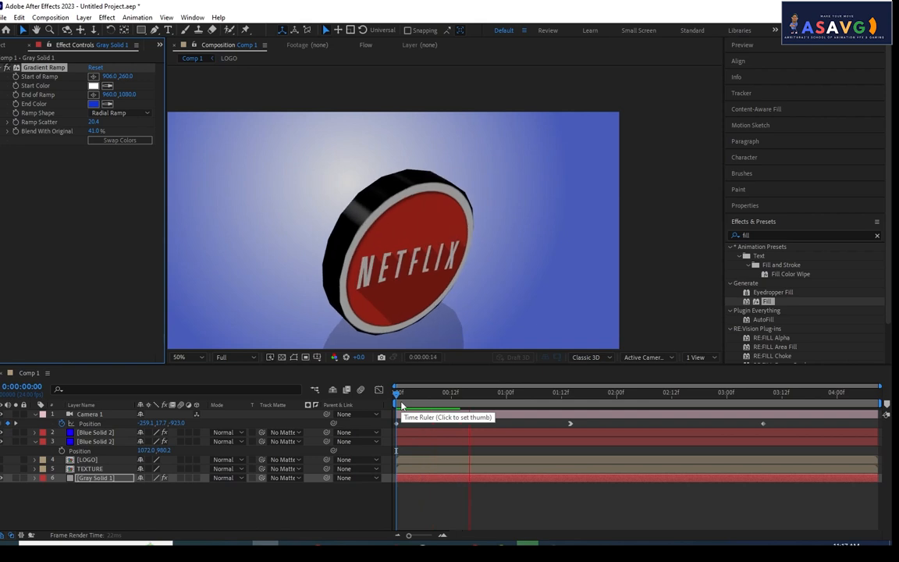
drag(402, 406, 782, 410)
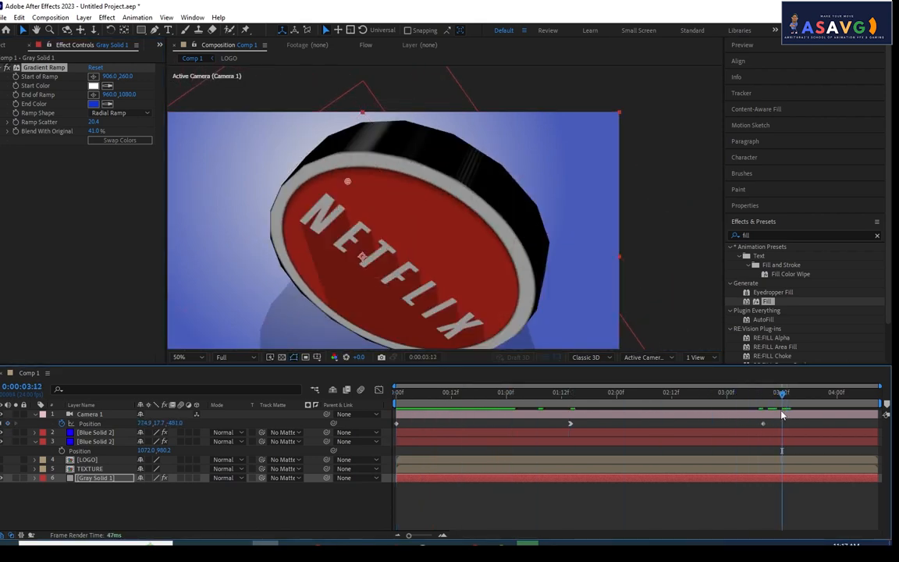
key(n)
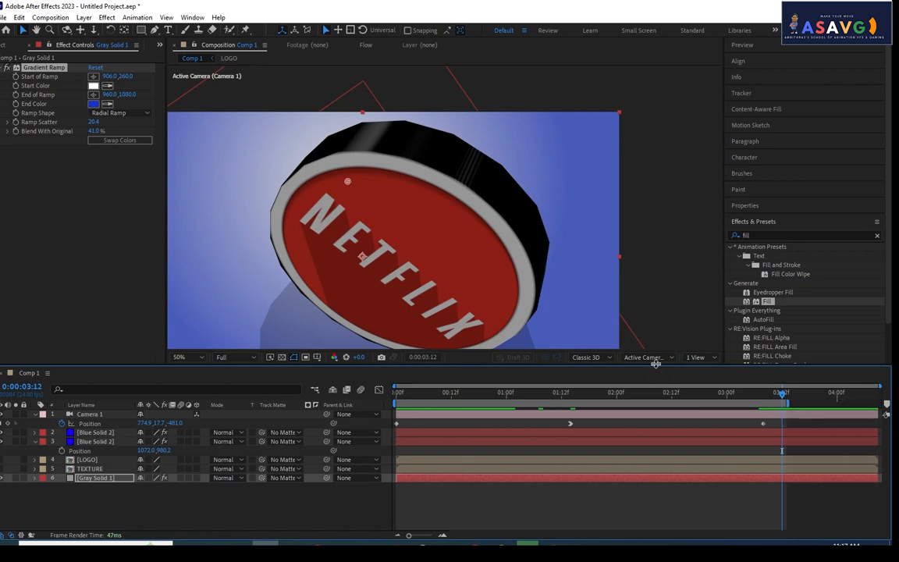
key(ctrl+z)
End the work area at 0:00:03:10 and trim the composition to it.
drag(749, 393, 773, 400)
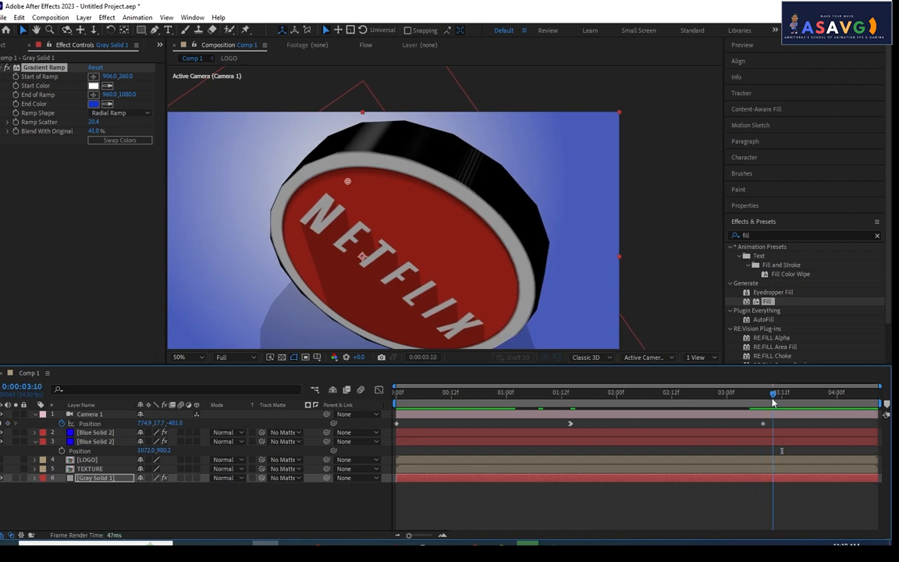
right_click(773, 402)
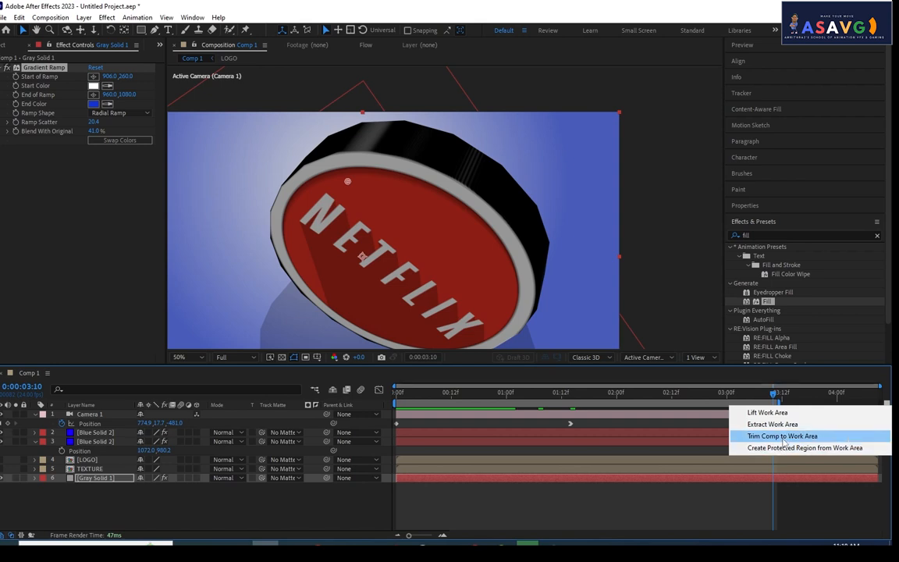
click(783, 437)
key(space)
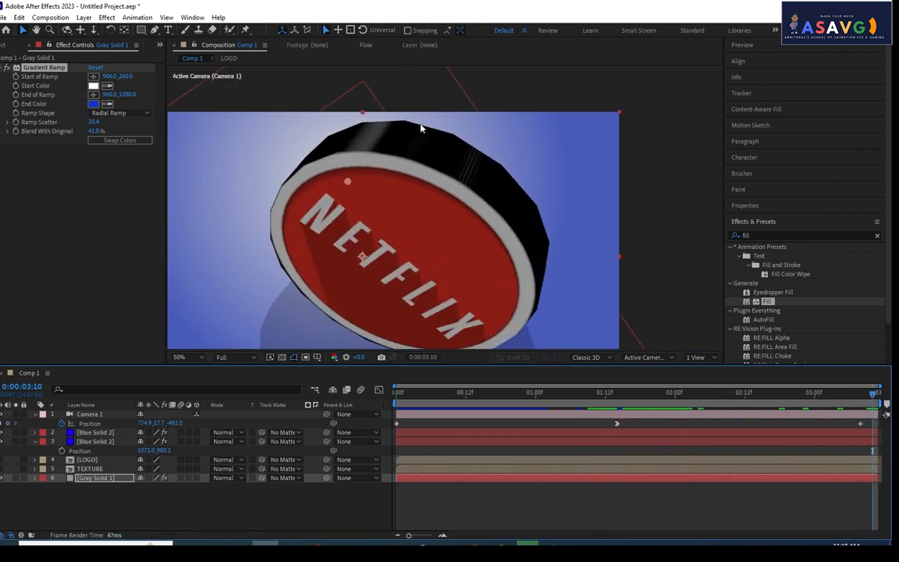
Add Comp 1 to the render queue and name its H.264 output file LOGO on the Desktop.
click(5, 17)
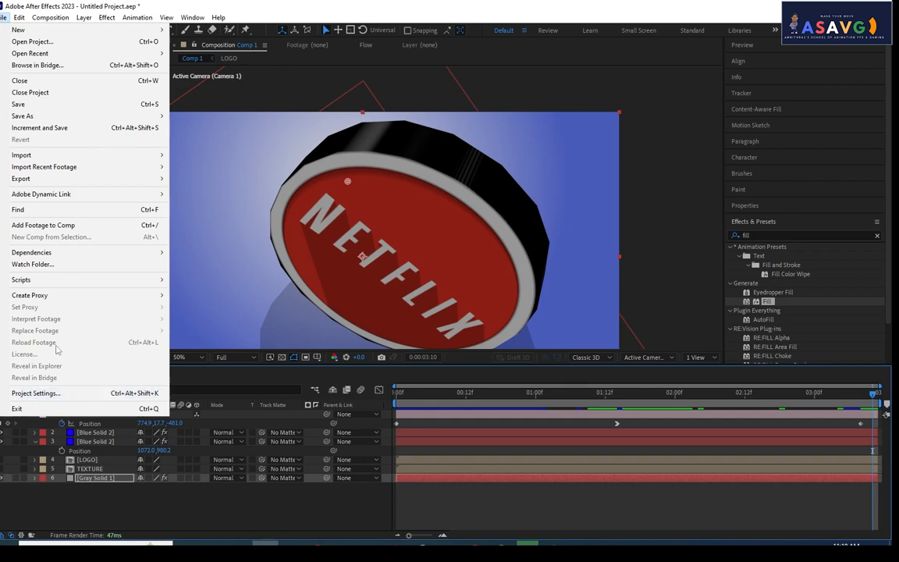
mouse_move(46, 181)
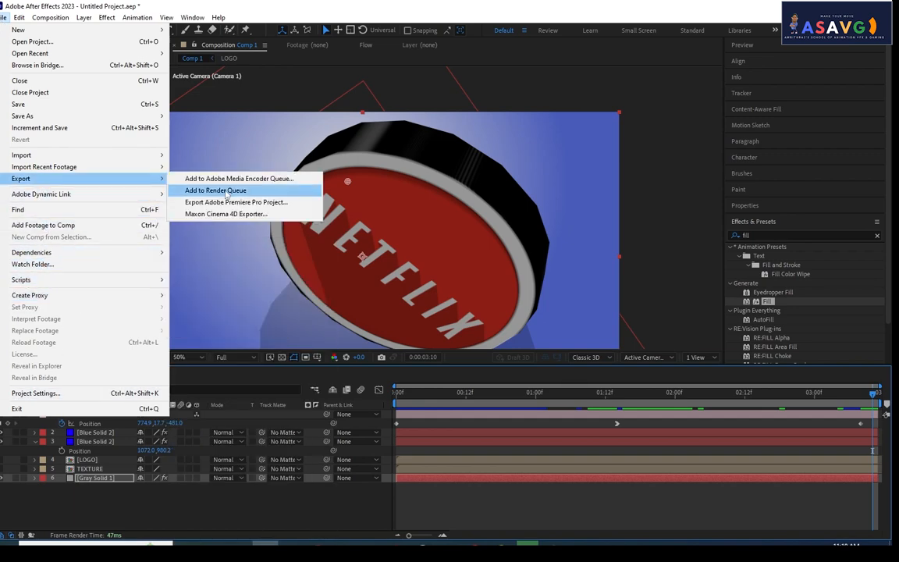
click(226, 193)
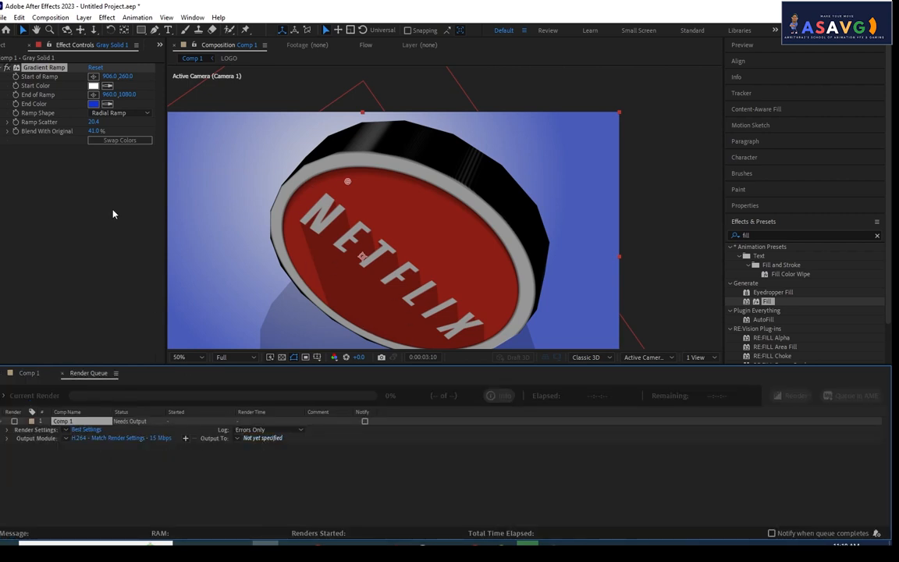
click(262, 438)
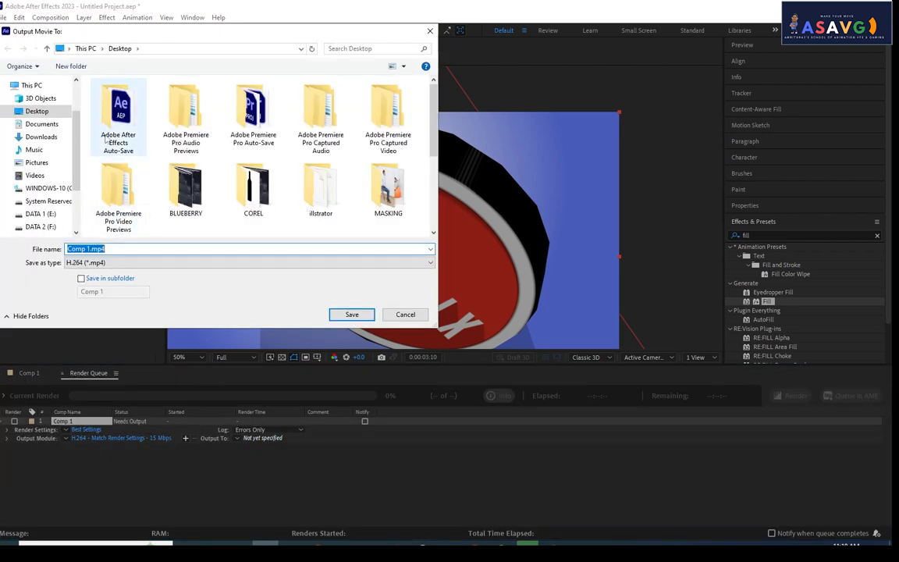
text(L)
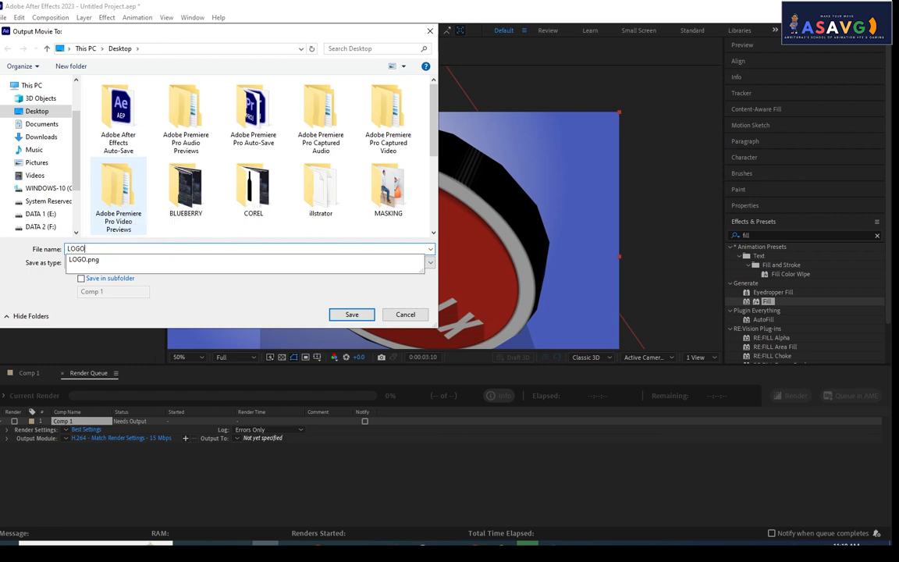
text(OGO)
key(Return)
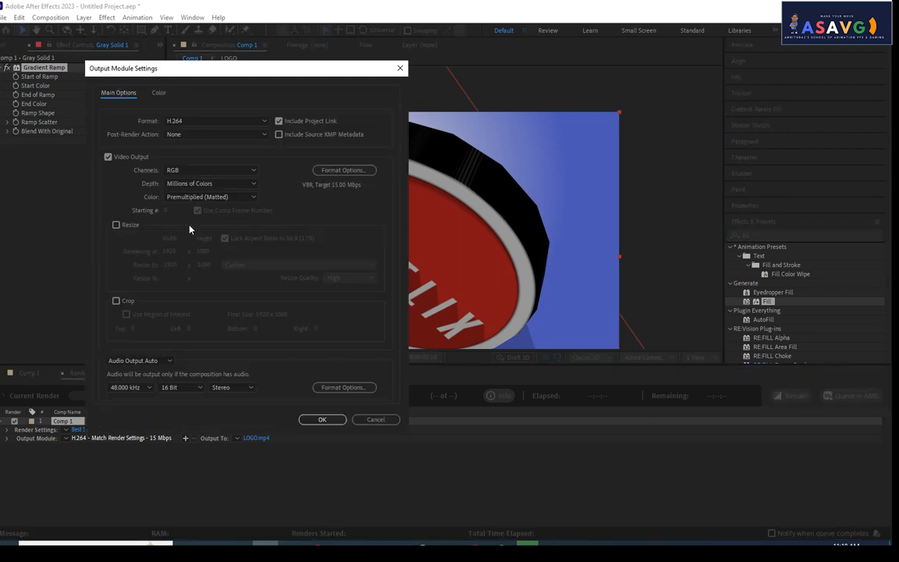
Accept the H.264 output module settings, review the render settings without changes, and close the render queue.
click(322, 419)
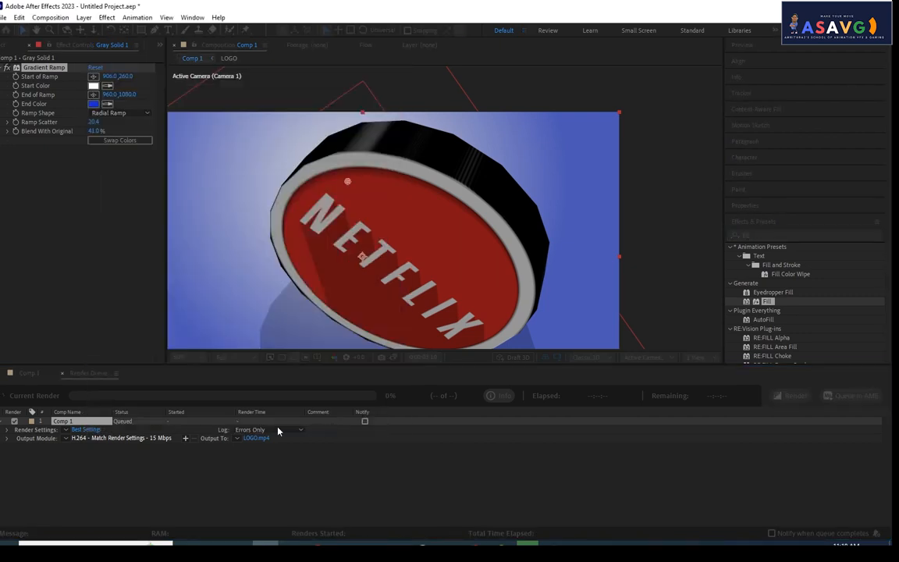
click(100, 429)
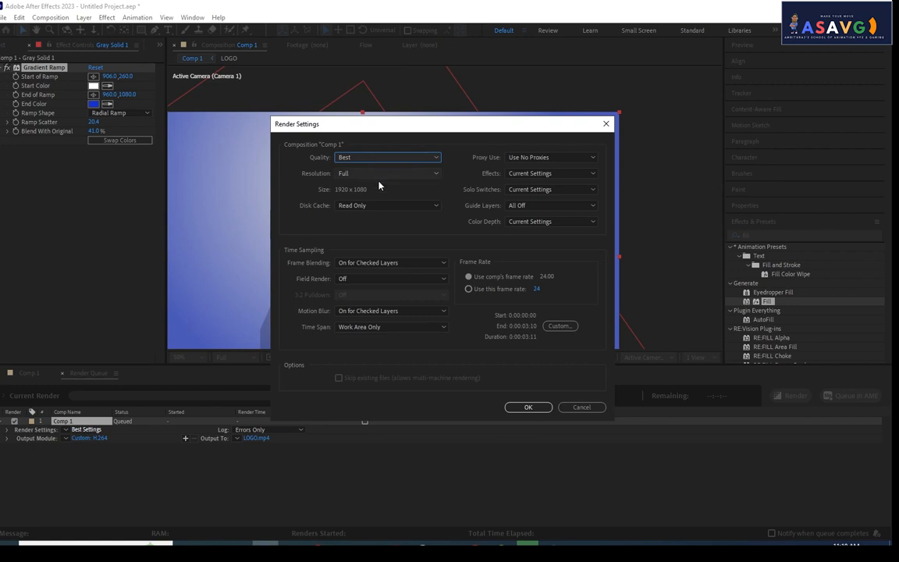
click(581, 407)
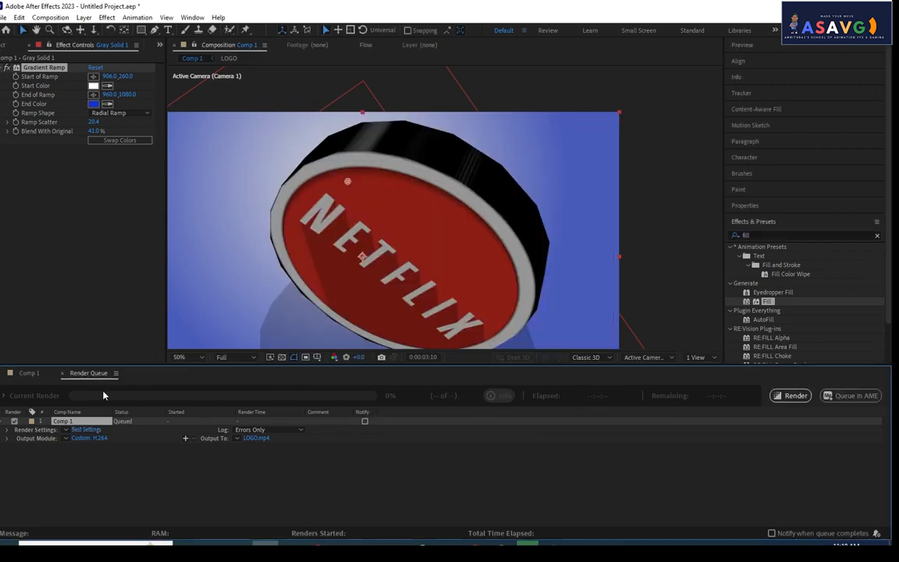
click(63, 374)
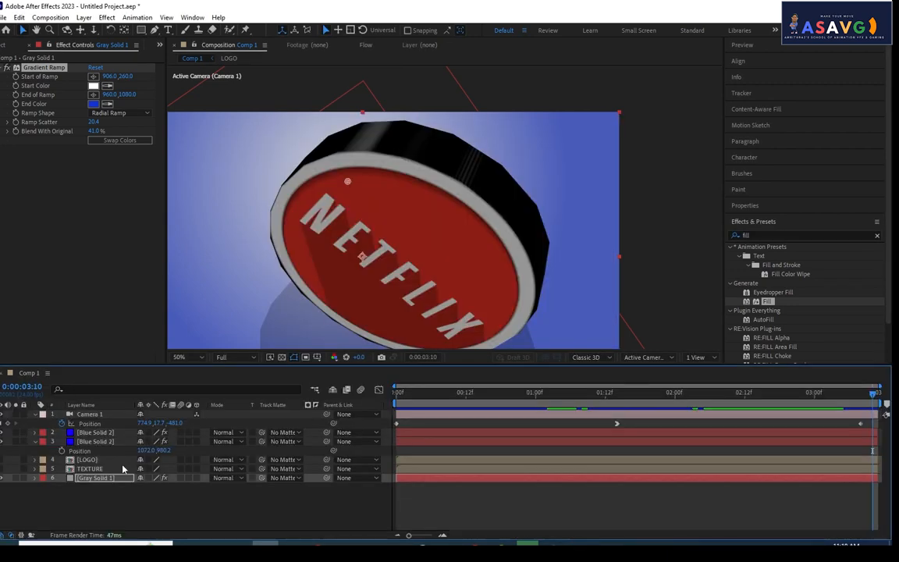
Add Comp 1 to the render queue again and delete the earlier queue entry that outputs to LOGO.mp4.
click(5, 17)
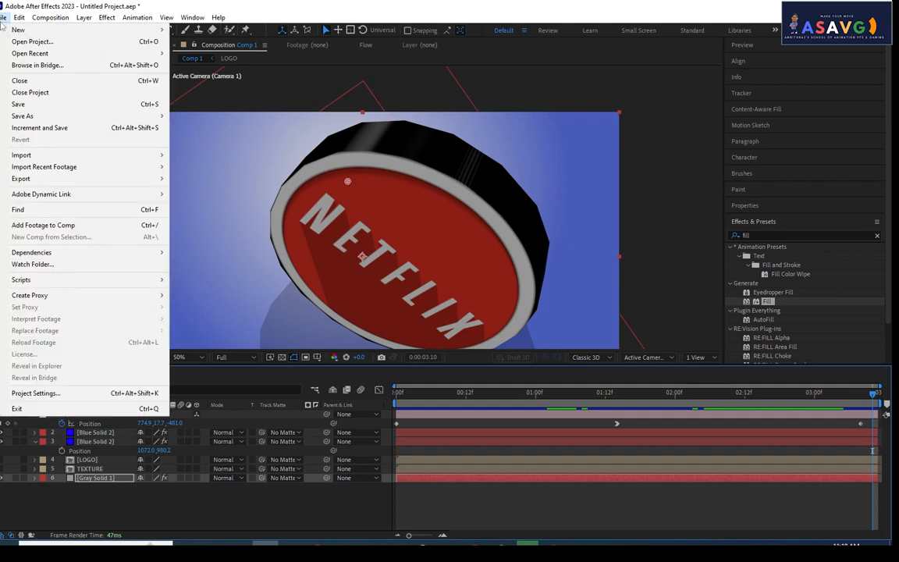
mouse_move(43, 183)
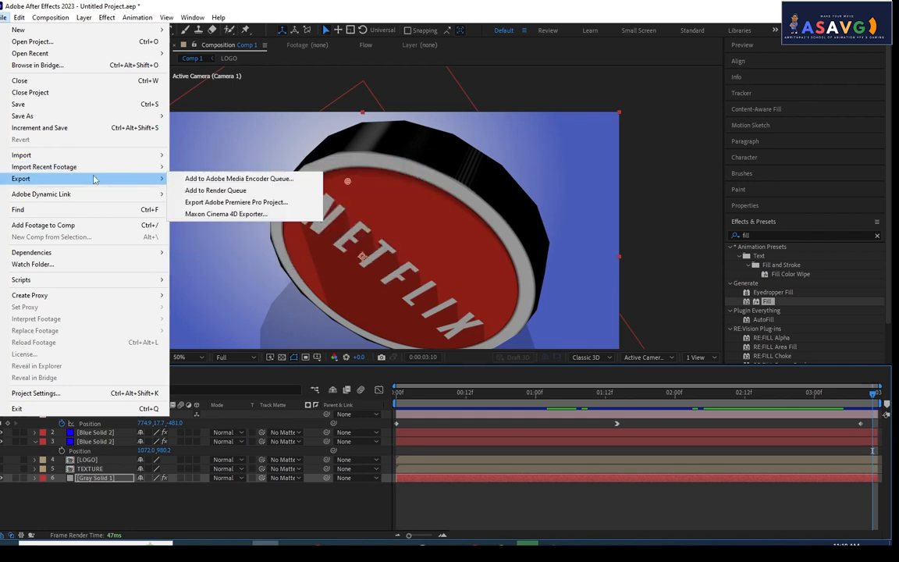
click(193, 191)
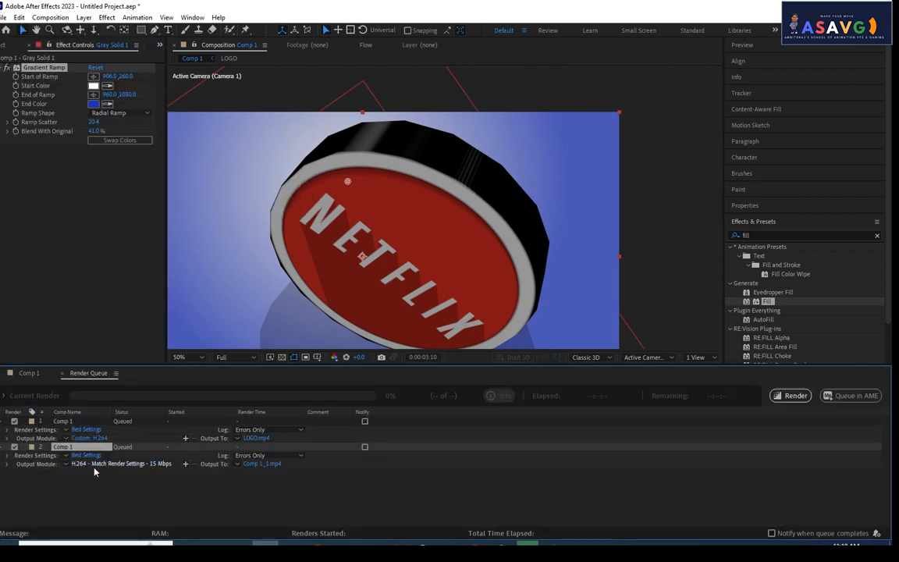
click(65, 423)
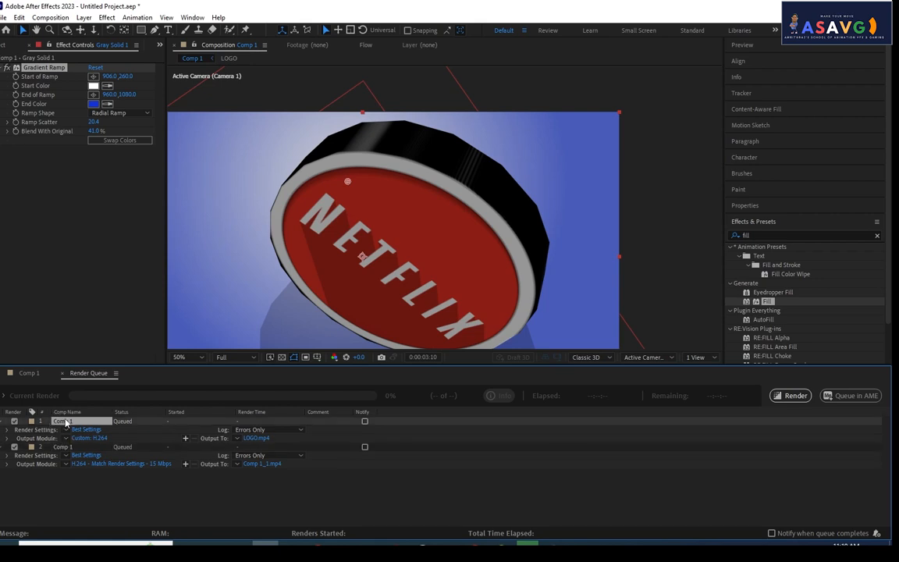
key(Delete)
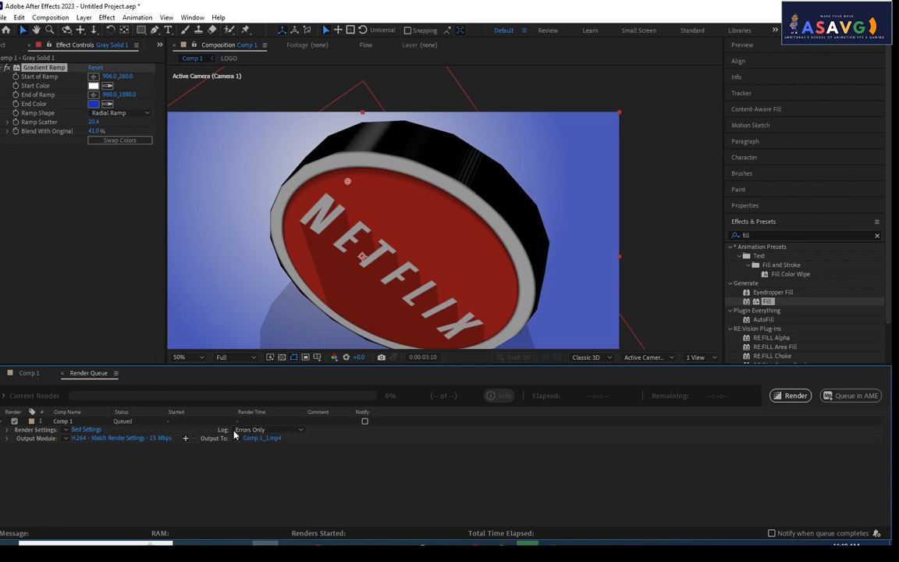
Name the queued composition's output file LOGO on the Desktop and start the render.
click(260, 438)
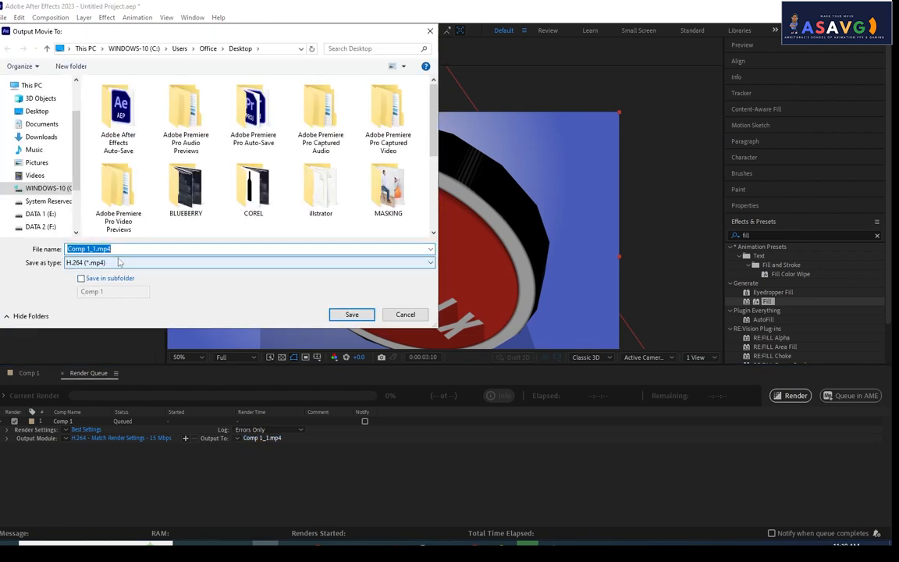
text(LOGO)
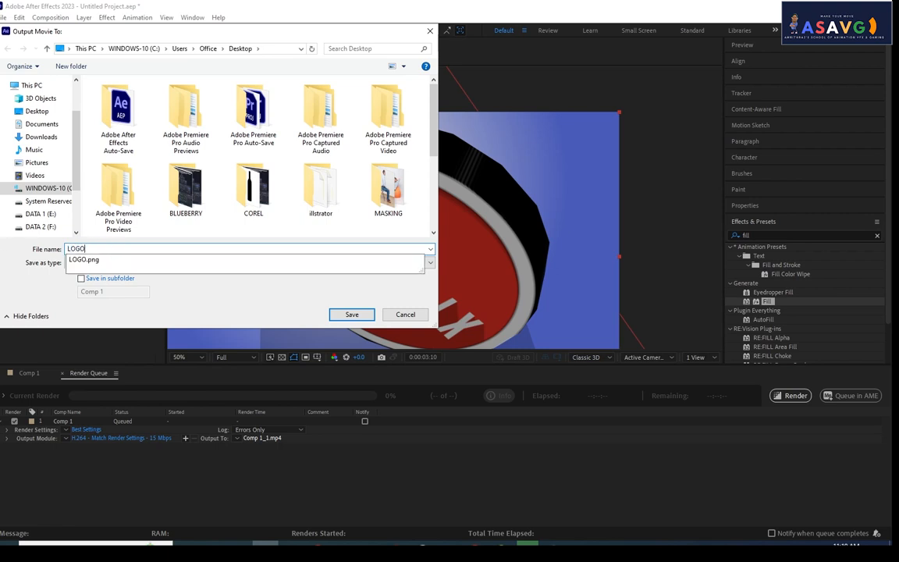
key(Return)
click(790, 395)
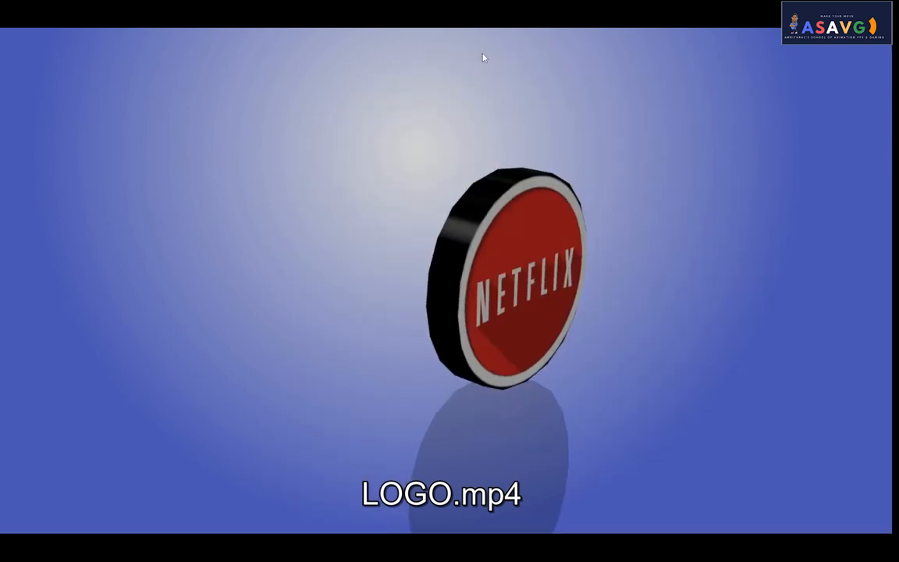
Watch the rendered LOGO.mp4 in VLC, leave full screen, close the player and switch back to After Effects.
double_click(485, 57)
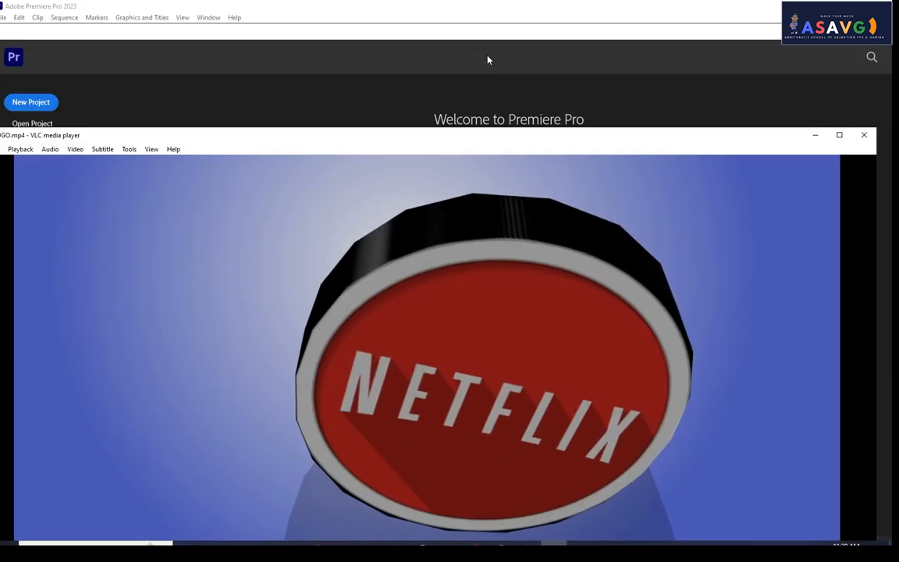
click(865, 135)
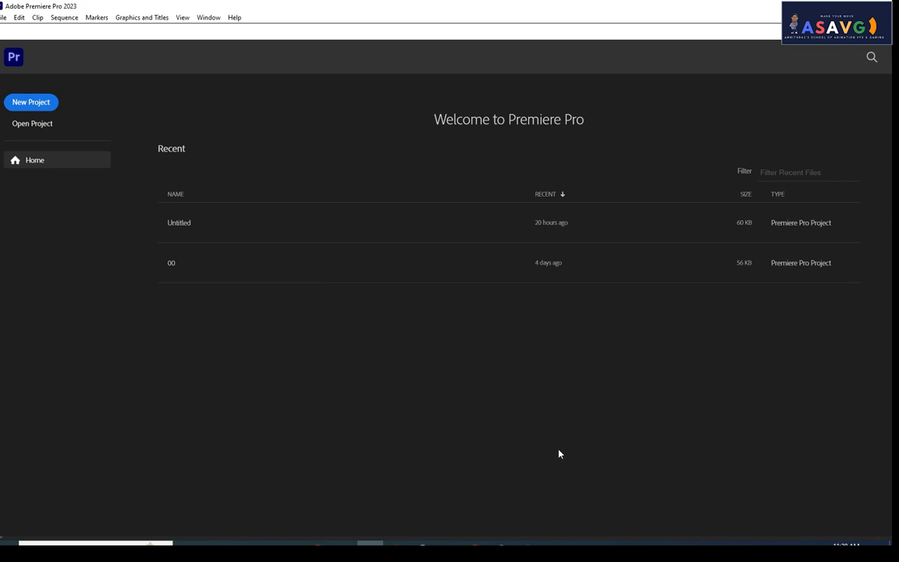
click(266, 544)
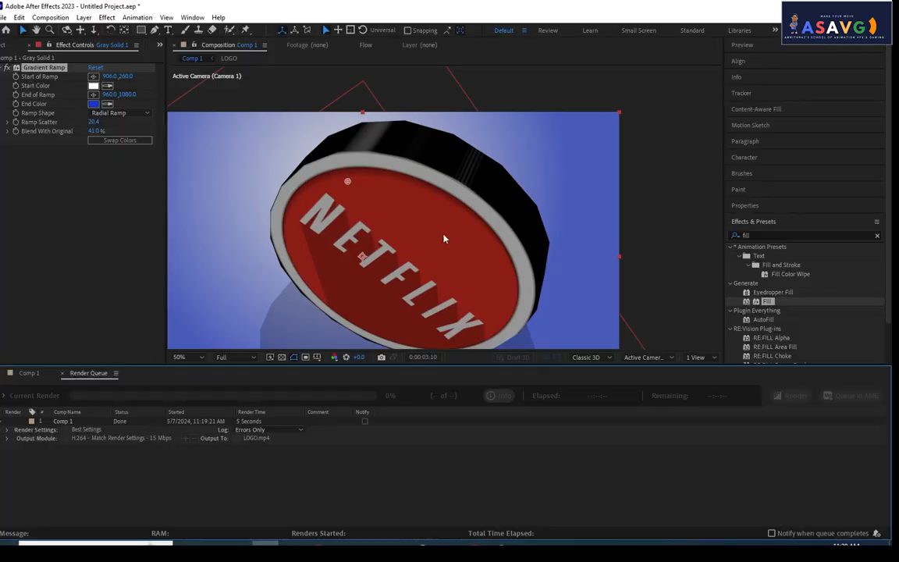